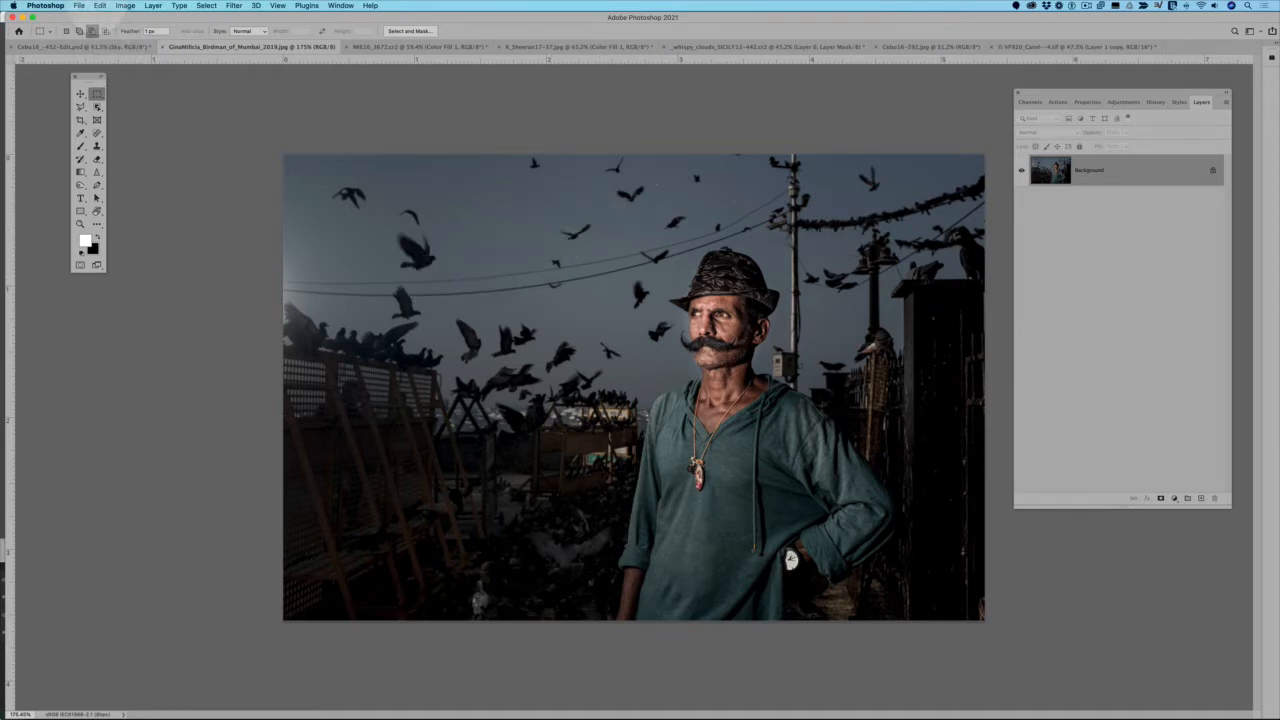
Start Sky Replacement on the portrait, inspect the sky edges around the hat and poles, and move the dialog clear of the picture
left_click(100, 5)
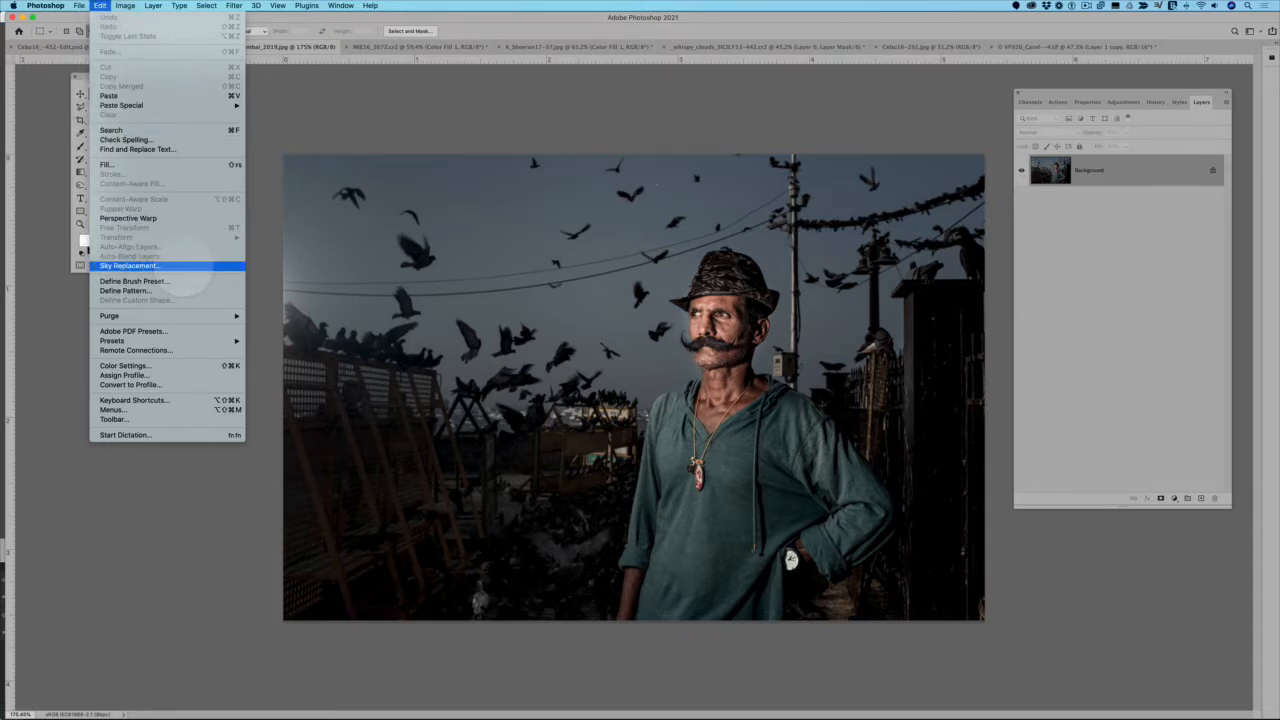
left_click(185, 266)
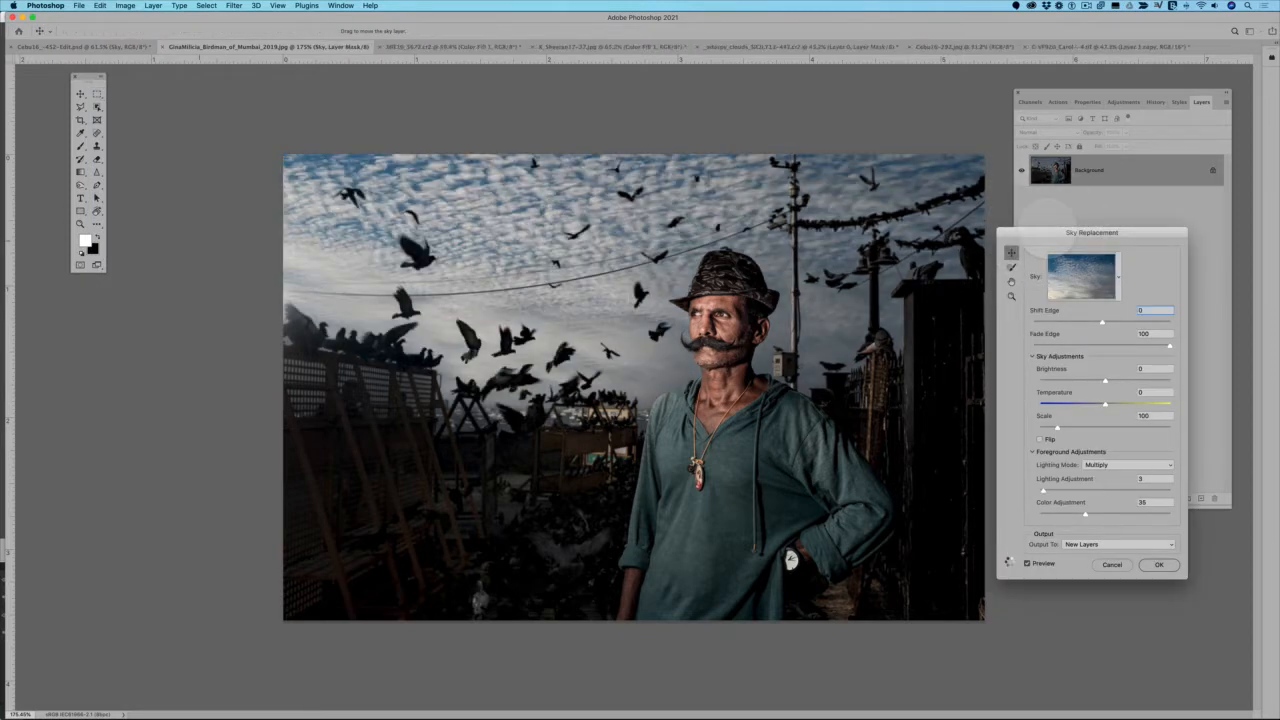
left_click_drag(1091, 232, 155, 114)
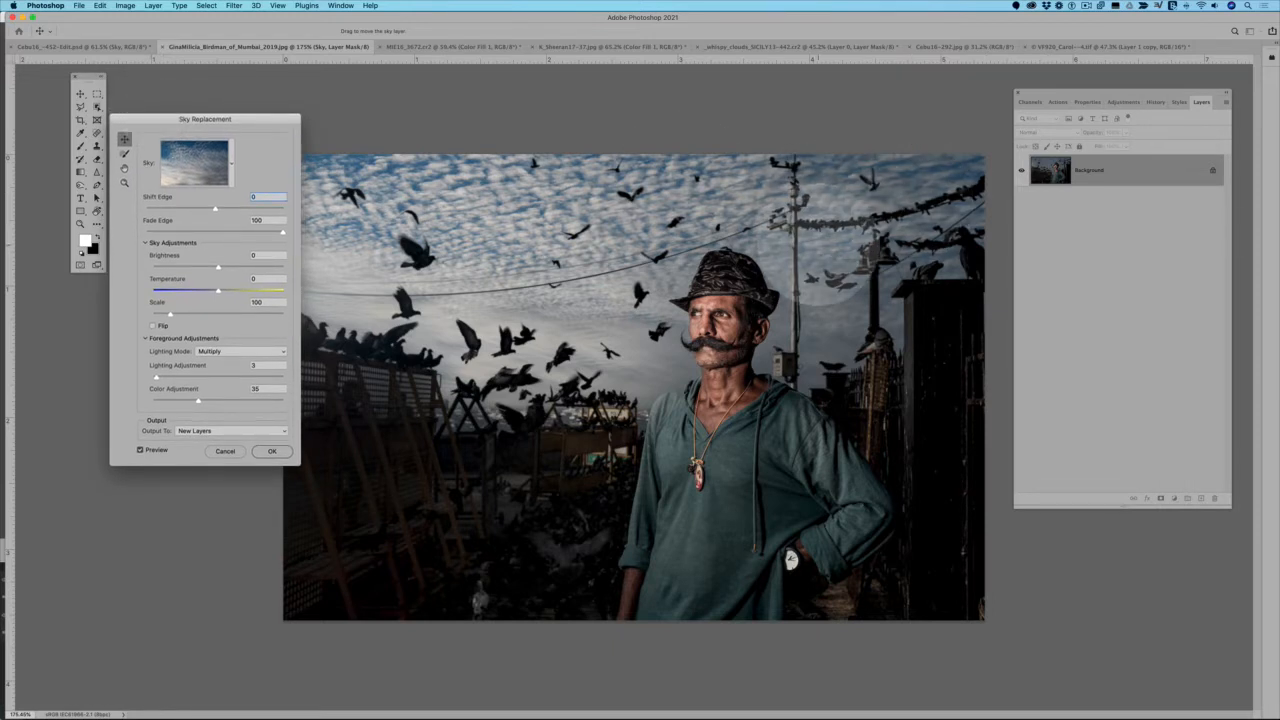
scroll(815, 240, "up", 5)
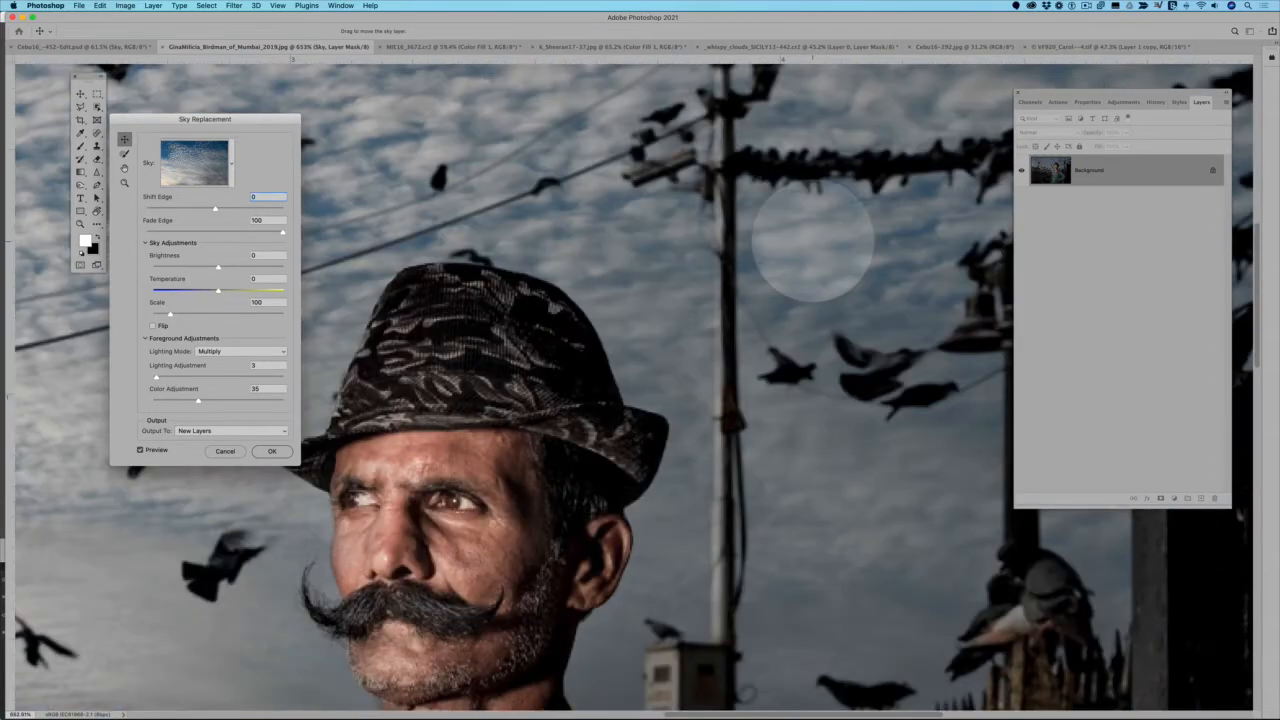
scroll(788, 215, "down", 4)
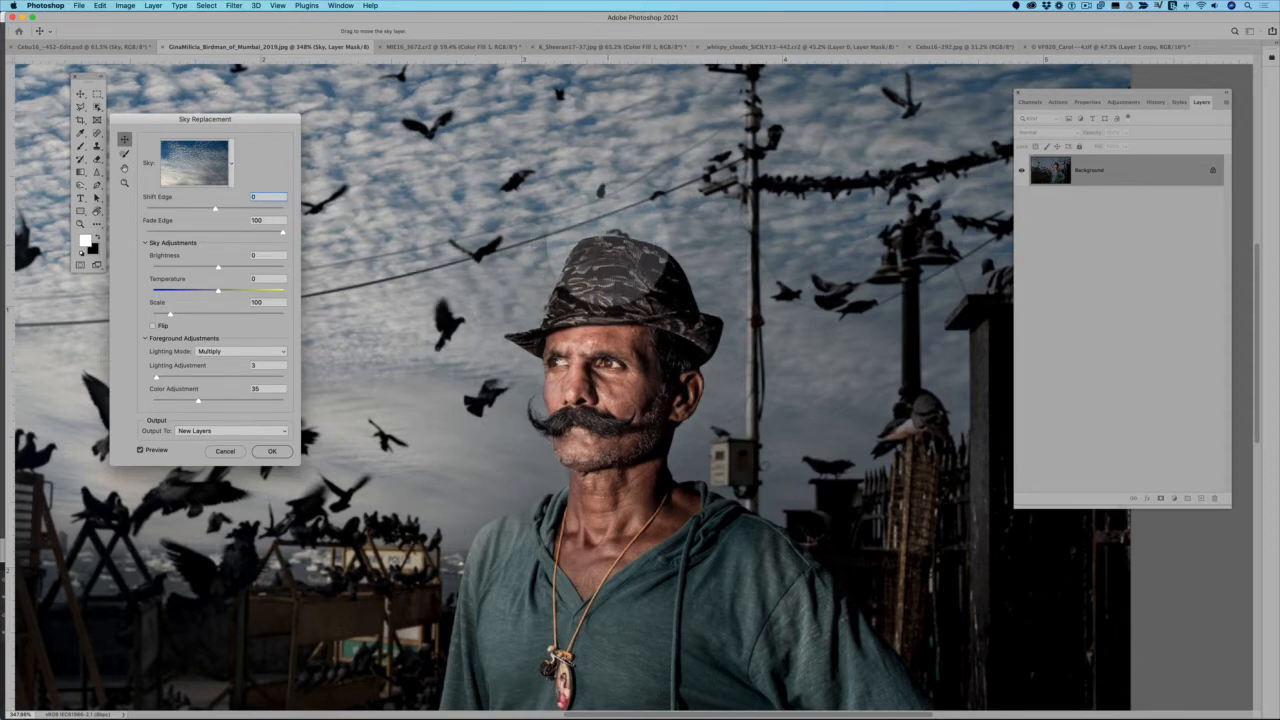
scroll(659, 274, "down", 5)
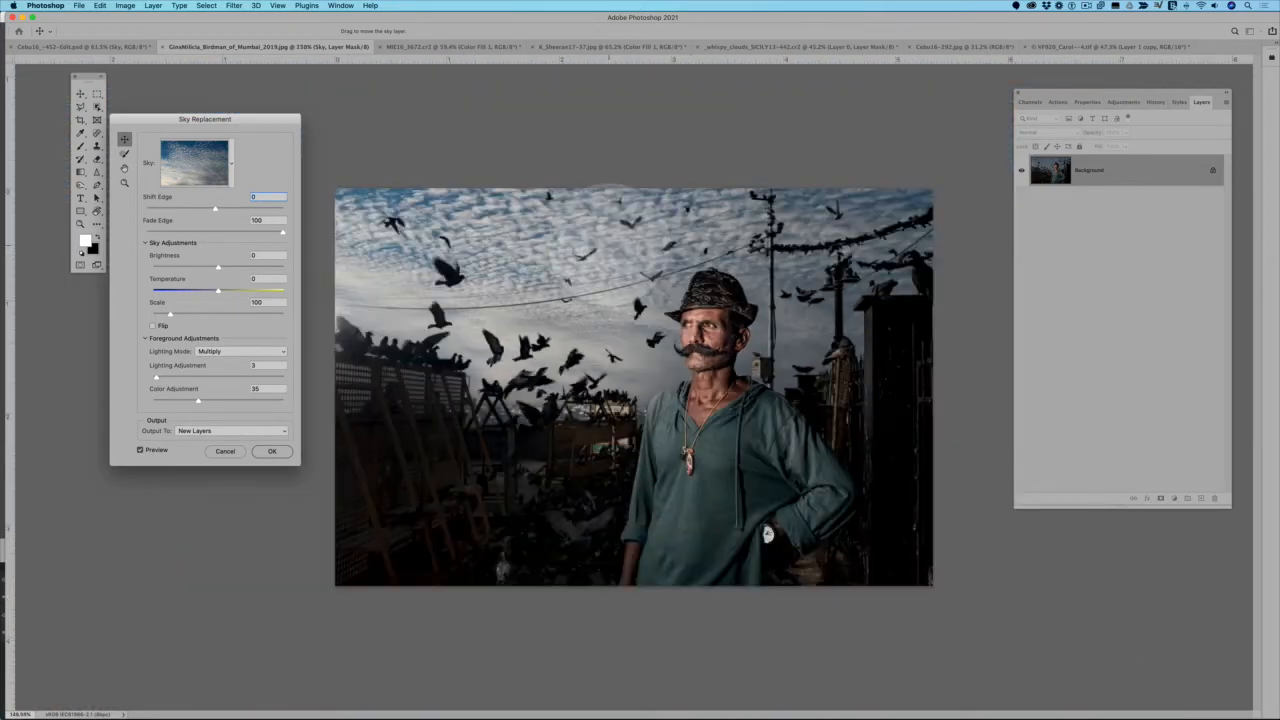
scroll(609, 261, "up", 3)
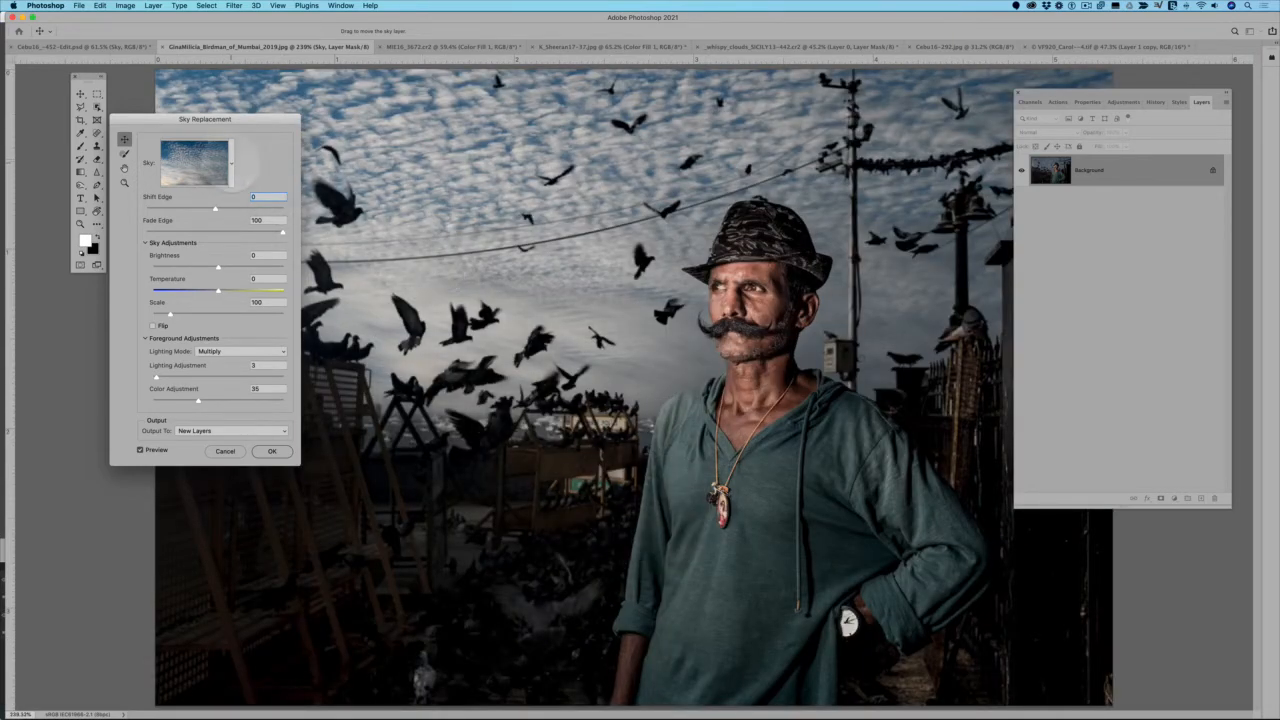
left_click_drag(250, 119, 1131, 84)
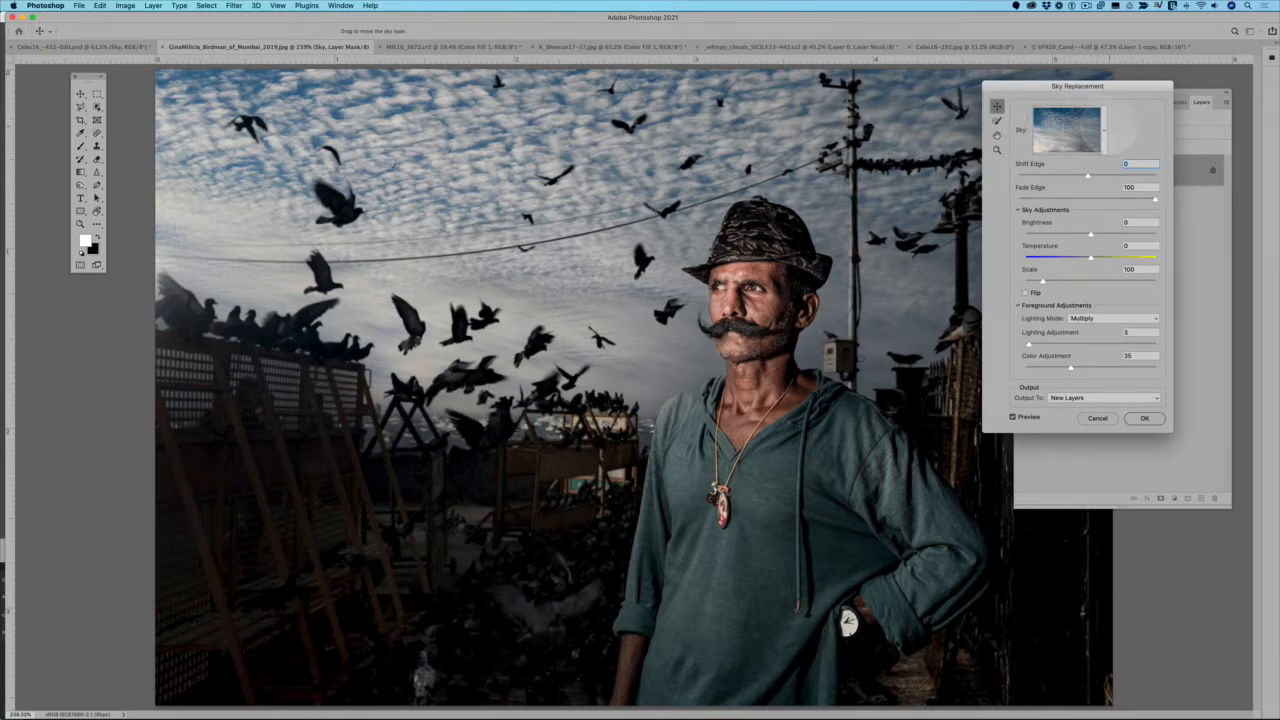
Show the available sky presets, browse them, and collapse the expanded groups so only the group names are listed
left_click(1108, 130)
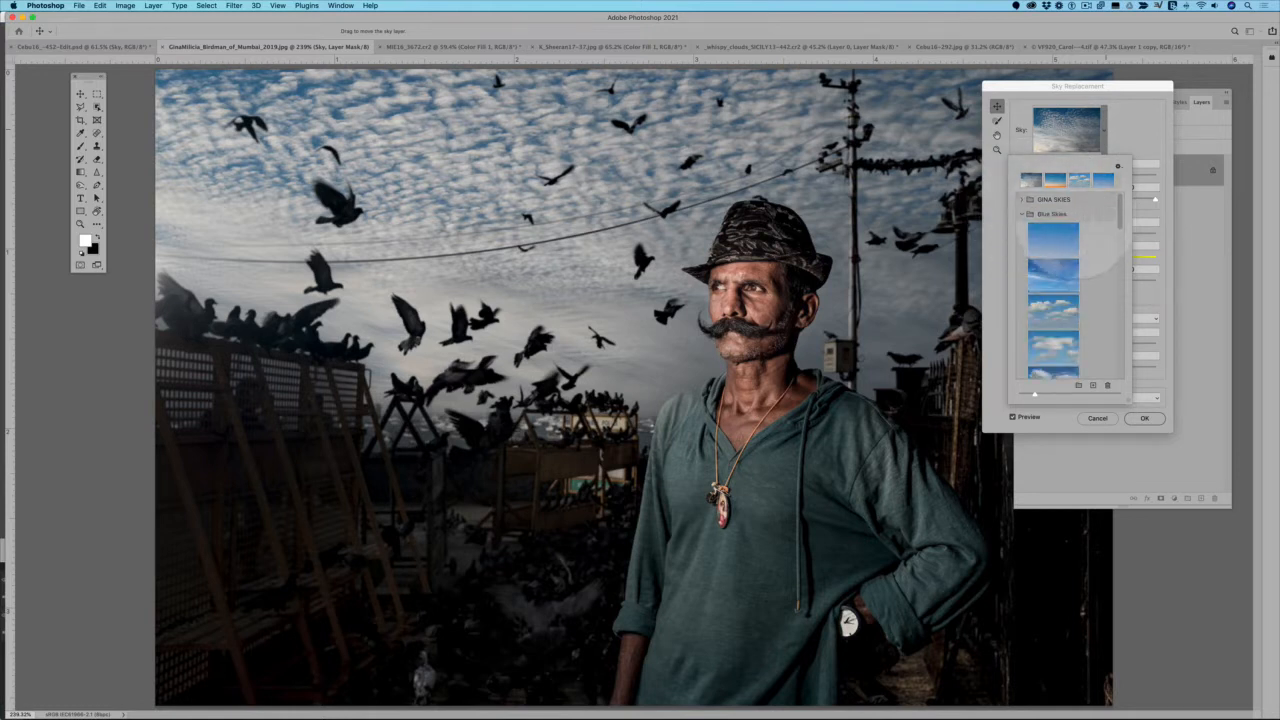
scroll(1083, 228, "down", 2)
scroll(1073, 225, "up", 1)
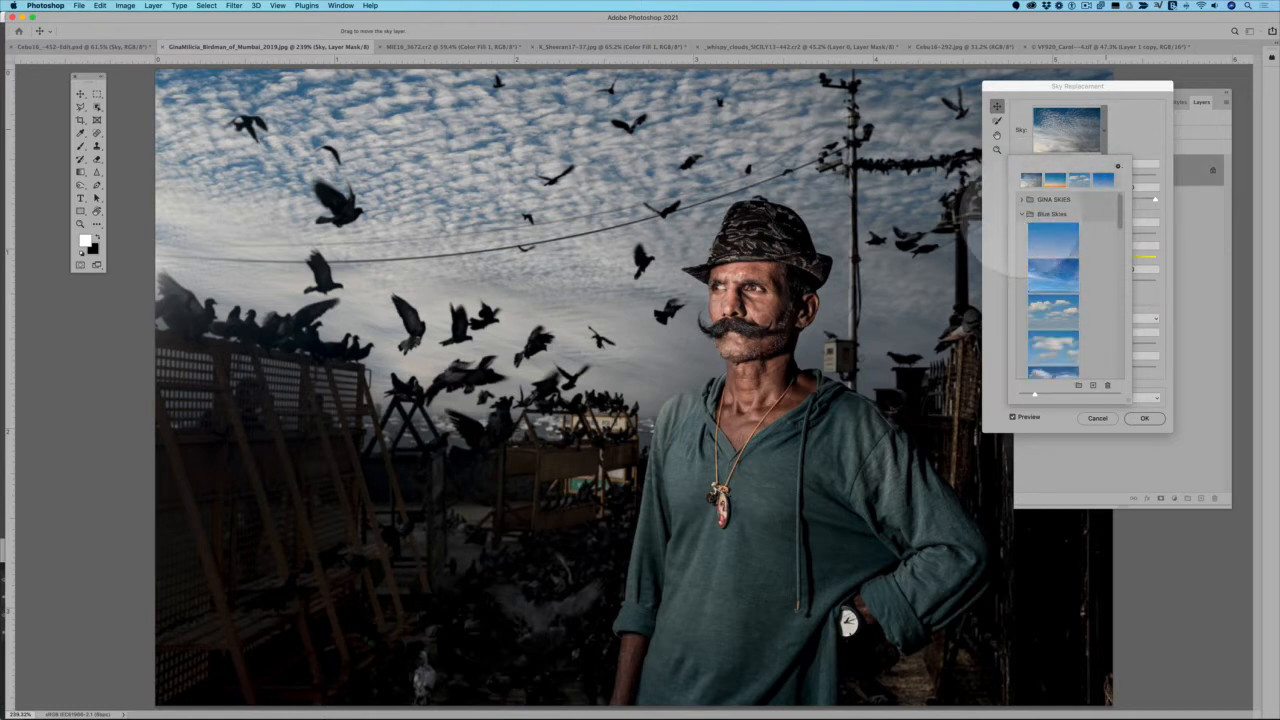
scroll(1060, 245, "down", 3)
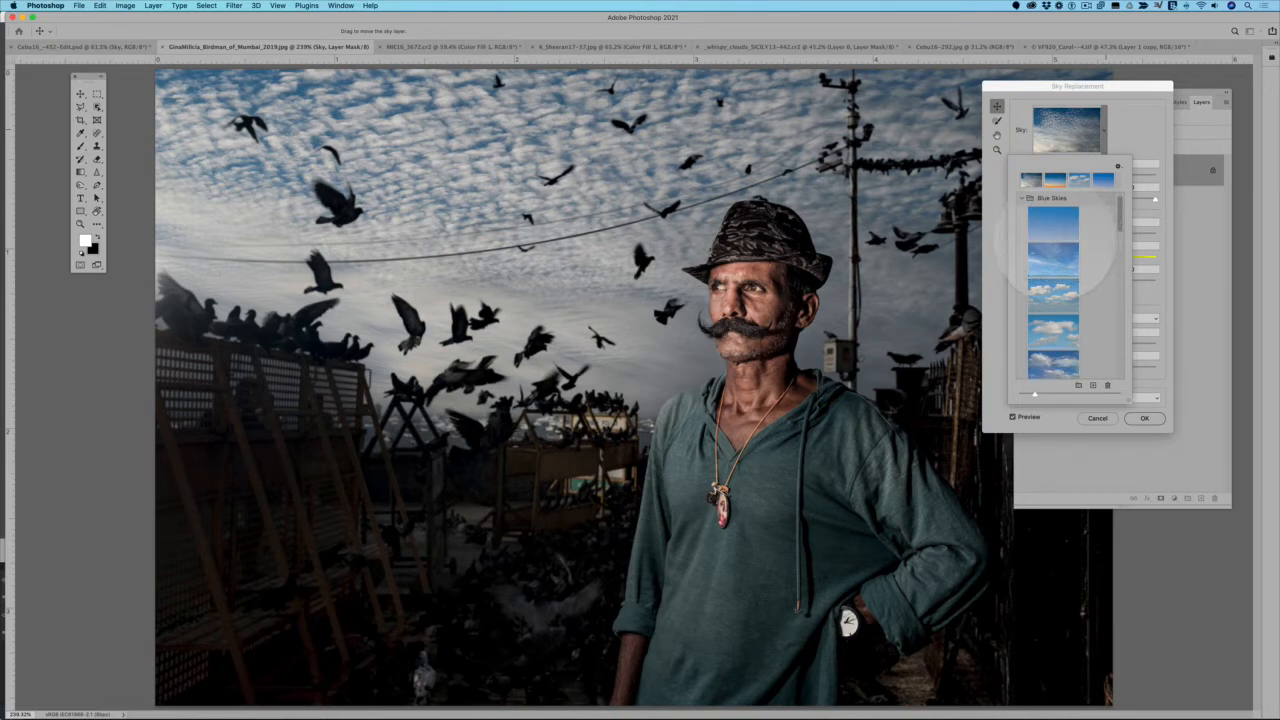
scroll(1053, 240, "up", 3)
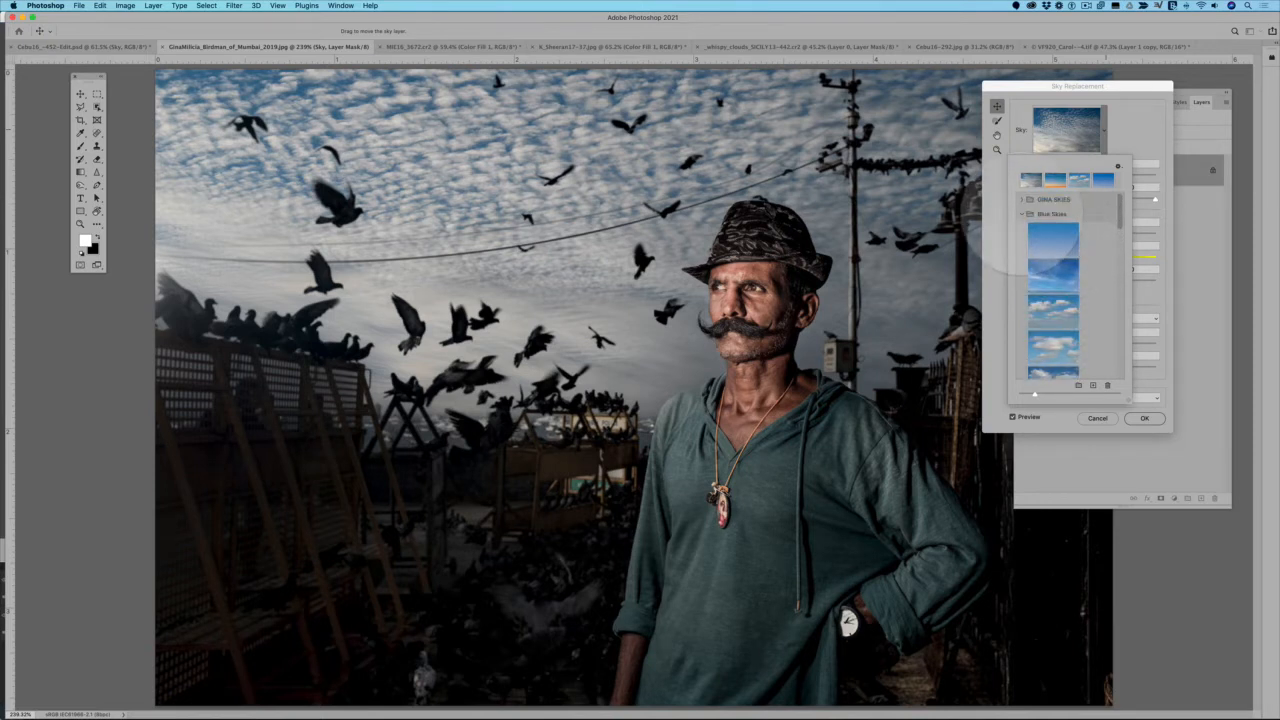
left_click(1025, 214)
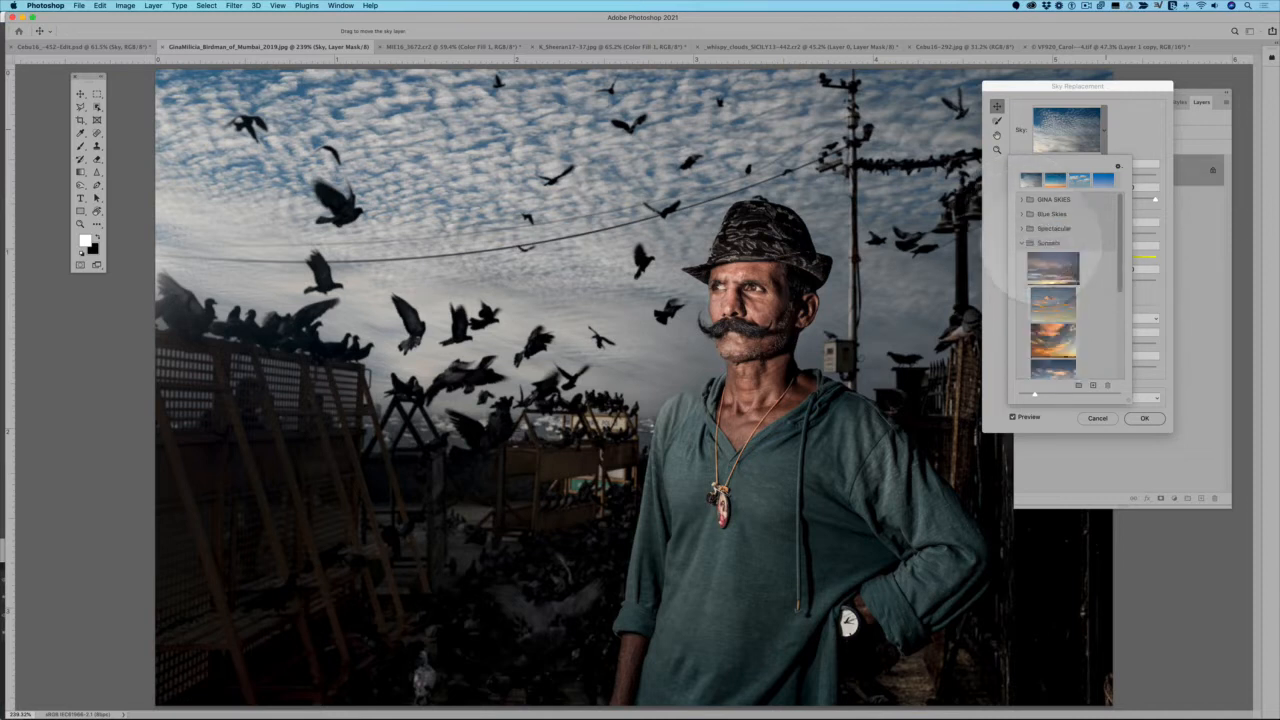
left_click(1045, 243)
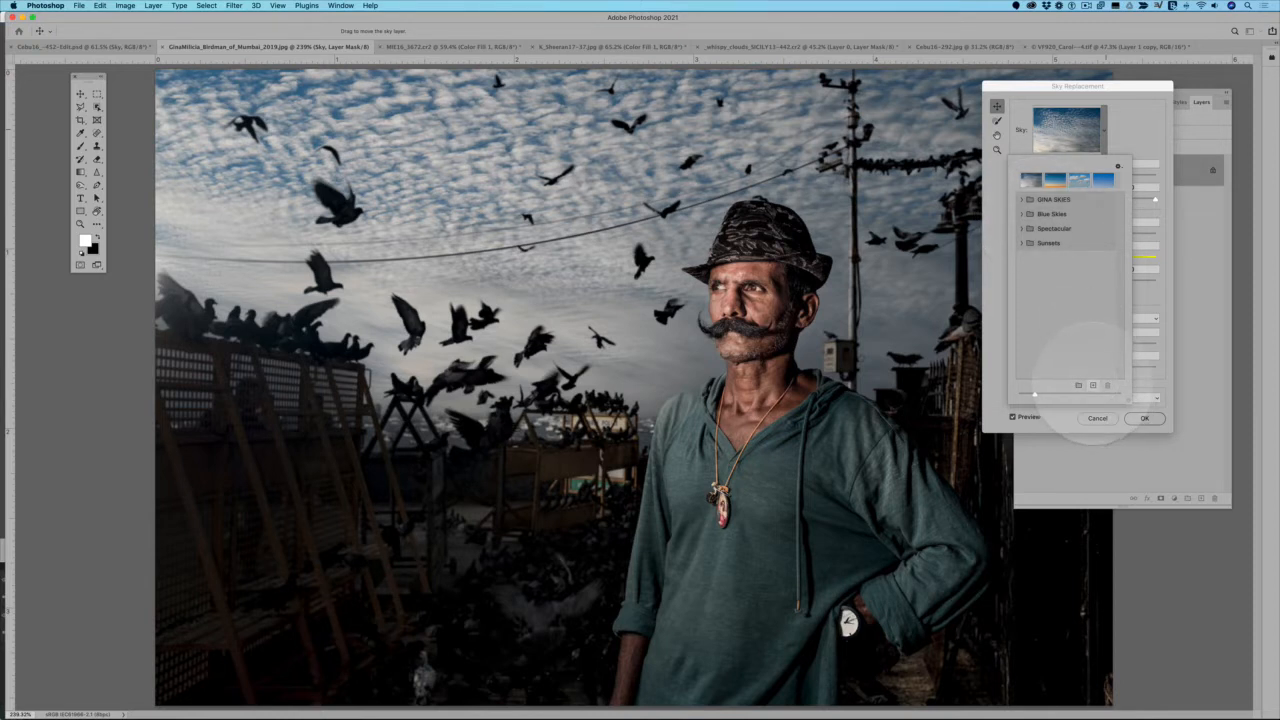
left_click(1093, 385)
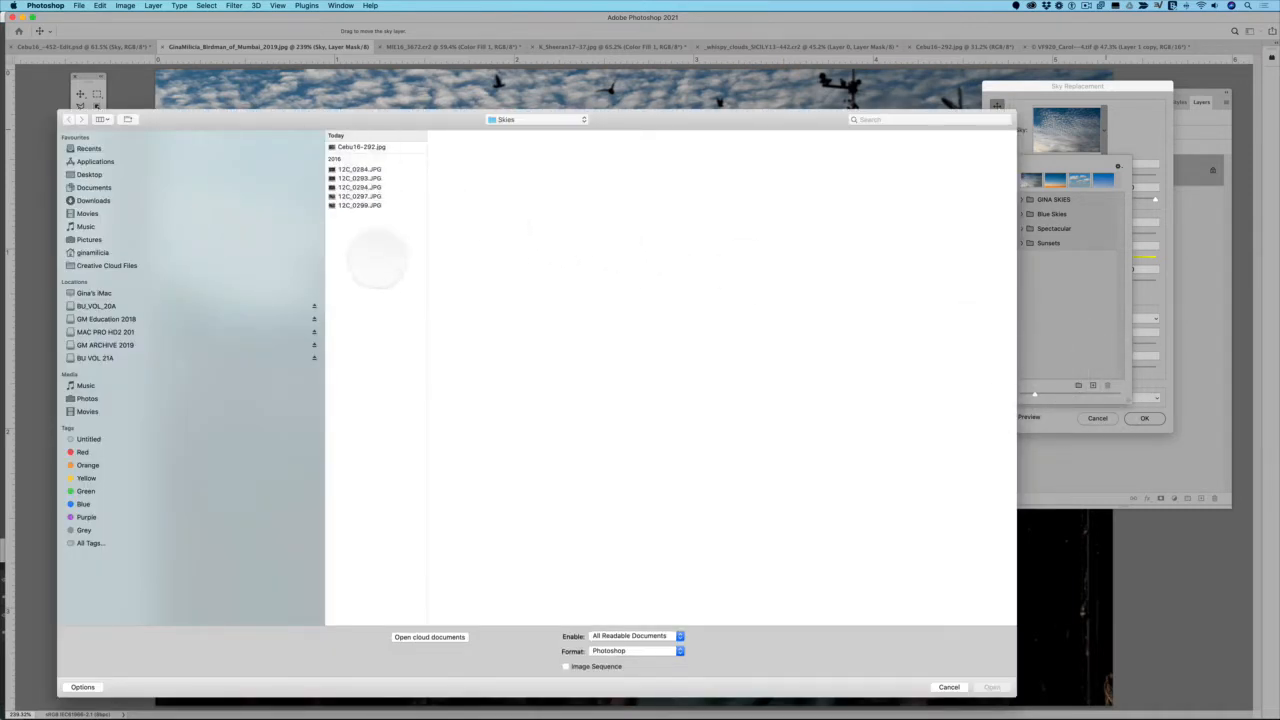
left_click(949, 687)
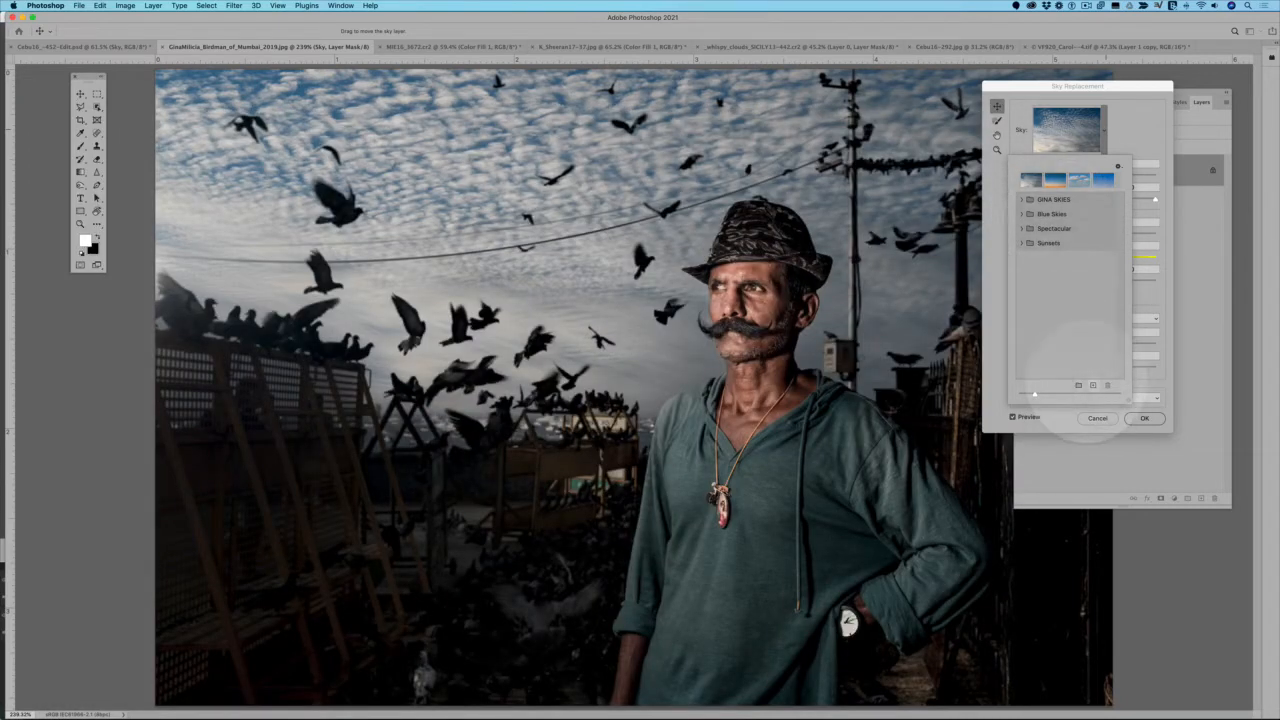
left_click(1093, 385)
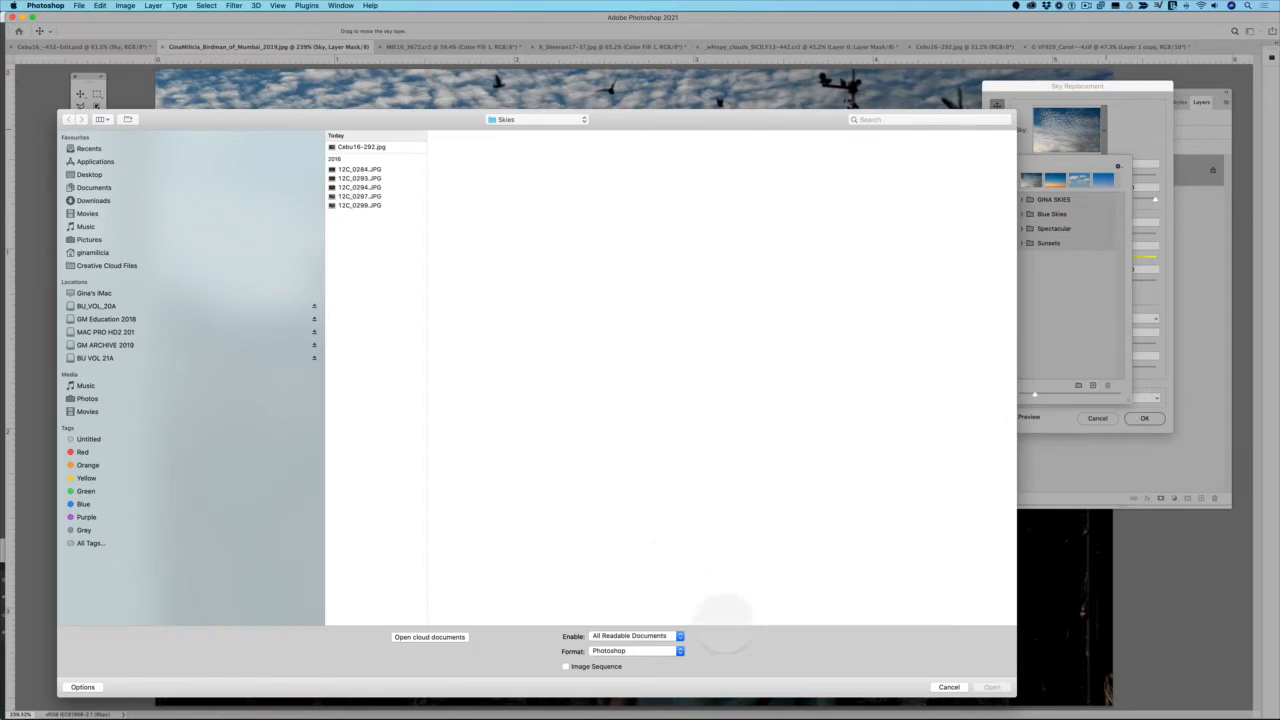
left_click(949, 687)
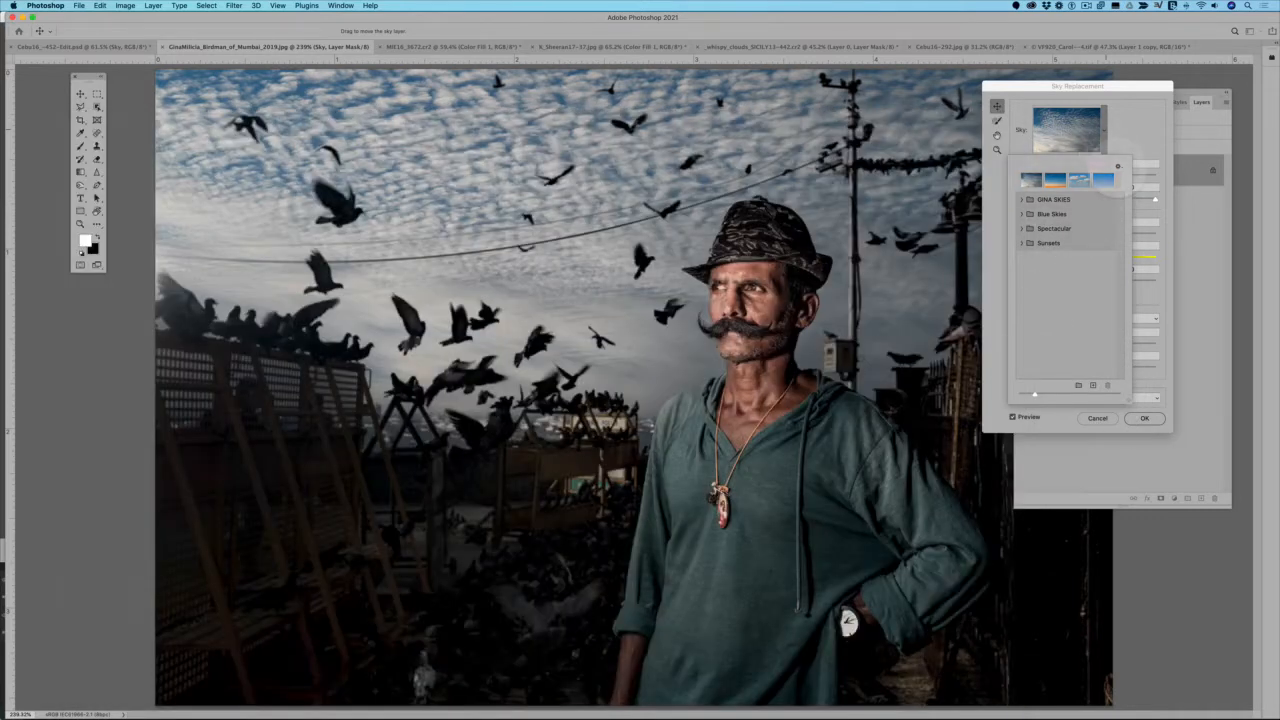
left_click(1118, 166)
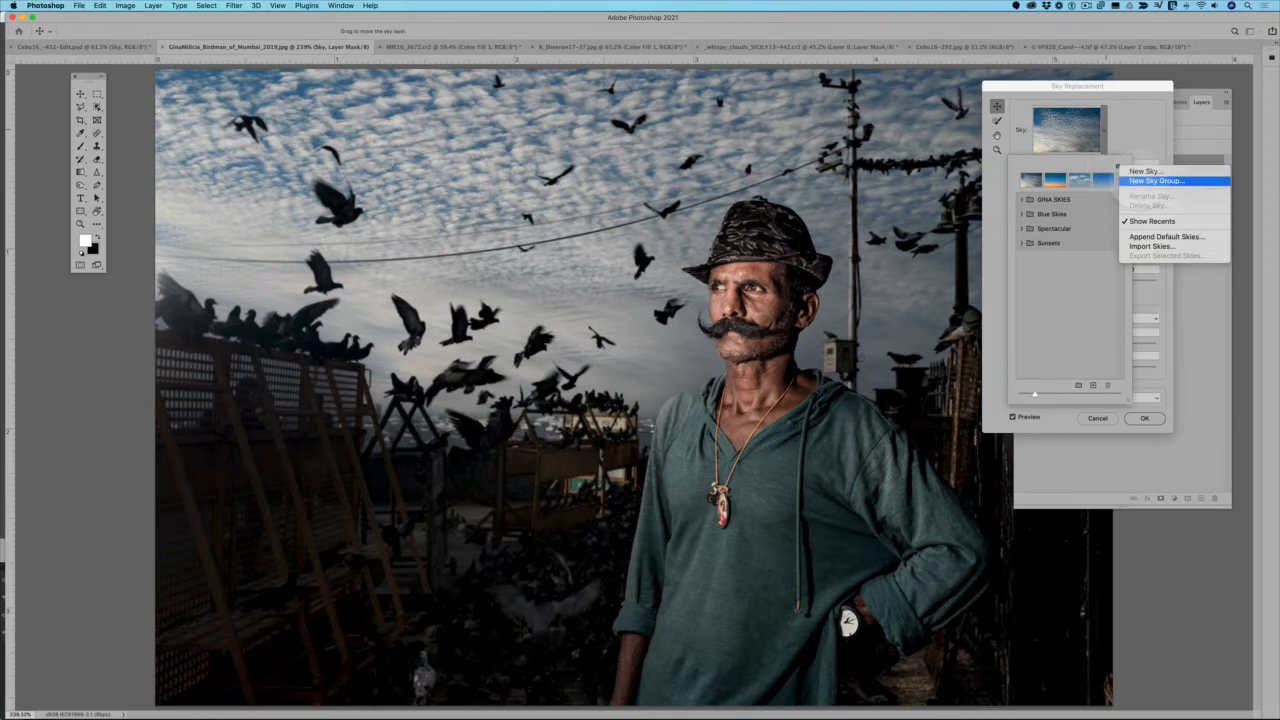
left_click(1156, 180)
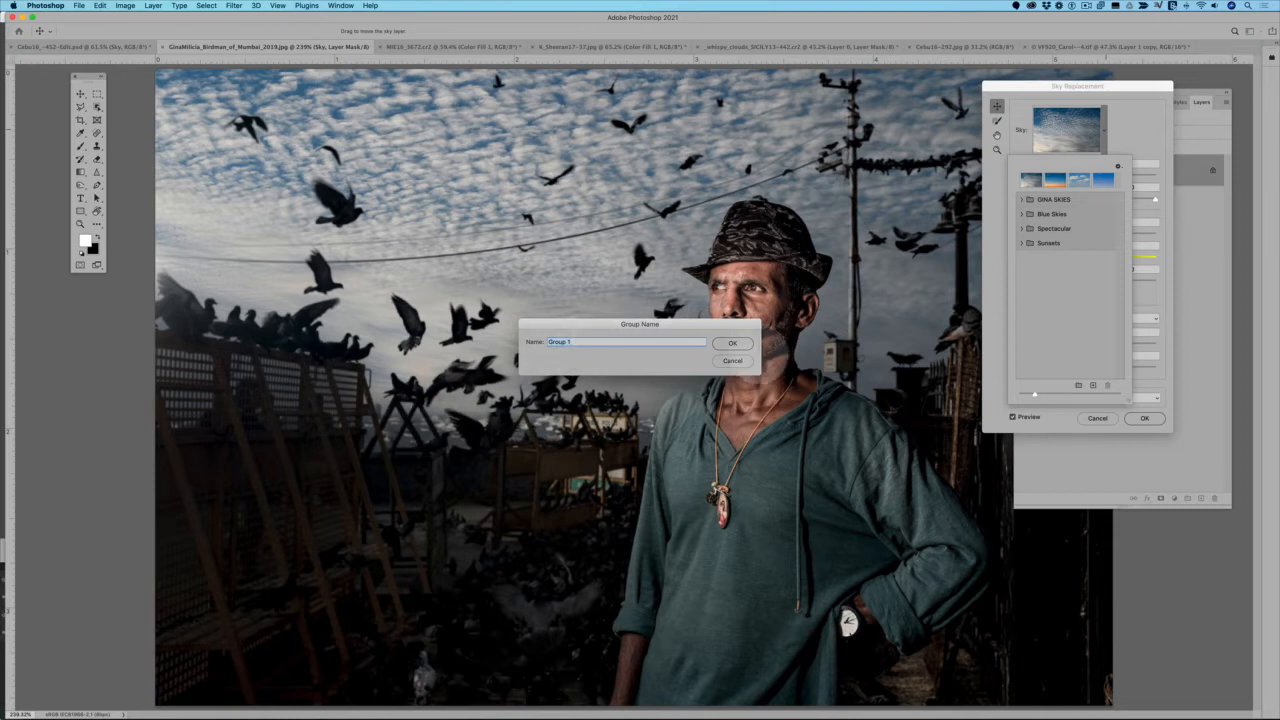
left_click(731, 361)
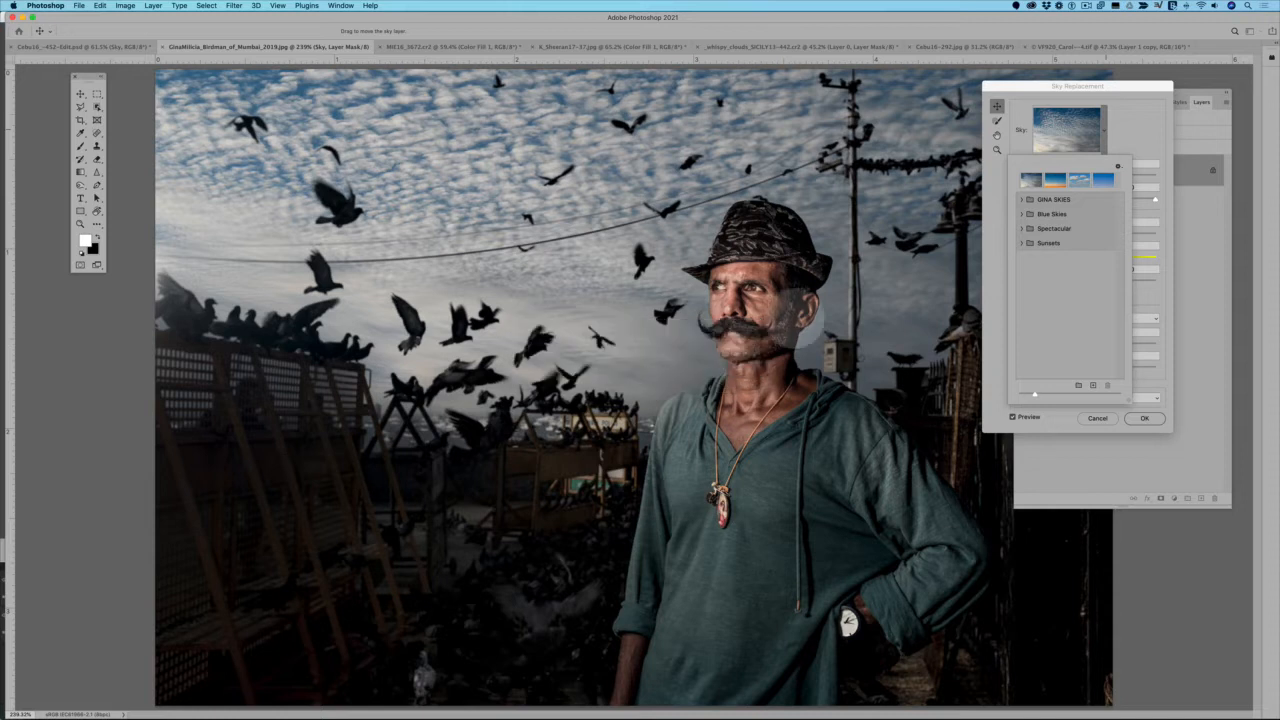
left_click(1118, 166)
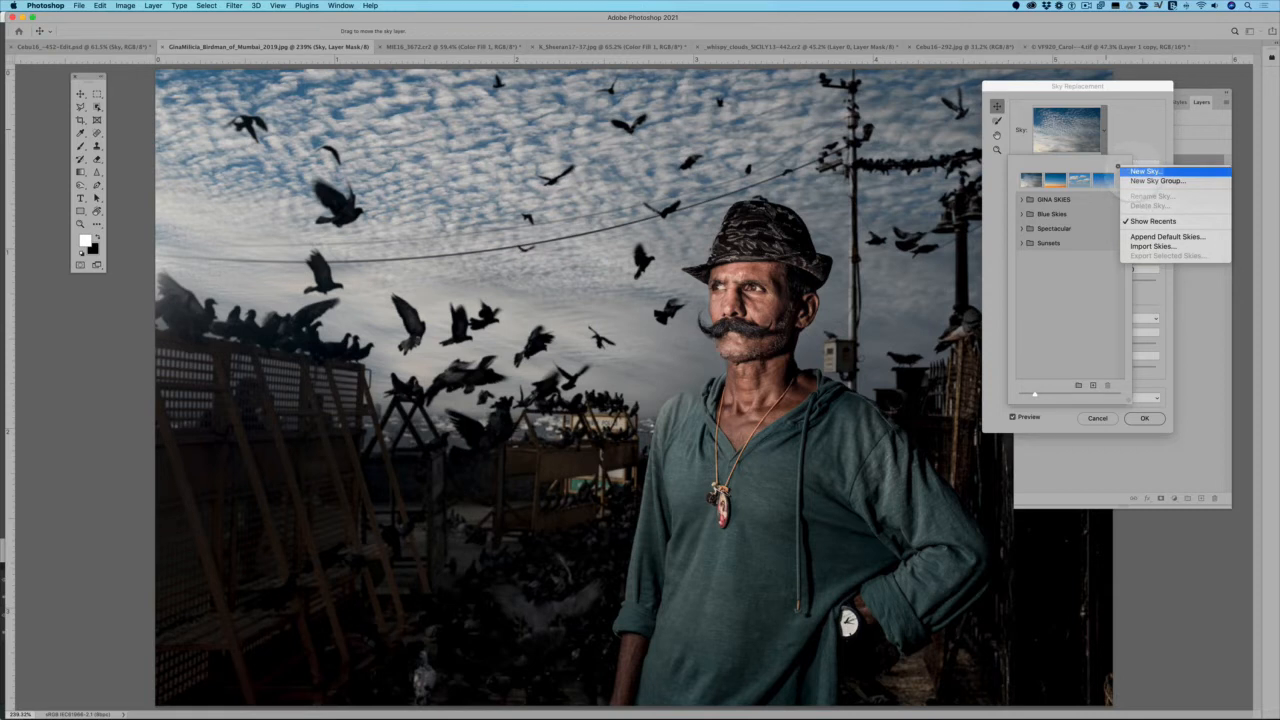
left_click(1068, 292)
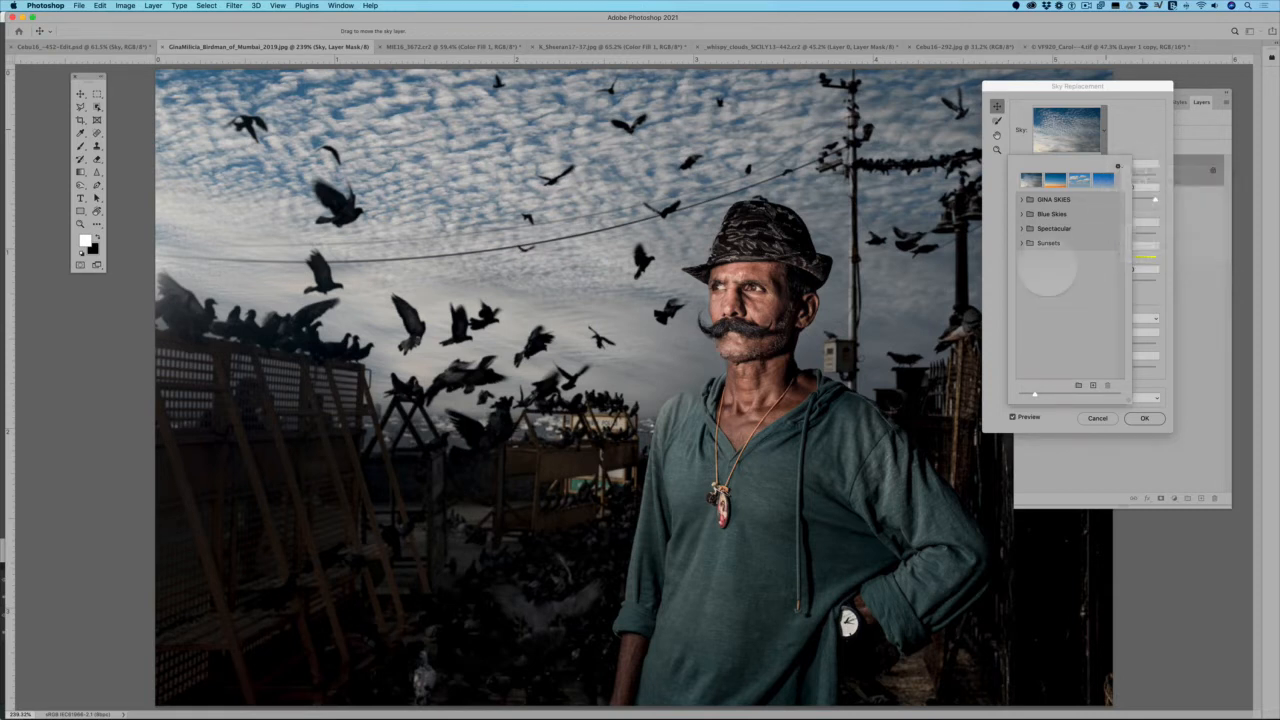
Expand the Blue Skies group and apply its third preset, a blue sky with scattered white clouds
left_click(1021, 214)
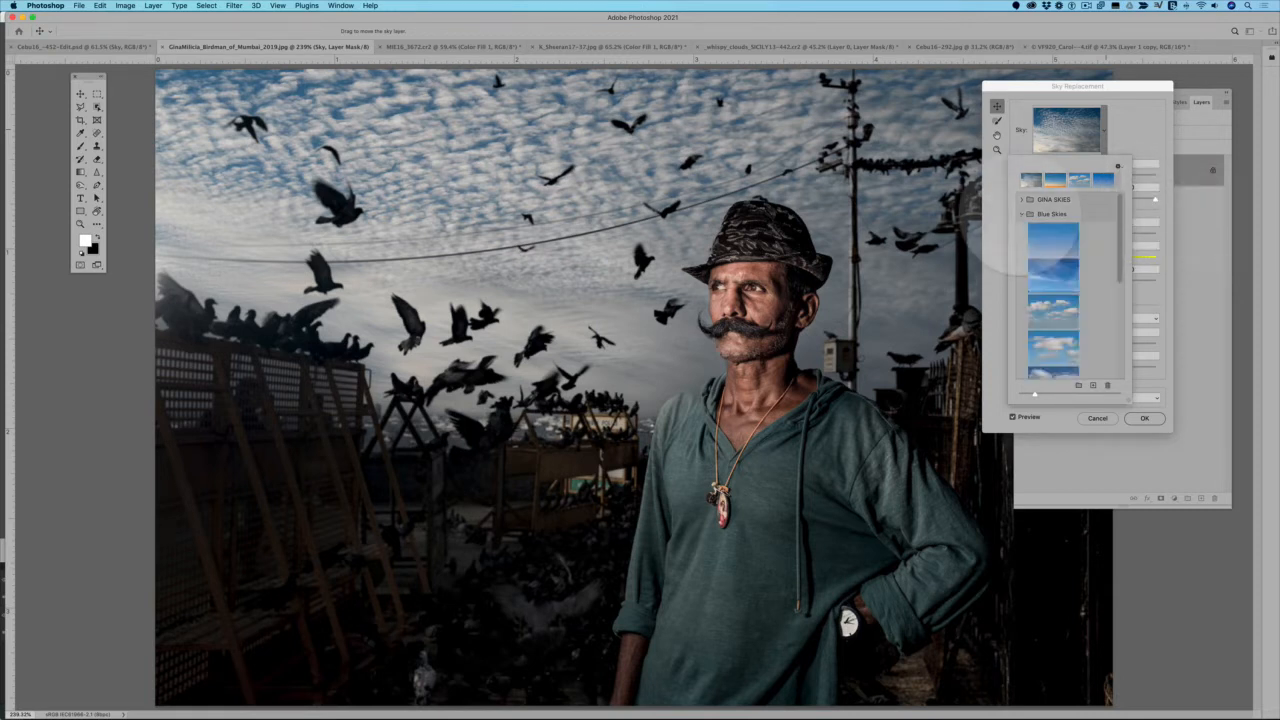
scroll(1043, 256, "down", 3)
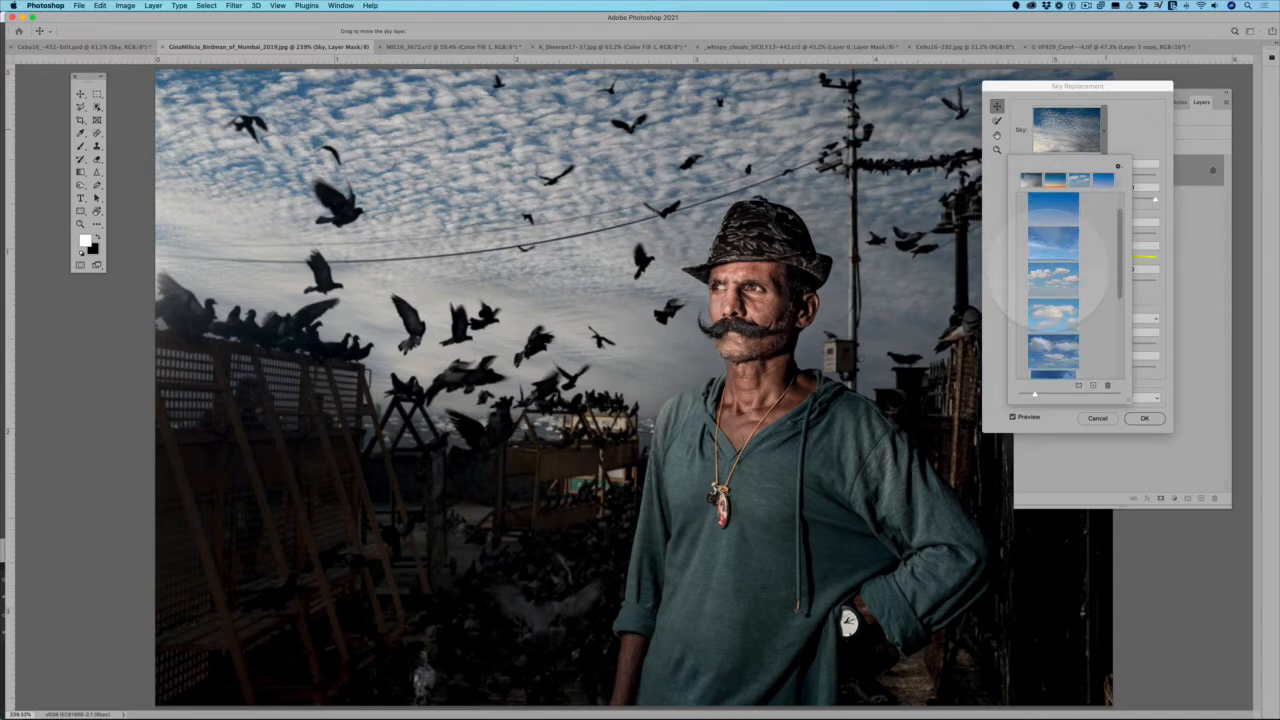
left_click(1053, 275)
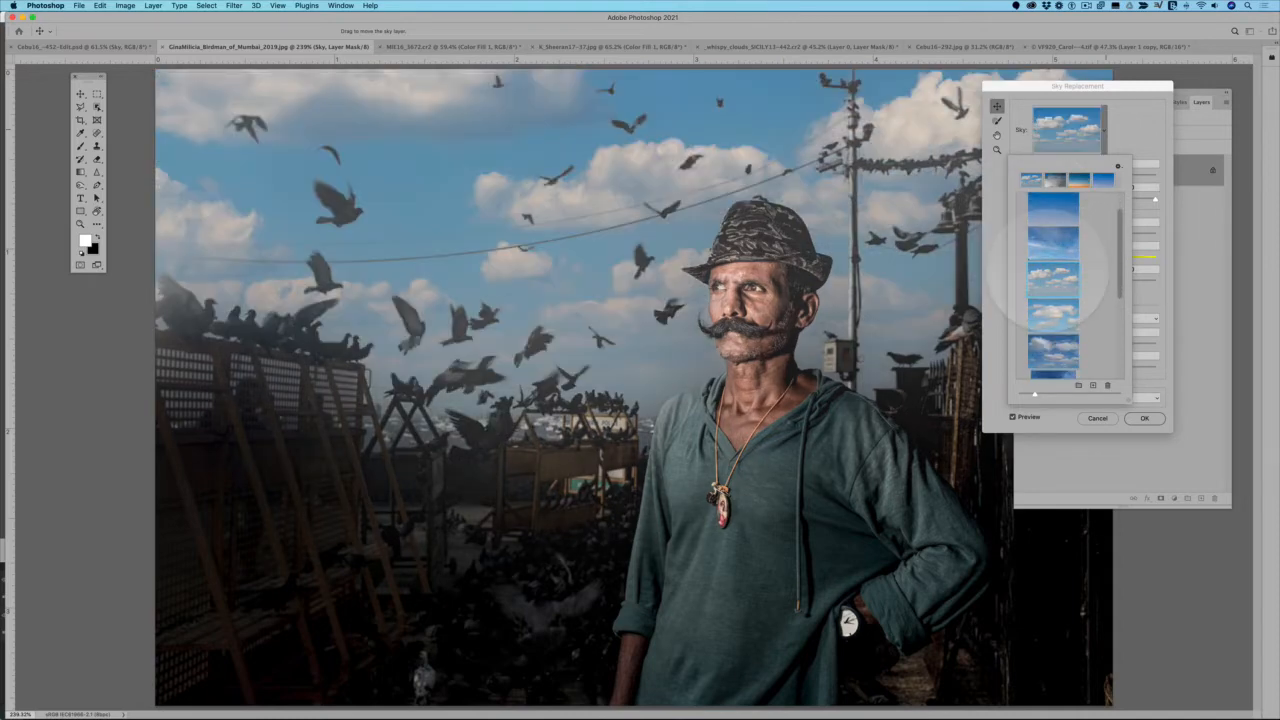
Try the fifth preset of the Blue Skies group and the plain blue first preset as replacement skies
scroll(1048, 270, "down", 2)
scroll(1046, 295, "down", 1)
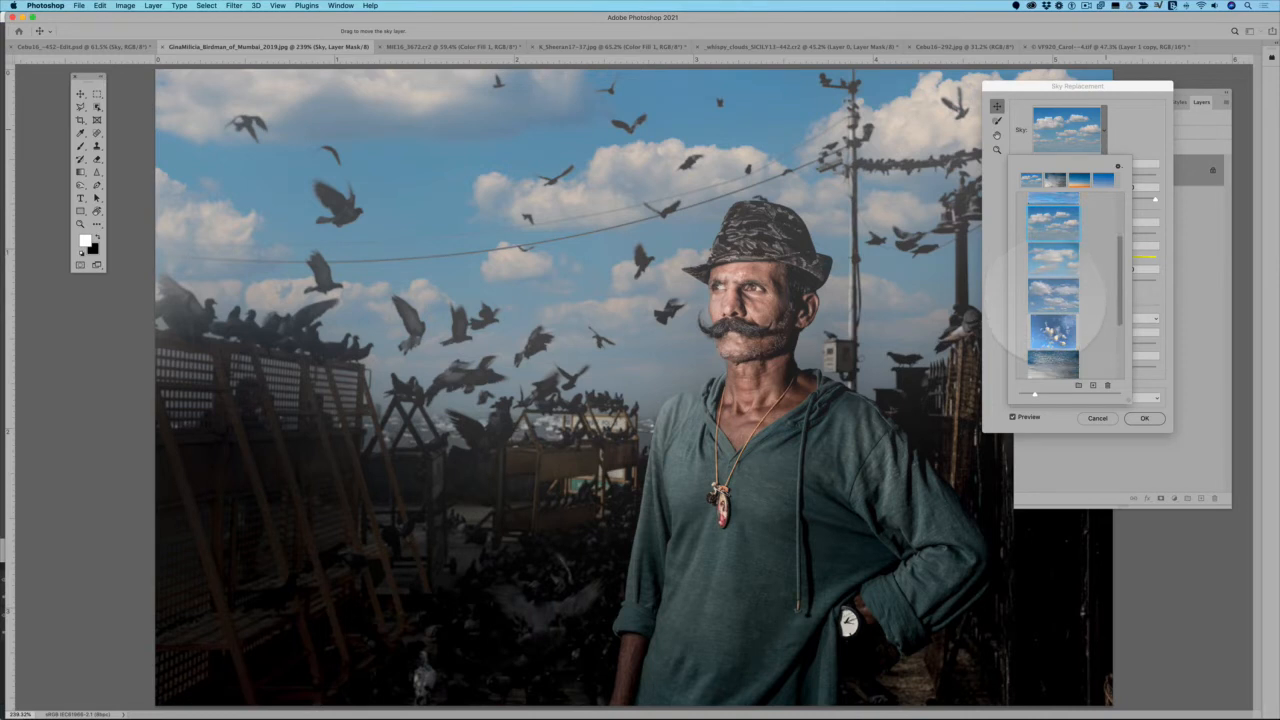
left_click(1052, 294)
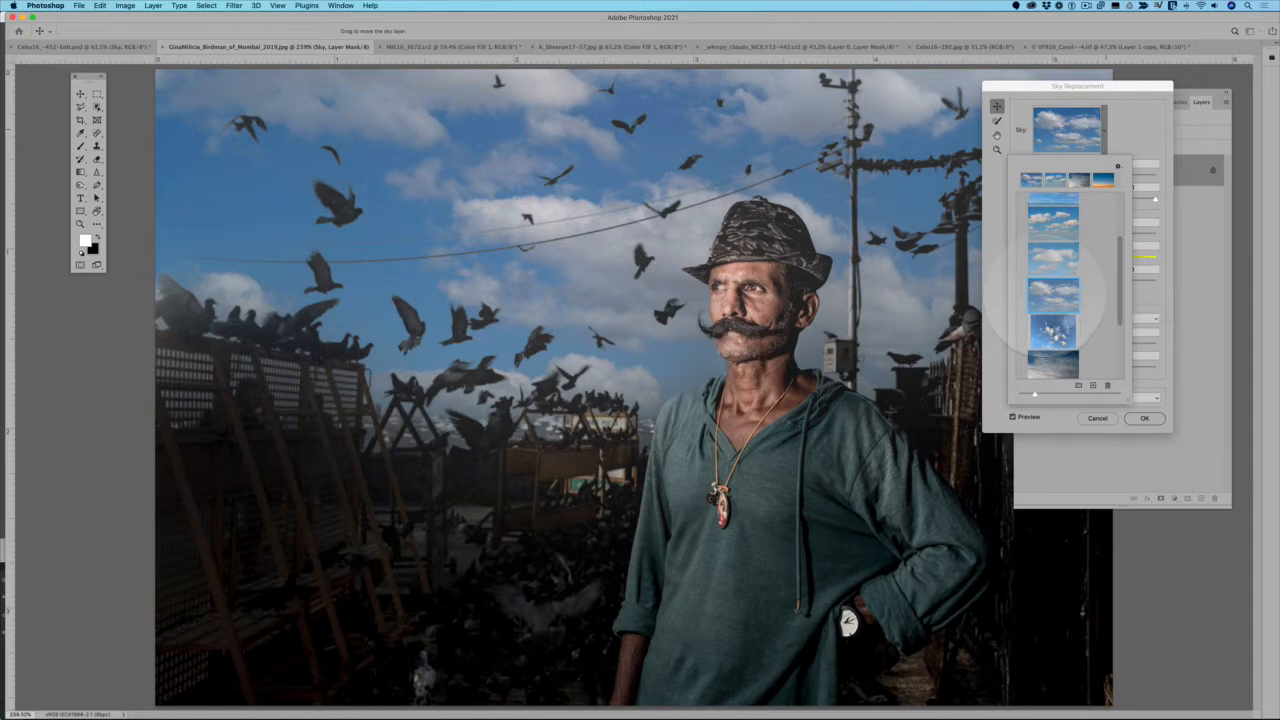
scroll(1052, 297, "down", 1)
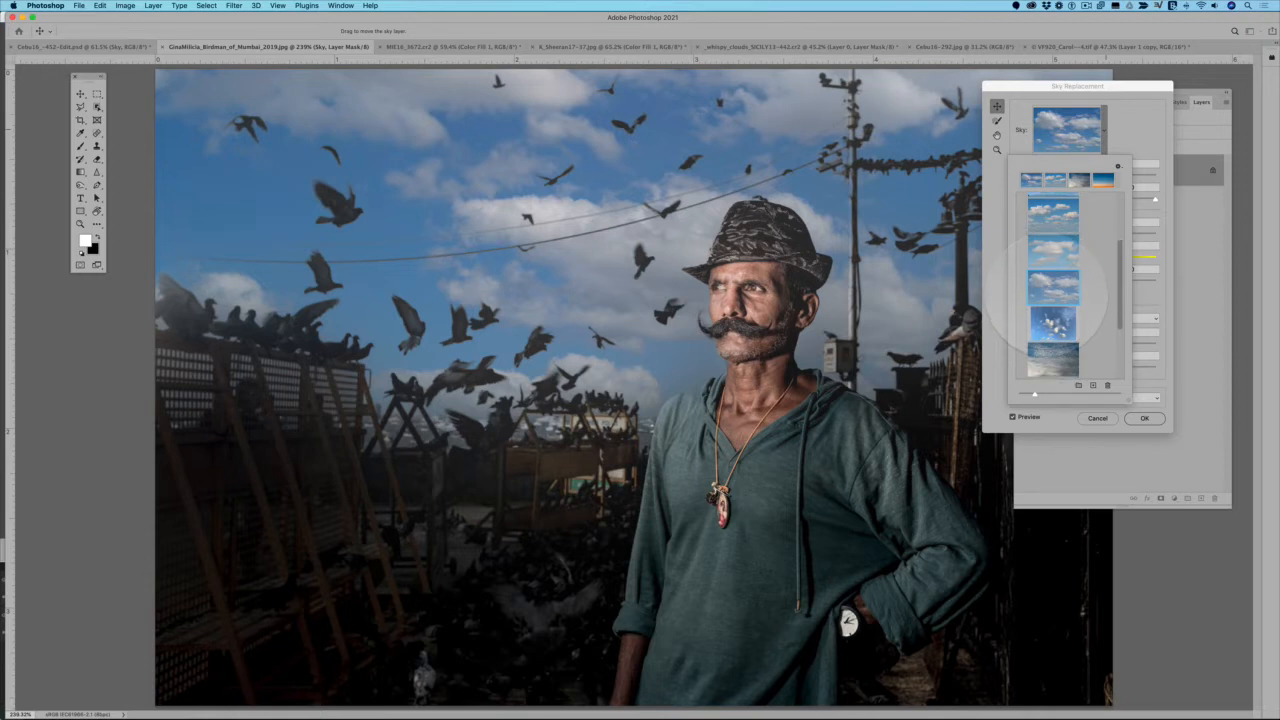
scroll(1058, 290, "up", 5)
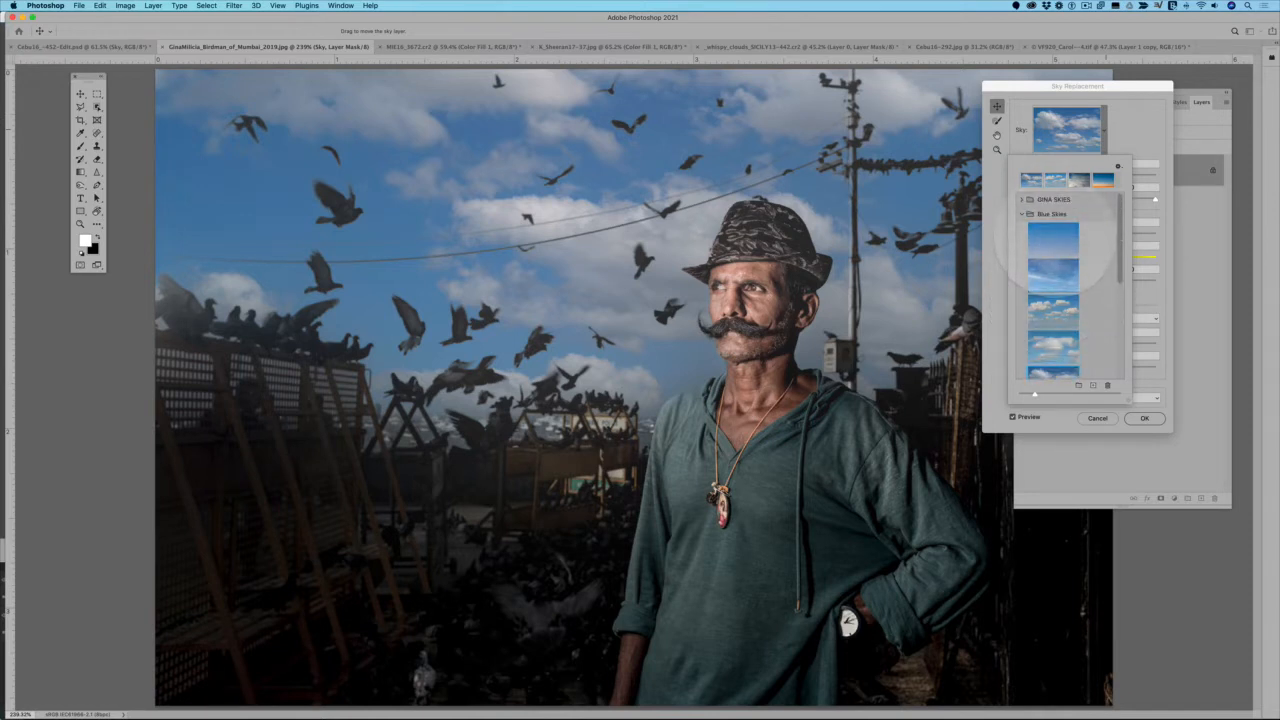
left_click(1068, 243)
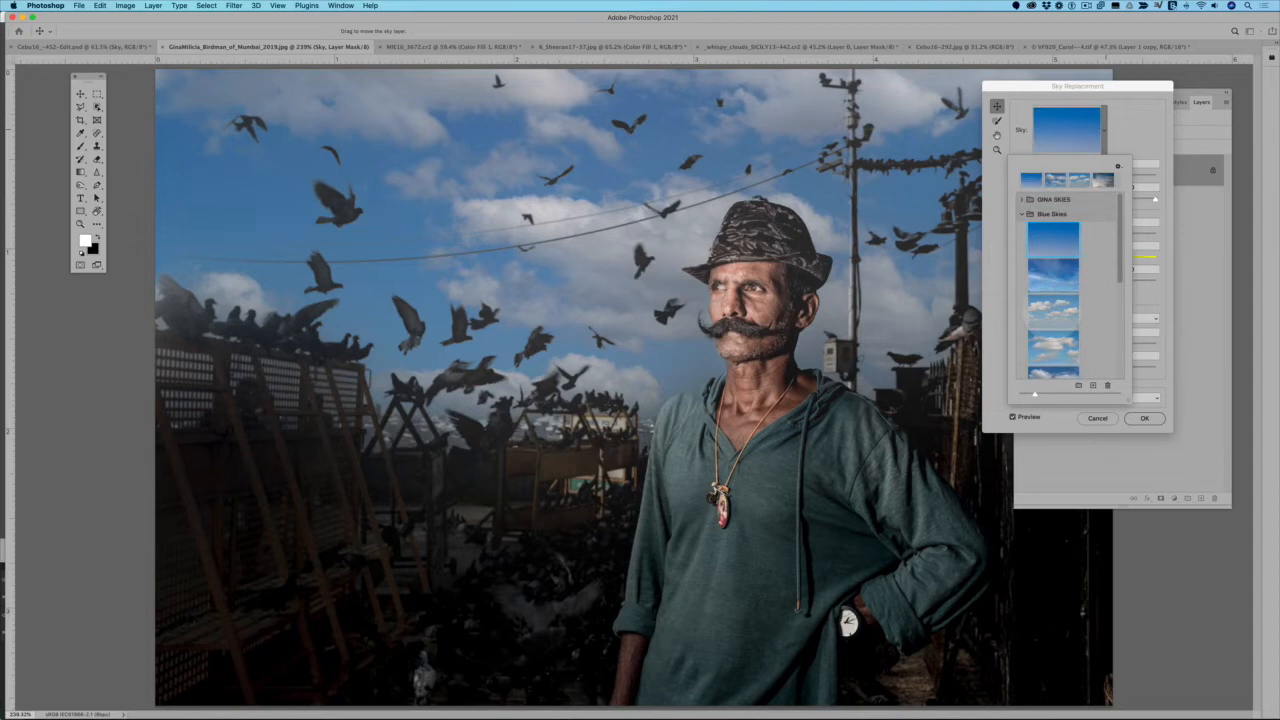
Reapply the third Blue Skies preset with scattered white clouds and browse the group's other skies
left_click(1053, 307)
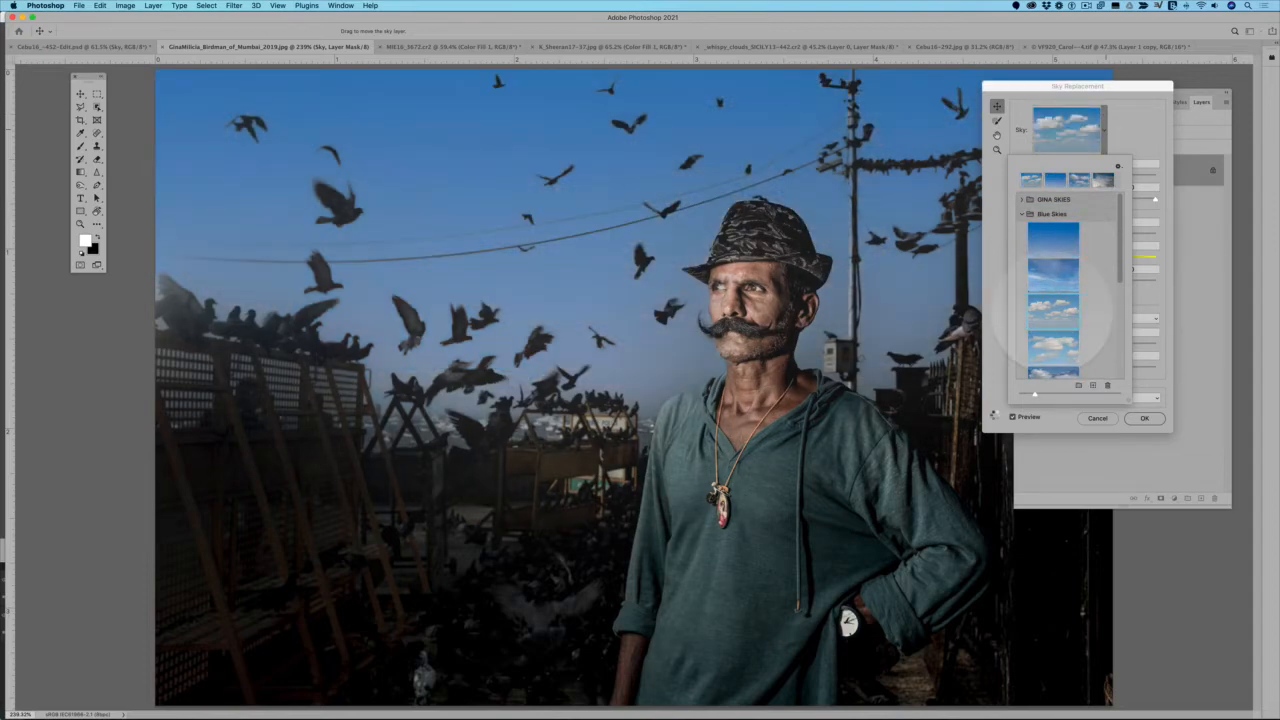
scroll(1053, 290, "down", 2)
scroll(1058, 305, "down", 1)
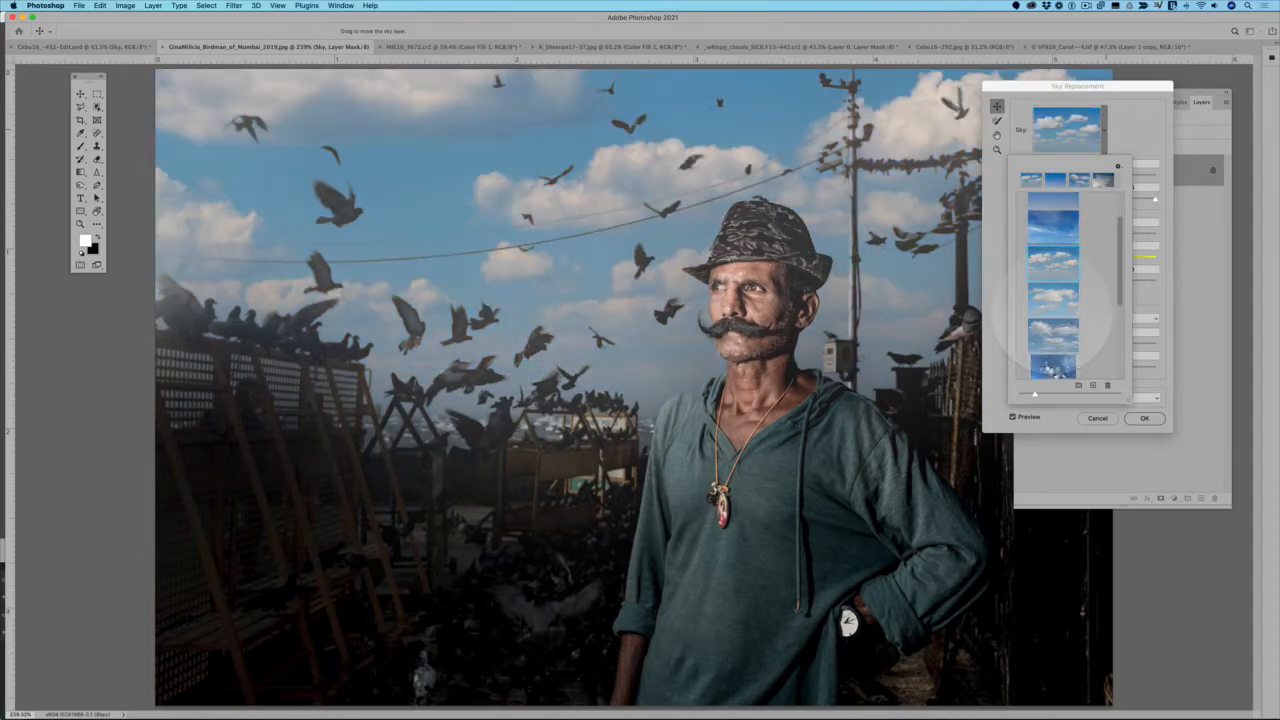
scroll(1053, 308, "down", 1)
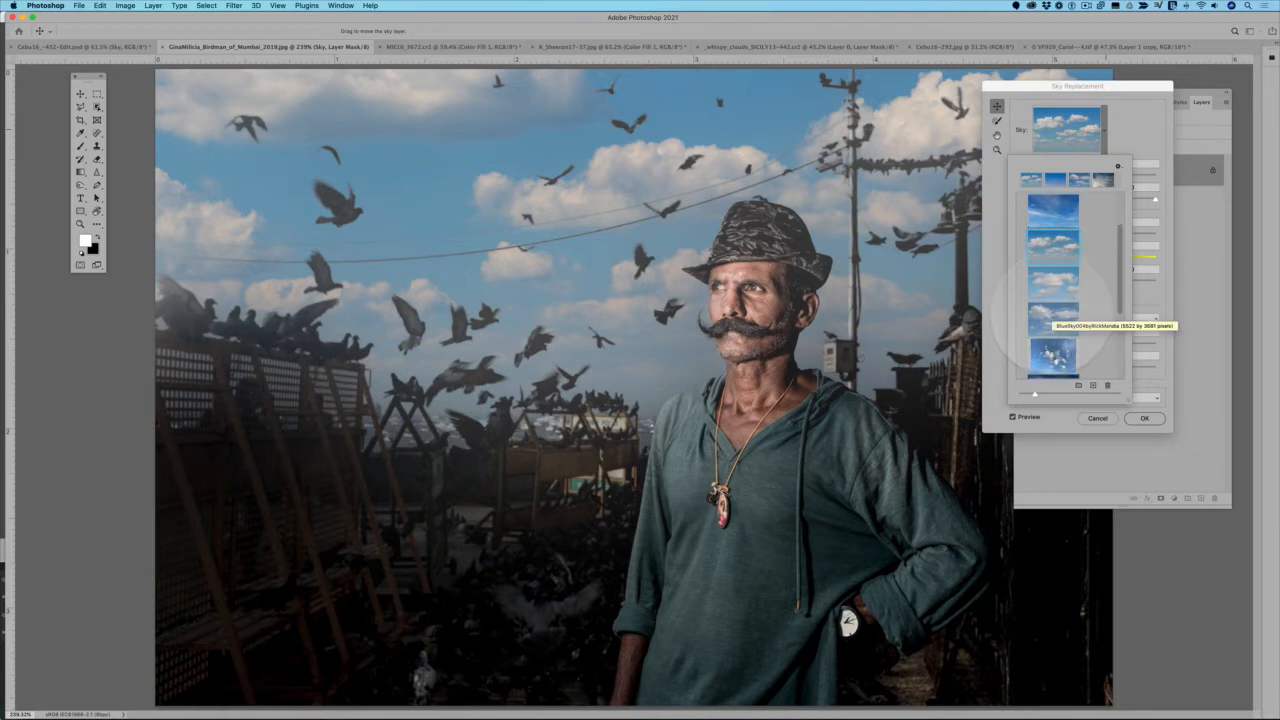
scroll(1050, 310, "up", 5)
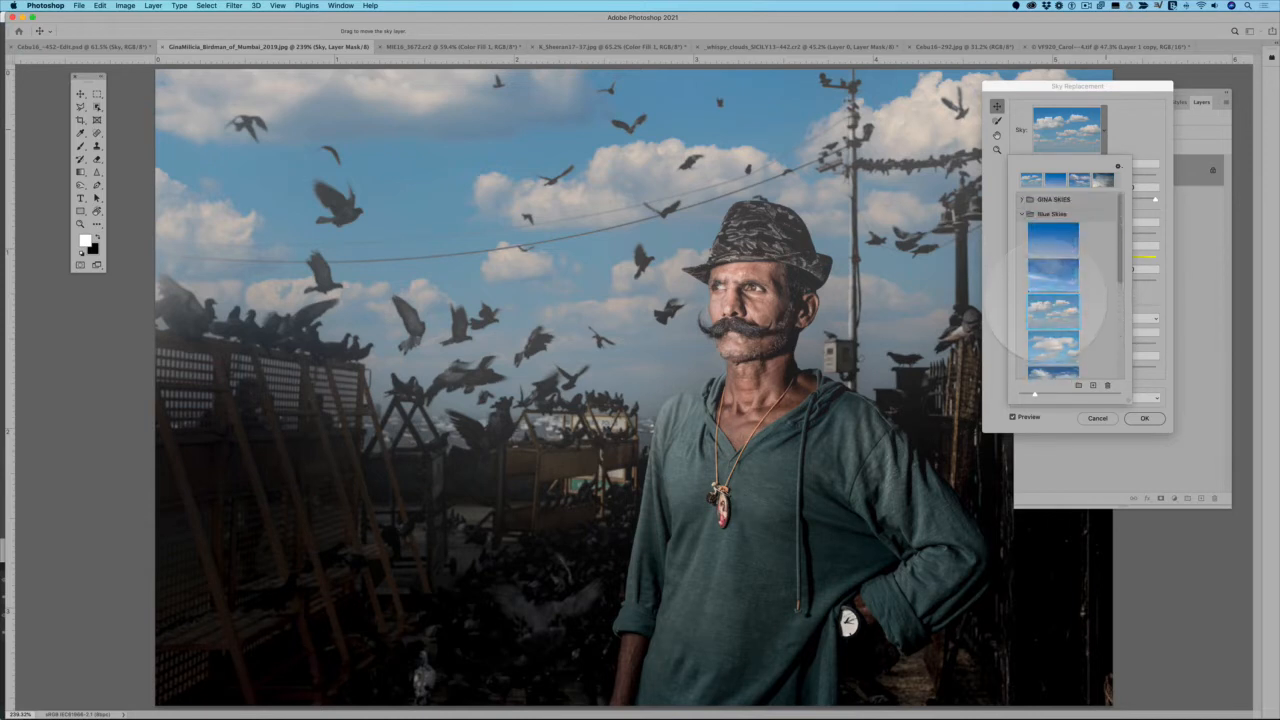
Switch from the Blue Skies group to the Spectacular group and try its grey overcast sky and its pink-and-orange sunset sky
left_click(1022, 214)
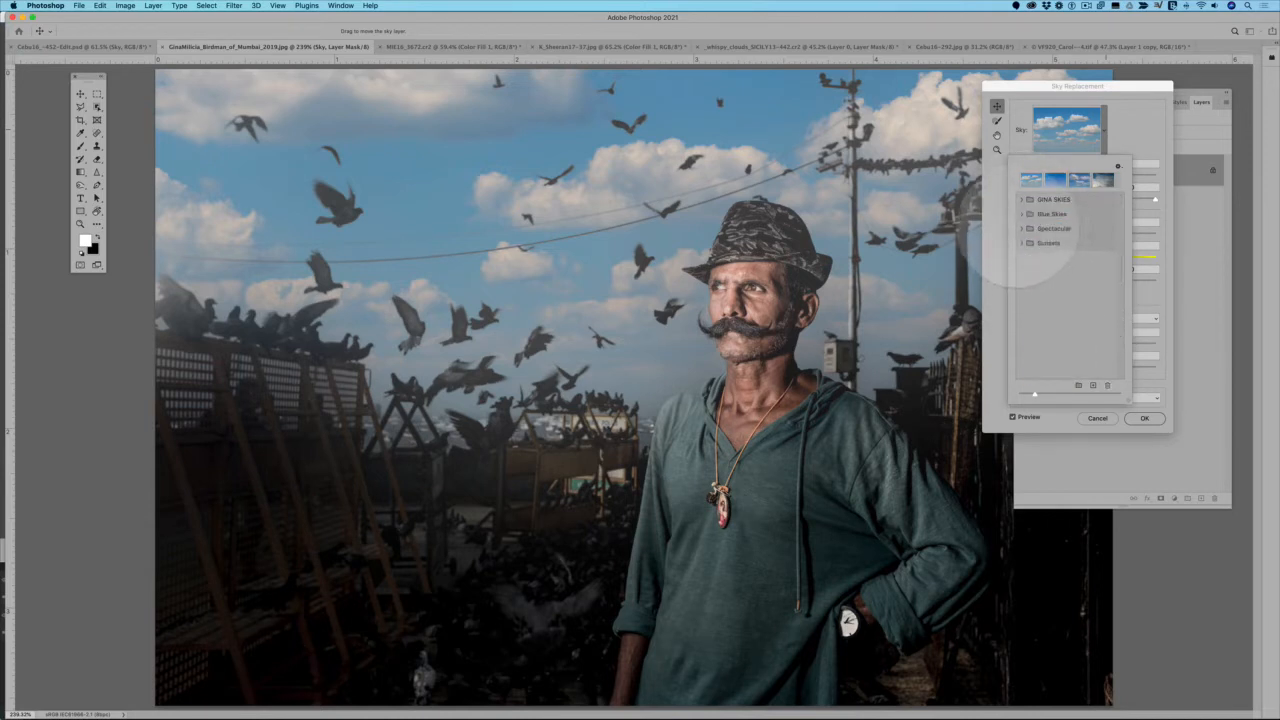
left_click(1022, 243)
scroll(1053, 290, "down", 3)
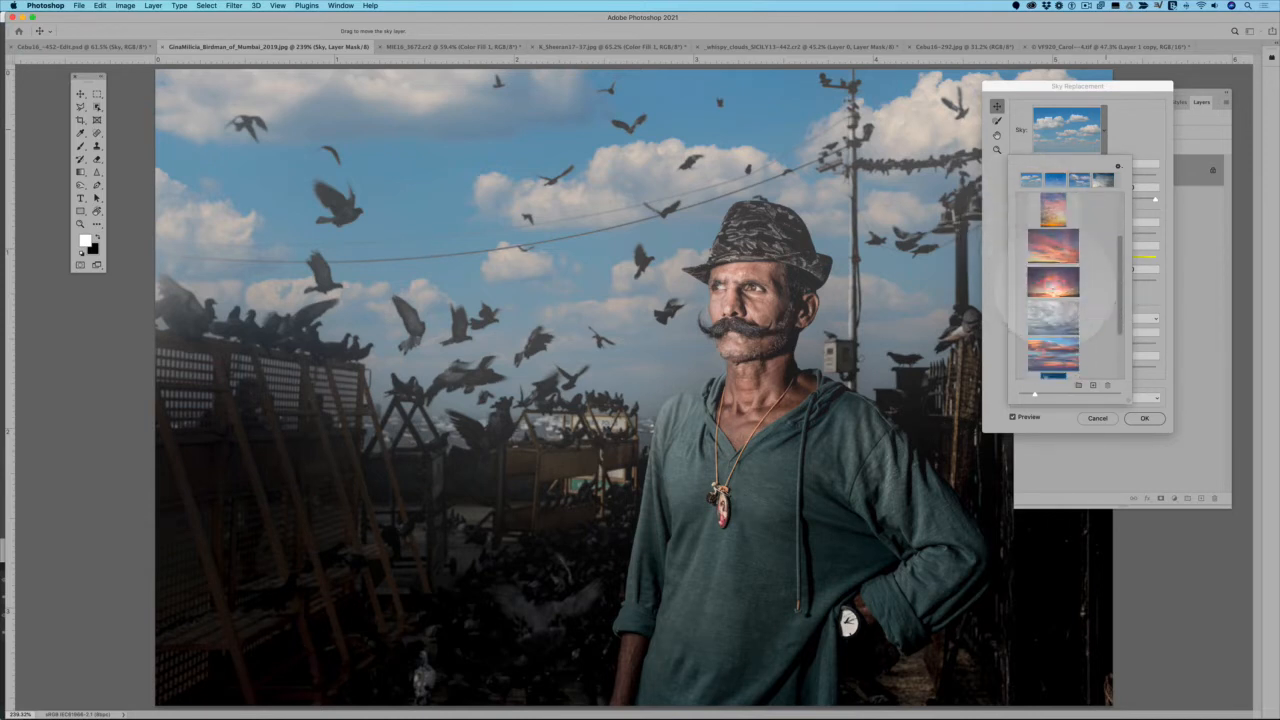
left_click(1053, 318)
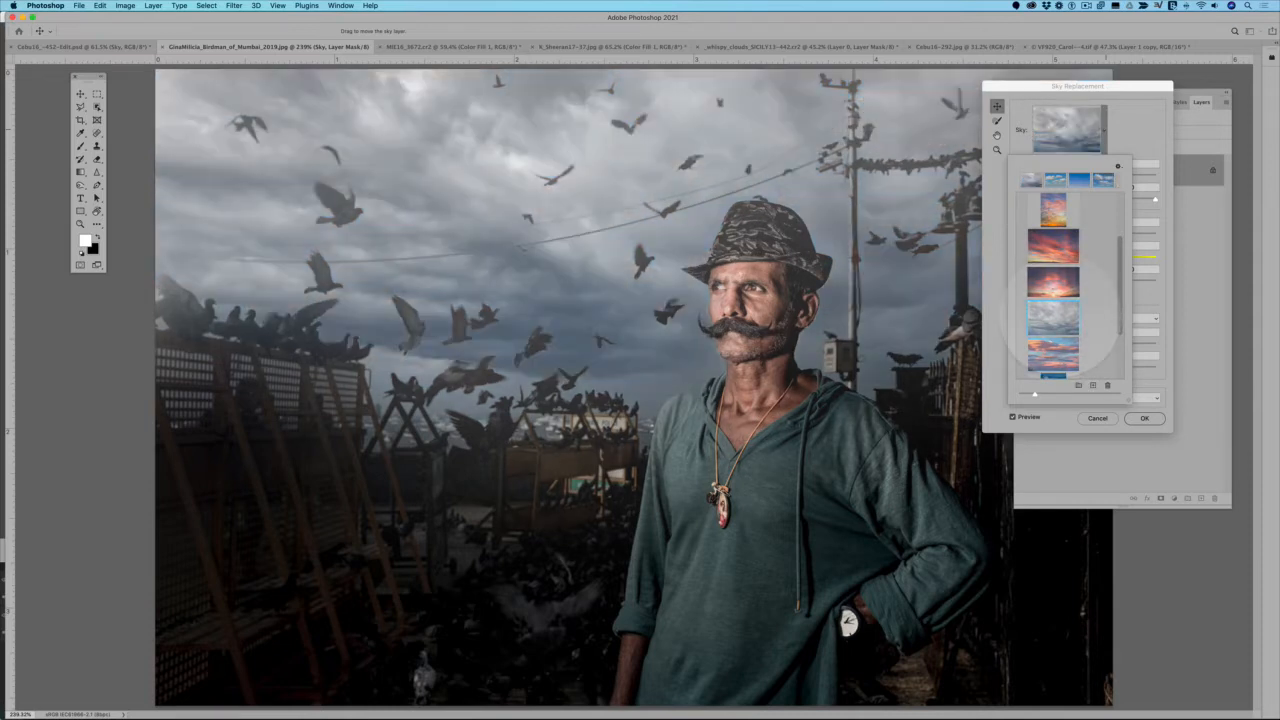
left_click(1053, 245)
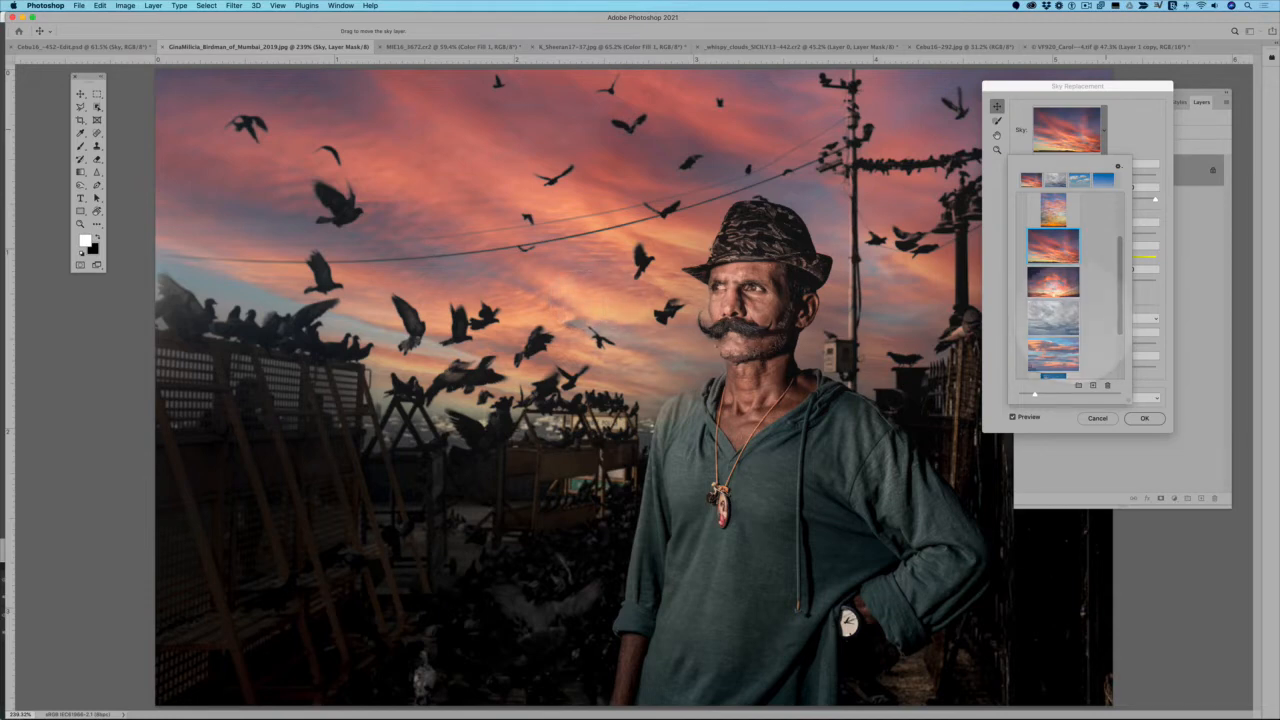
Retry the grey overcast sky, then apply the dark storm-cloud sky, the last preset of the Spectacular group
scroll(1066, 333, "down", 1)
scroll(1066, 315, "down", 1)
left_click(1053, 277)
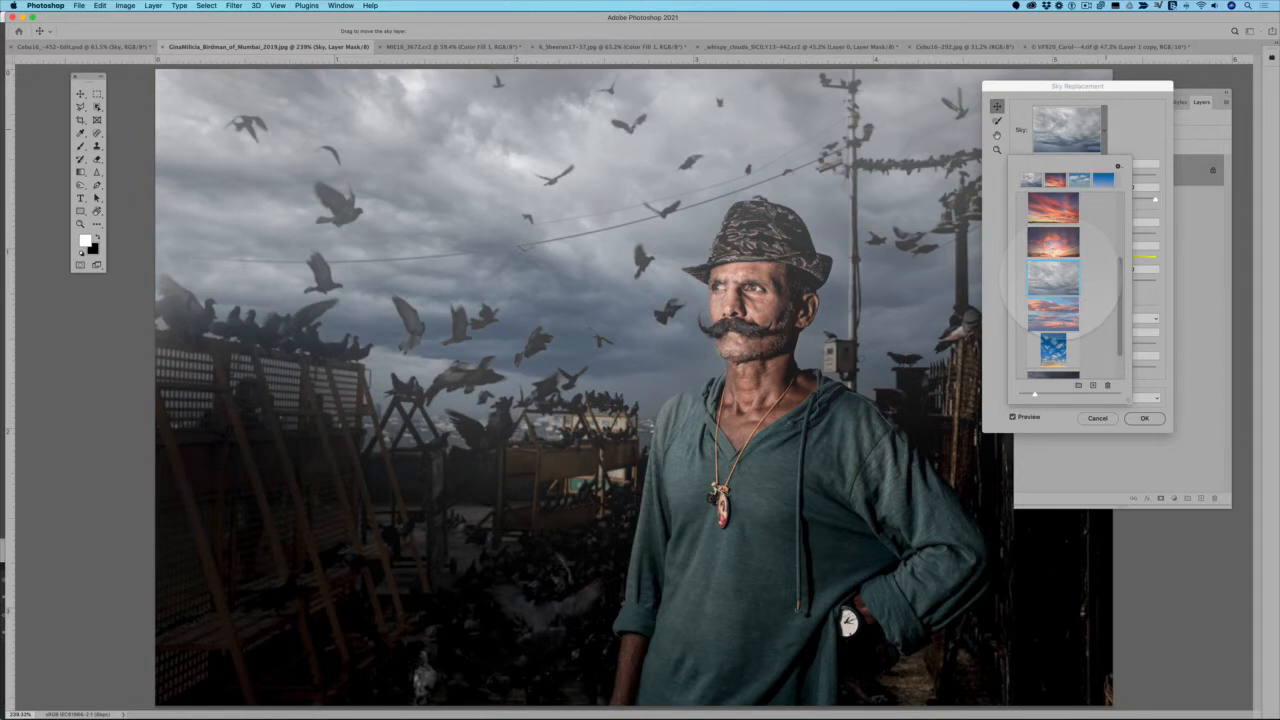
scroll(1068, 285, "down", 2)
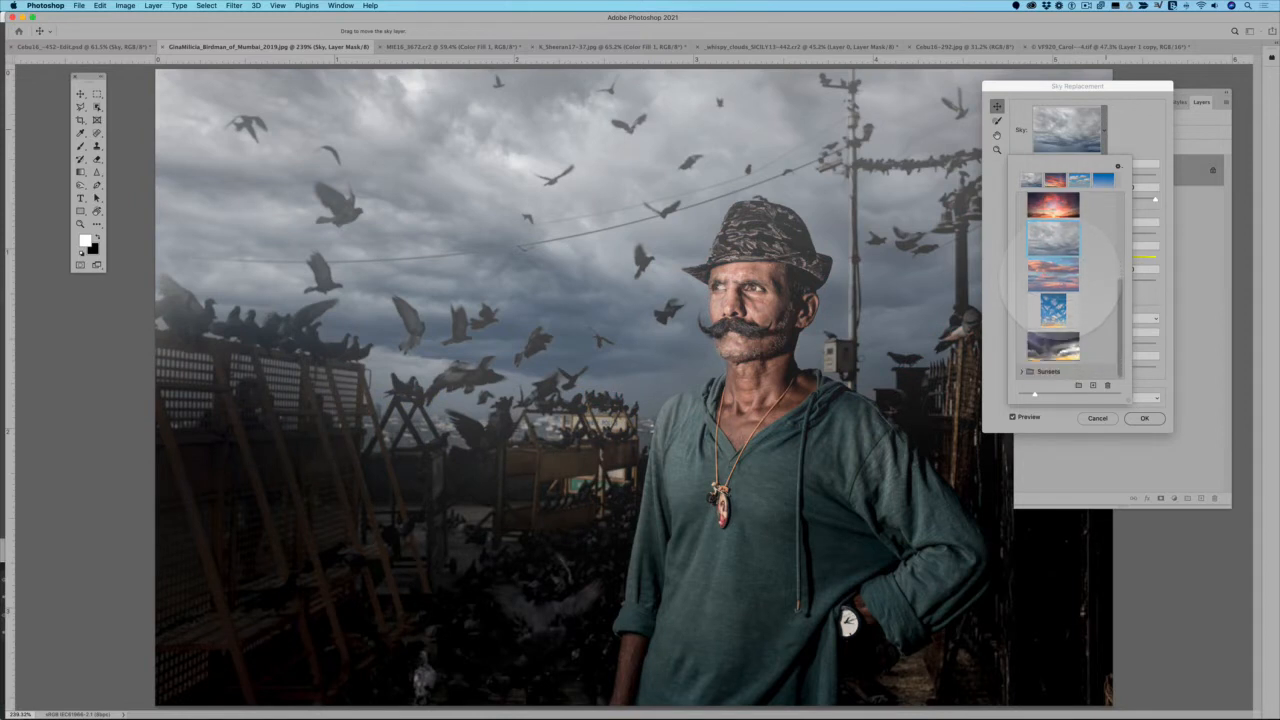
left_click(1053, 347)
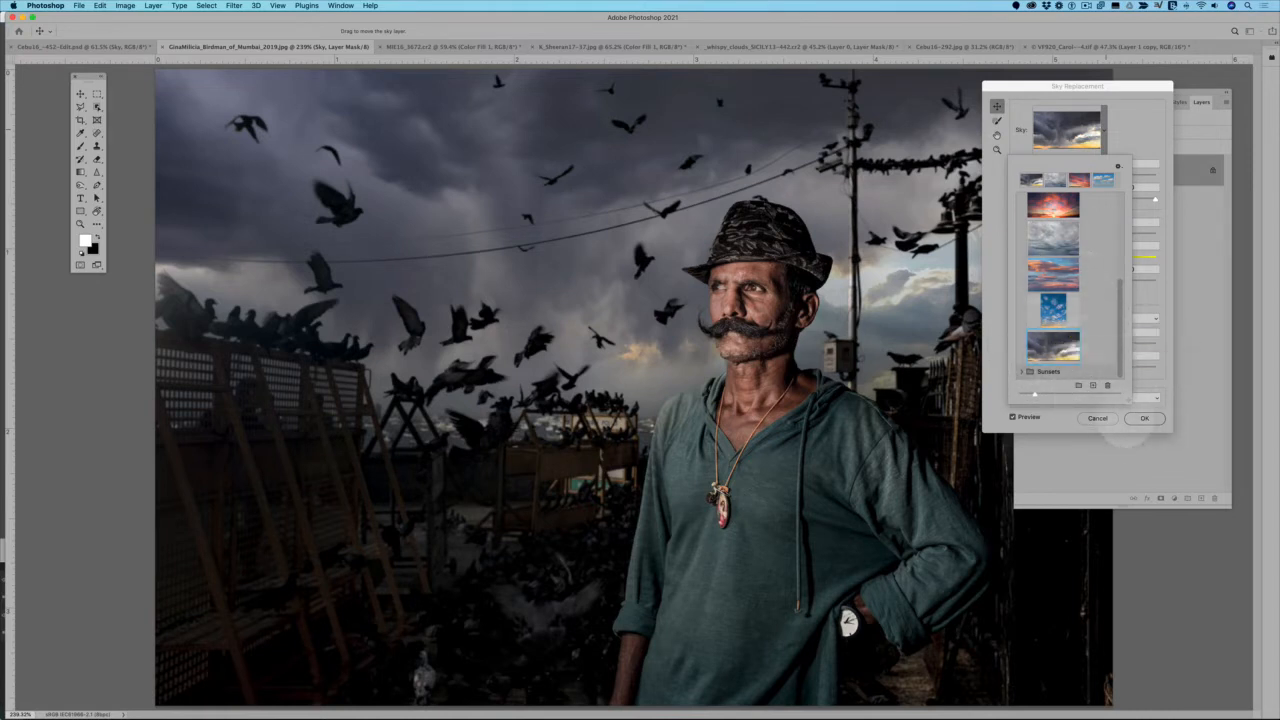
left_click(974, 382)
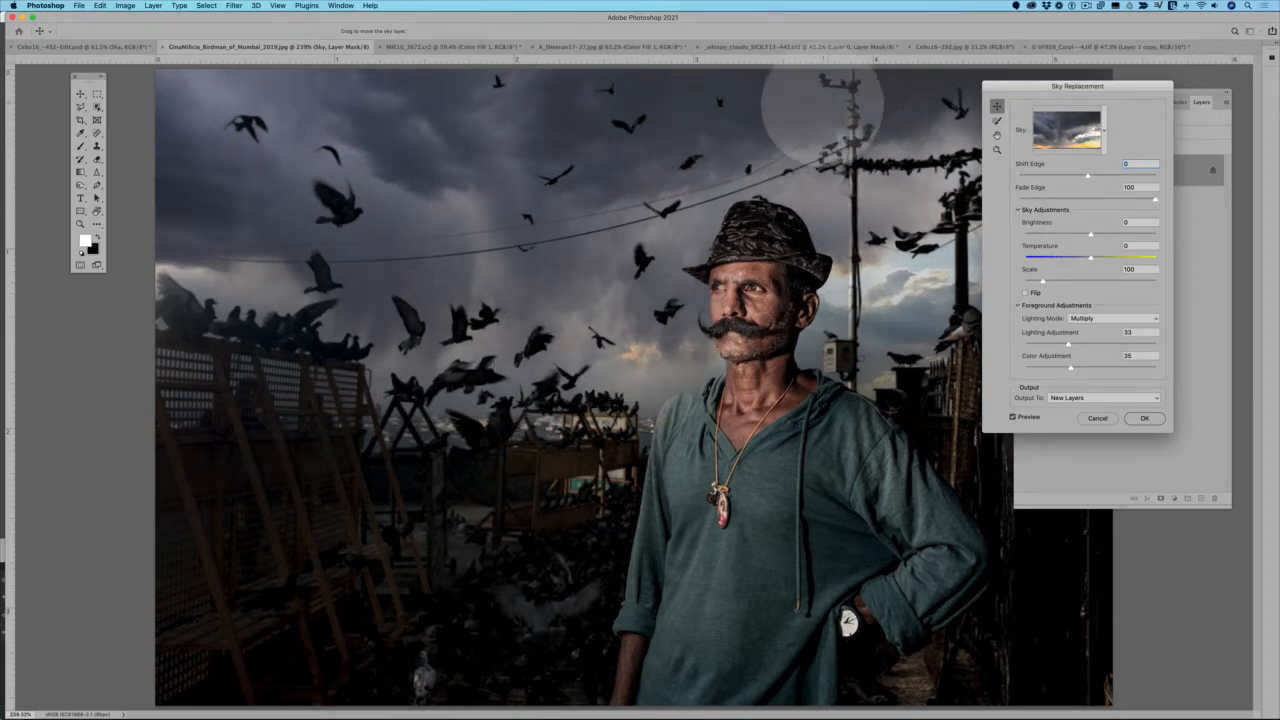
Test the extremes of Shift Edge, -100 and 100, while checking the edges around the man and the birds
scroll(760, 245, "up", 3)
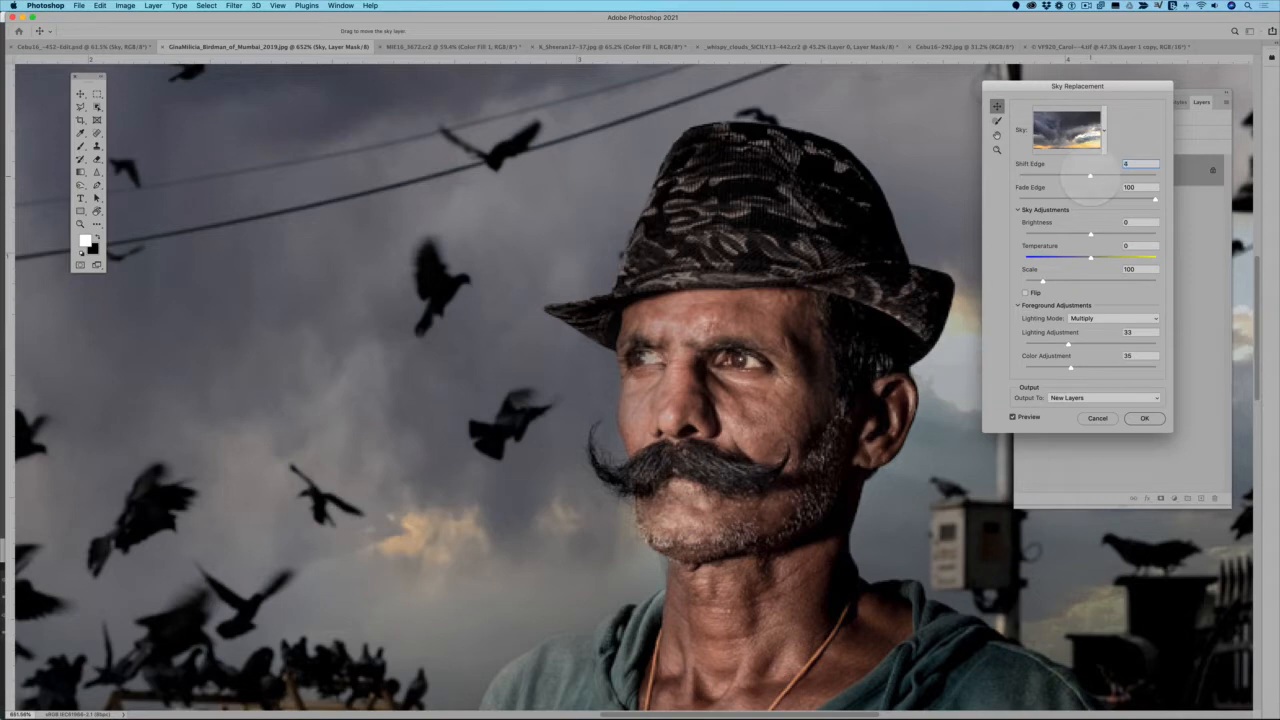
left_click_drag(1082, 174, 970, 174)
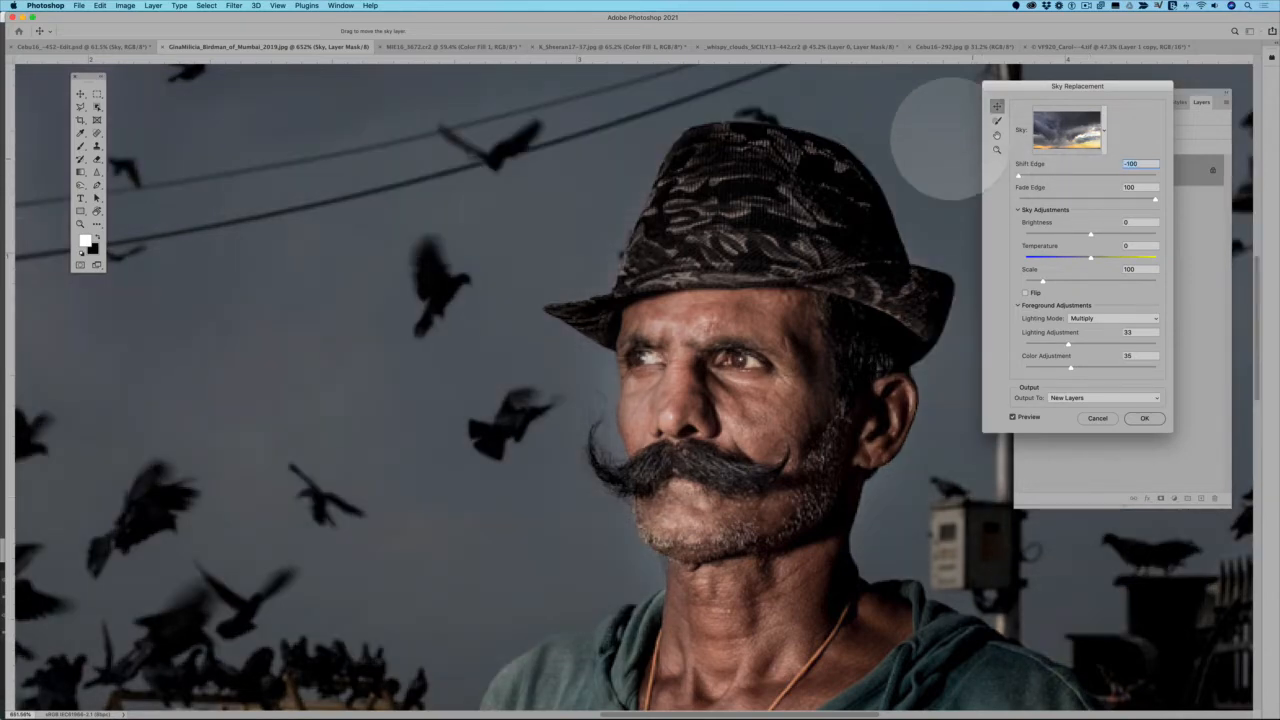
key("super+0")
scroll(806, 174, "up", 5)
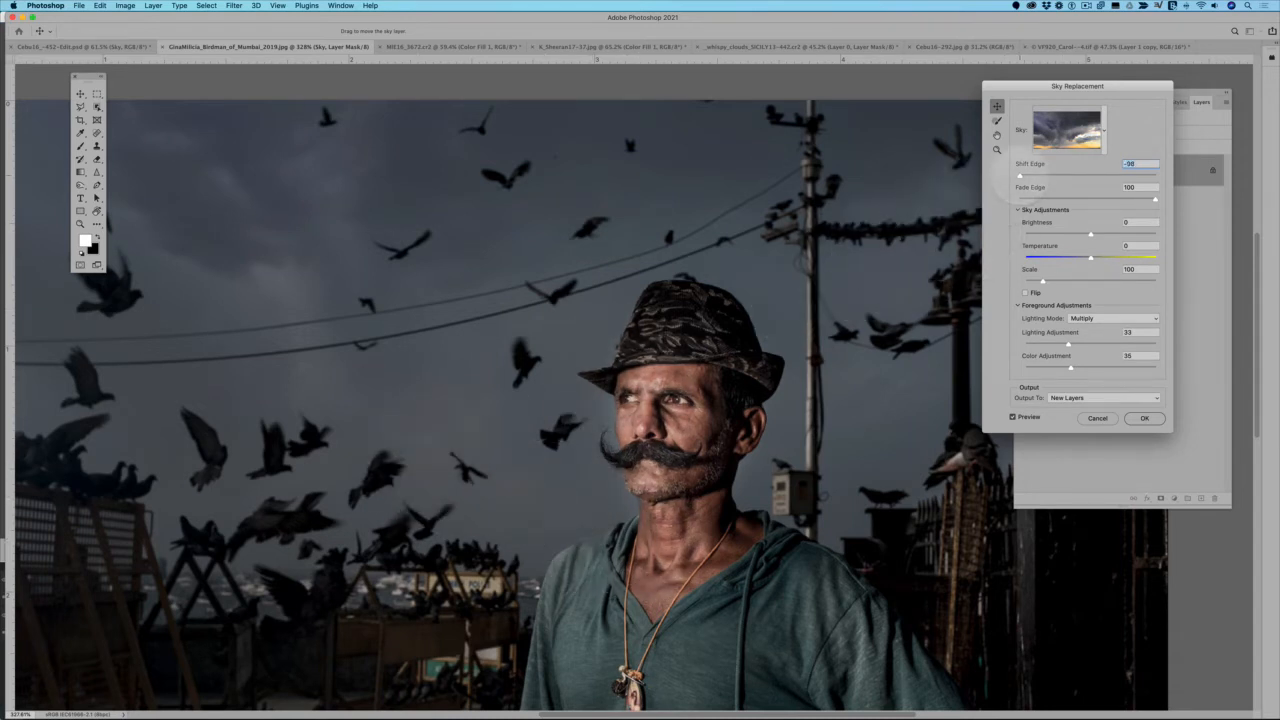
mouse_move(1020, 176)
left_mouse_down()
mouse_move(1041, 176)
mouse_move(995, 176)
left_mouse_up()
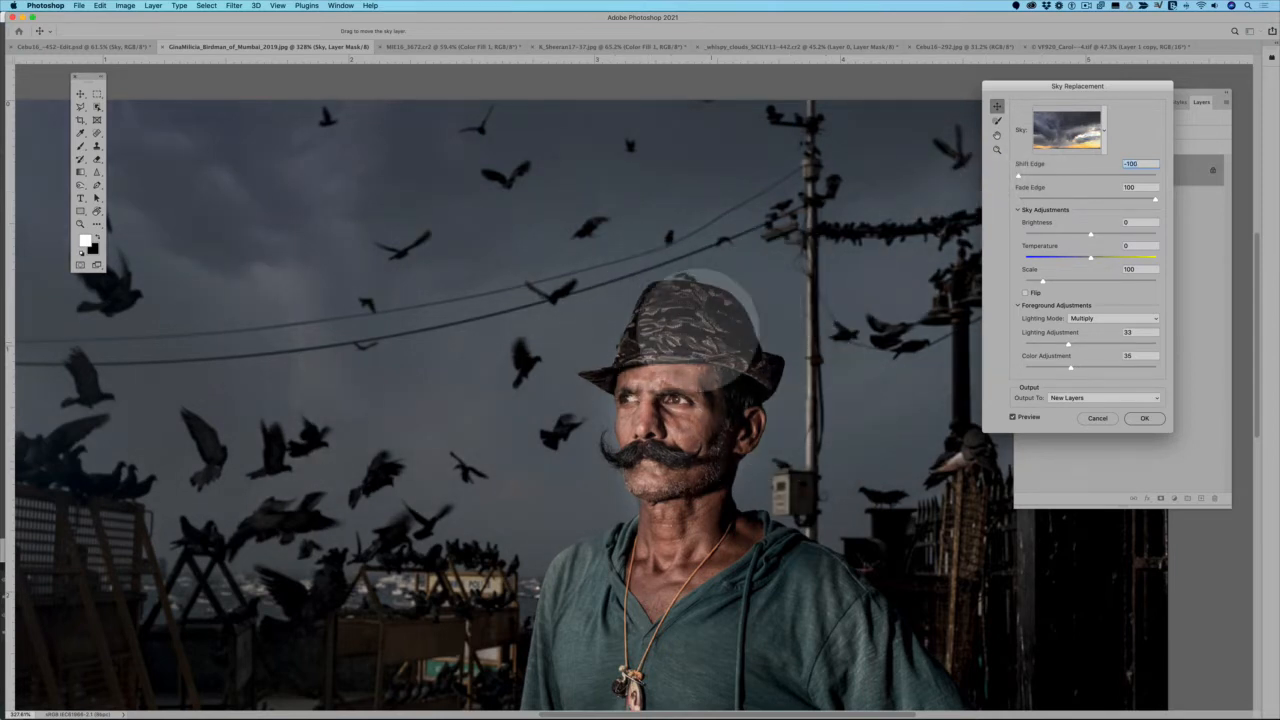
left_click_drag(1018, 176, 1198, 172)
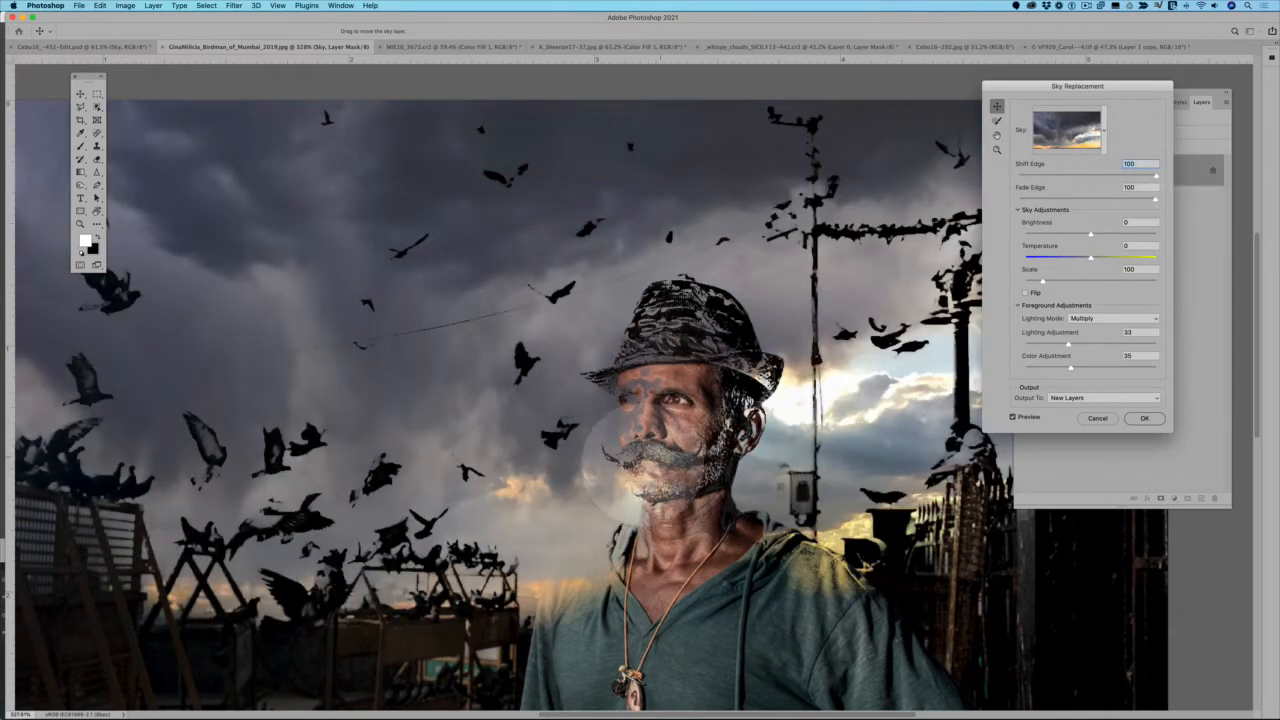
Check the sky's edge around the hat and moustache up close and set Shift Edge to -53
scroll(592, 491, "up", 3)
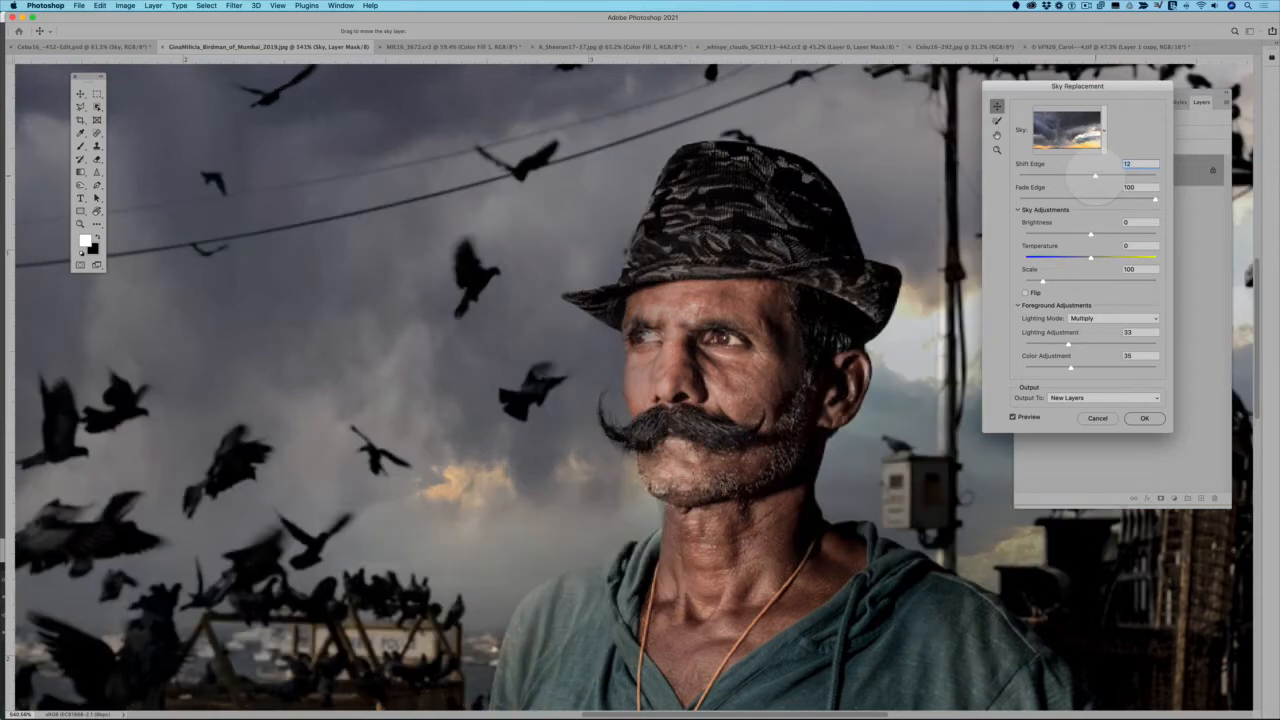
left_click_drag(1089, 176, 1079, 176)
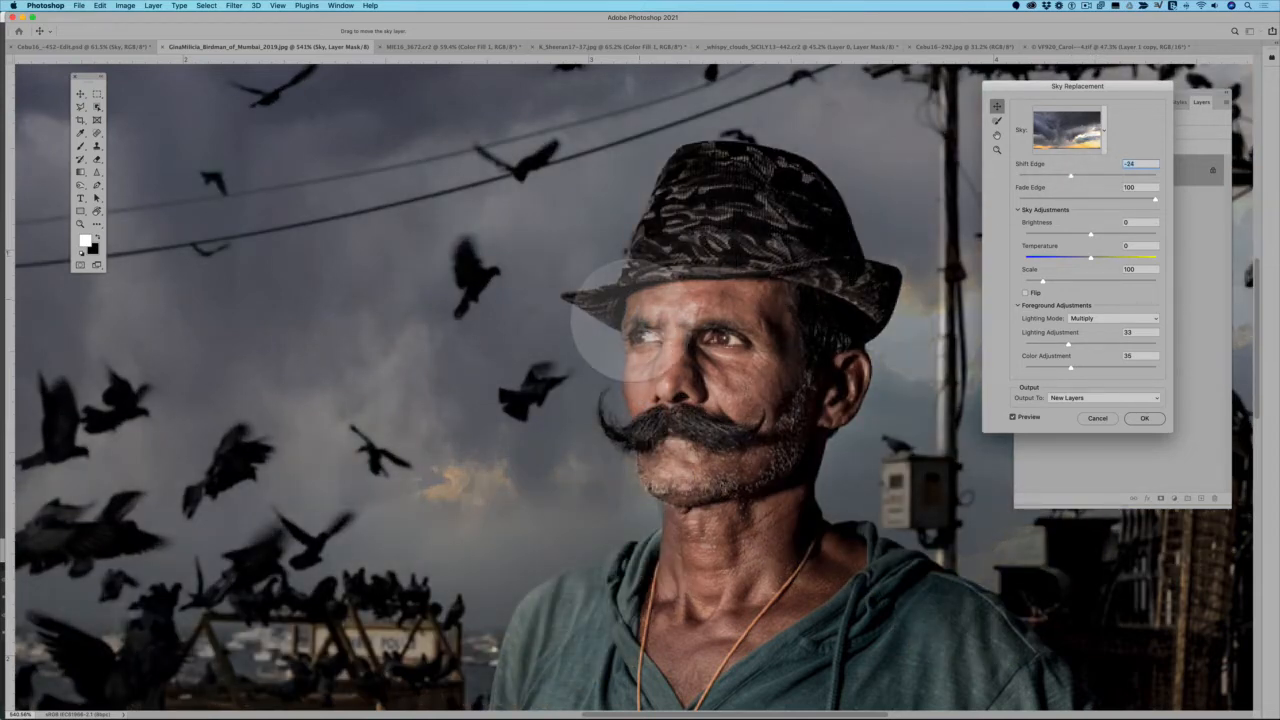
scroll(595, 410, "up", 2)
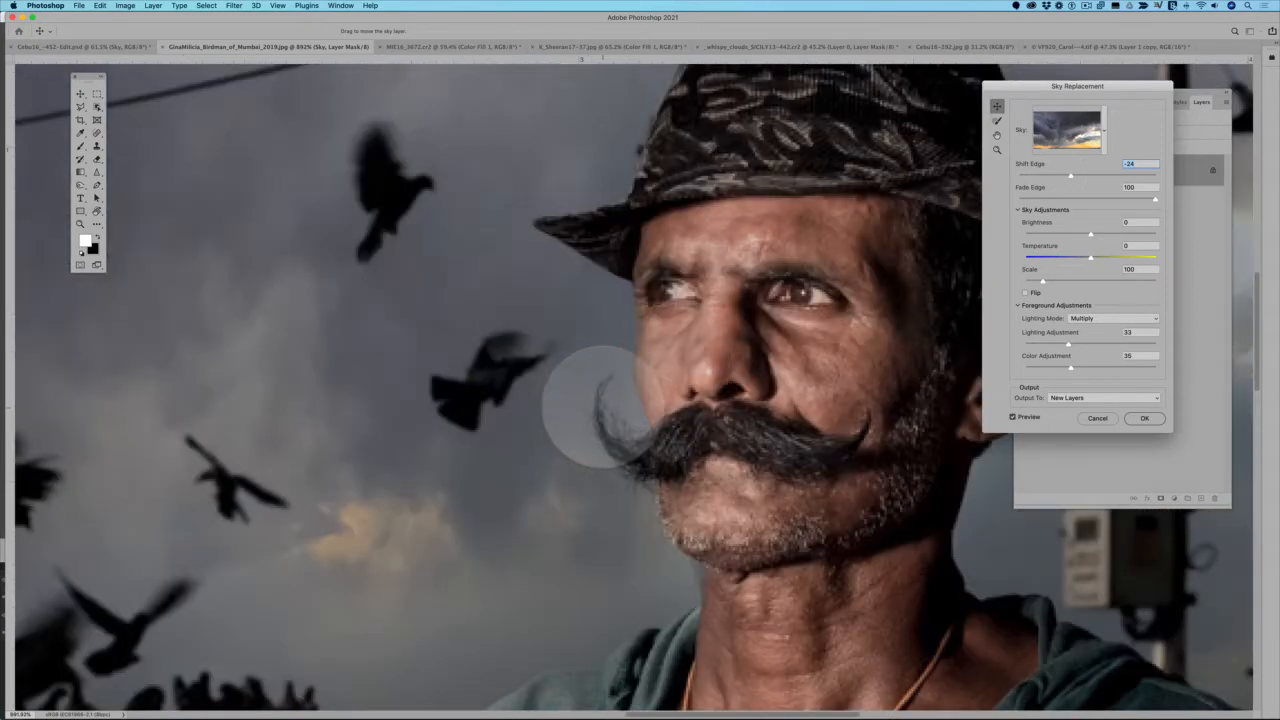
left_click_drag(1070, 176, 1054, 176)
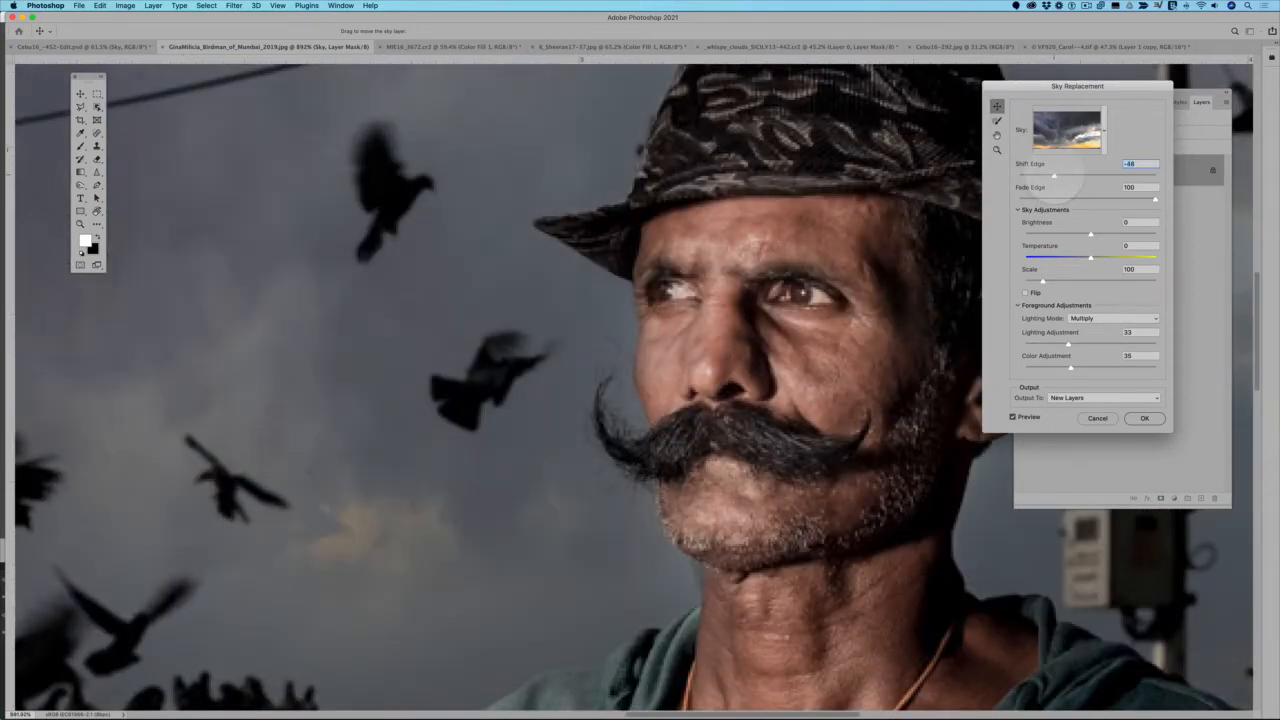
scroll(686, 337, "down", 5)
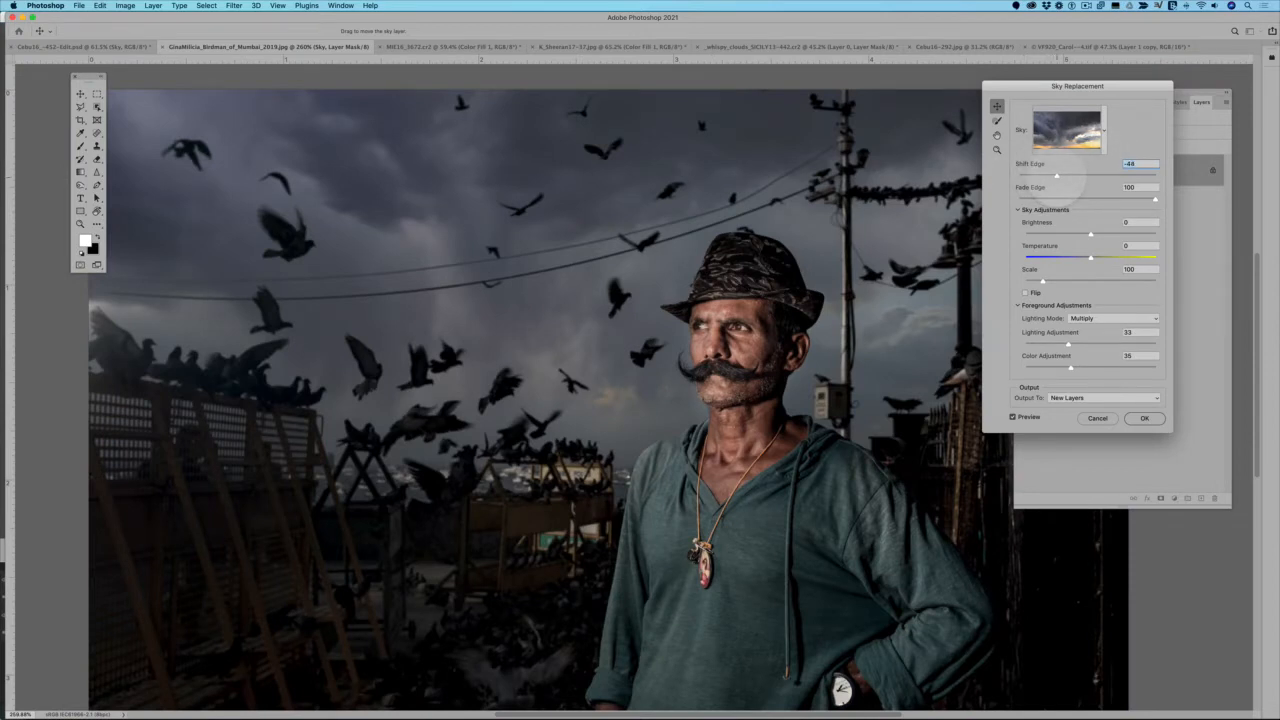
left_click_drag(1063, 176, 1061, 176)
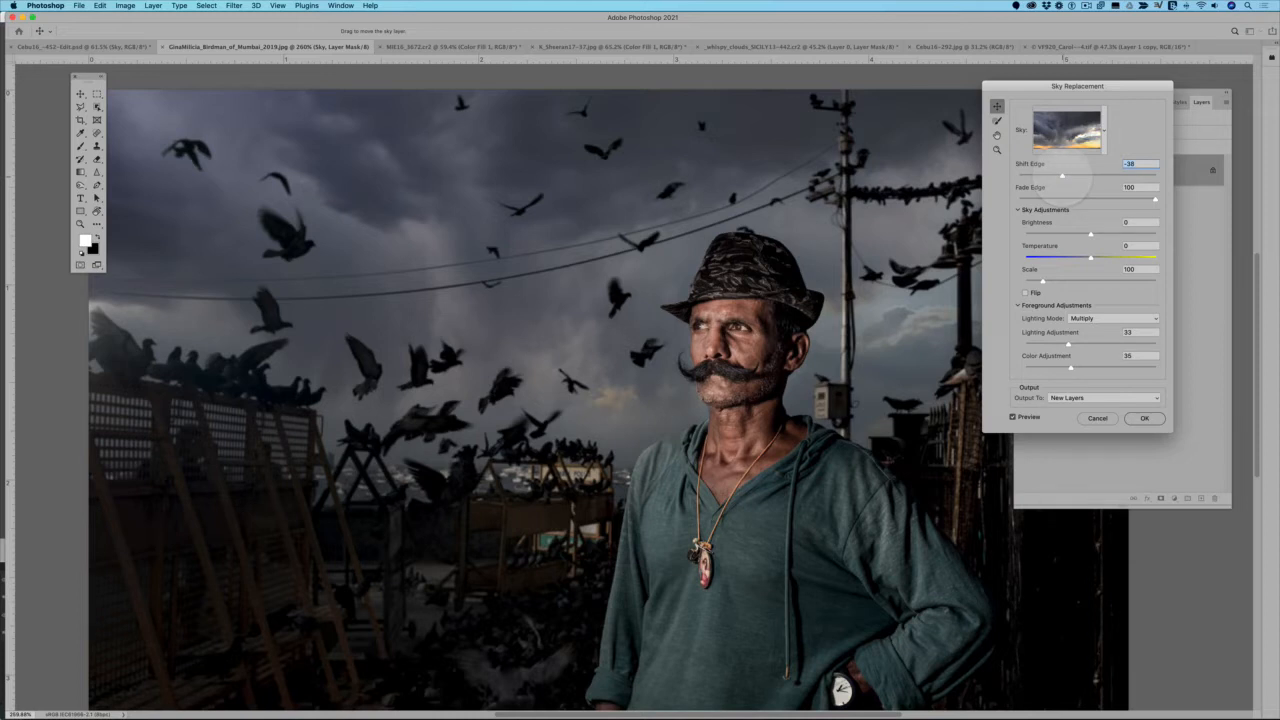
left_click_drag(1062, 175, 1054, 175)
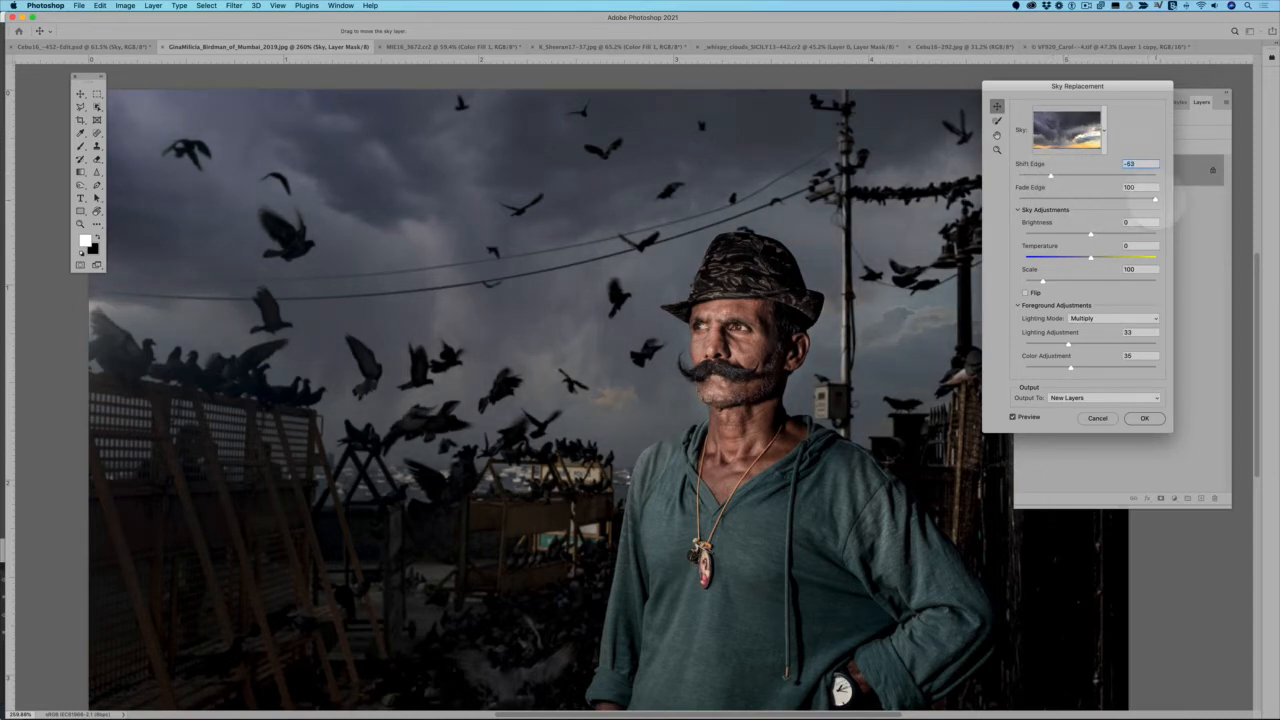
Set Fade Edge to 67 and the replacement sky's Brightness to -11
left_click_drag(1155, 198, 1116, 198)
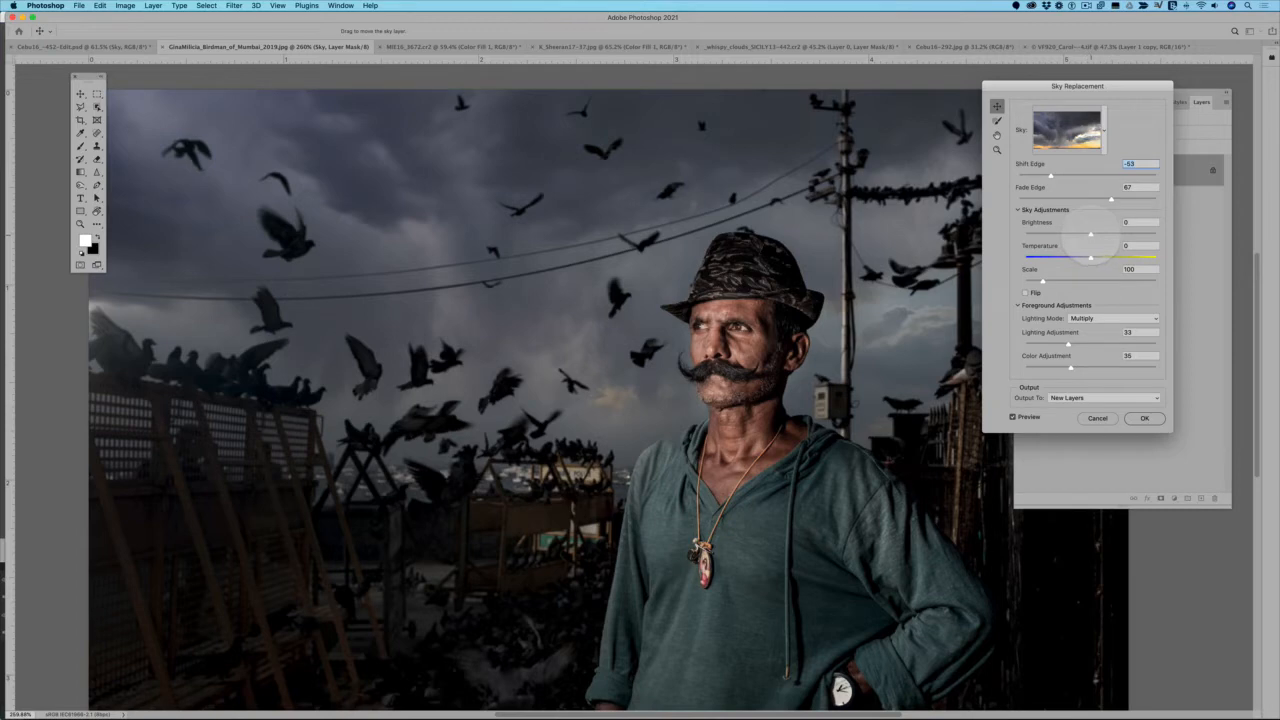
mouse_move(1090, 234)
left_mouse_down()
mouse_move(1148, 234)
mouse_move(1076, 233)
mouse_move(1121, 234)
mouse_move(1090, 233)
left_mouse_up()
left_click_drag(1095, 234, 1084, 234)
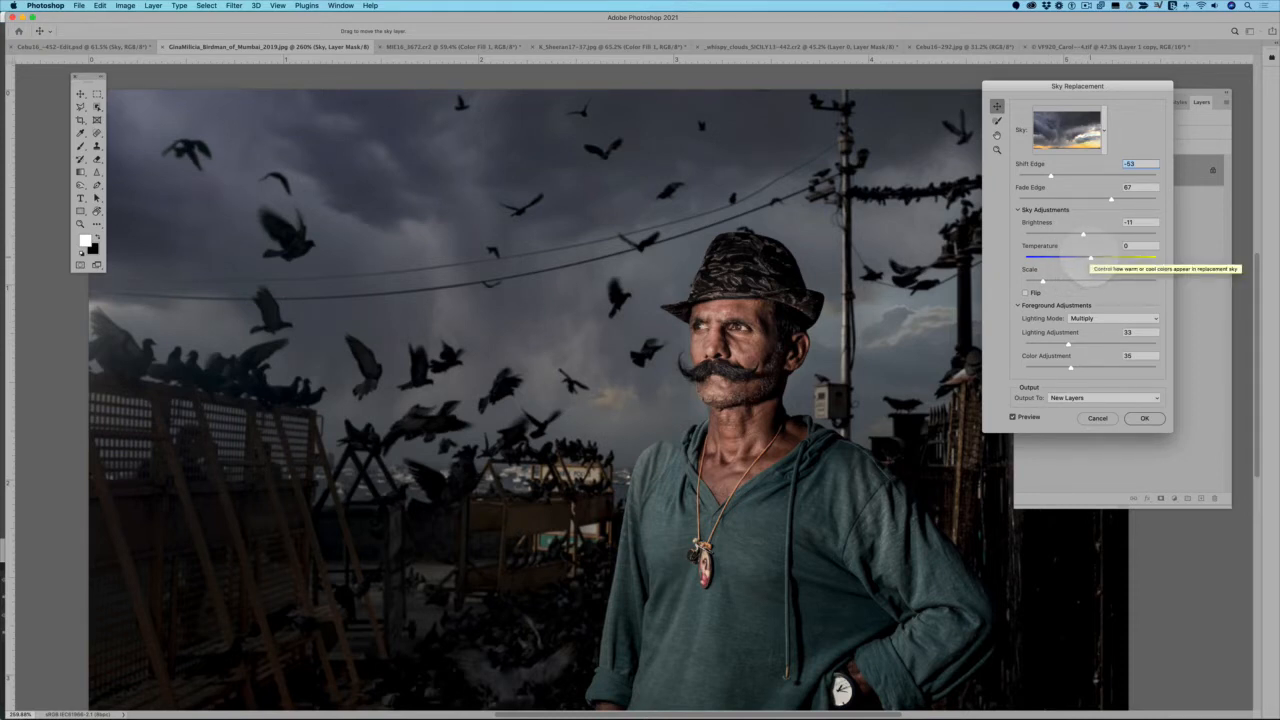
Compare cooler and warmer skies and different sky sizes, setting the sky's Temperature to 12 and its Scale to 103
left_click_drag(1090, 257, 1063, 259)
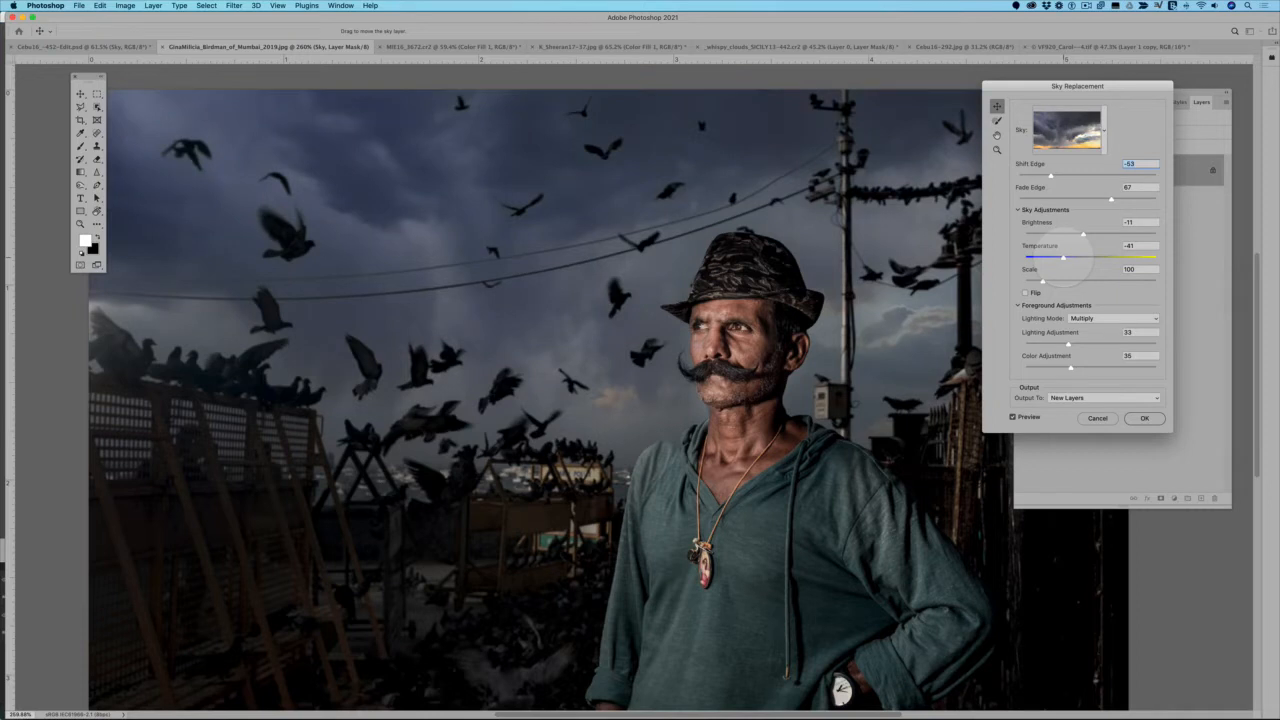
left_click_drag(1065, 258, 1084, 258)
left_click_drag(1103, 258, 1097, 258)
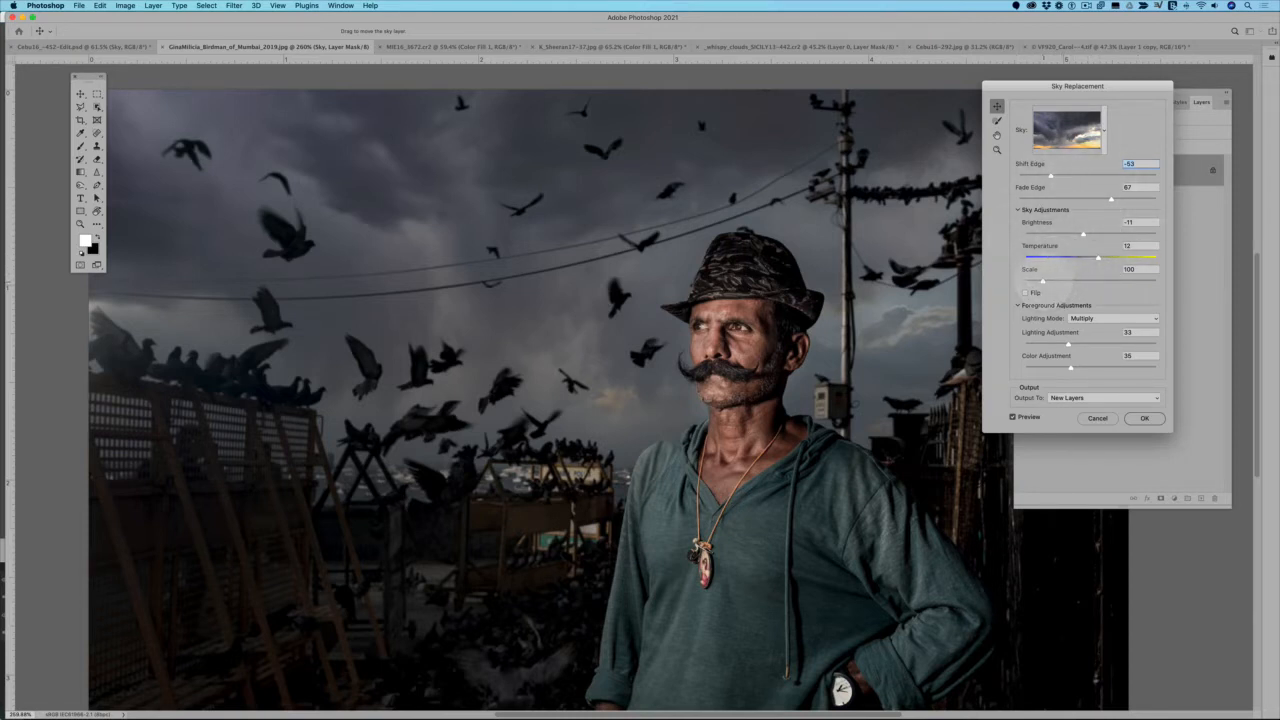
left_click_drag(1043, 280, 1014, 285)
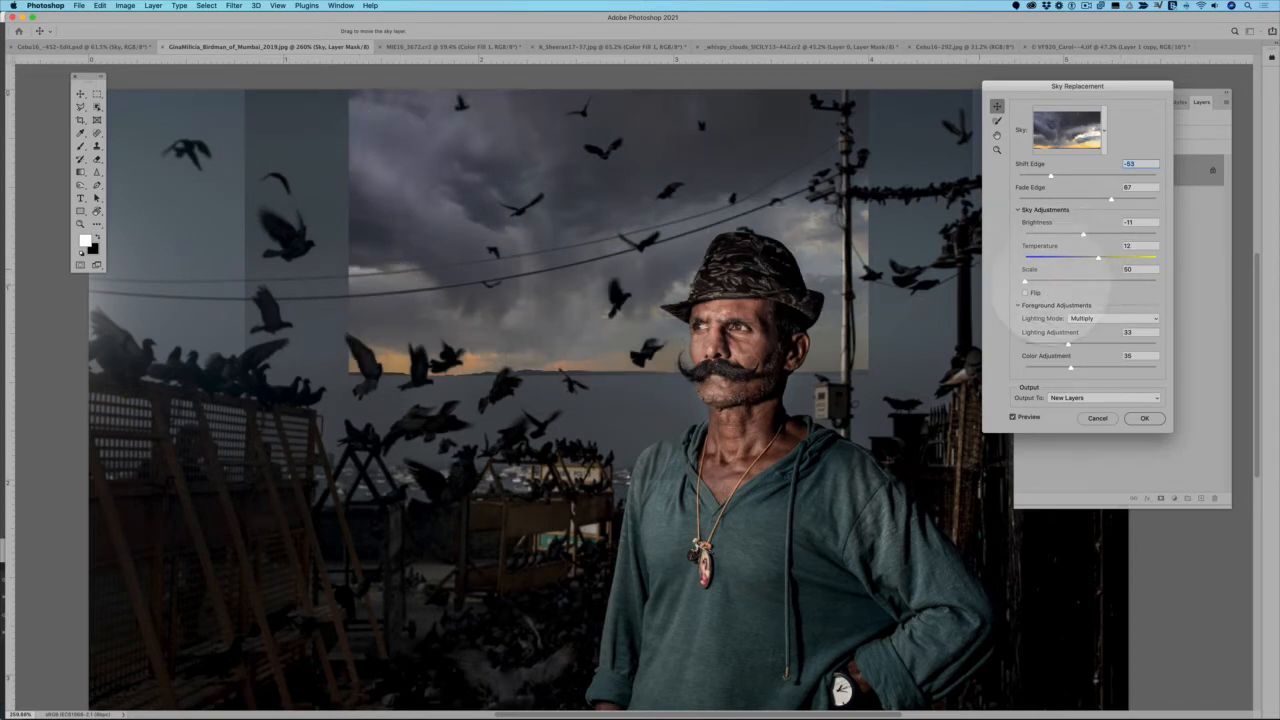
left_click_drag(1025, 281, 1046, 280)
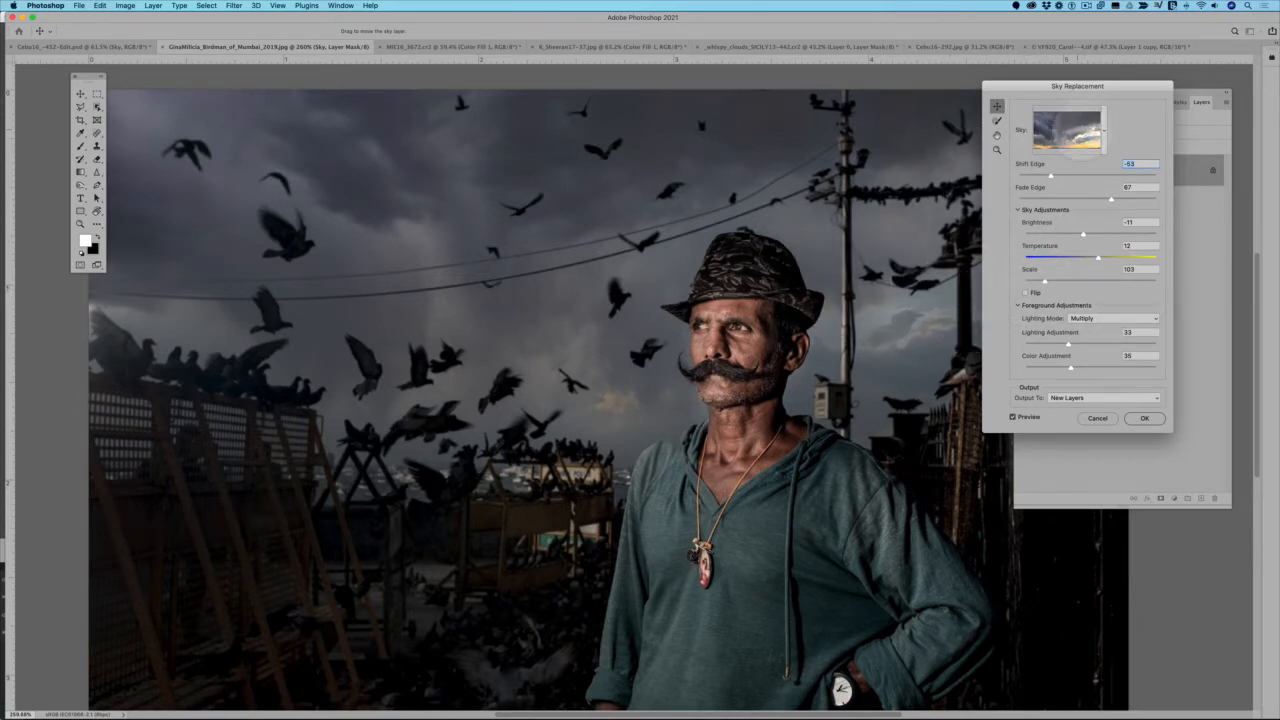
Try the pink-and-orange sunset preset from the Spectacular group with the current edge settings
left_click(1104, 130)
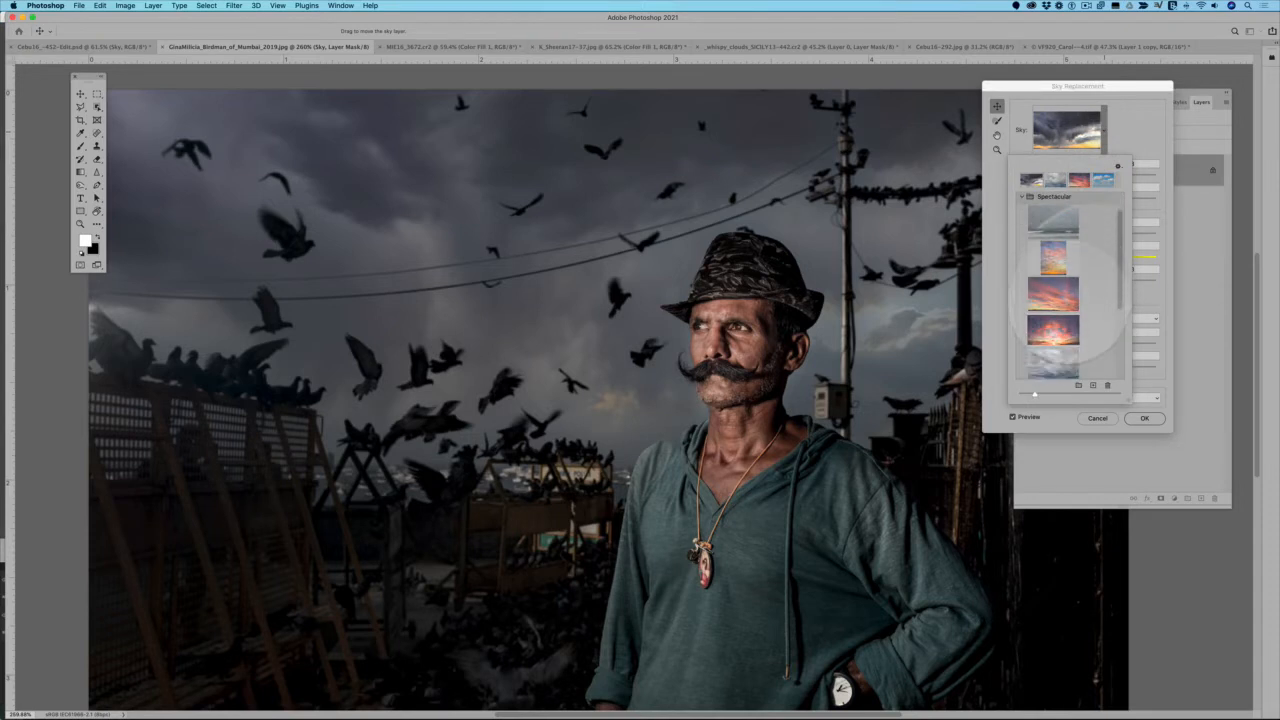
left_click(1053, 295)
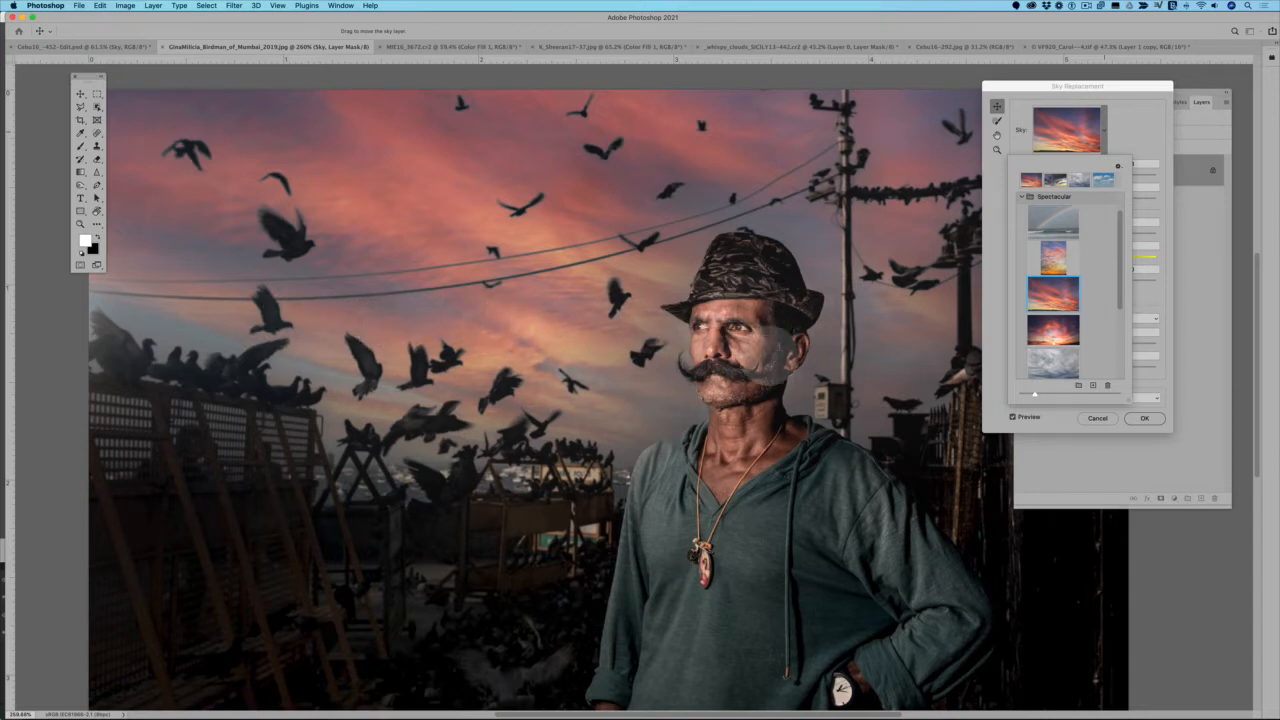
scroll(1053, 250, "down", 1)
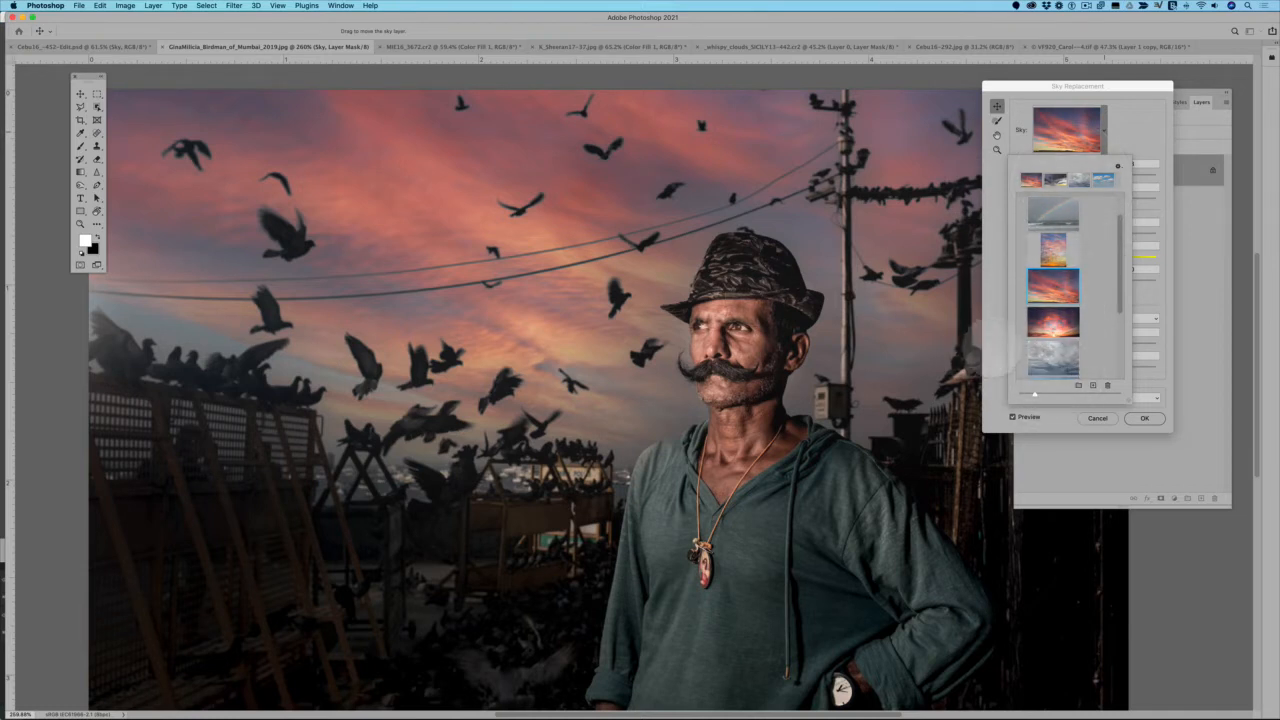
left_click(995, 350)
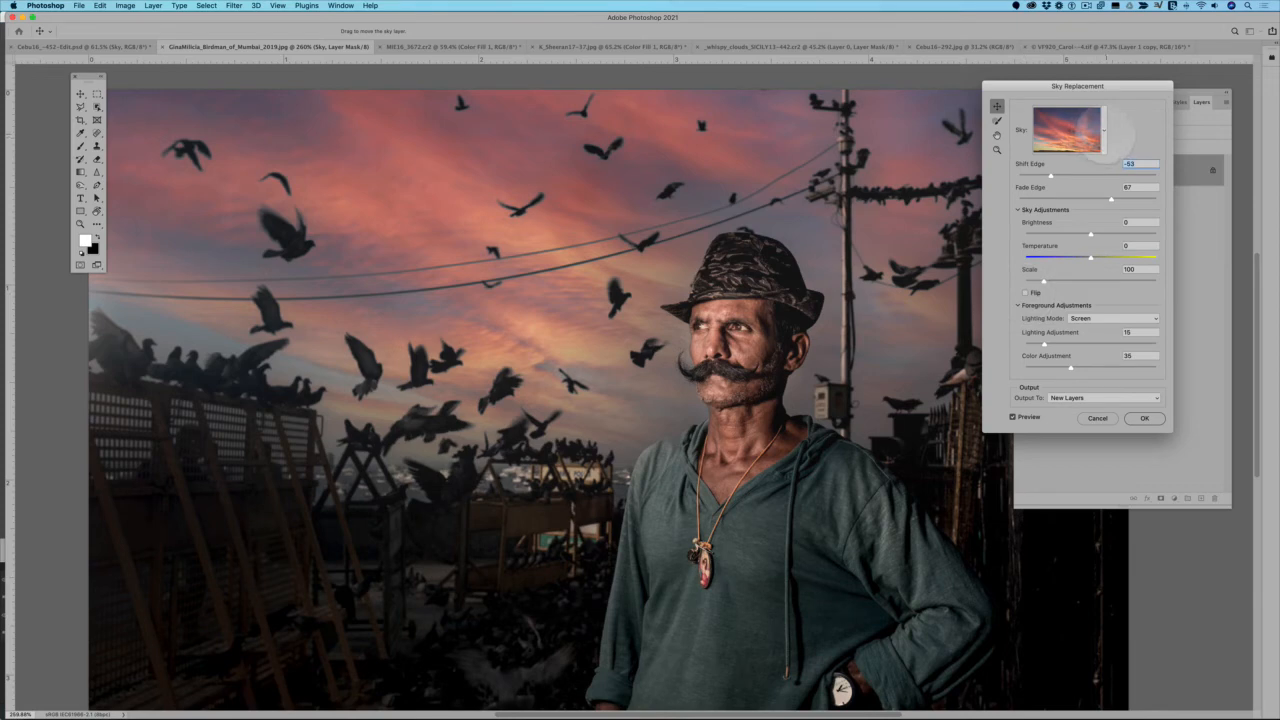
Reapply the dark storm-cloud sky from the recently used skies and set the foreground Lighting Mode to Screen
left_click(1104, 130)
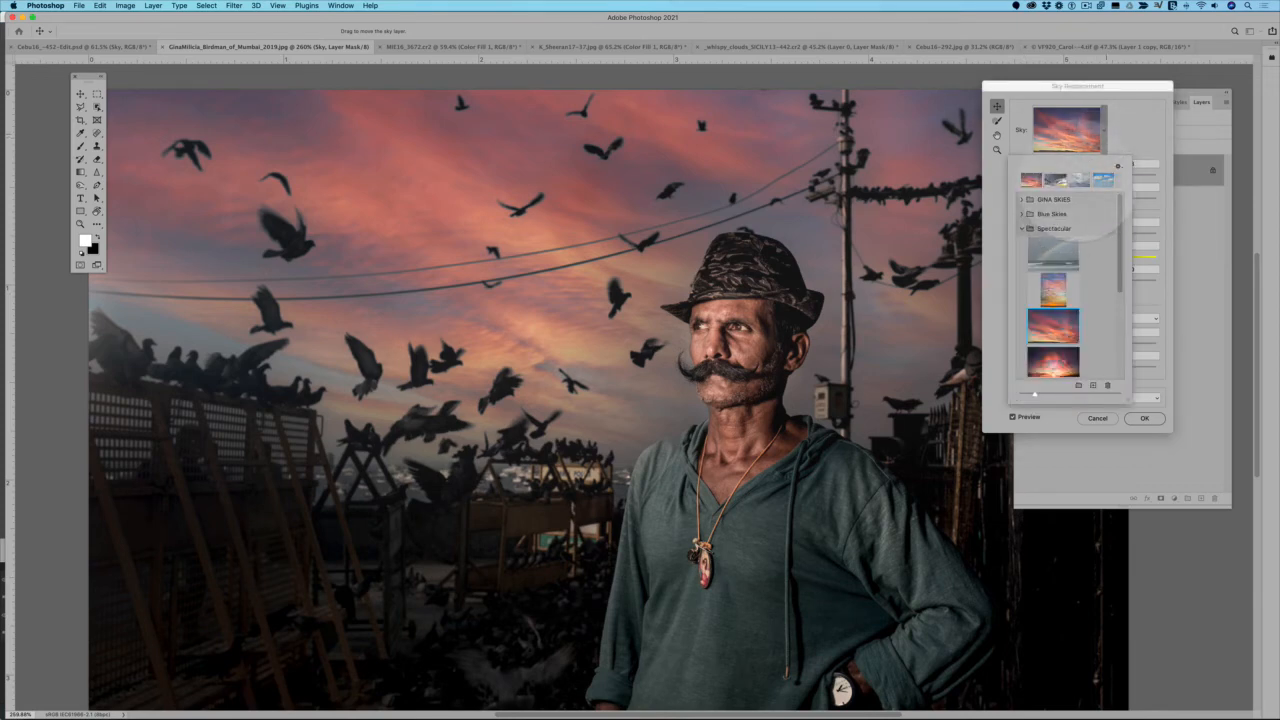
left_click(1055, 180)
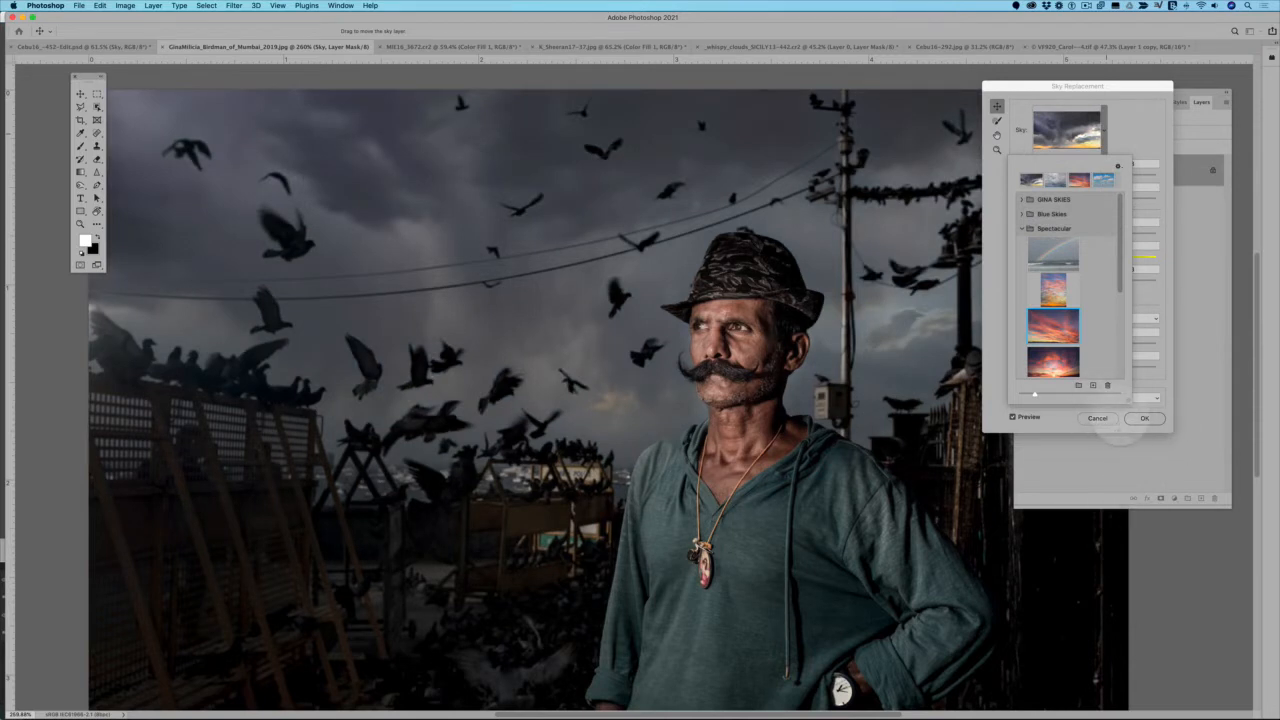
left_click(1068, 428)
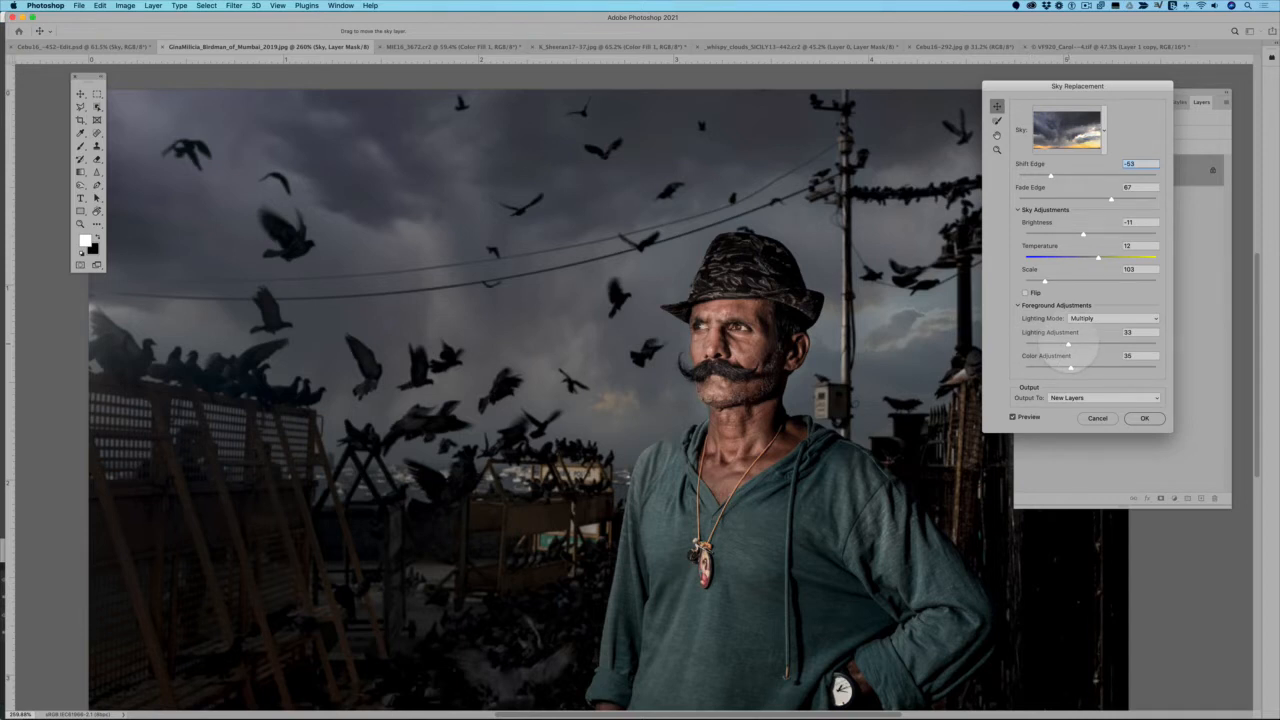
left_click(1090, 318)
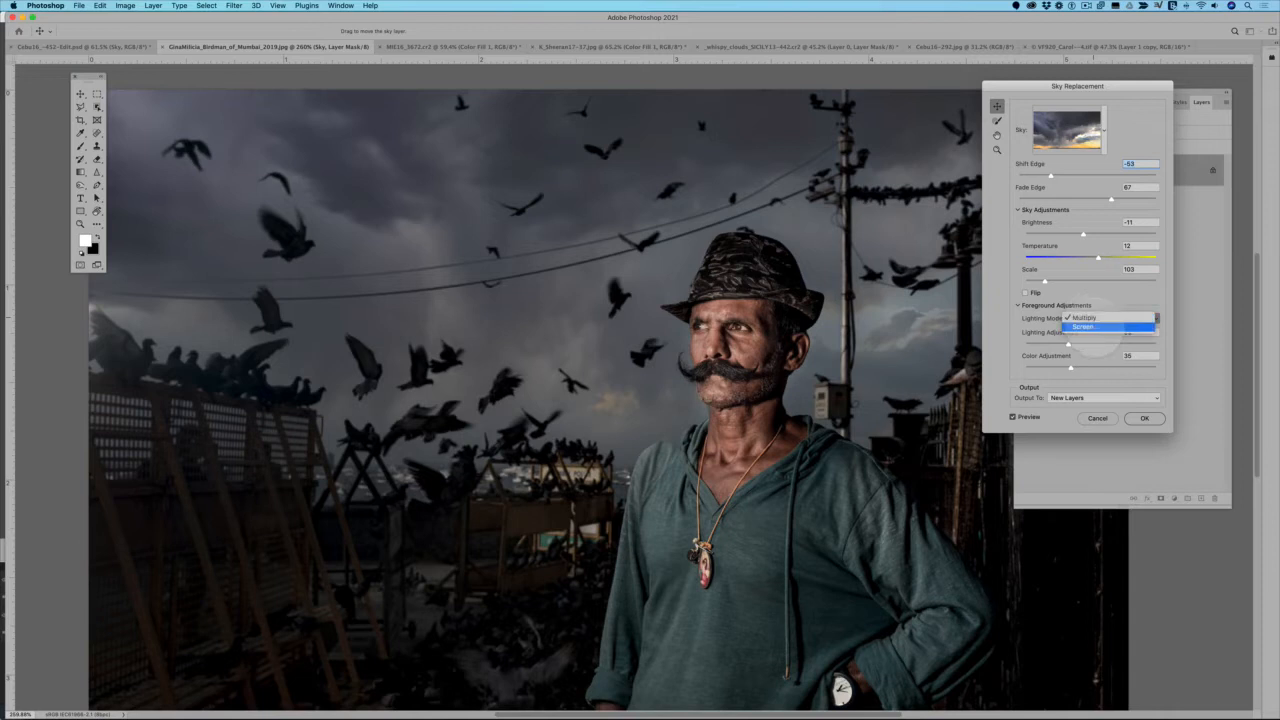
left_click(1083, 327)
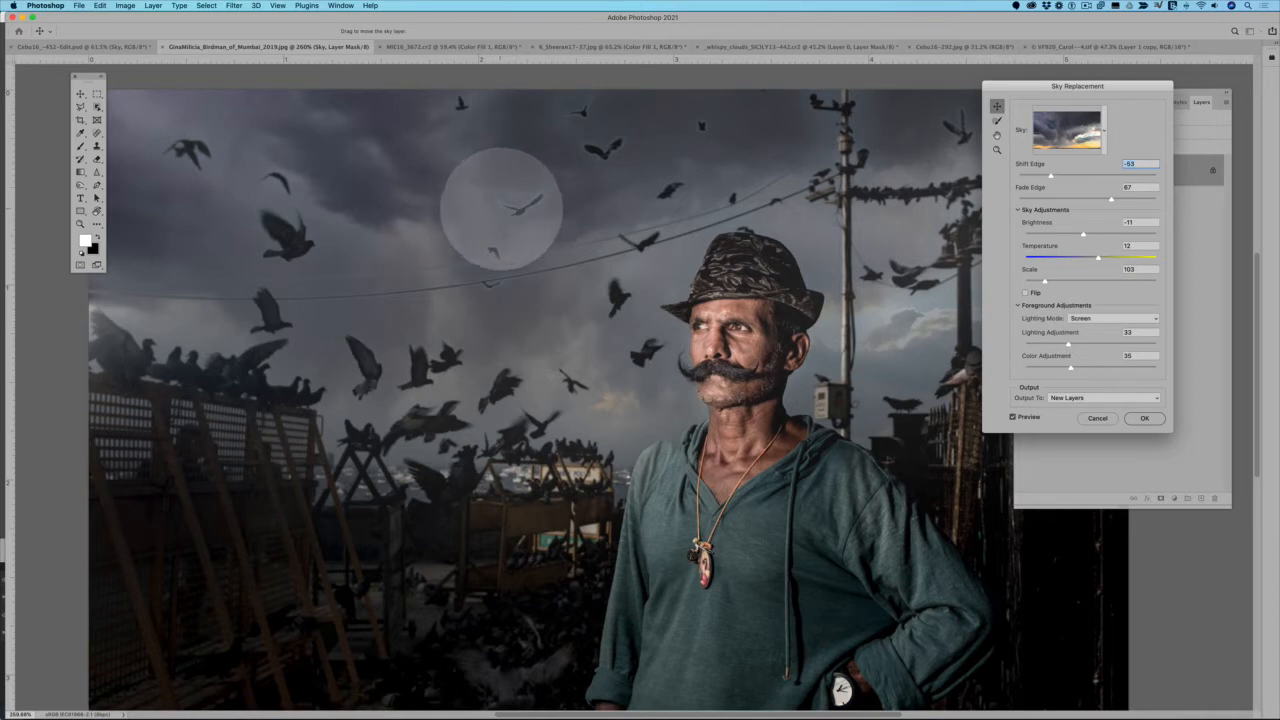
Compare the Multiply and Screen foreground lighting modes and set the Lighting Mode to Multiply
left_click(1115, 318)
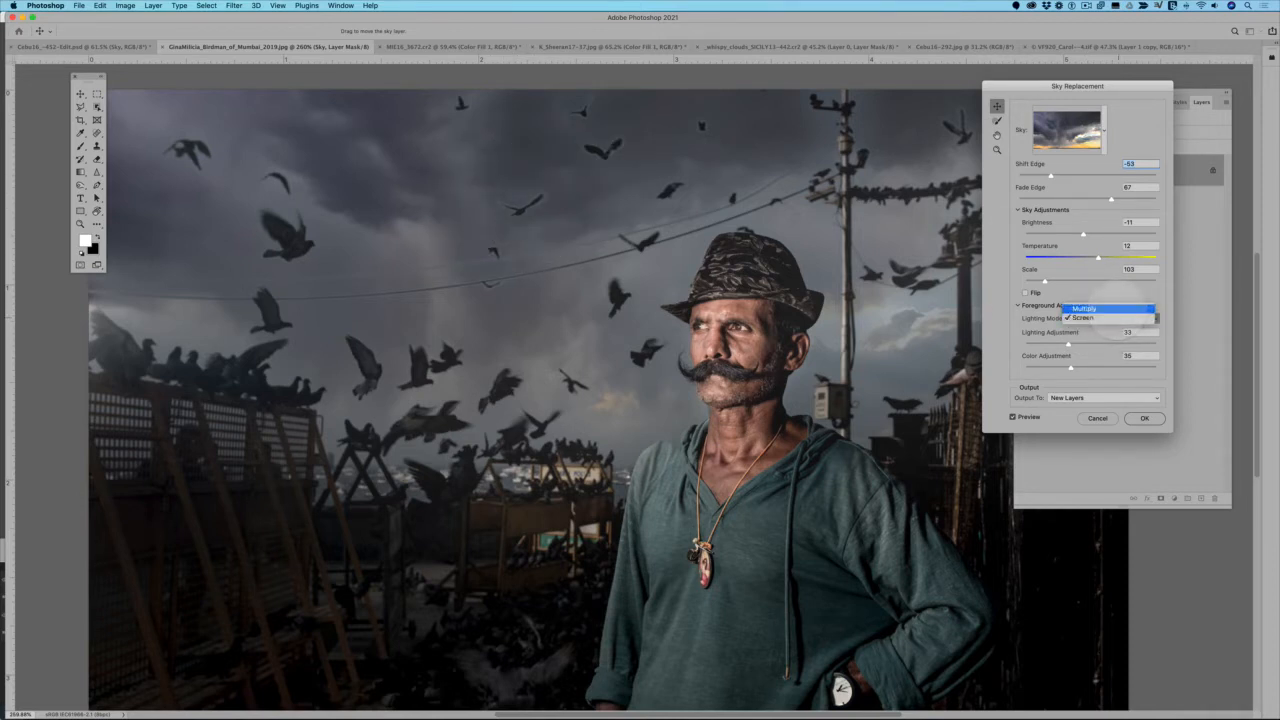
left_click(1110, 309)
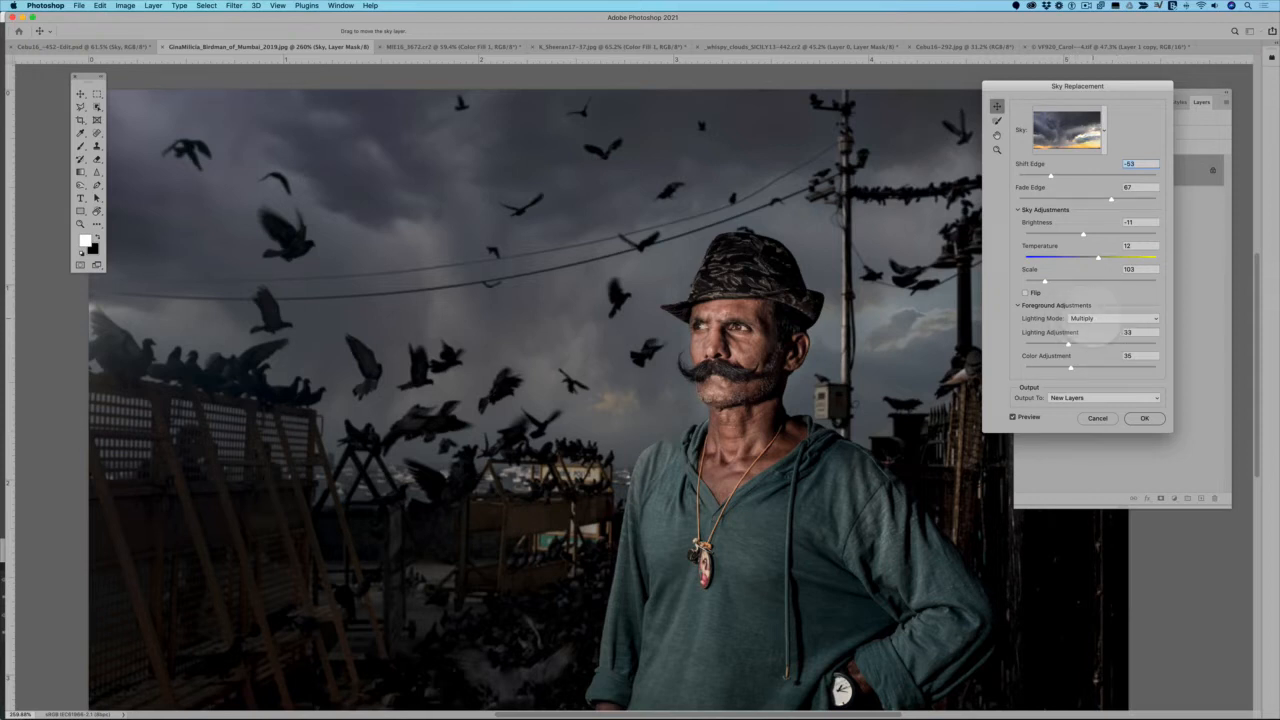
left_click(1100, 318)
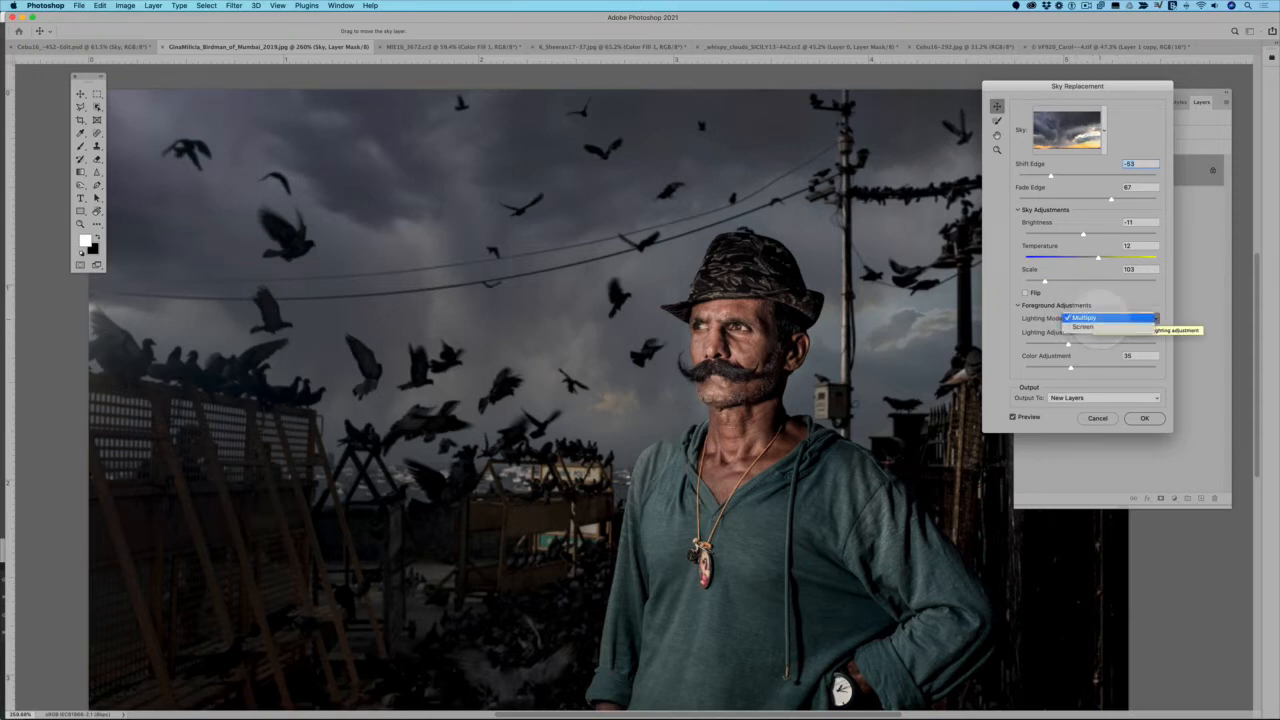
left_click(1097, 327)
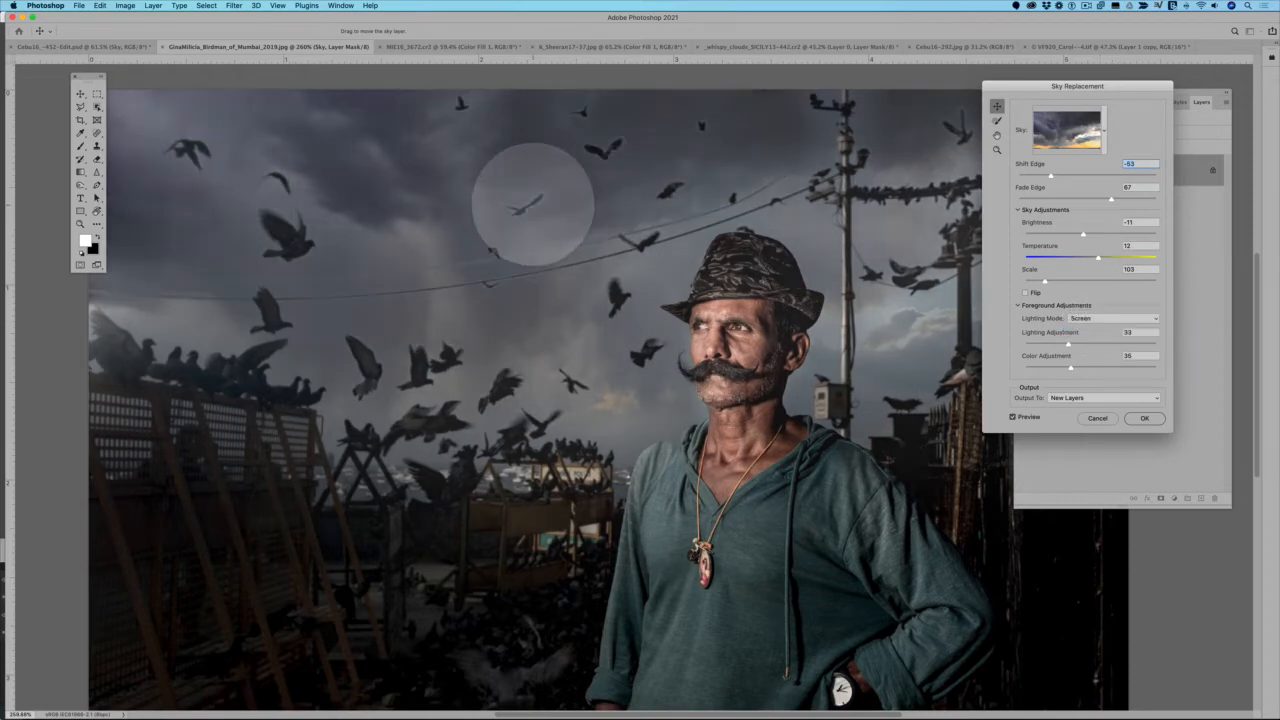
left_click(1117, 319)
left_click(1084, 308)
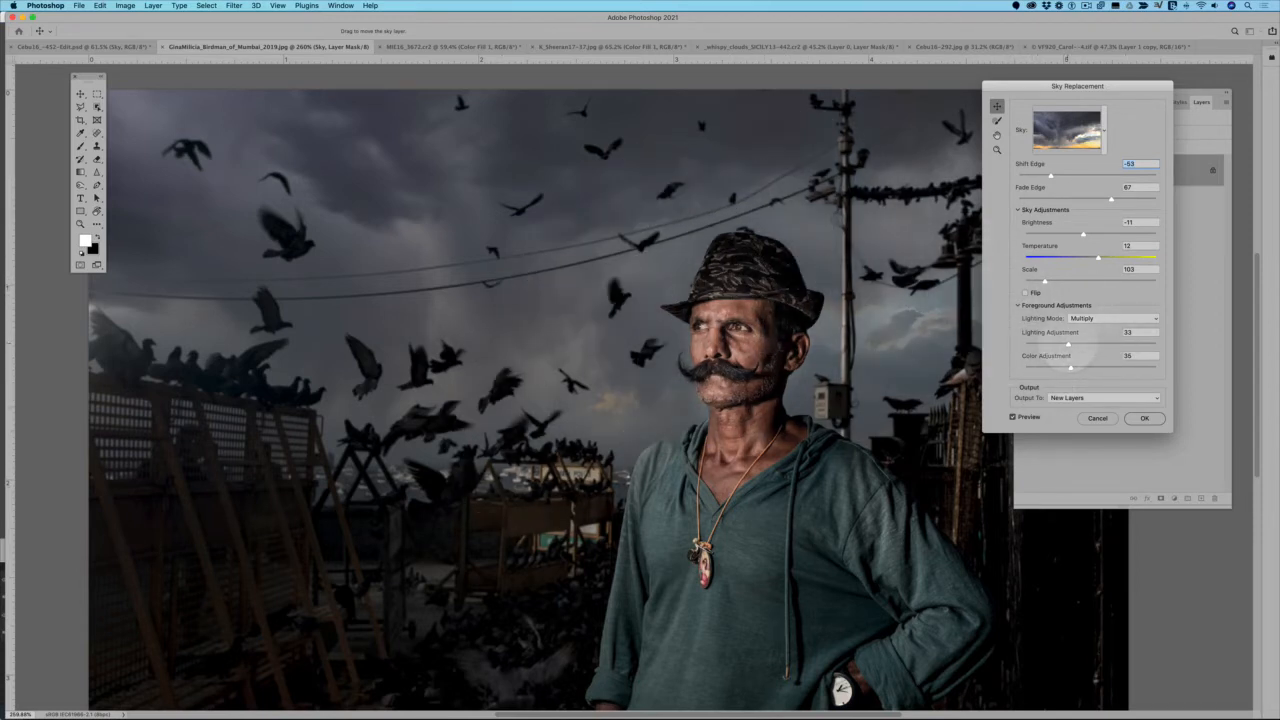
Set the foreground Lighting Adjustment to 30 and the Color Adjustment to 40
left_click_drag(1068, 344, 1040, 336)
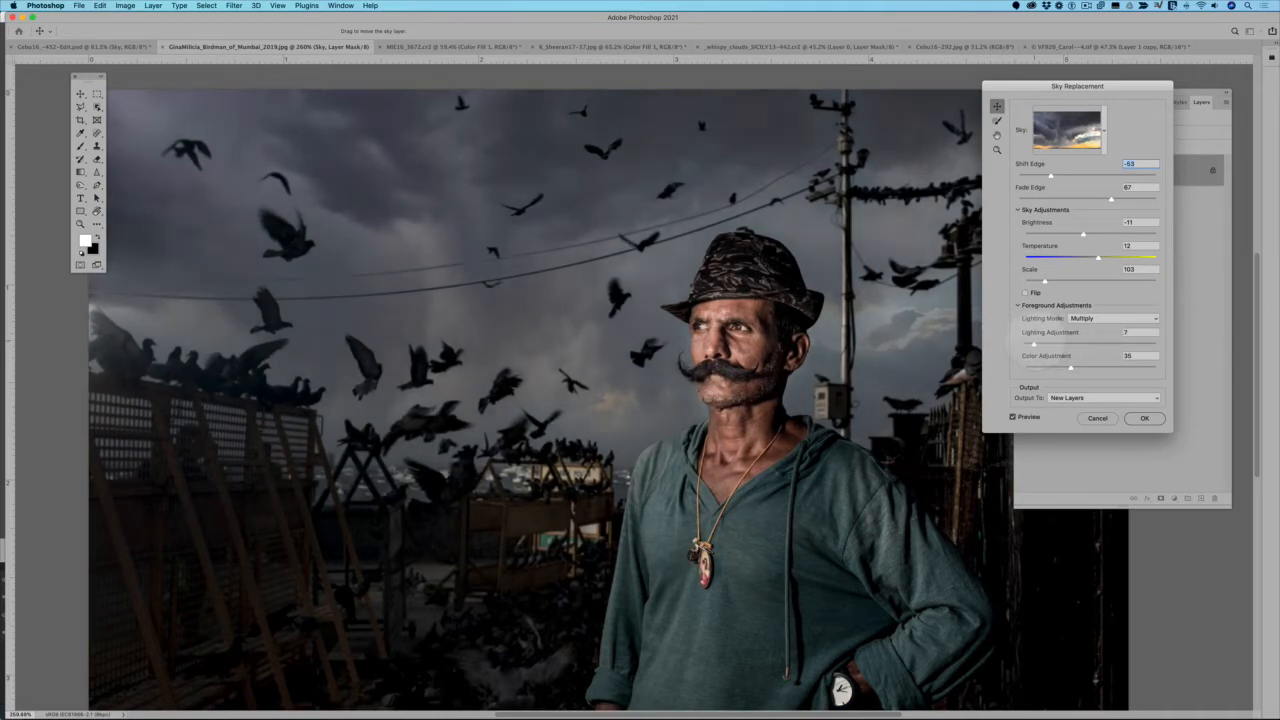
left_click_drag(1051, 343, 1064, 343)
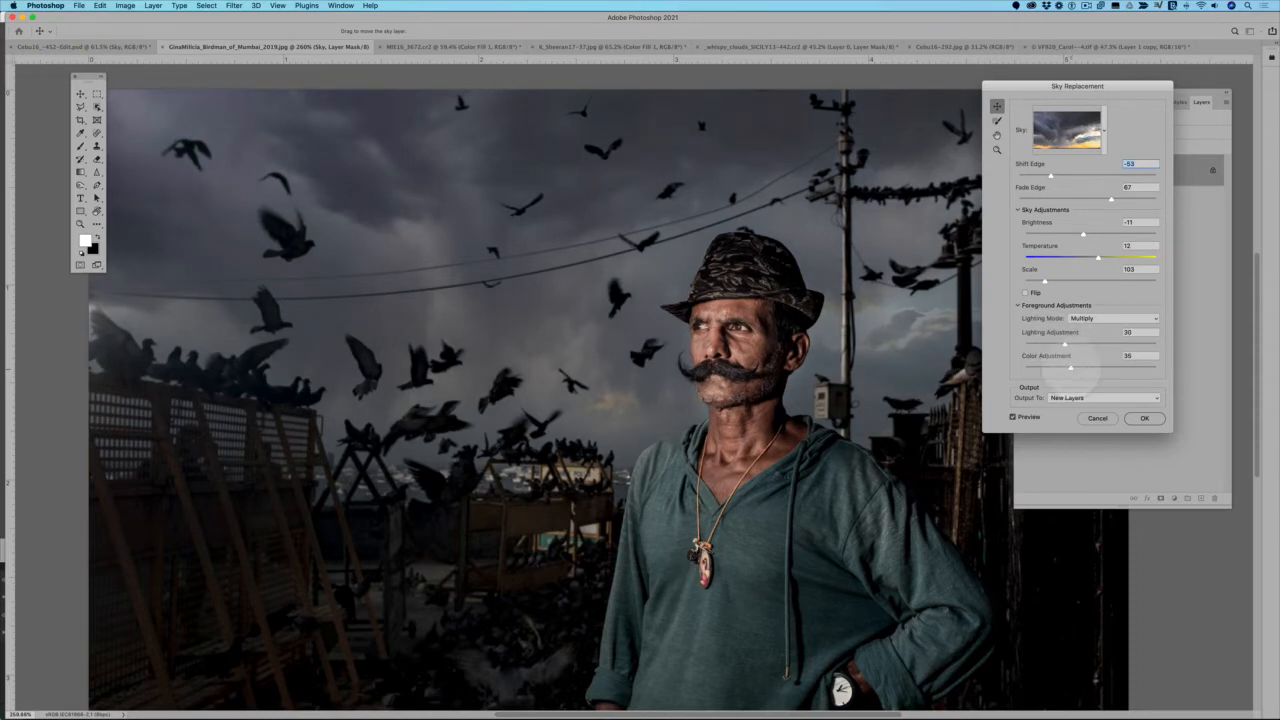
mouse_move(1071, 368)
left_mouse_down()
mouse_move(1124, 368)
mouse_move(1026, 368)
mouse_move(1120, 368)
mouse_move(1055, 368)
mouse_move(1088, 368)
mouse_move(1077, 368)
left_mouse_up()
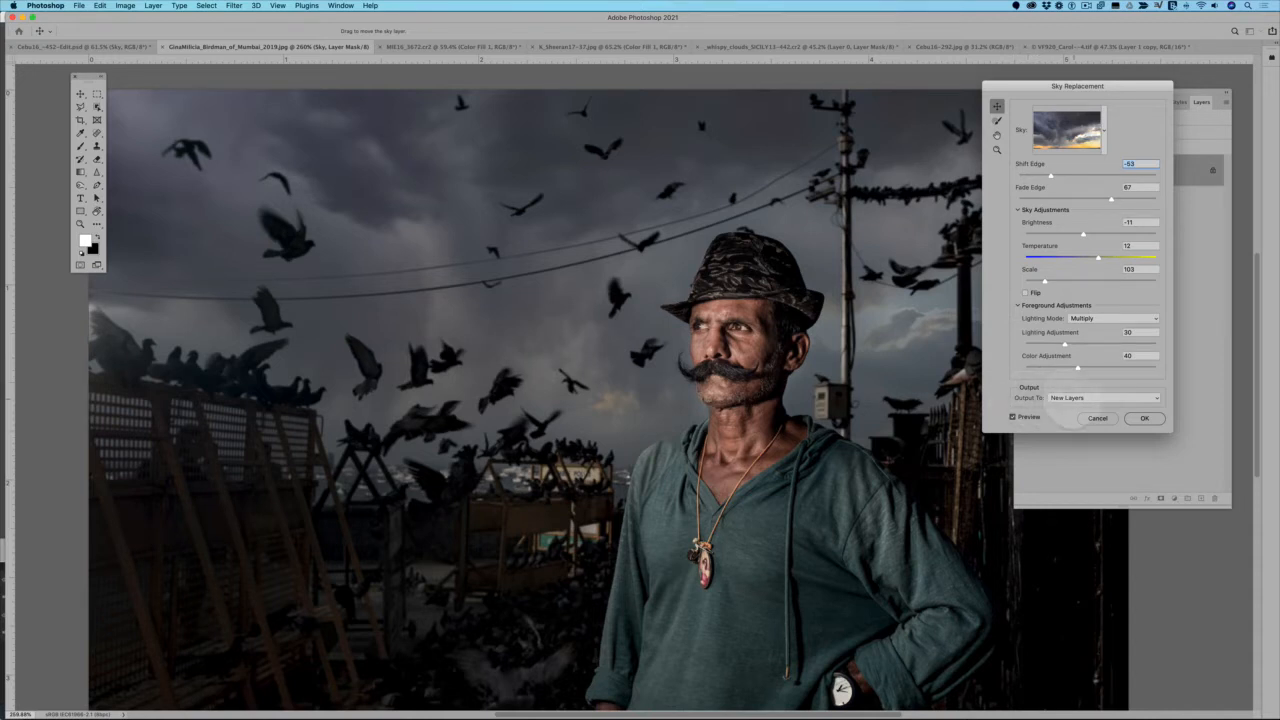
Compare the image with and without the new sky, and apply the sky replacement with the output set to New Layers
left_click(1080, 398)
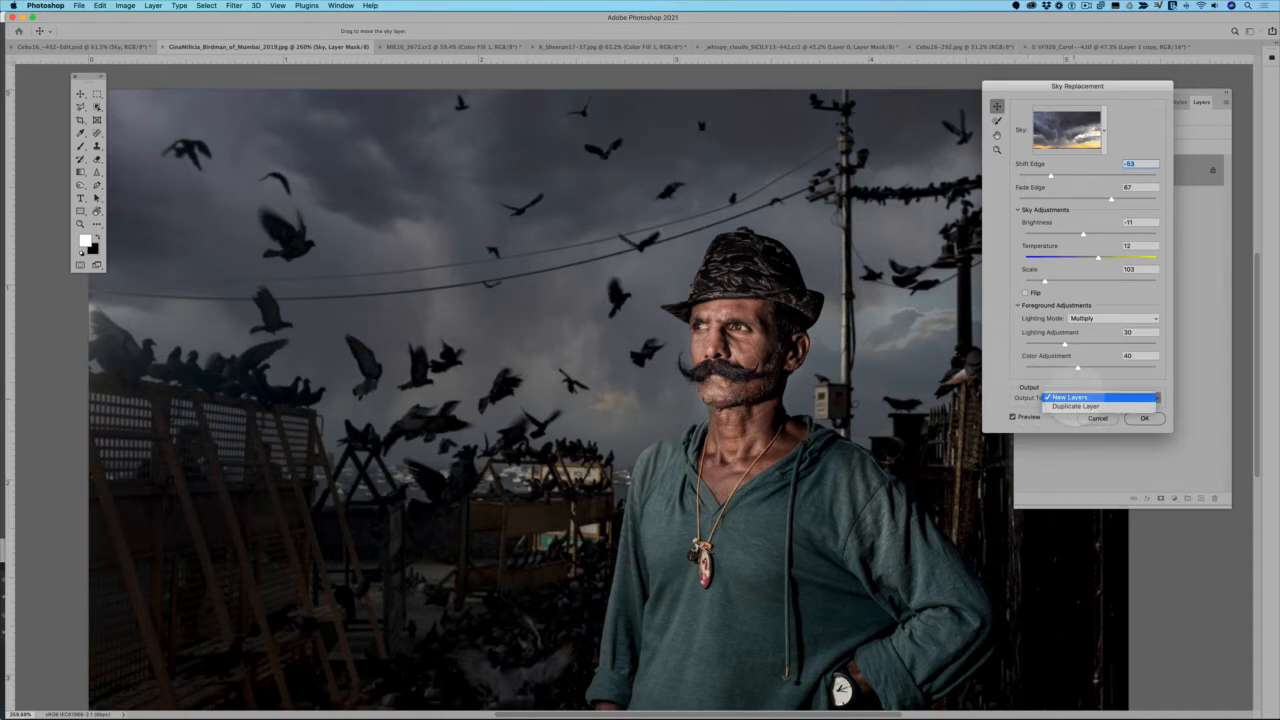
left_click(1068, 398)
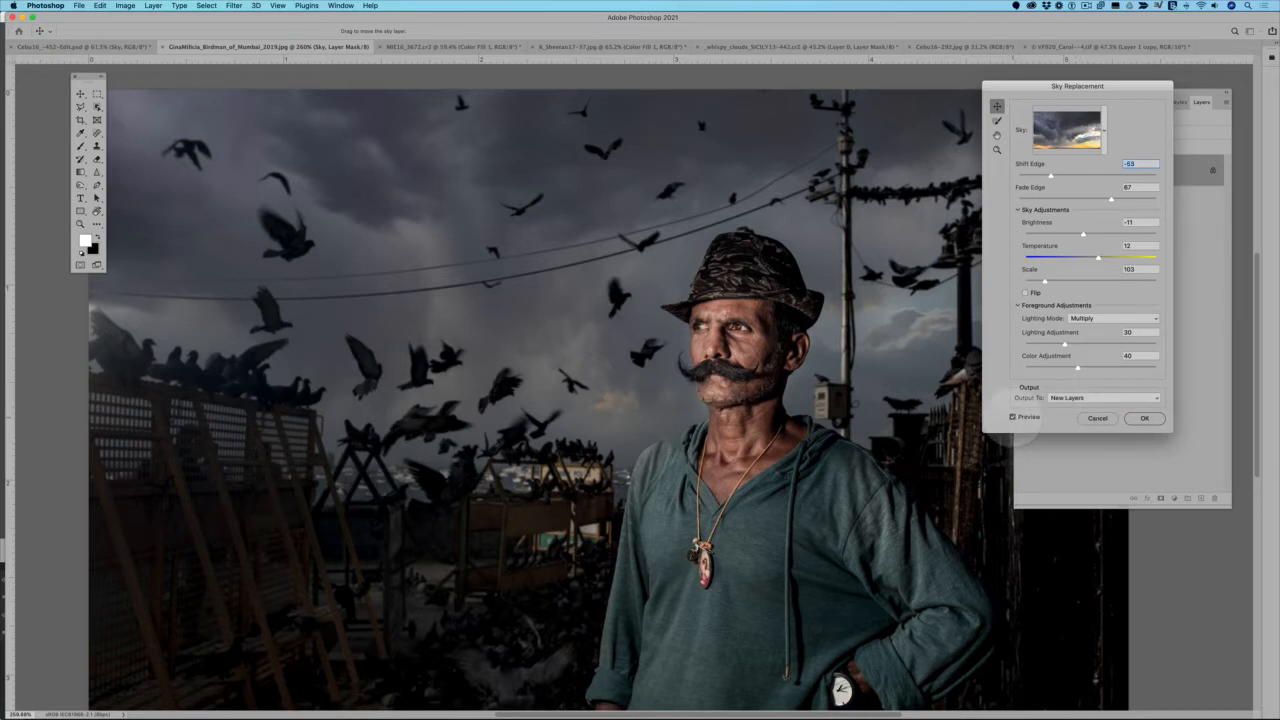
left_click(1012, 417)
left_click(1012, 417)
left_click(1012, 417)
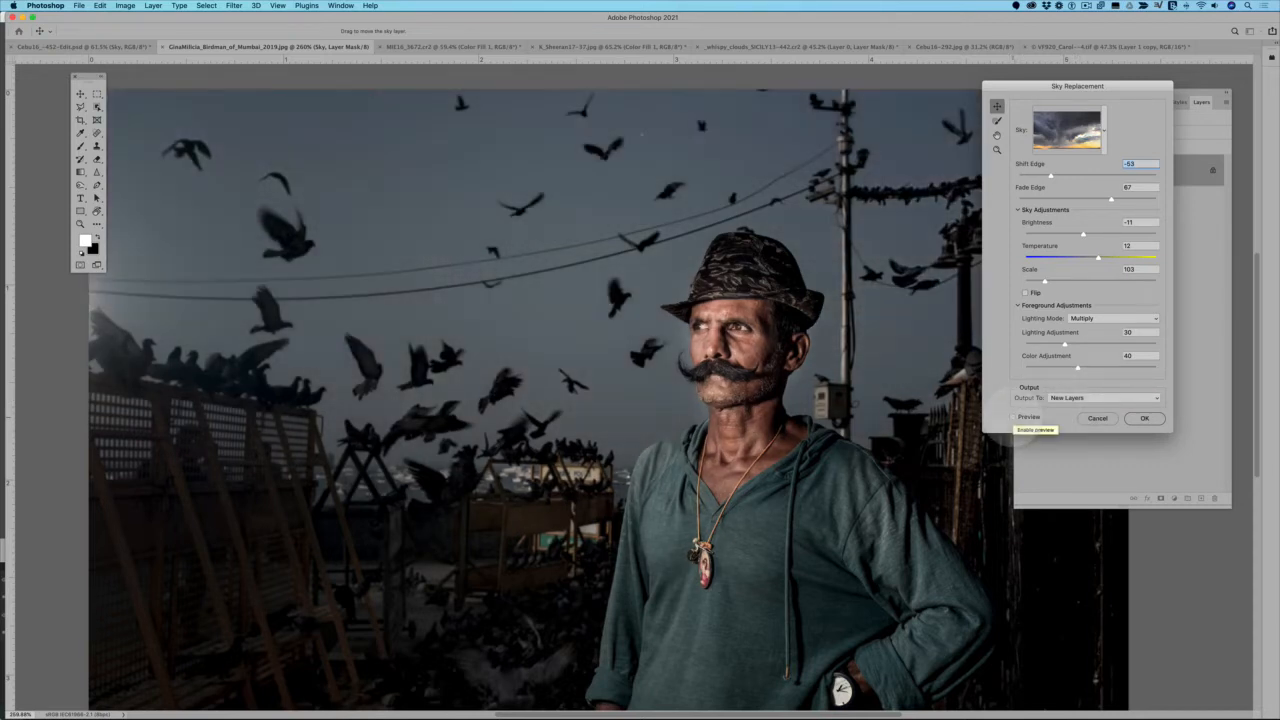
left_click(1013, 418)
left_click(1013, 418)
left_click(1012, 417)
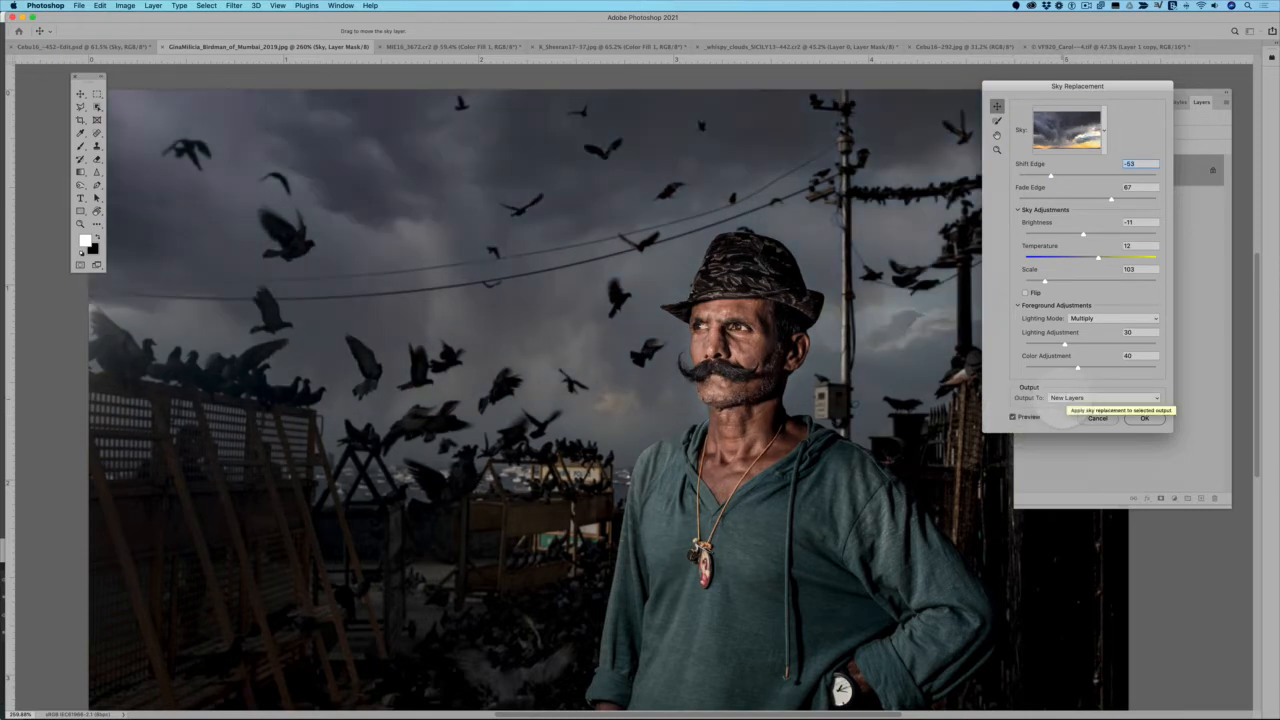
left_click(1144, 420)
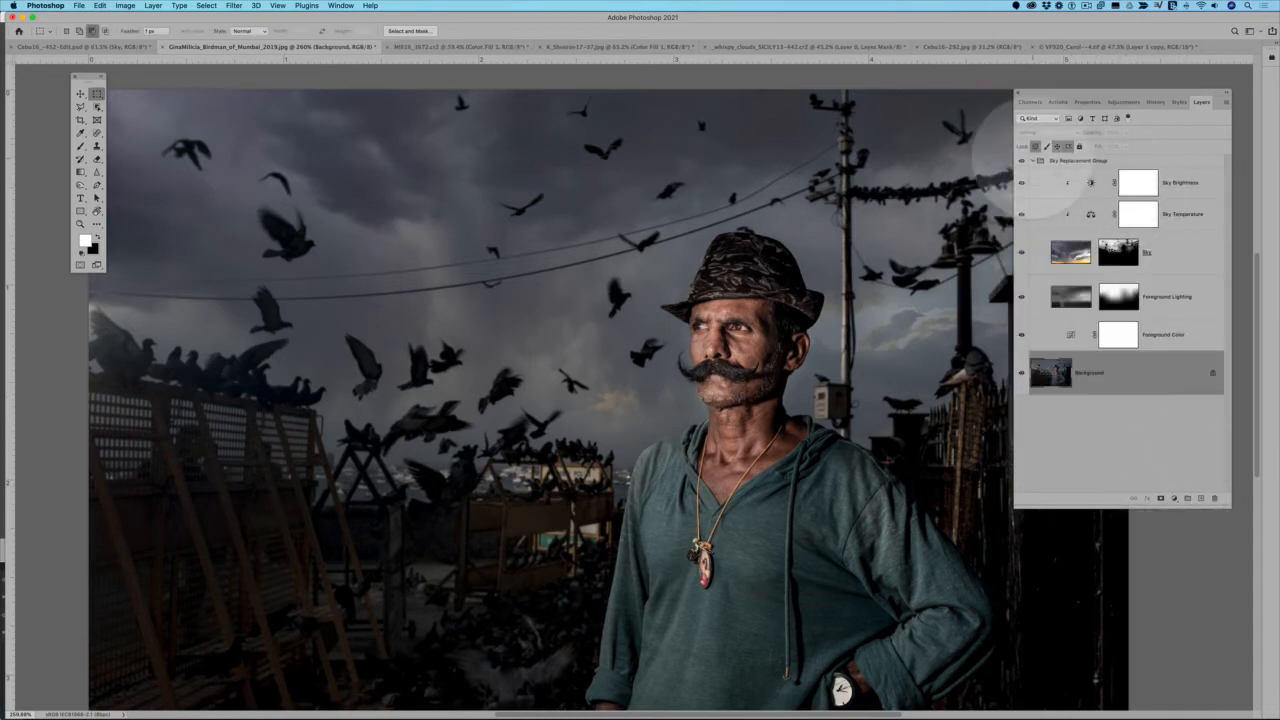
Collapse and re-expand the Sky Replacement Group, and select its Sky layer
left_click(1033, 160)
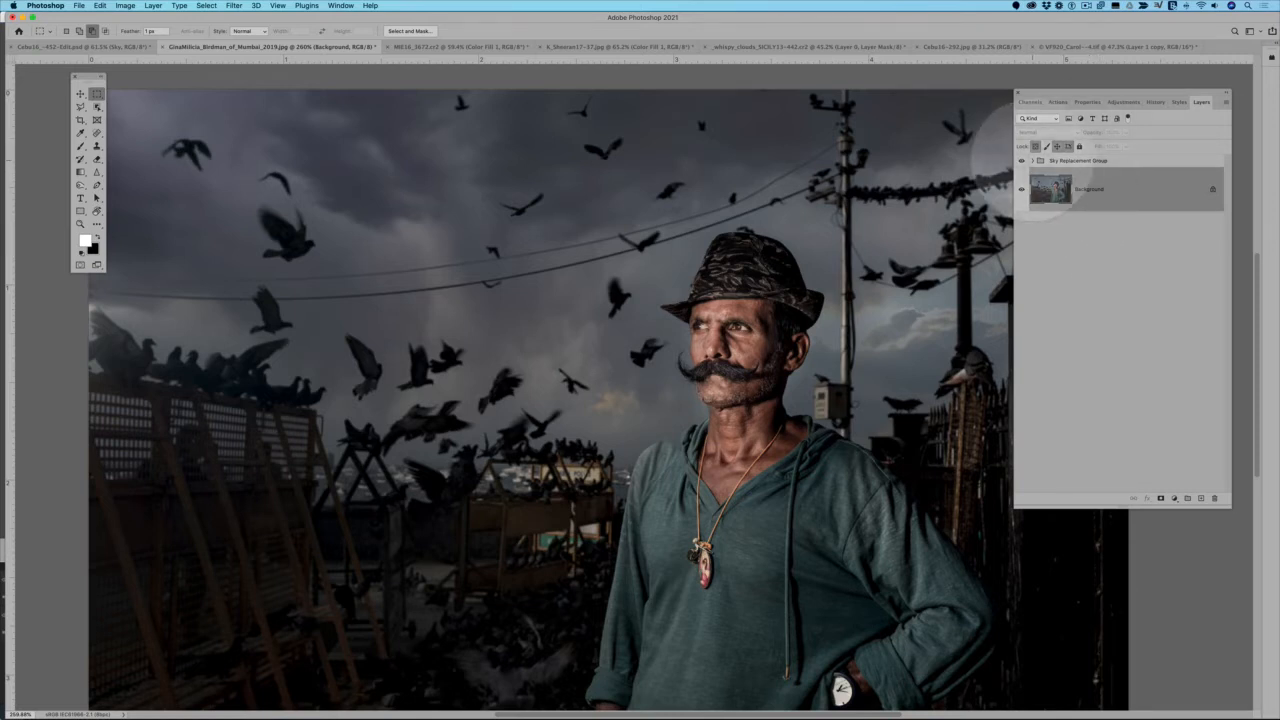
left_click(1032, 160)
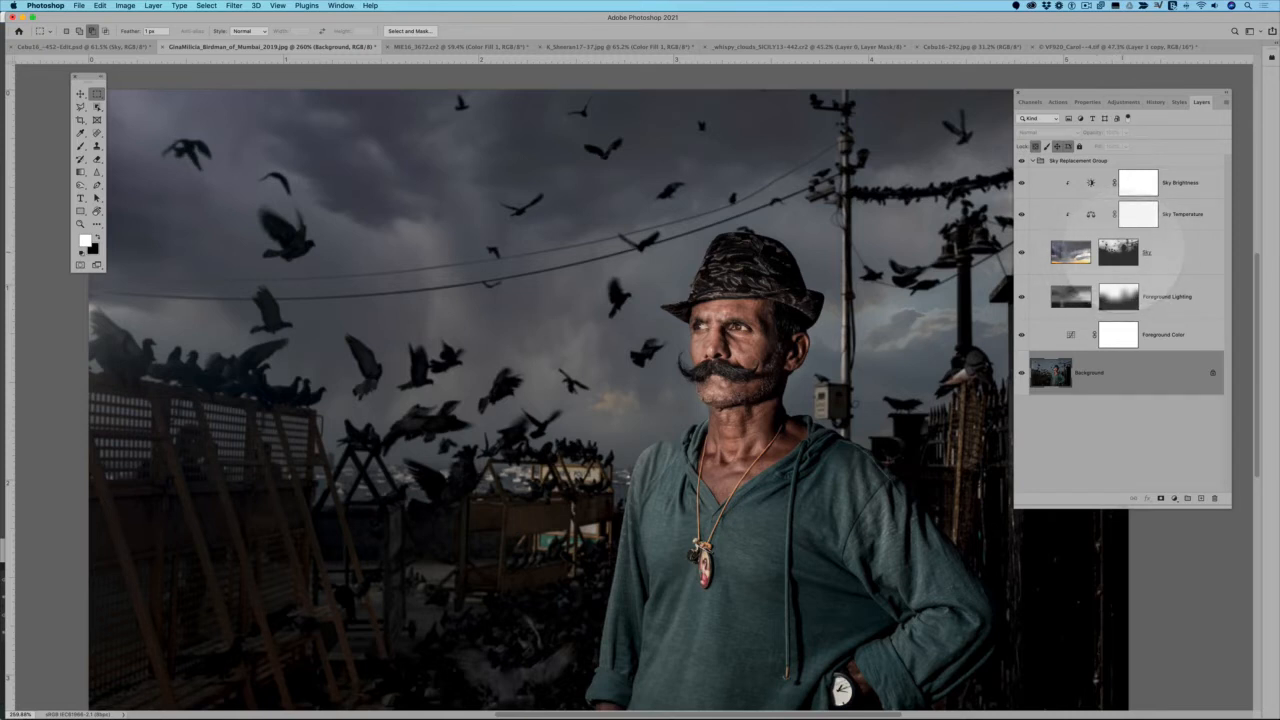
left_click(1162, 256)
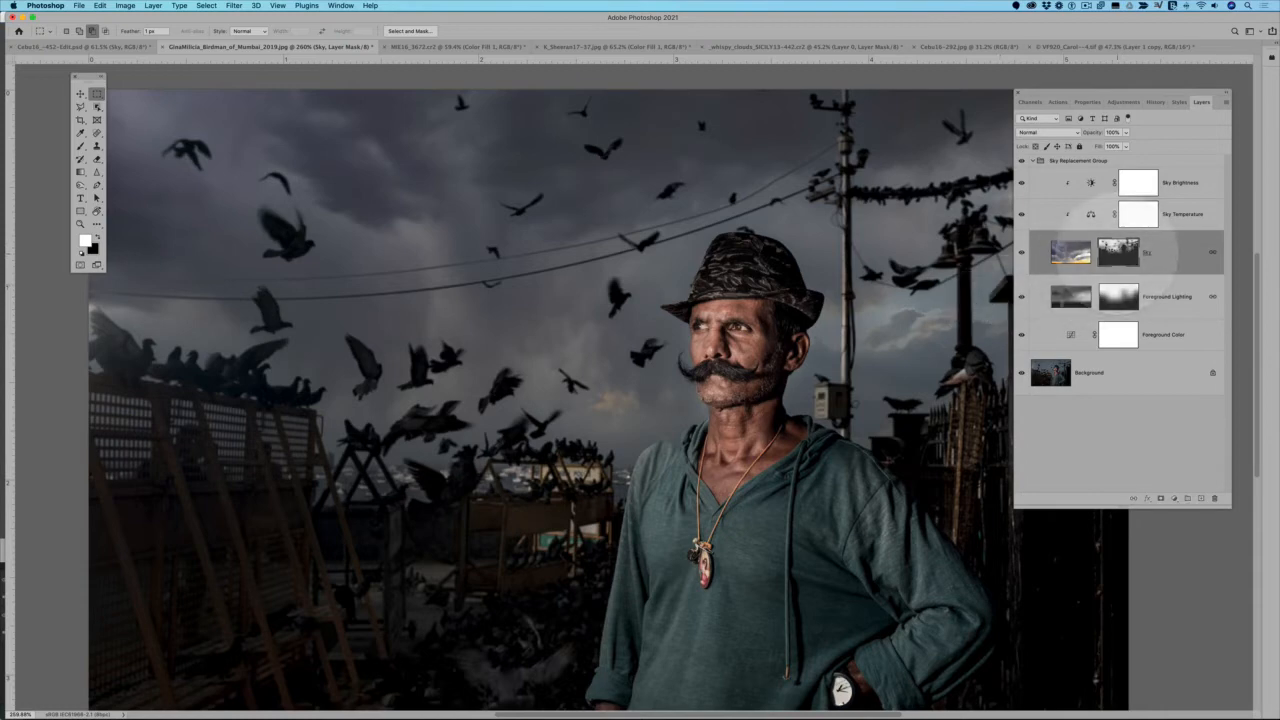
Brush black onto the Sky layer's mask beside the man's chin and neck to hide the replacement sky there
scroll(692, 424, "up", 5)
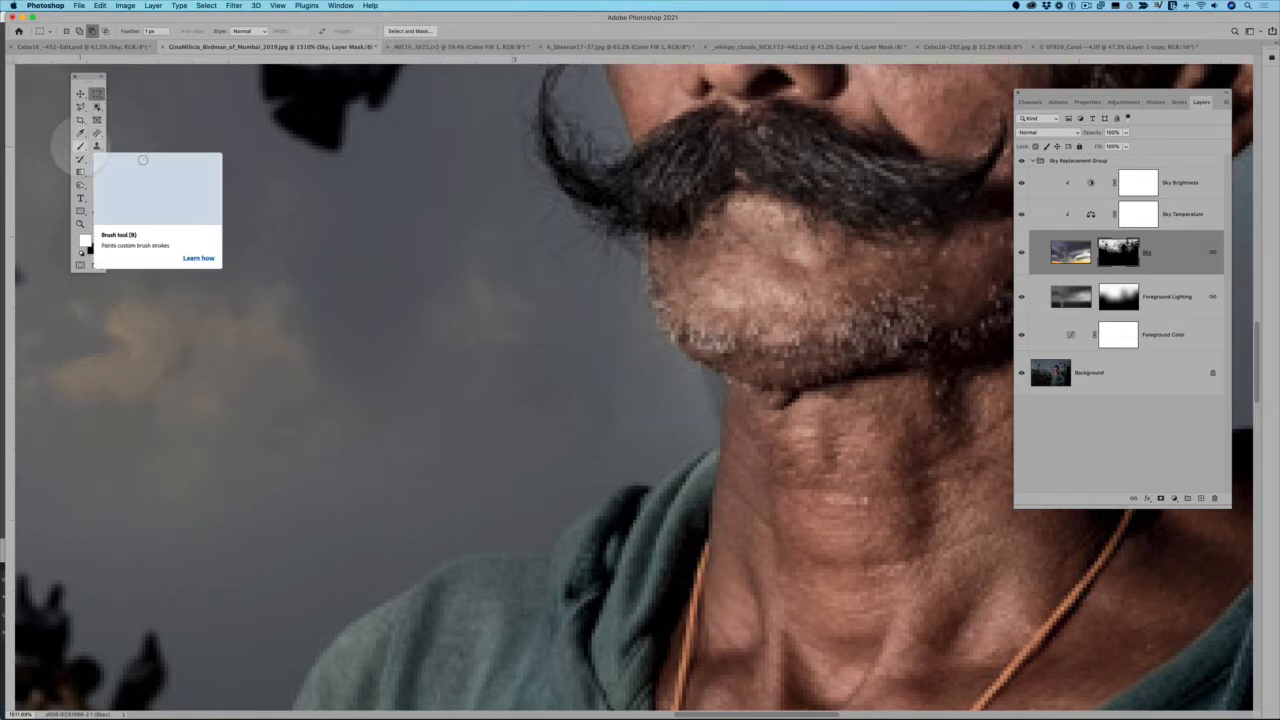
left_click(80, 146)
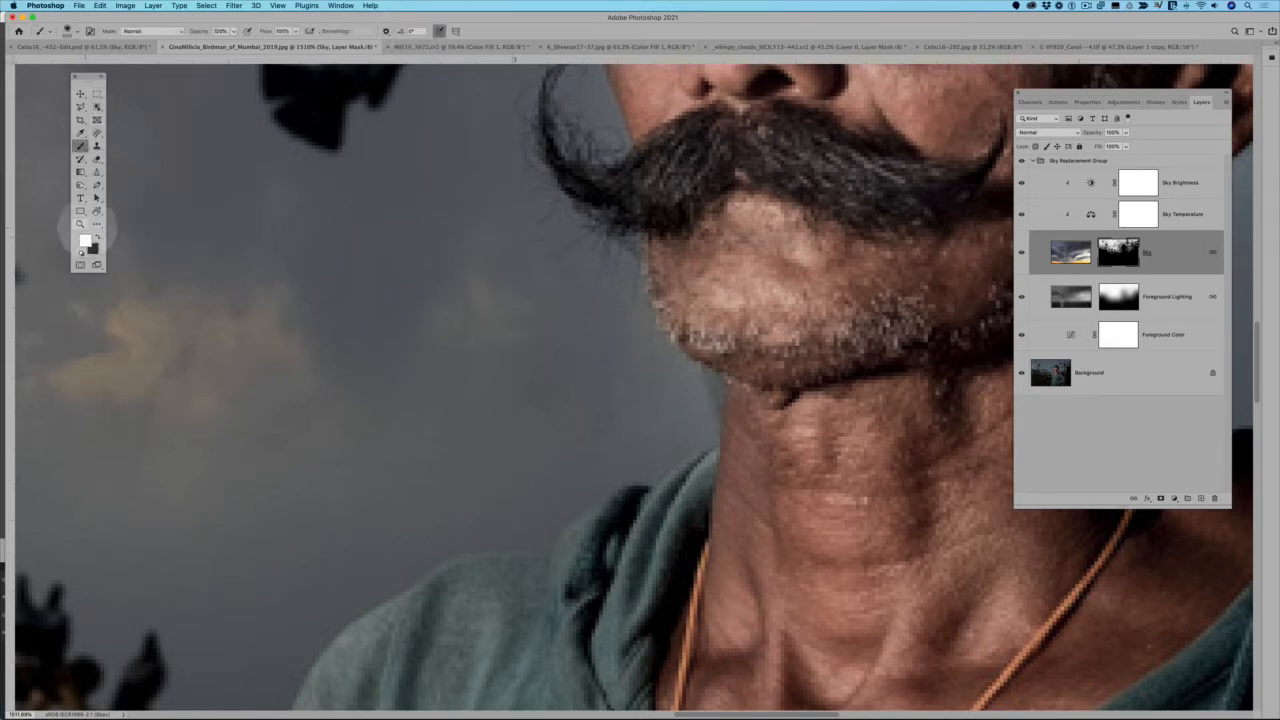
left_click(96, 234)
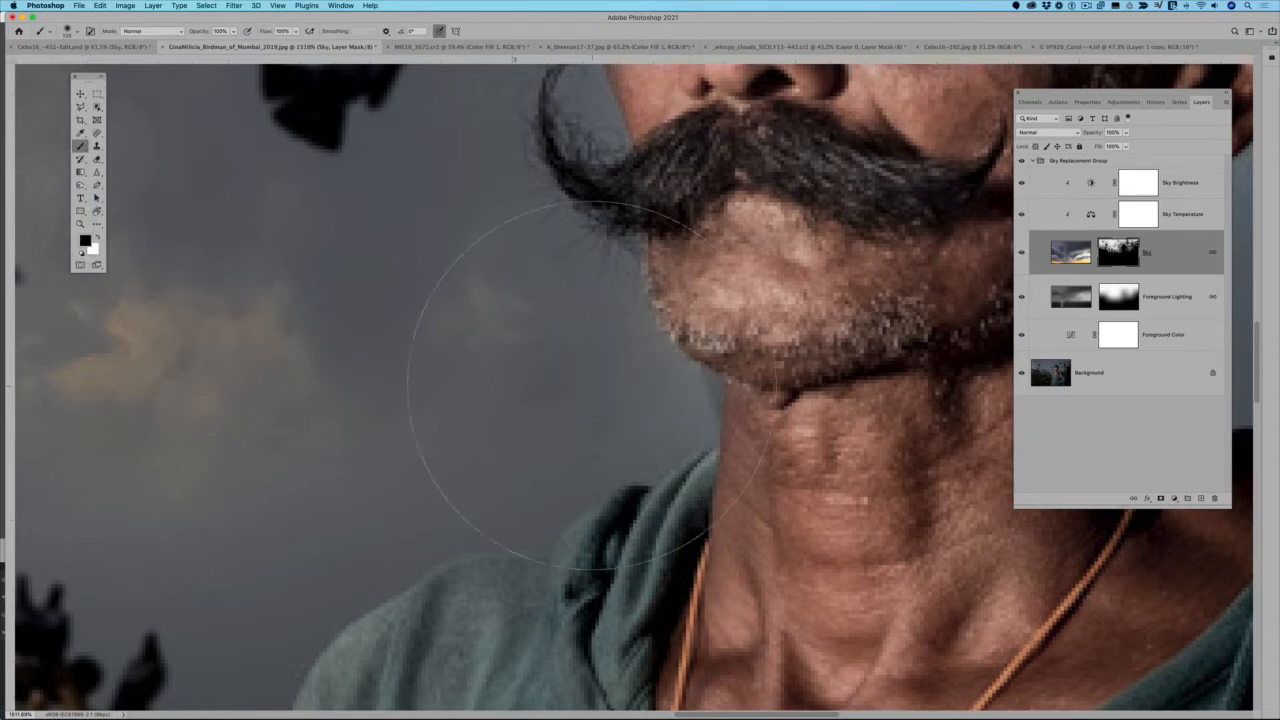
left_click(591, 385)
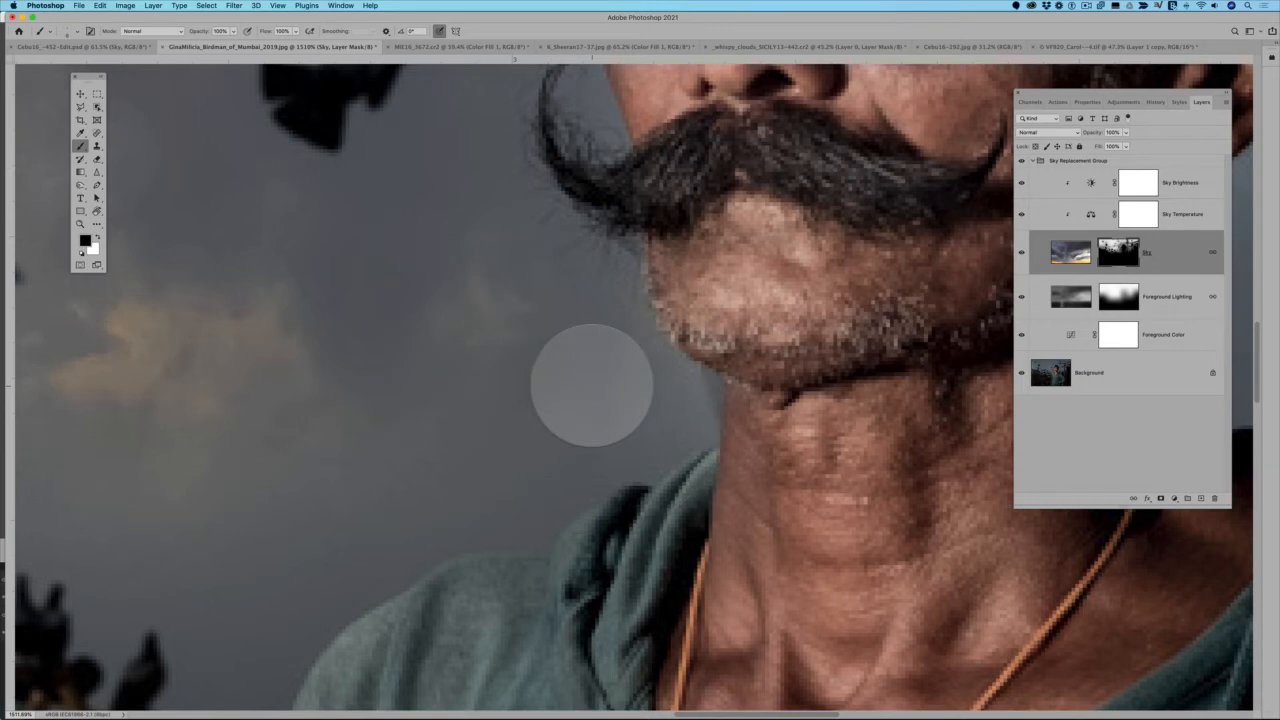
mouse_move(591, 385)
left_mouse_down()
mouse_move(669, 403)
mouse_move(709, 389)
mouse_move(708, 436)
mouse_move(667, 459)
mouse_move(717, 413)
mouse_move(706, 389)
mouse_move(638, 408)
left_mouse_up()
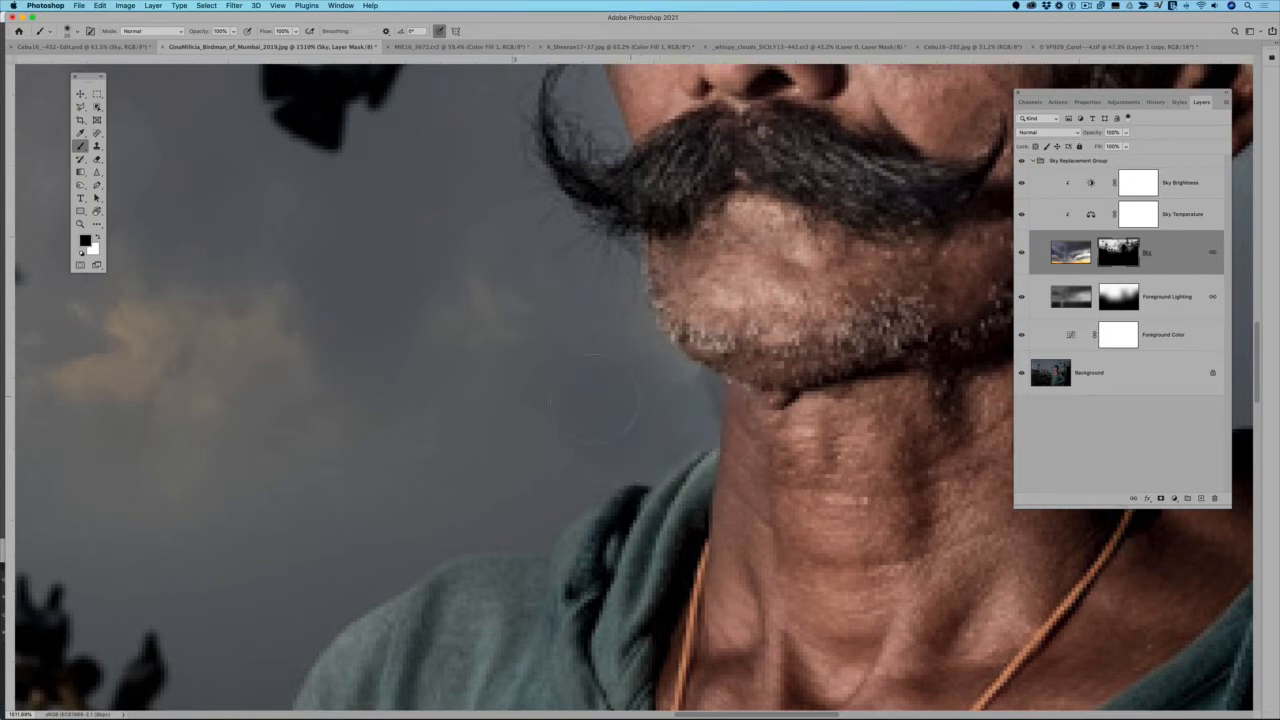
left_click(489, 326)
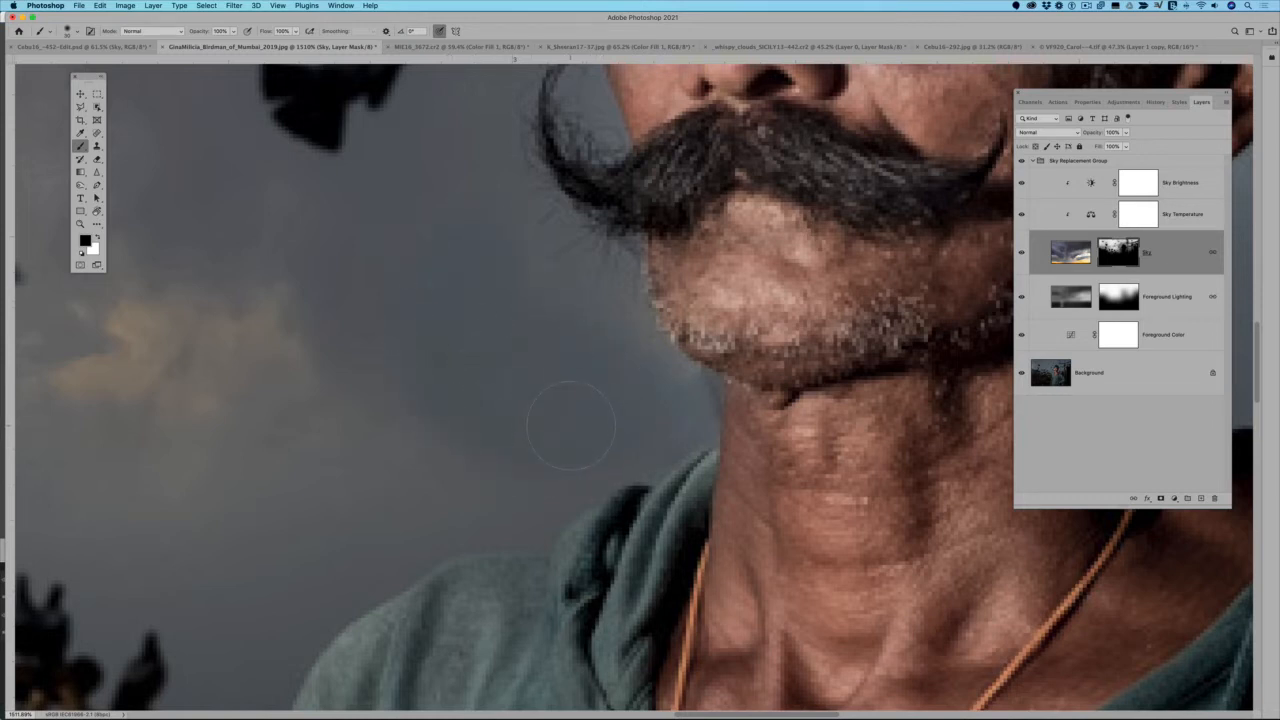
Try revealing bright clouds beside the chin with white at full flow on the Sky mask, and paint them out with black
left_click(97, 236)
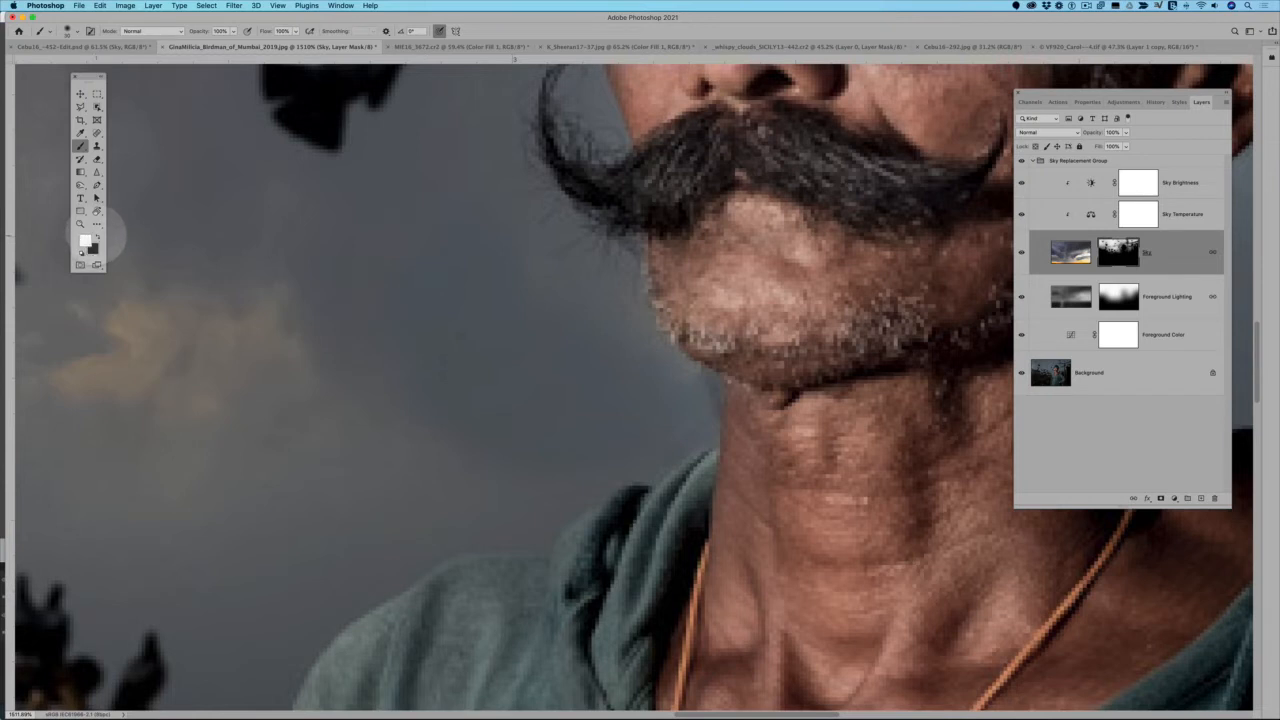
mouse_move(435, 375)
left_mouse_down()
mouse_move(470, 400)
mouse_move(510, 470)
mouse_move(530, 350)
mouse_move(600, 350)
mouse_move(650, 425)
mouse_move(610, 475)
mouse_move(495, 520)
left_mouse_up()
mouse_move(680, 440)
left_mouse_down()
mouse_move(675, 408)
mouse_move(700, 378)
mouse_move(707, 386)
mouse_move(704, 432)
mouse_move(671, 436)
mouse_move(693, 393)
mouse_move(643, 357)
left_mouse_up()
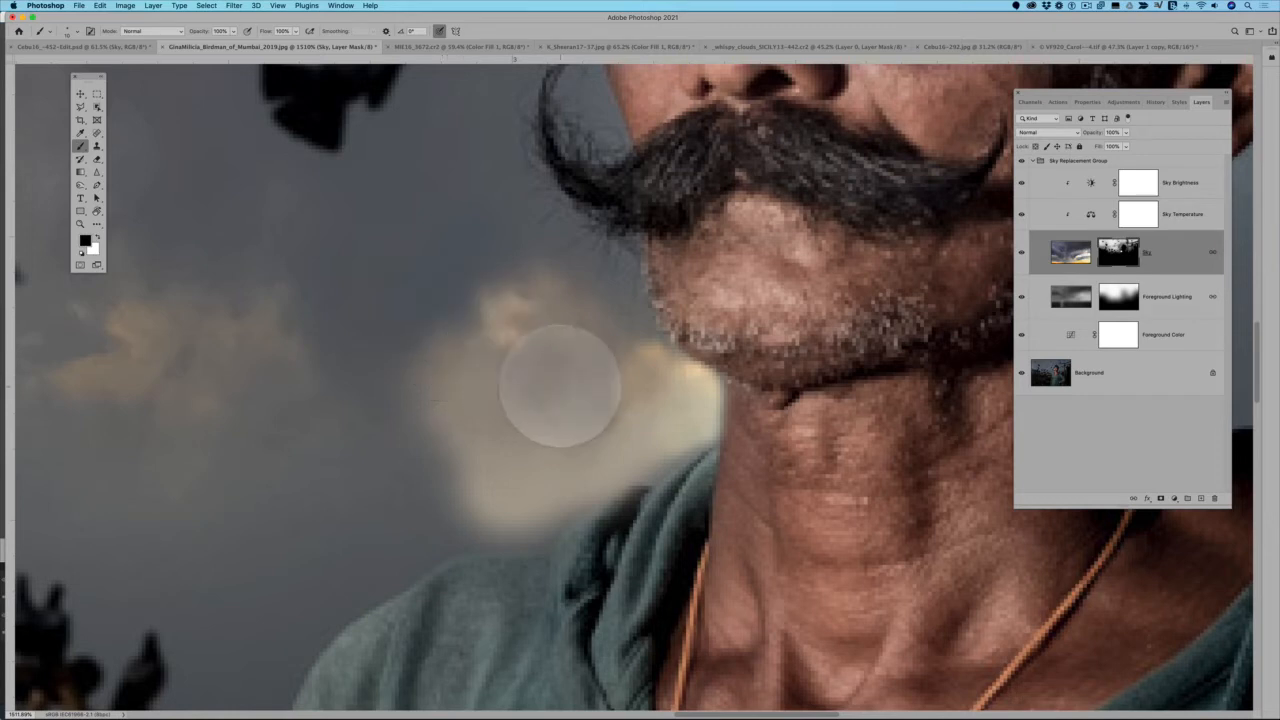
mouse_move(598, 350)
left_mouse_down()
mouse_move(606, 437)
mouse_move(638, 461)
mouse_move(666, 428)
mouse_move(692, 437)
mouse_move(712, 410)
mouse_move(703, 380)
mouse_move(615, 359)
mouse_move(681, 395)
mouse_move(673, 328)
mouse_move(666, 354)
mouse_move(705, 380)
mouse_move(697, 408)
mouse_move(643, 463)
mouse_move(581, 486)
mouse_move(624, 433)
mouse_move(524, 397)
mouse_move(530, 422)
mouse_move(567, 347)
mouse_move(583, 352)
mouse_move(467, 324)
mouse_move(433, 344)
mouse_move(506, 478)
left_mouse_up()
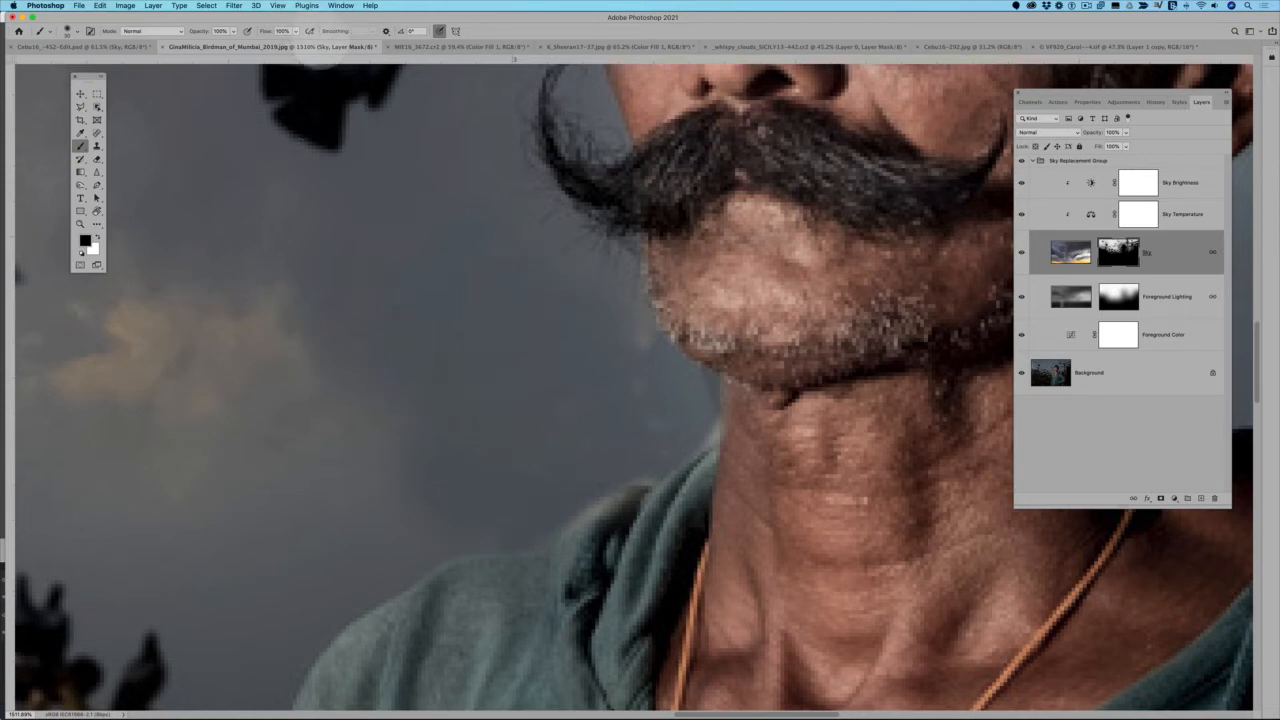
Lower the brush Flow to 30% and softly paint white on the Sky mask between the chin and shoulder to reveal subtle clouds
left_click(296, 31)
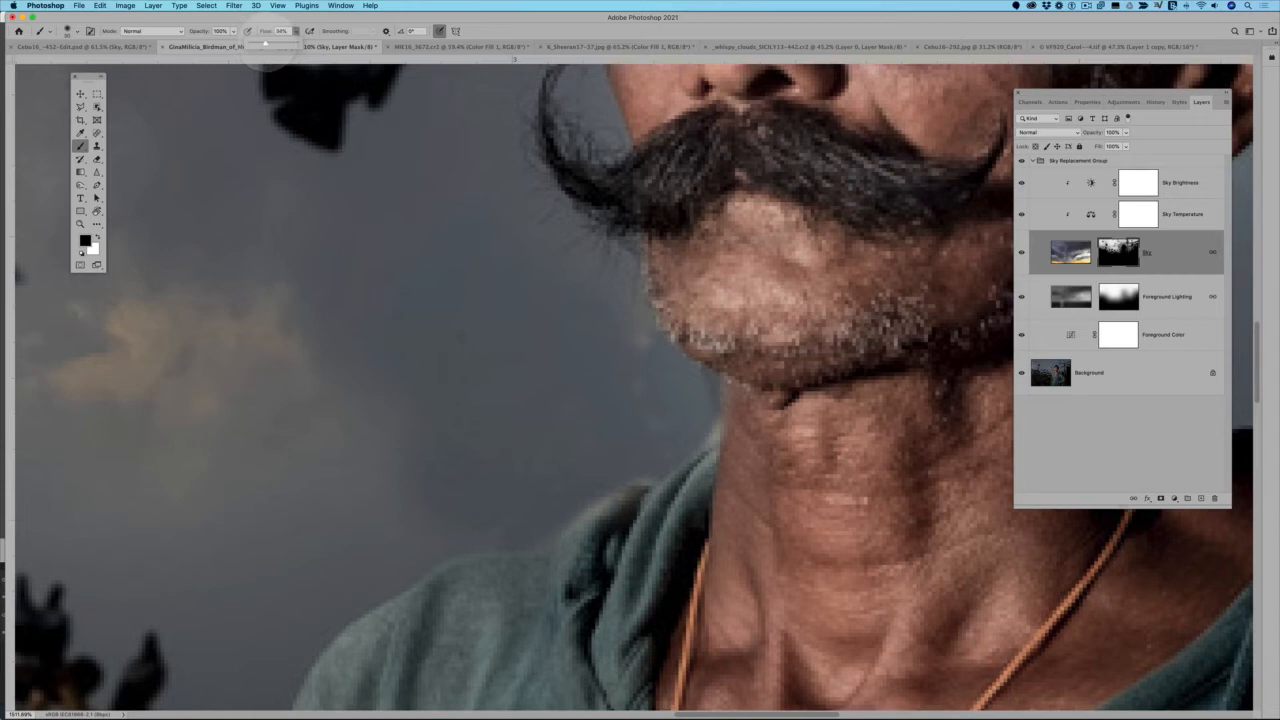
left_click_drag(265, 43, 262, 43)
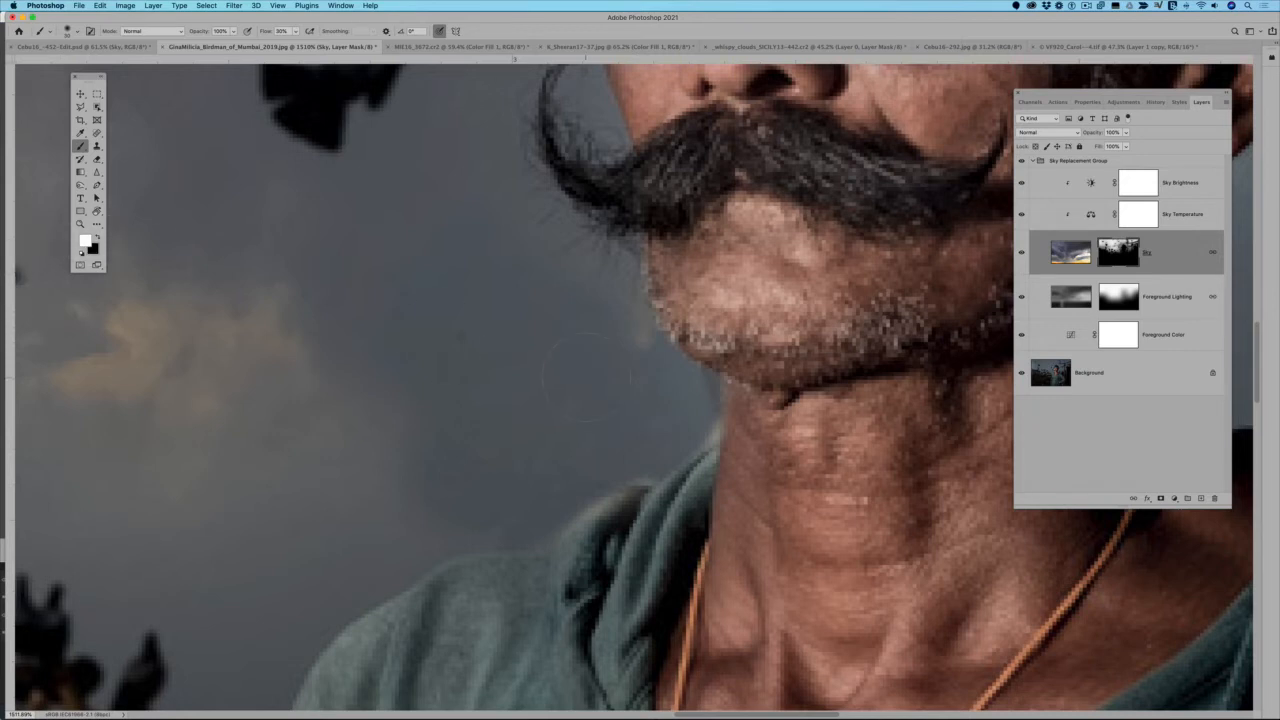
mouse_move(620, 380)
left_mouse_down()
mouse_move(650, 404)
mouse_move(548, 479)
left_mouse_up()
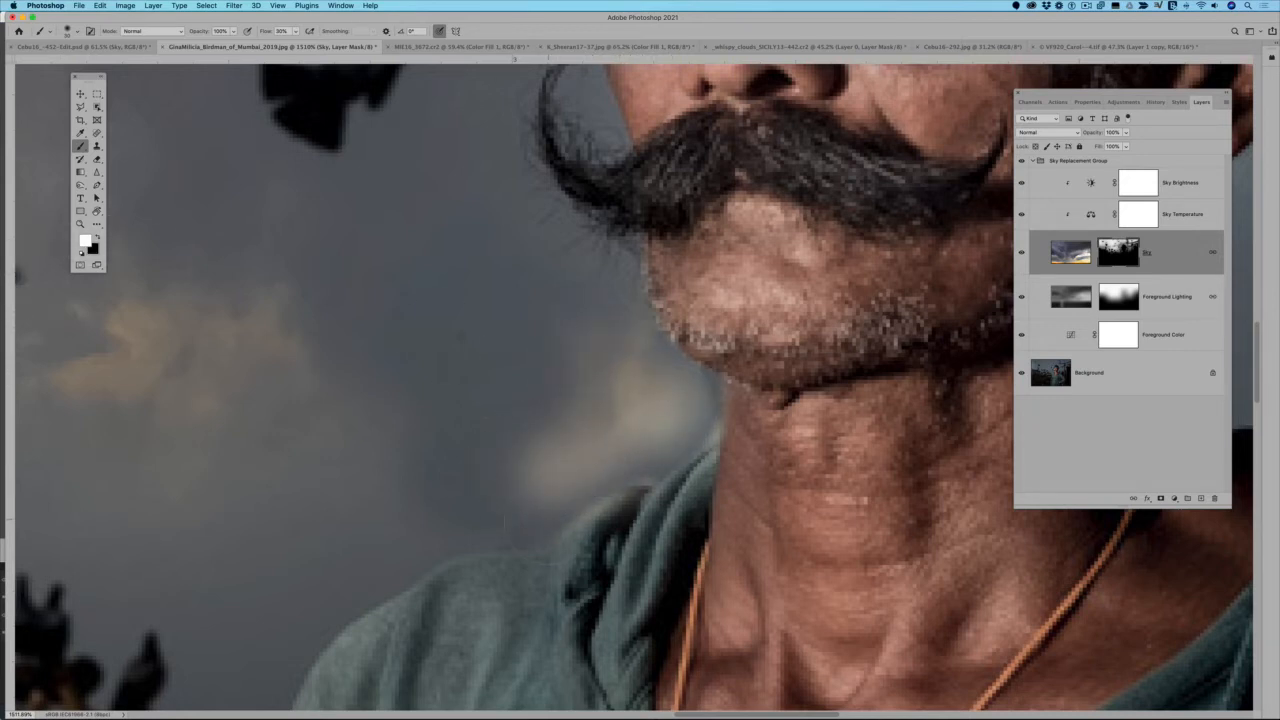
mouse_move(470, 510)
left_mouse_down()
mouse_move(547, 515)
mouse_move(423, 492)
left_mouse_up()
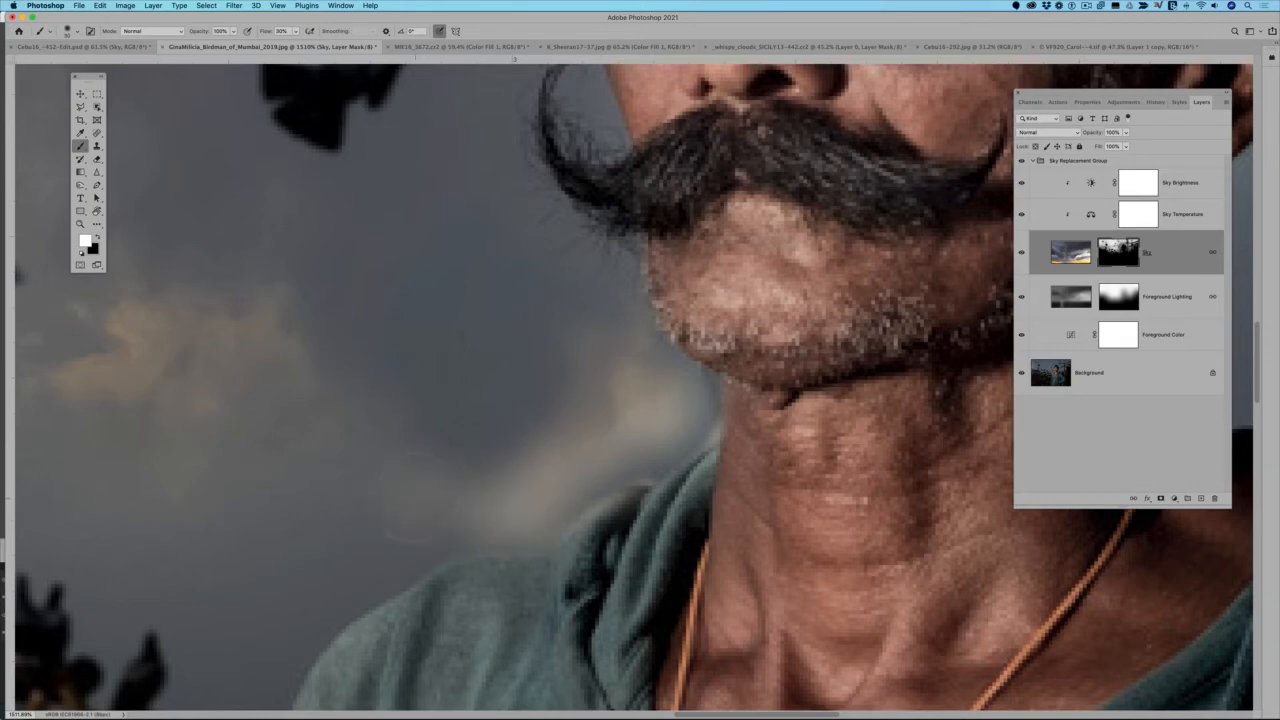
key("ctrl+0")
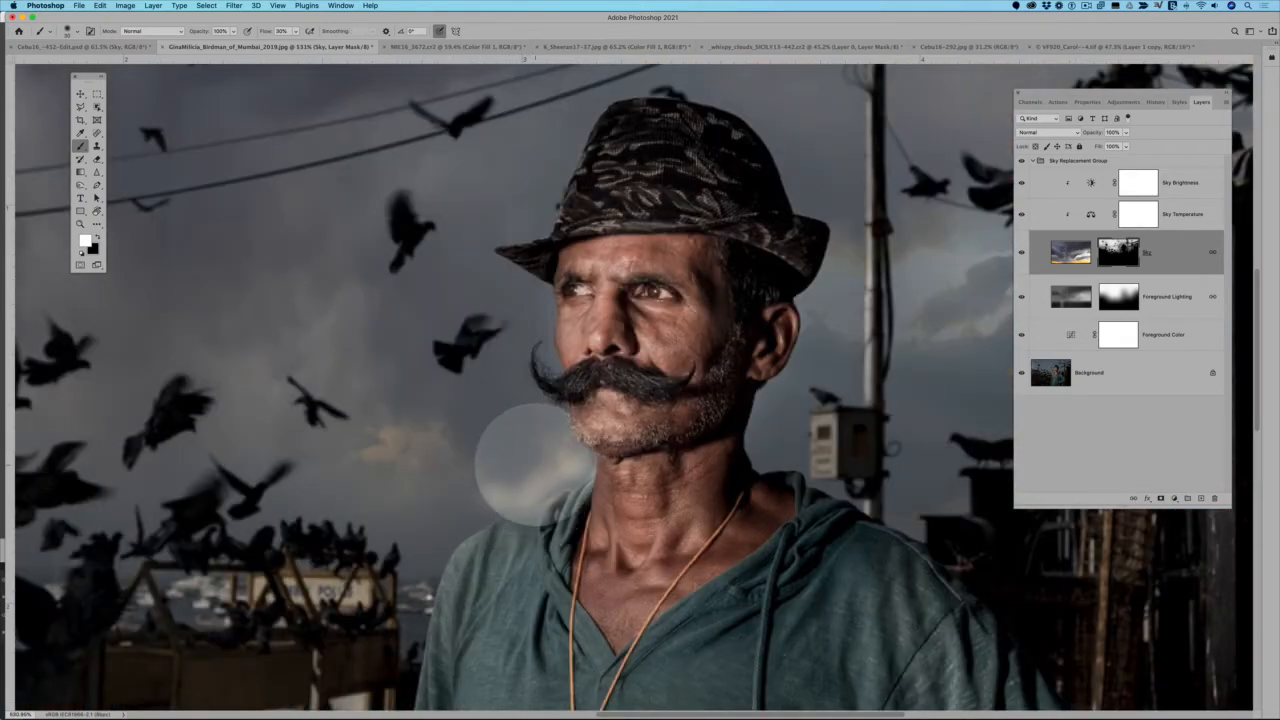
scroll(556, 488, "down", 5)
scroll(578, 493, "up", 3)
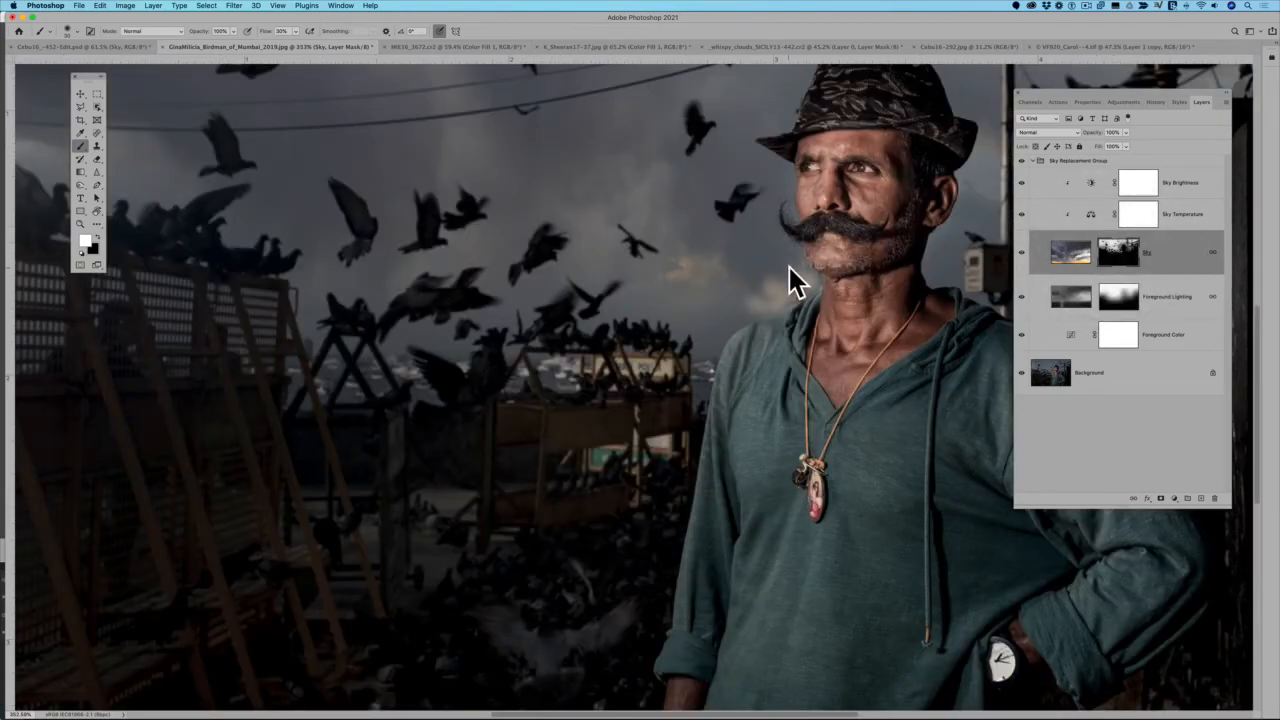
scroll(896, 298, "down", 2)
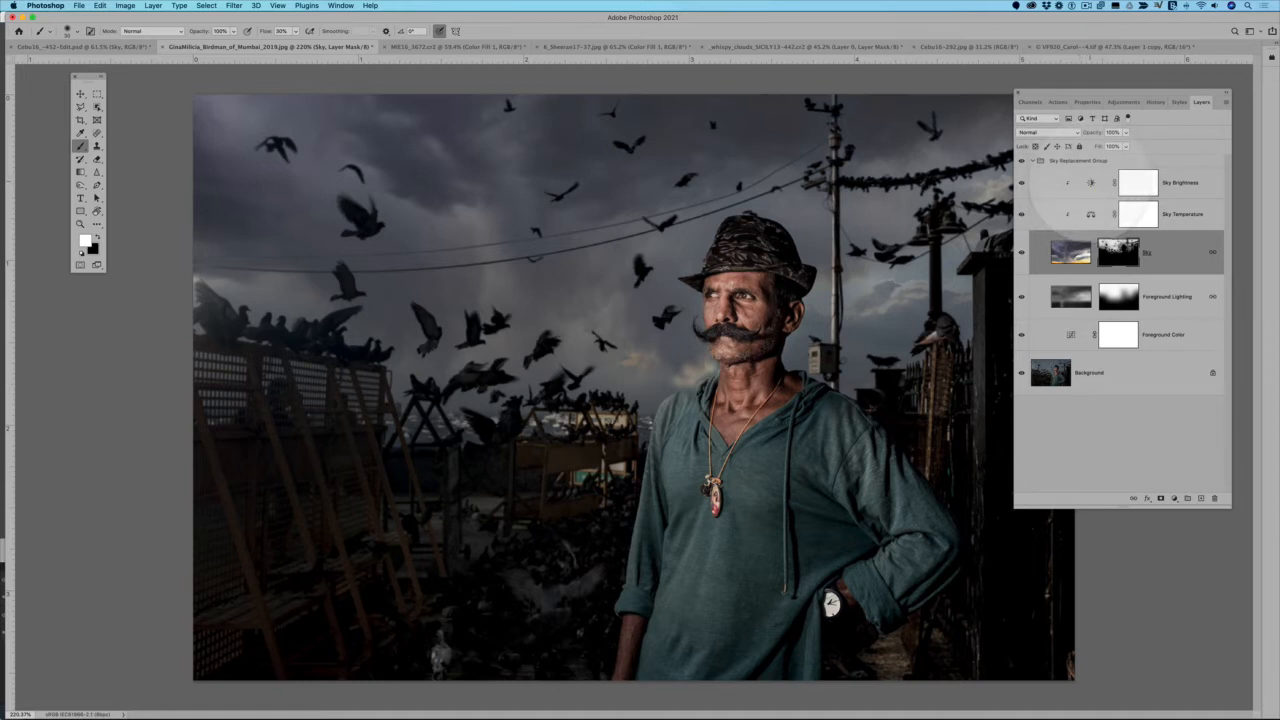
Set the Sky Brightness adjustment layer's Brightness to -7 and Contrast to 34
left_click(1090, 183)
left_click_drag(1110, 162, 1140, 162)
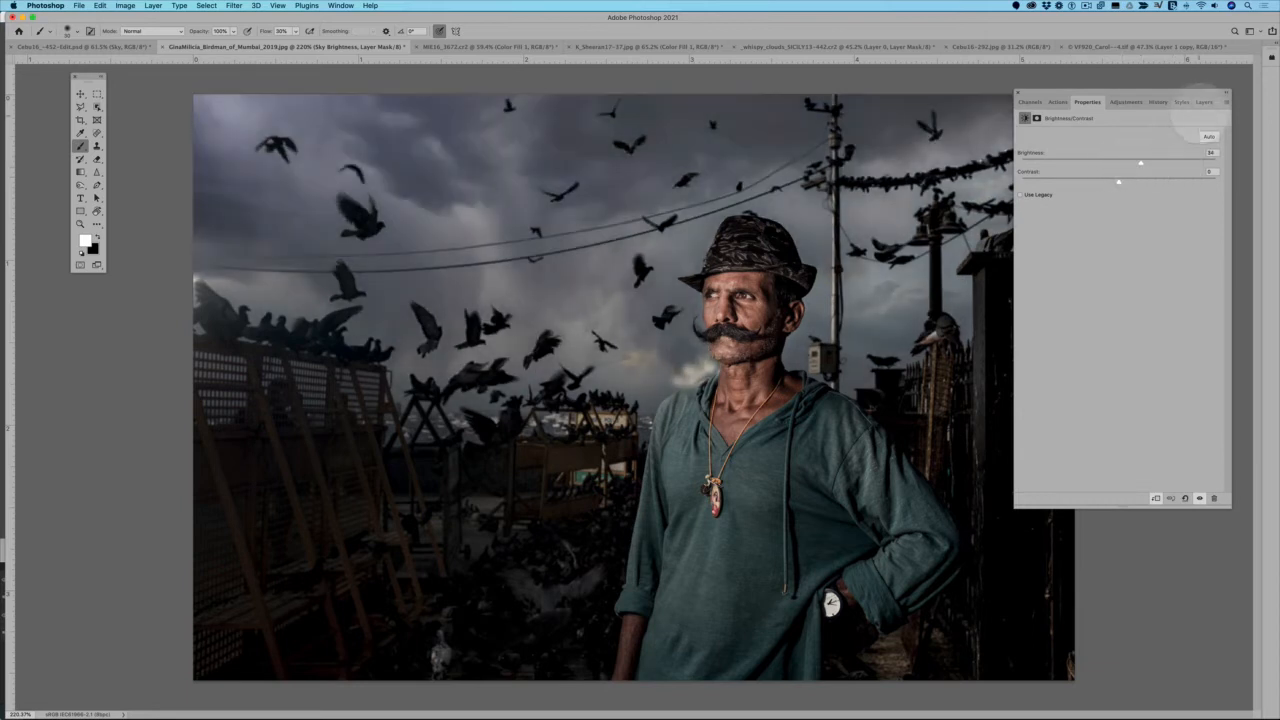
left_click(1113, 162)
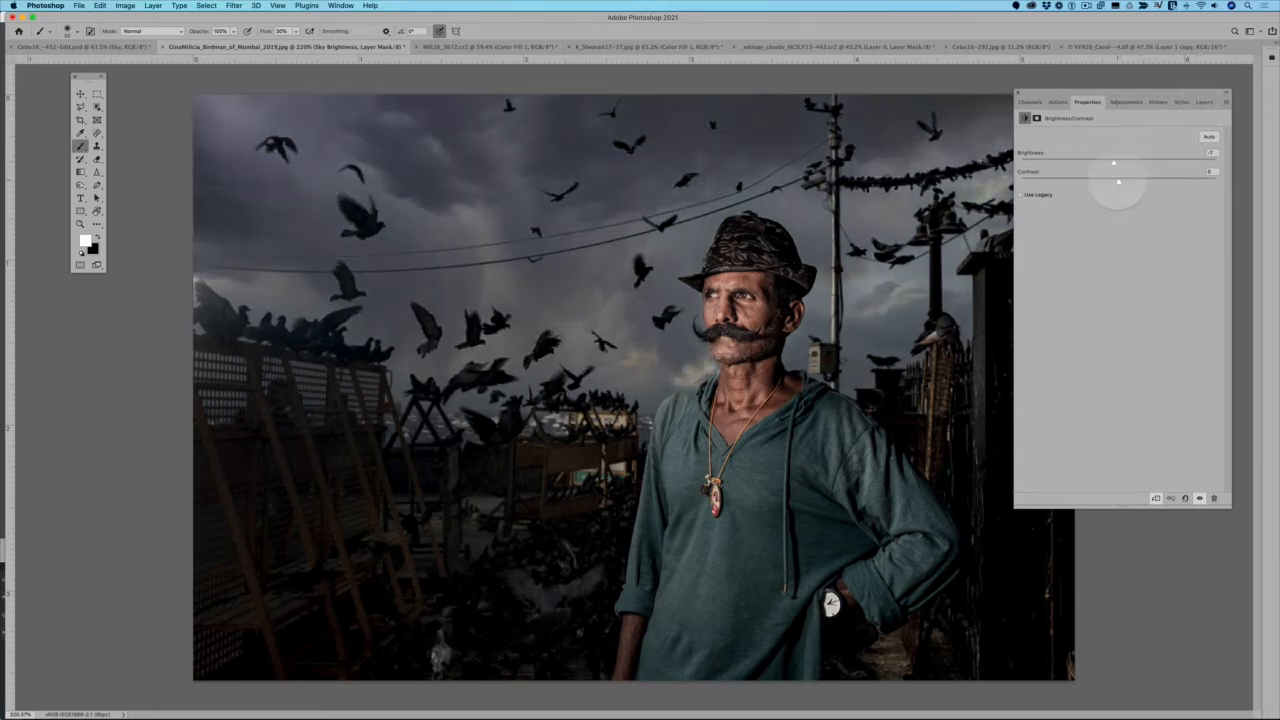
left_click_drag(1118, 181, 1152, 182)
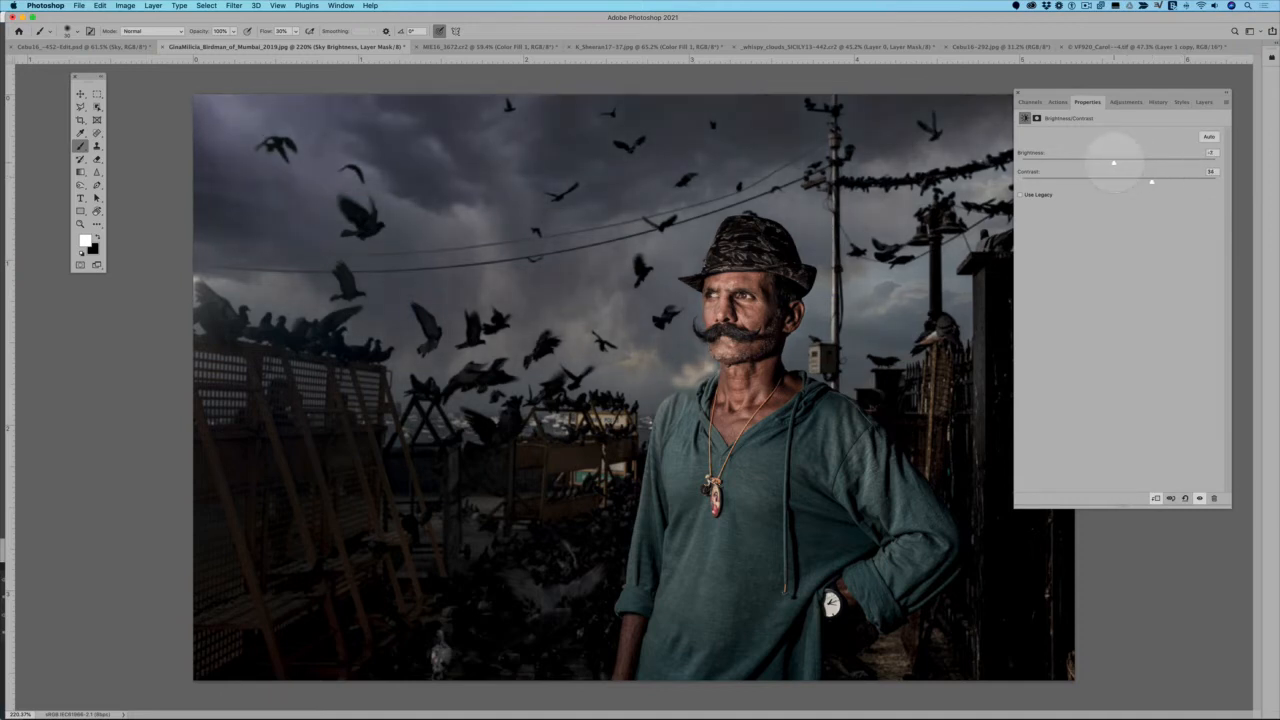
Adjust the midtone color balance of the Sky Temperature adjustment layer to fine-tune the sky's color
left_click(1203, 101)
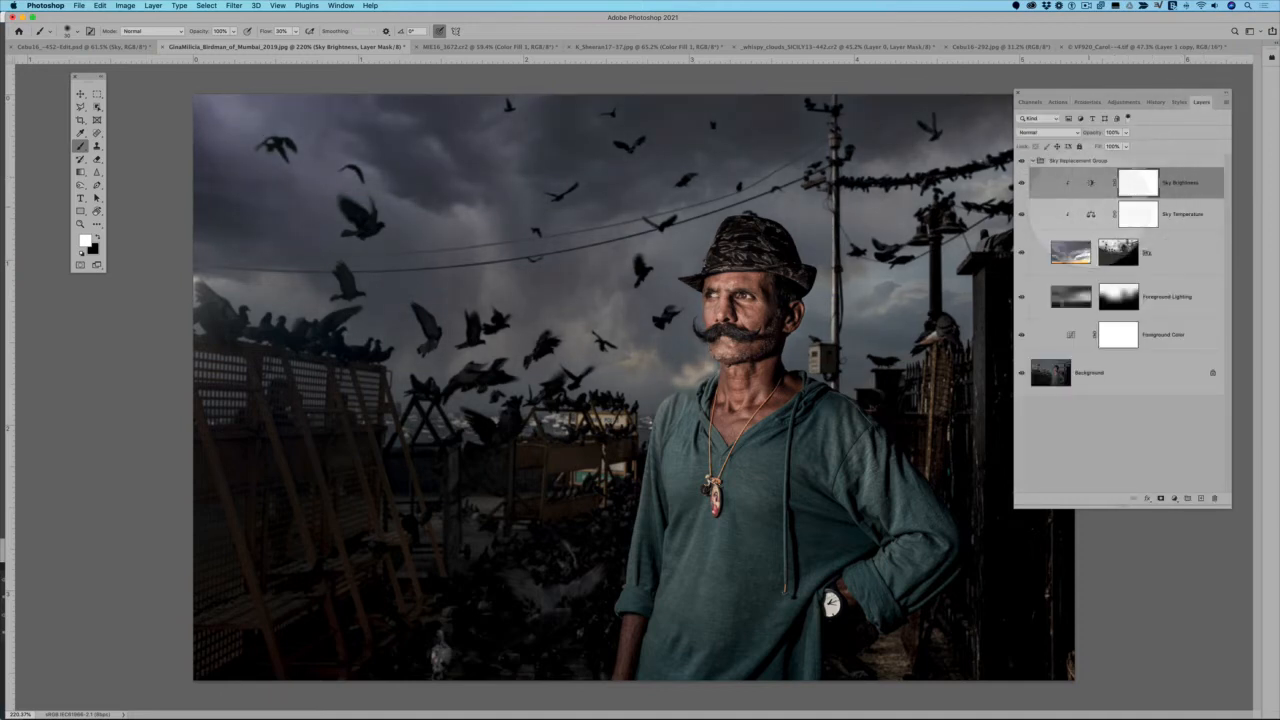
double_click(1091, 214)
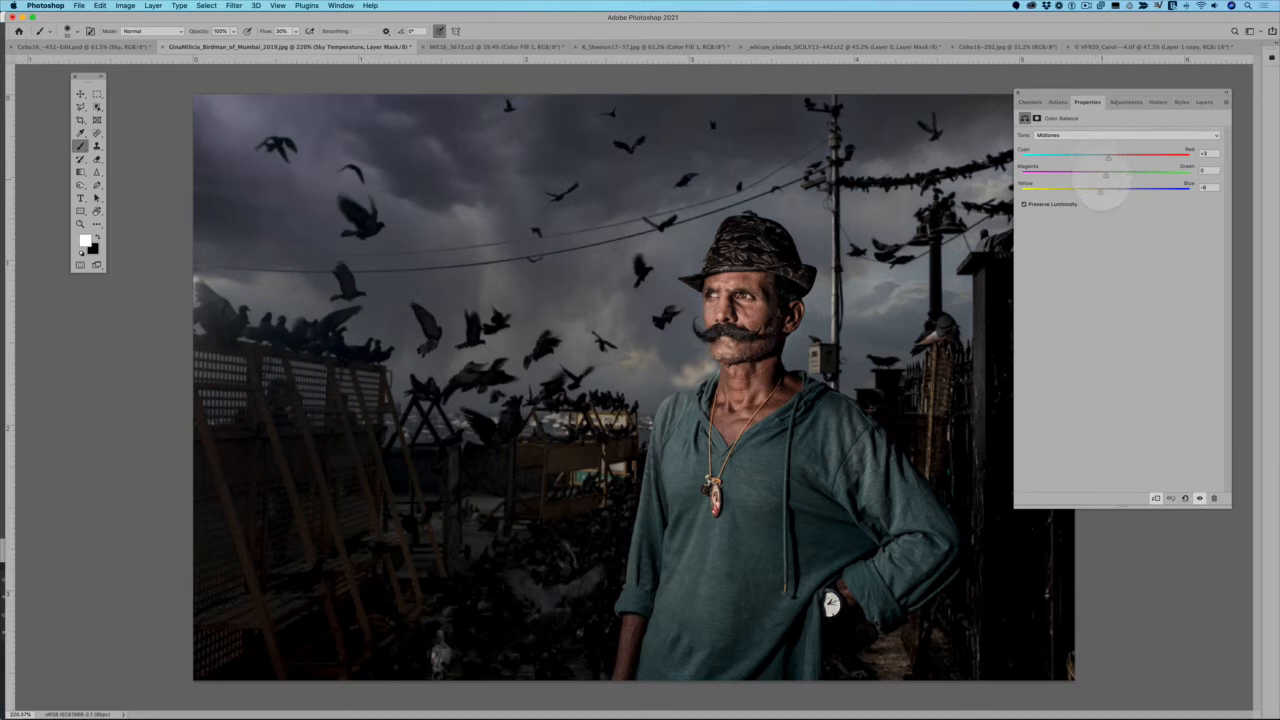
left_click_drag(1098, 192, 1115, 156)
left_click(1204, 102)
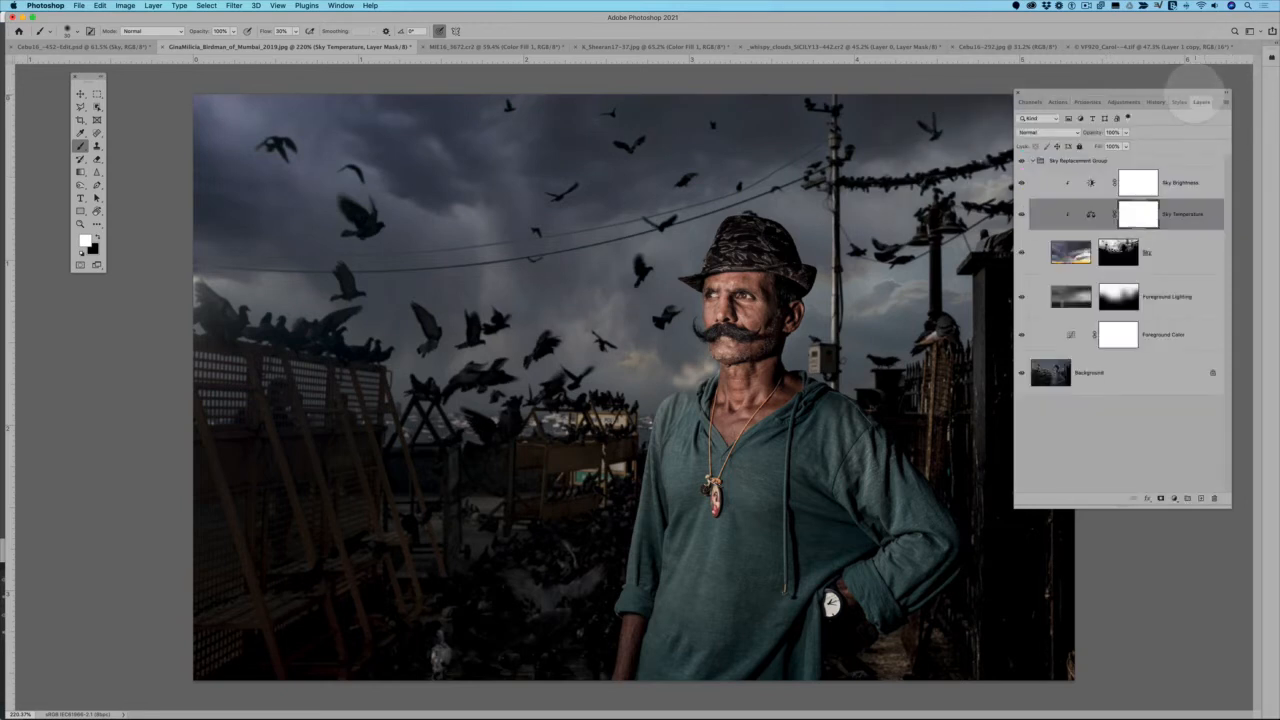
Collapse the Sky Replacement Group and toggle its visibility to compare the replaced sky with the original photo
left_click(1033, 160)
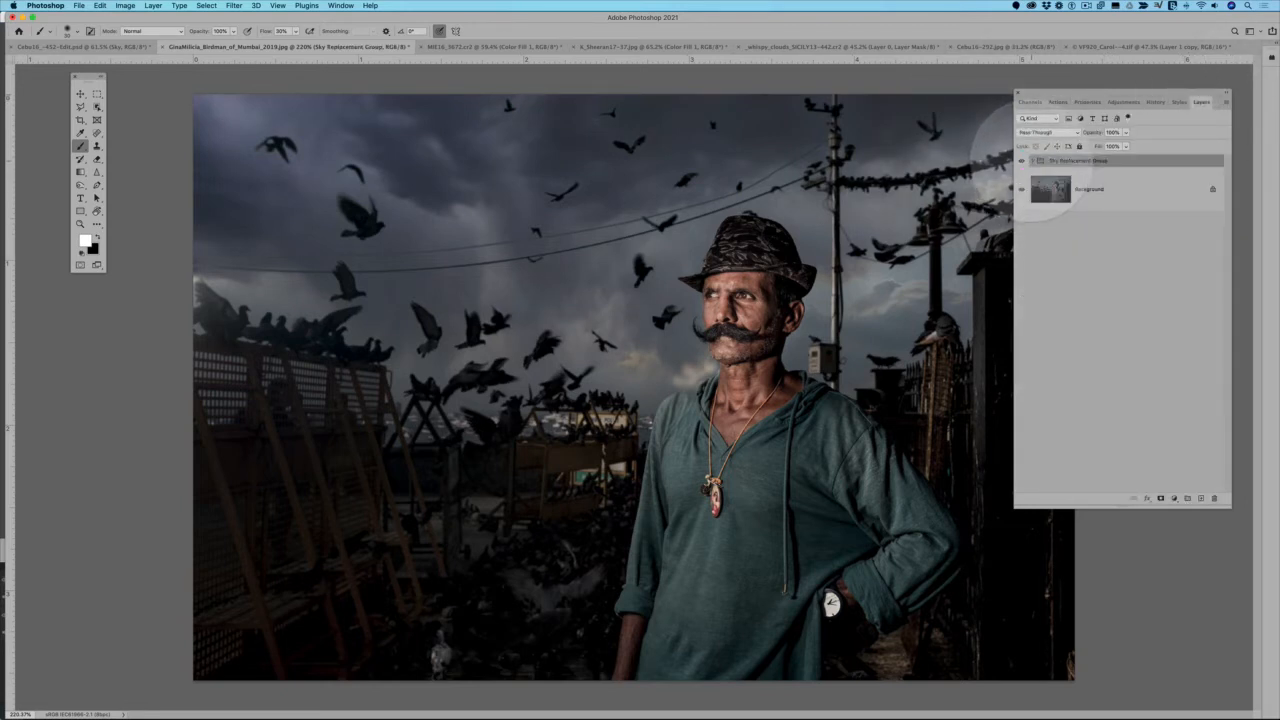
left_click(1033, 160)
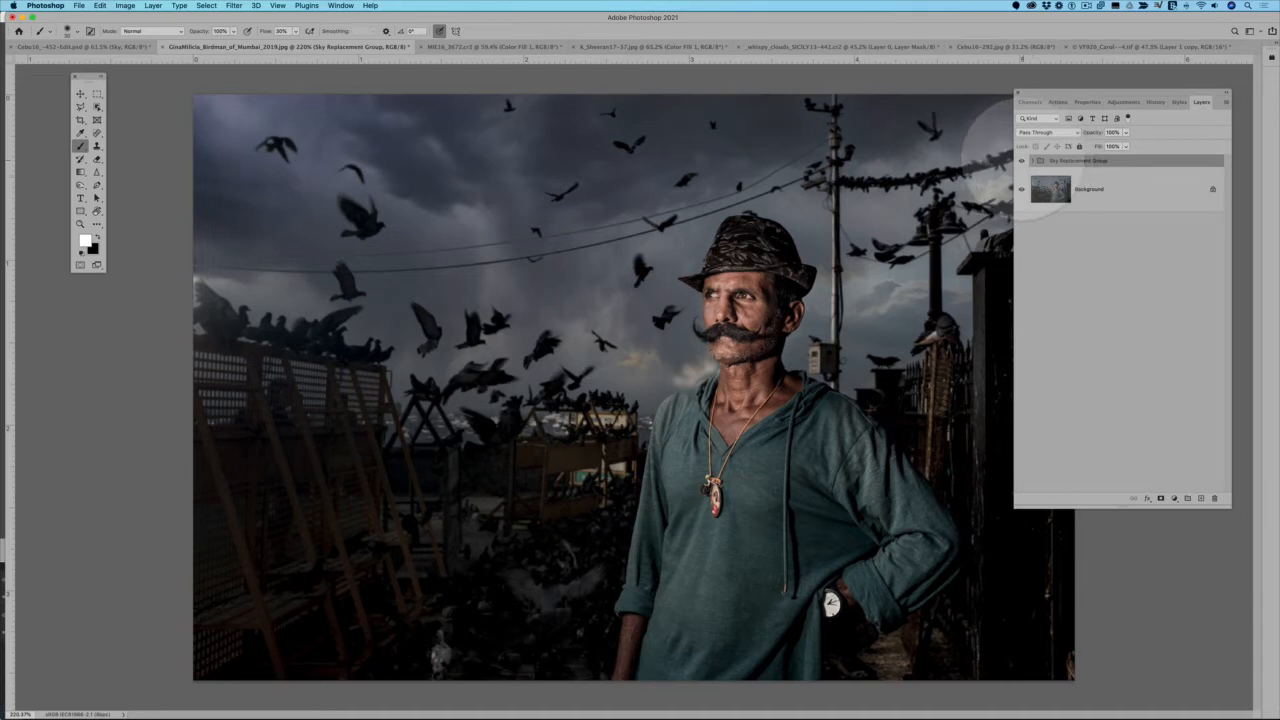
left_click(1021, 160)
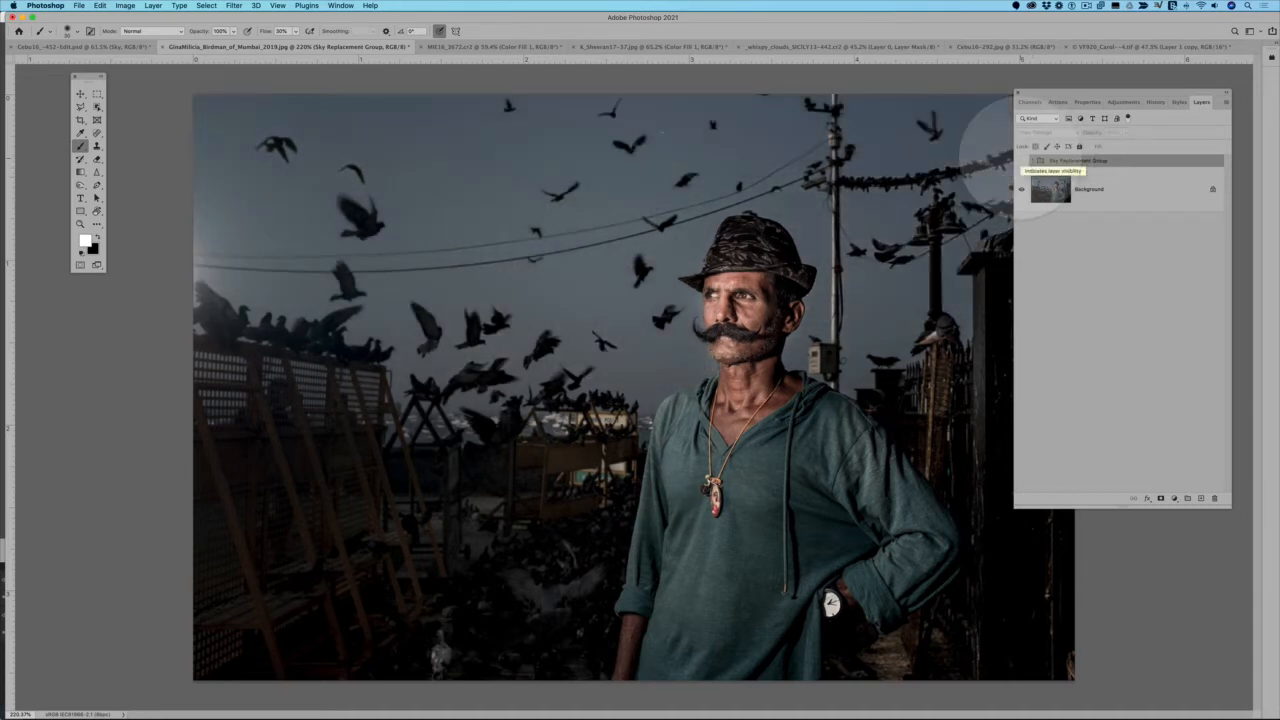
left_click(1021, 160)
left_click(1021, 160)
left_click(1021, 160)
left_click(1021, 160)
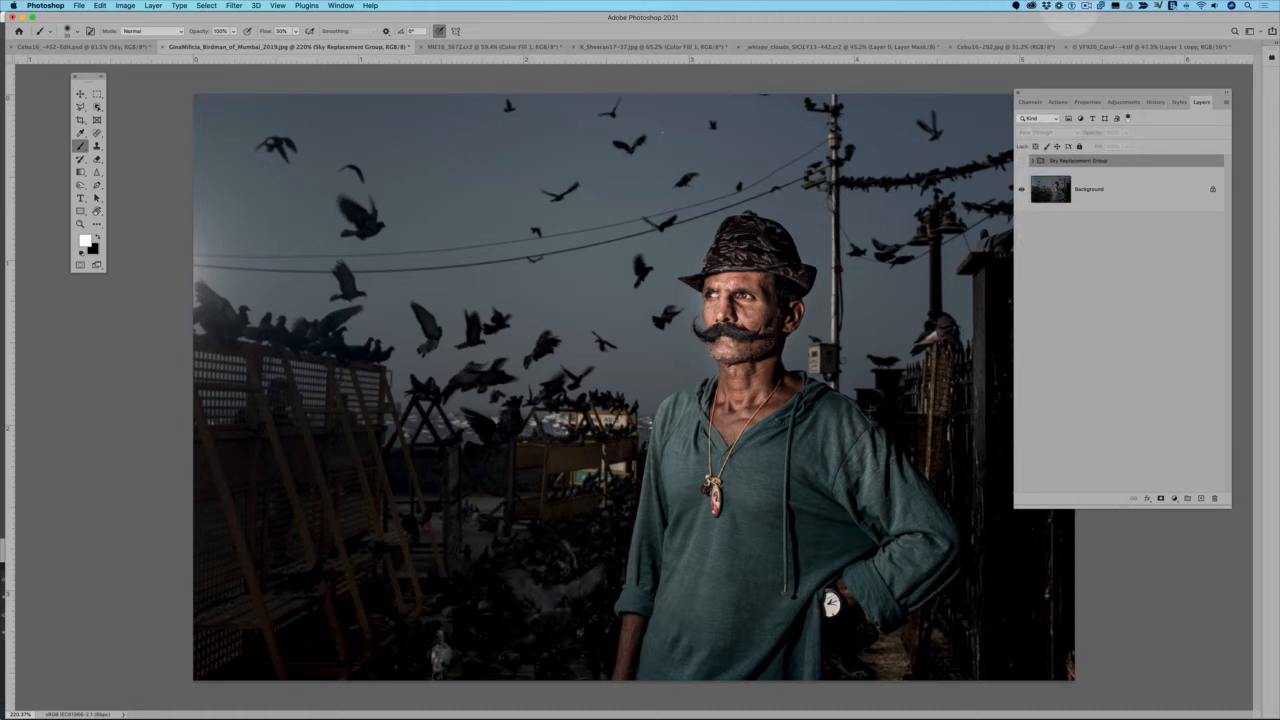
left_click(1086, 5)
left_click(1110, 27)
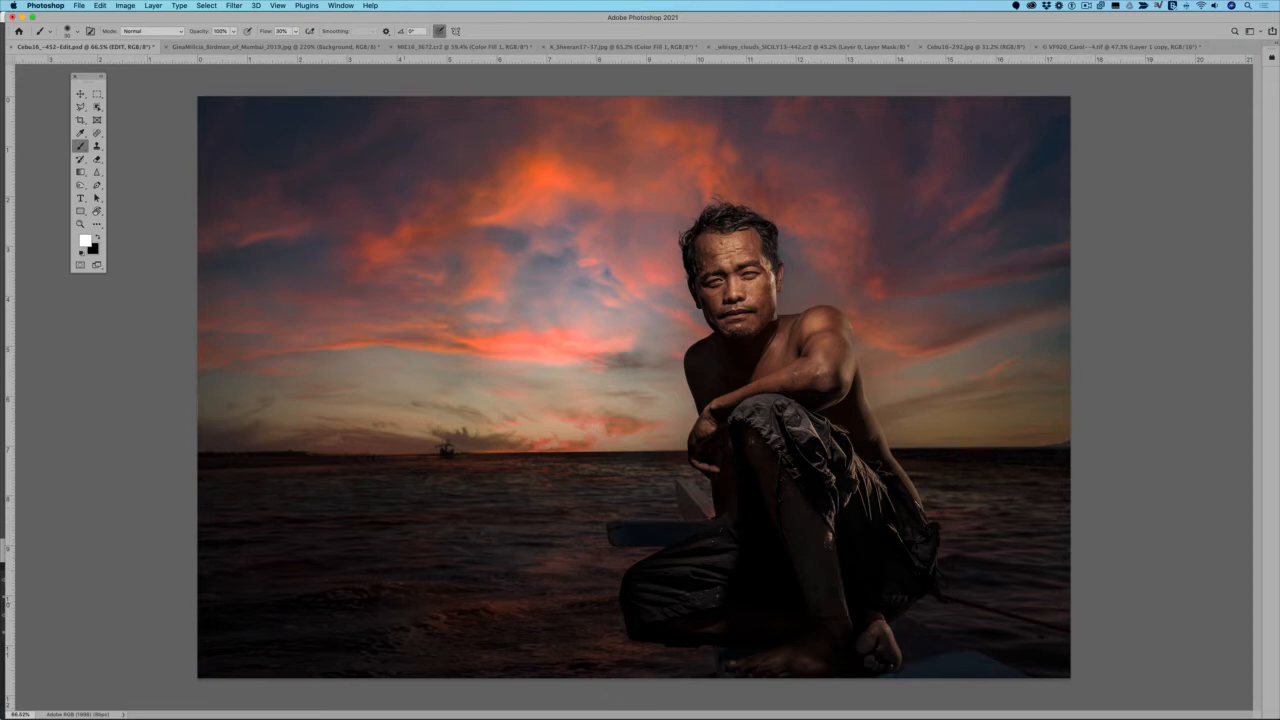
key("alt+[")
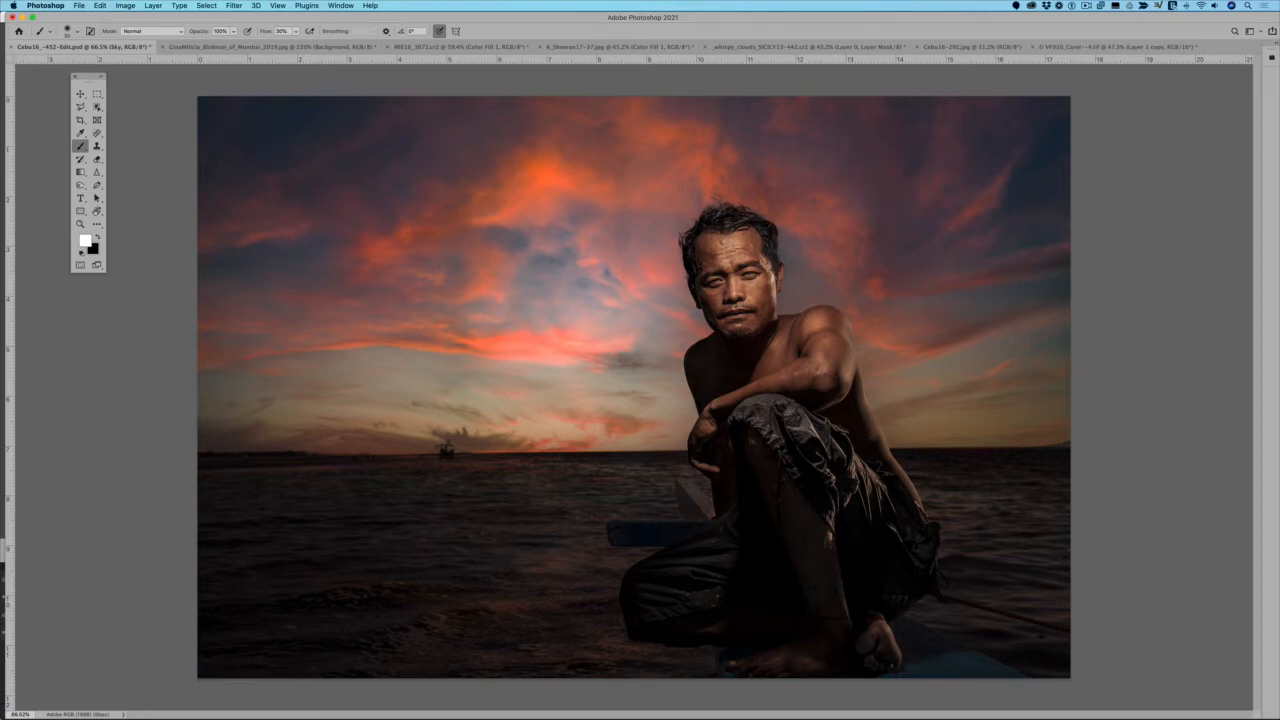
left_click(1087, 6)
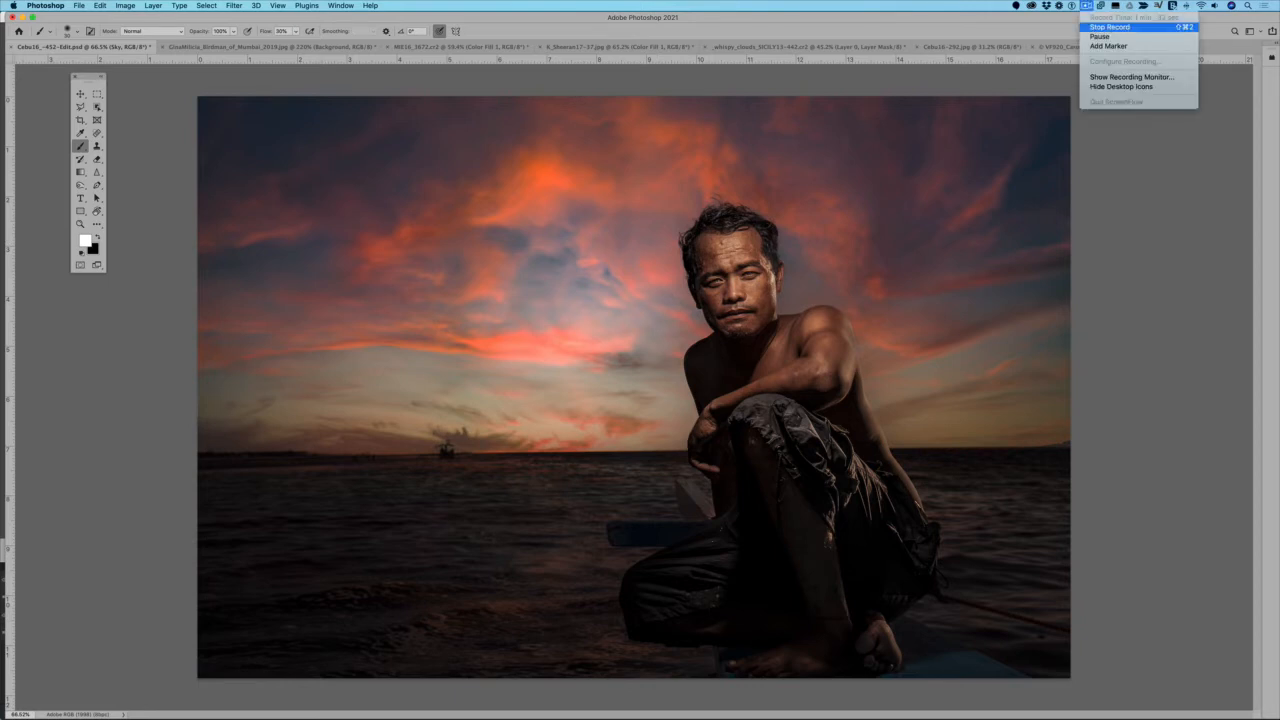
left_click(1112, 27)
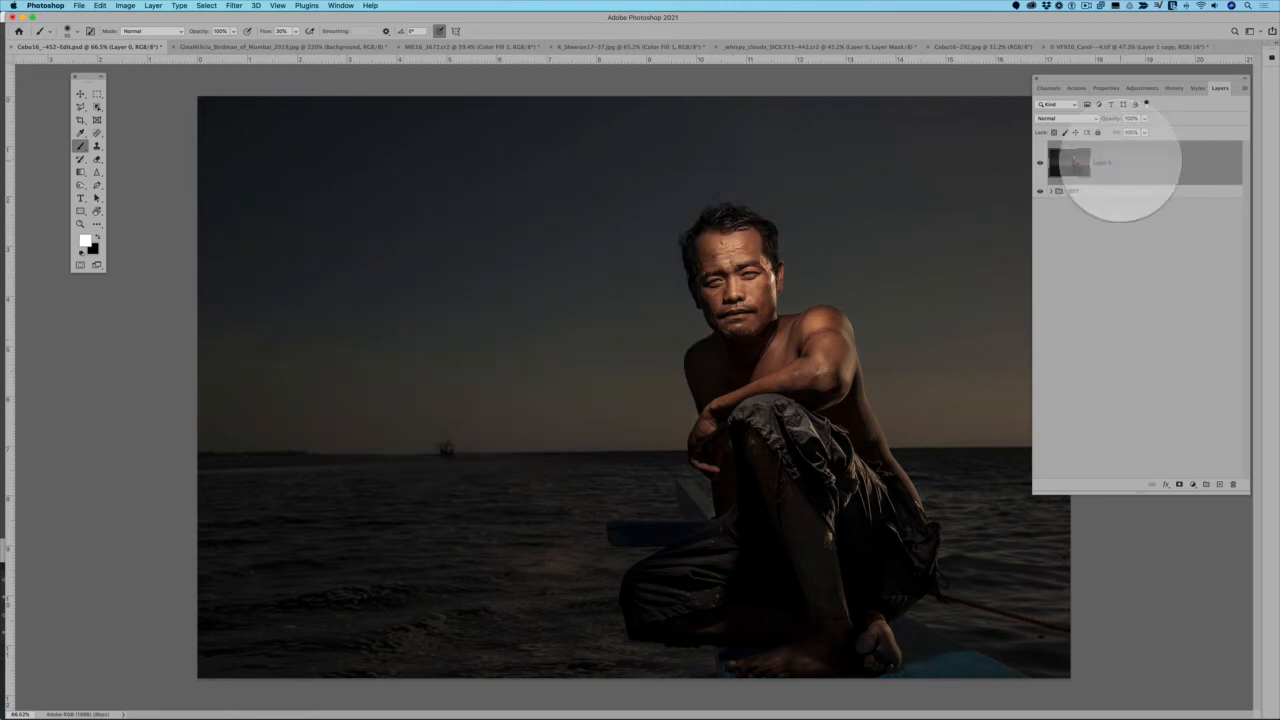
Duplicate Layer 0 in the portrait of the seated man by the sea and start Sky Replacement on the copy
key("super+j")
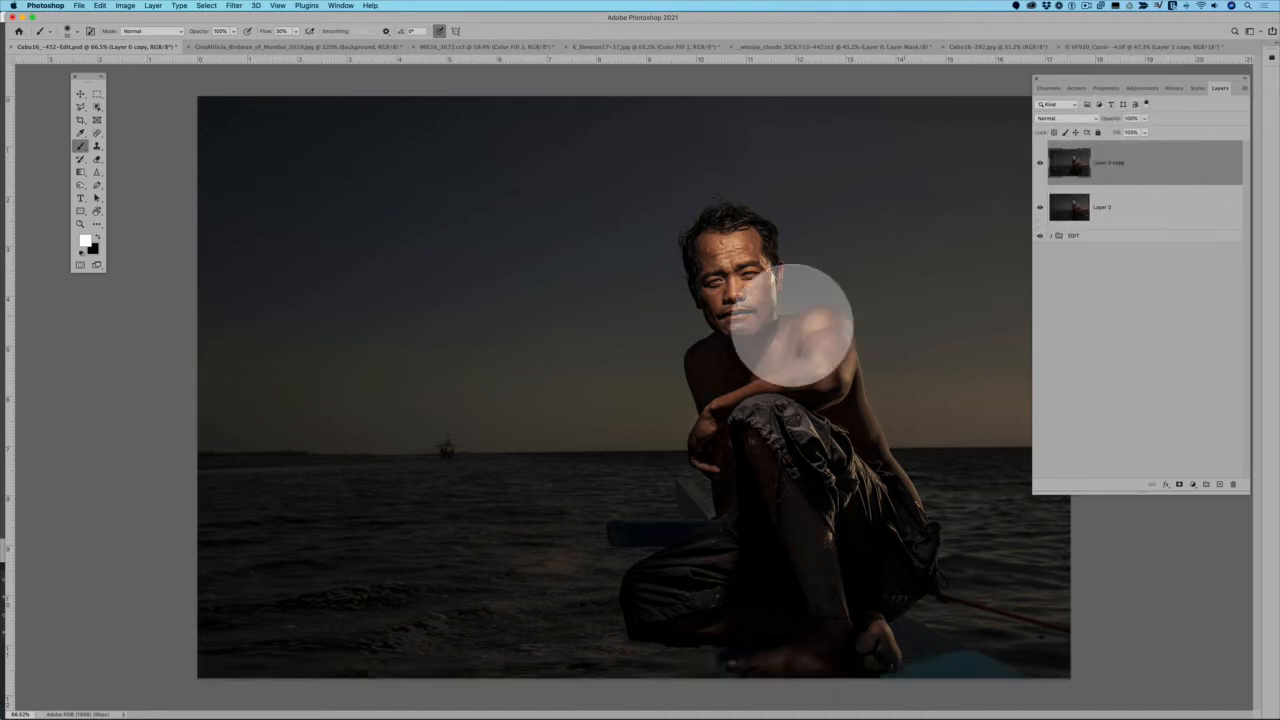
left_click(100, 5)
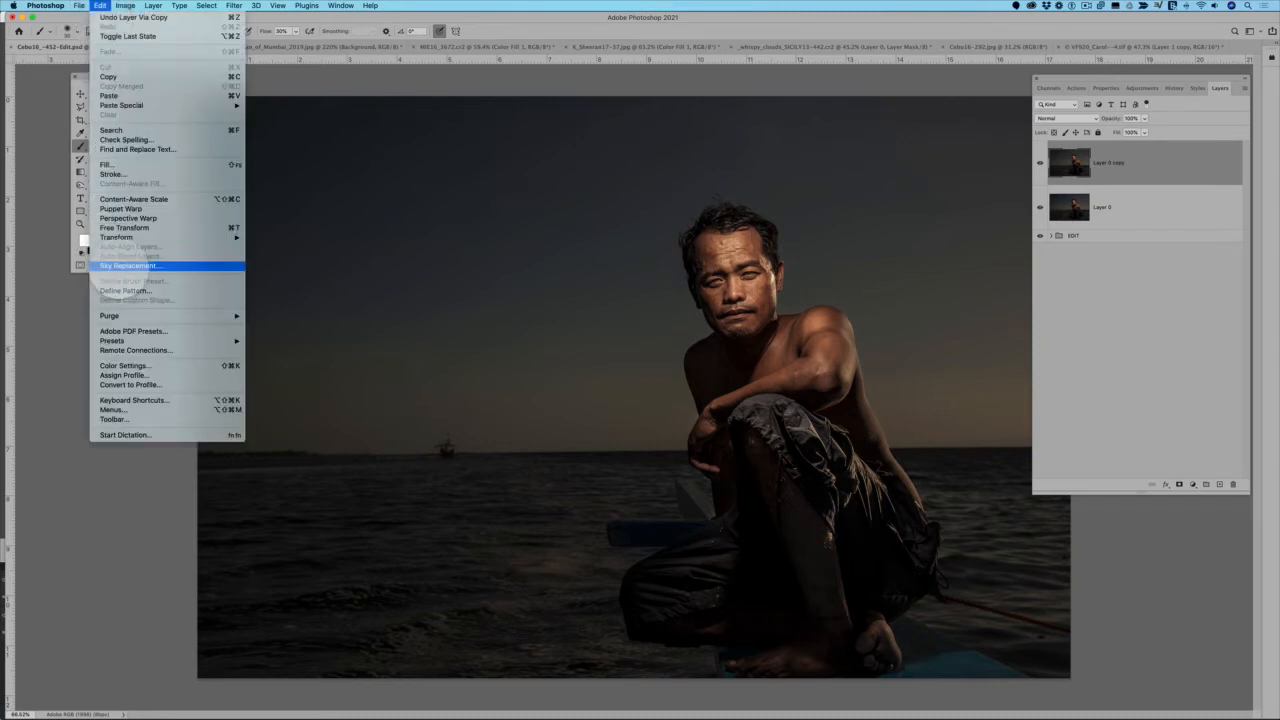
left_click(150, 266)
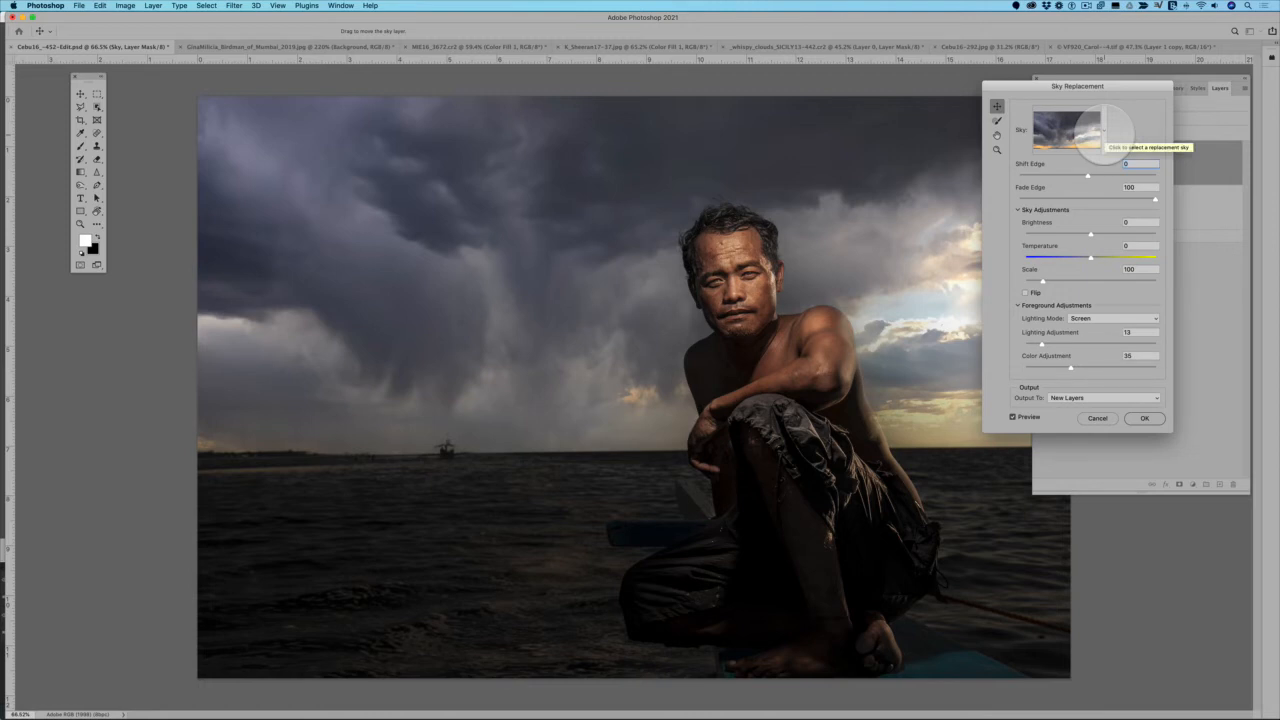
Try several Blue Skies presets as the replacement sky, including clear blue, wispy, puffy and rippled cloud skies
left_click(1106, 129)
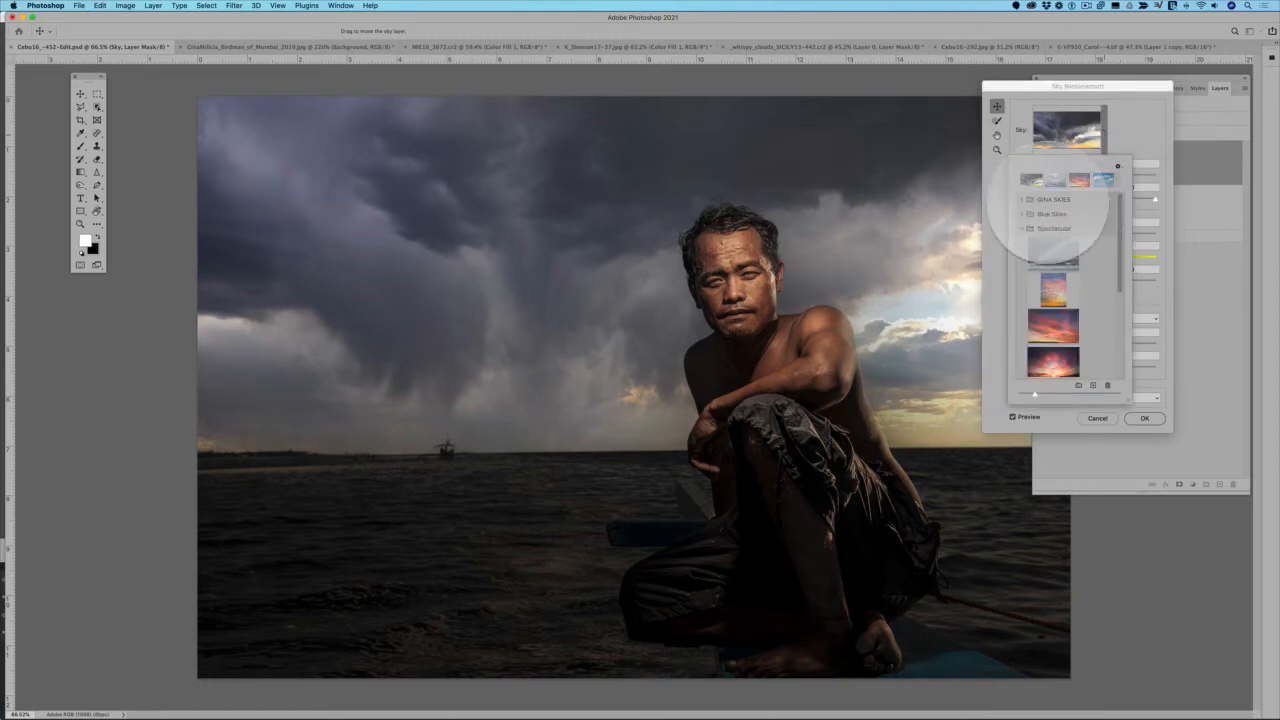
left_click(1040, 214)
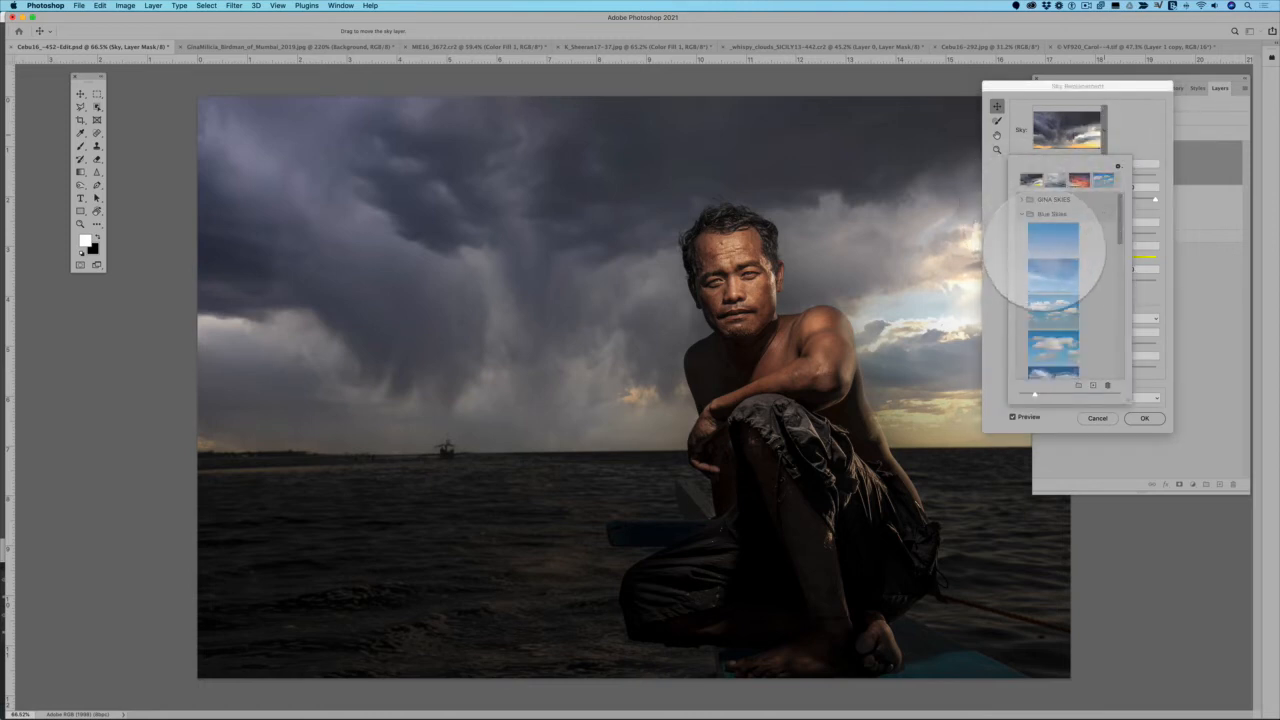
left_click(1052, 250)
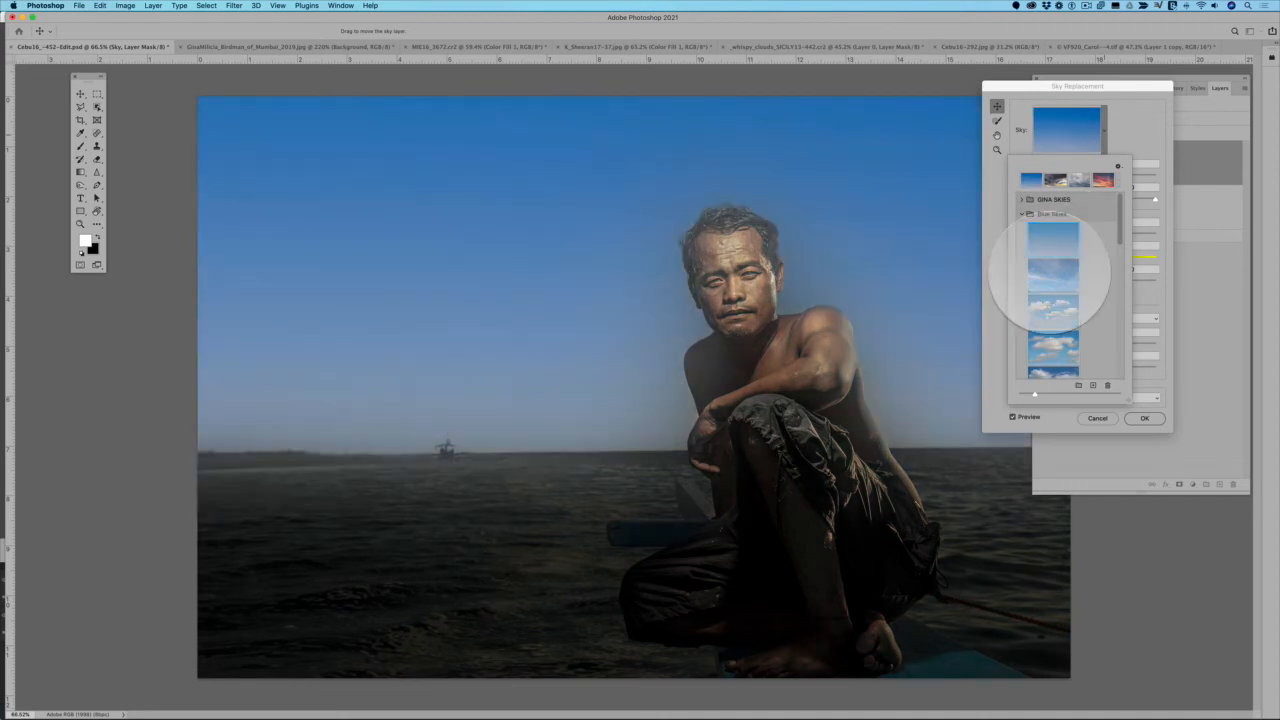
left_click(1052, 284)
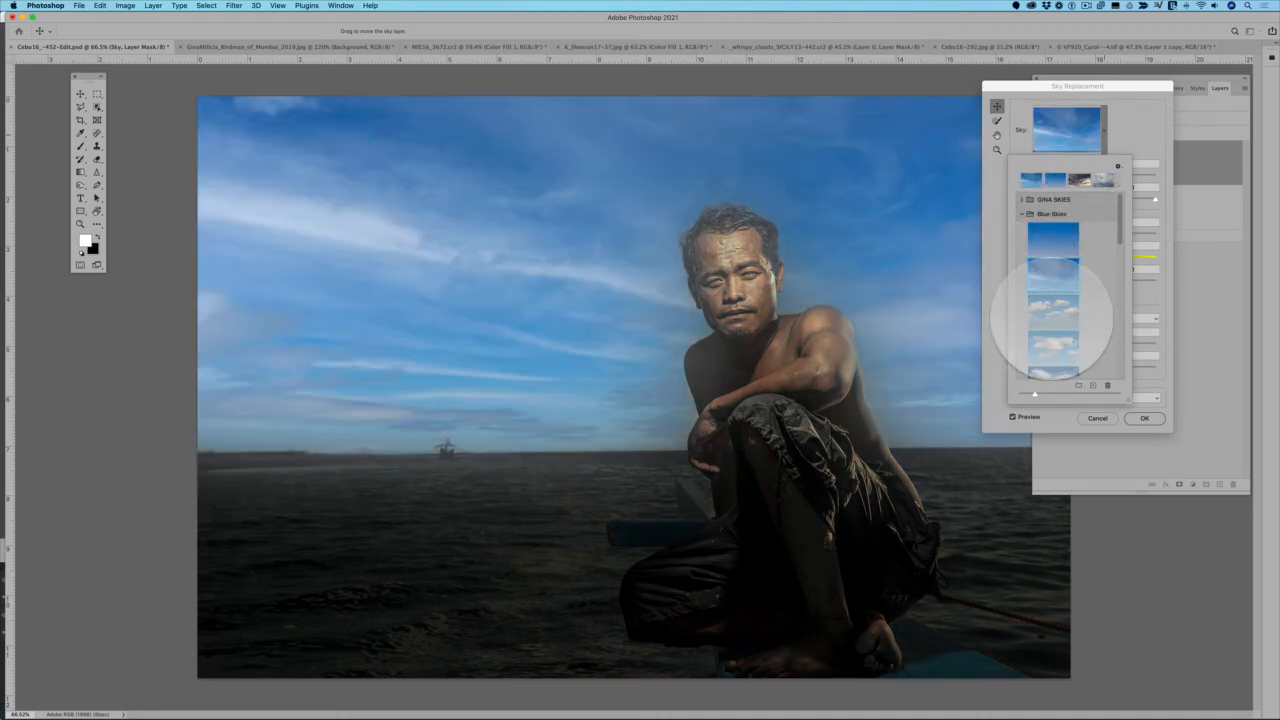
left_click(1052, 318)
scroll(1052, 320, "down", 2)
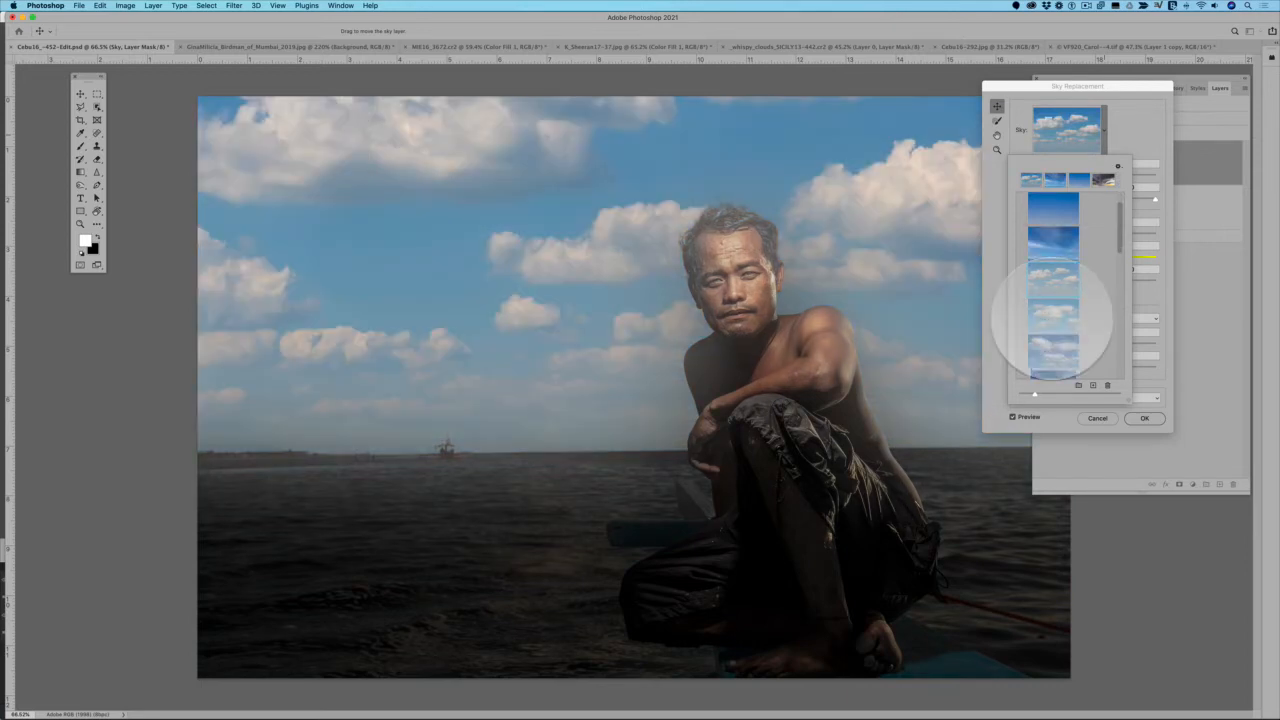
left_click(1053, 318)
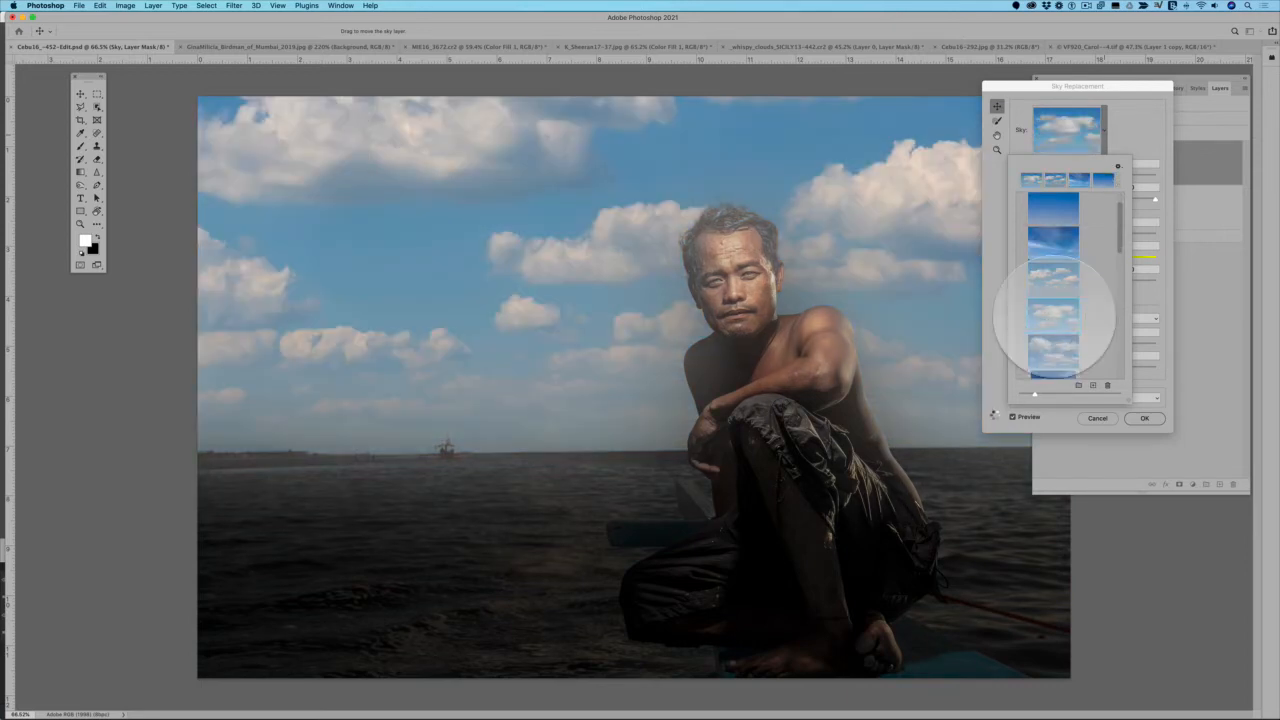
scroll(1053, 318, "down", 3)
left_click(1053, 316)
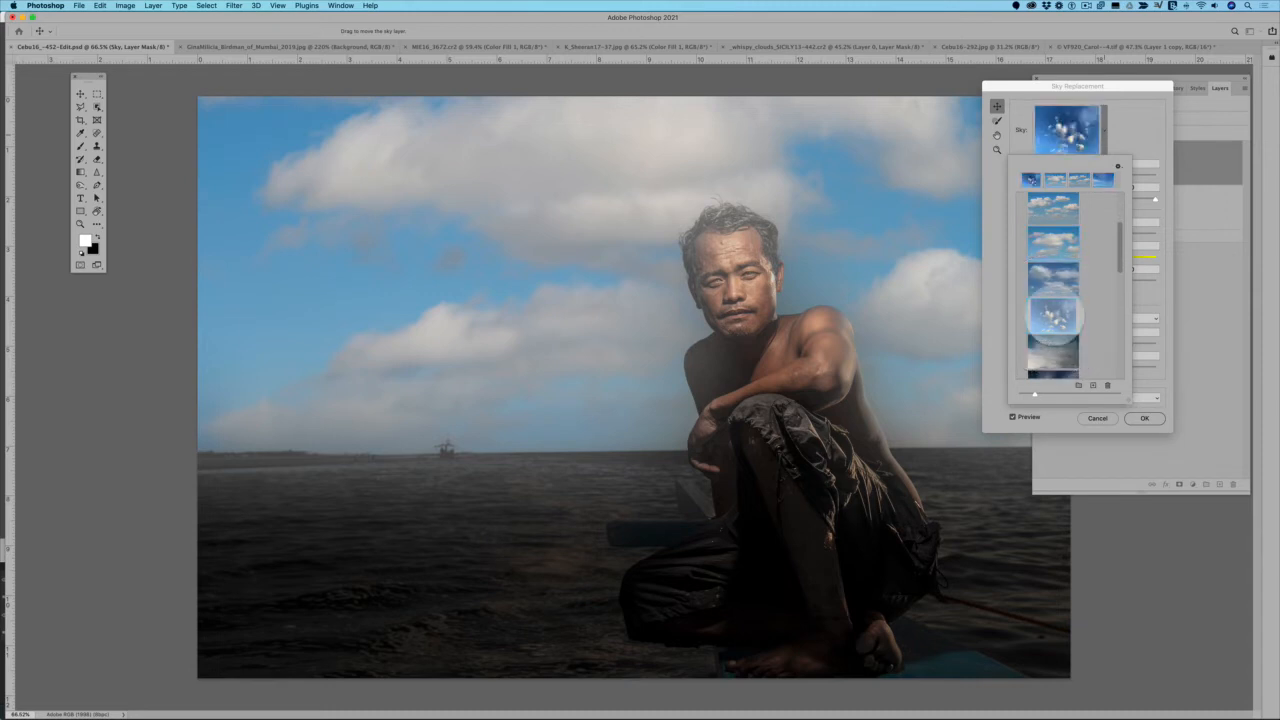
scroll(1053, 316, "down", 1)
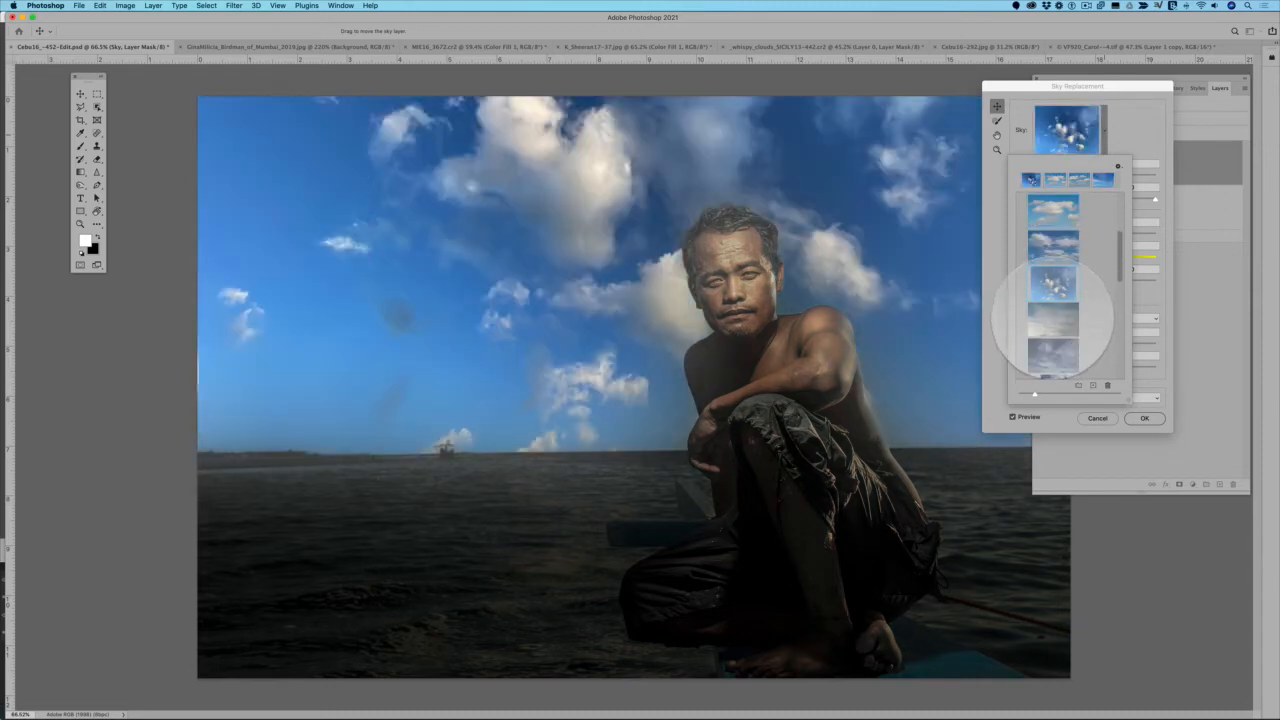
left_click(1053, 318)
scroll(1053, 318, "down", 2)
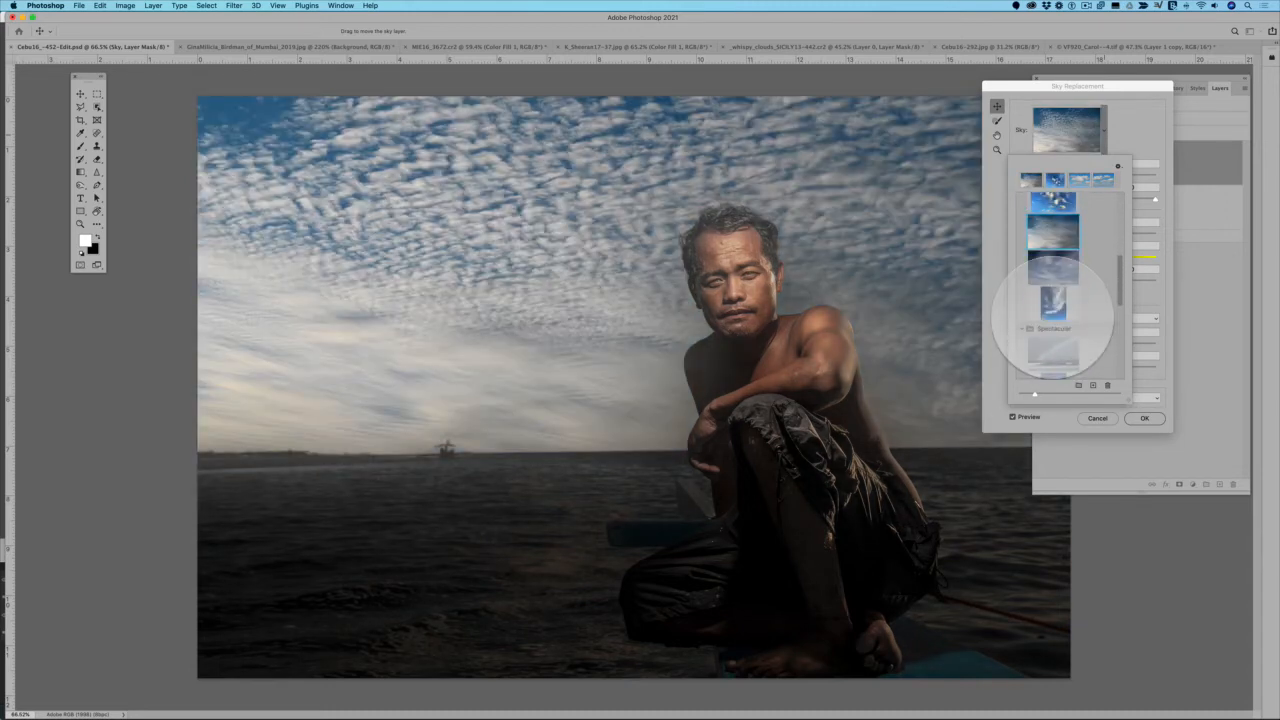
left_click(1053, 305)
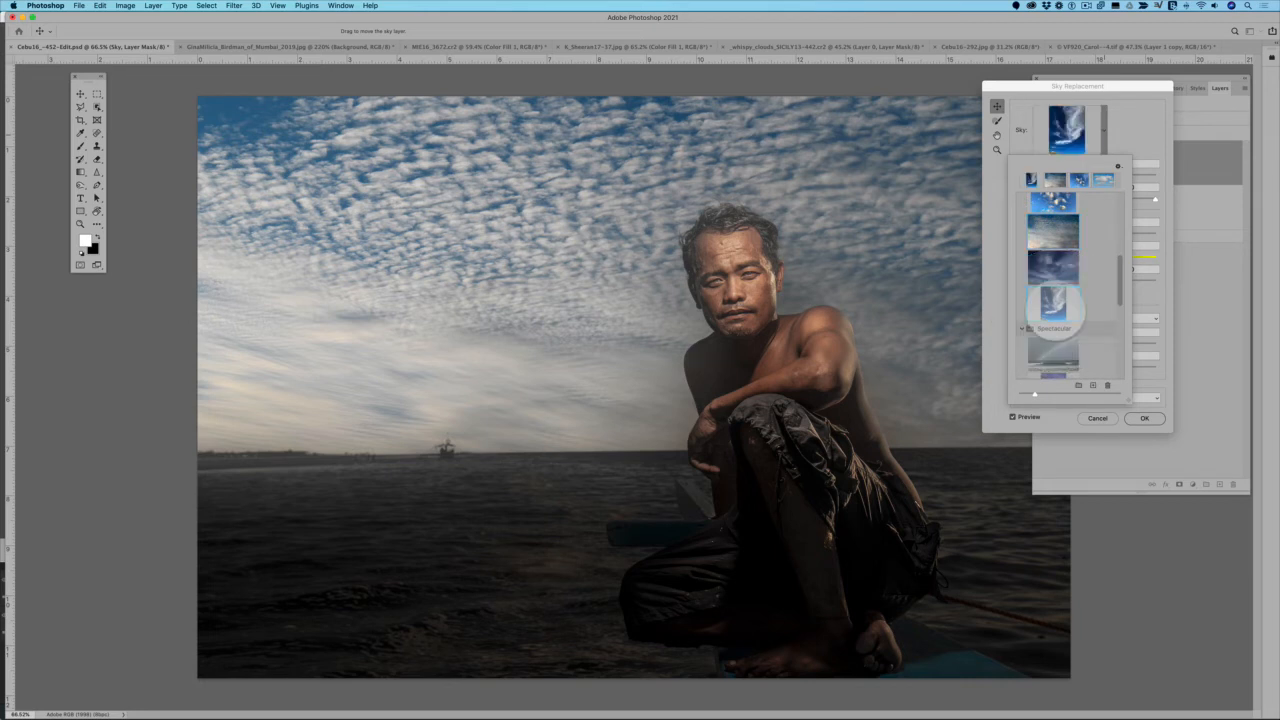
Try the grey overcast and pink-and-blue cloud skies from the Spectacular presets and choose the fiery red and purple sunset instead
scroll(1053, 305, "down", 3)
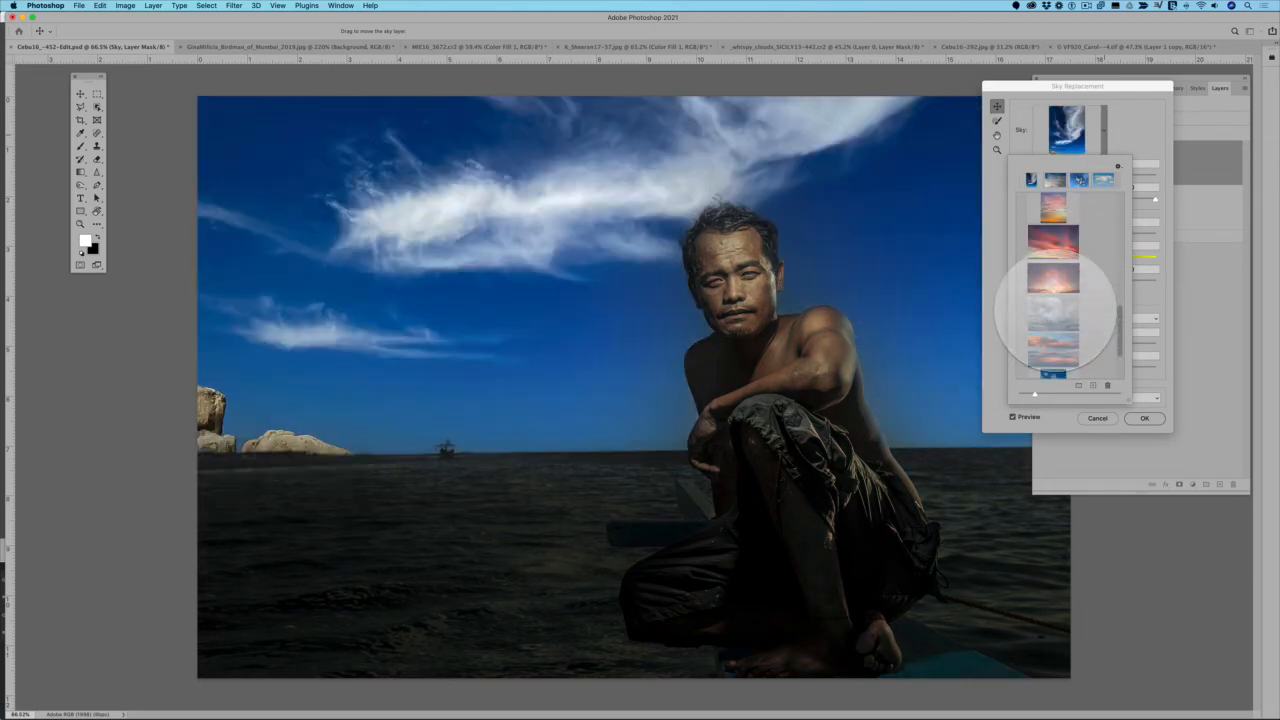
left_click(1053, 313)
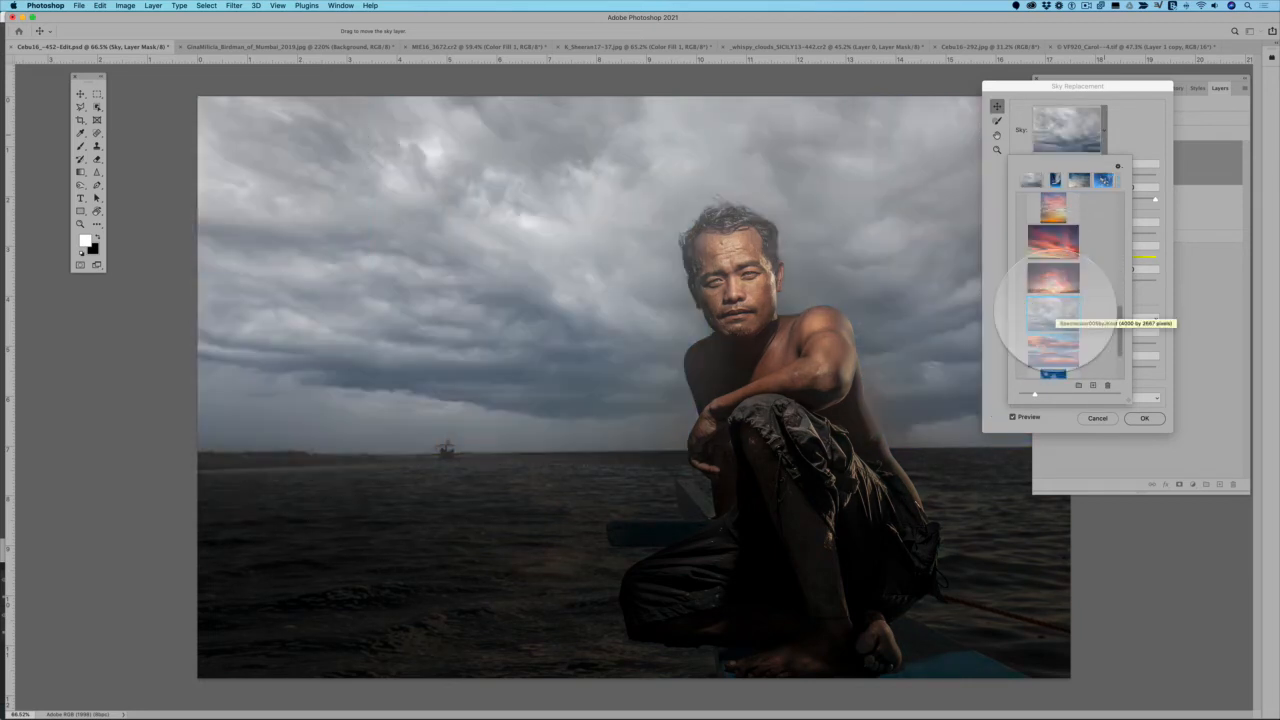
scroll(1053, 305, "down", 3)
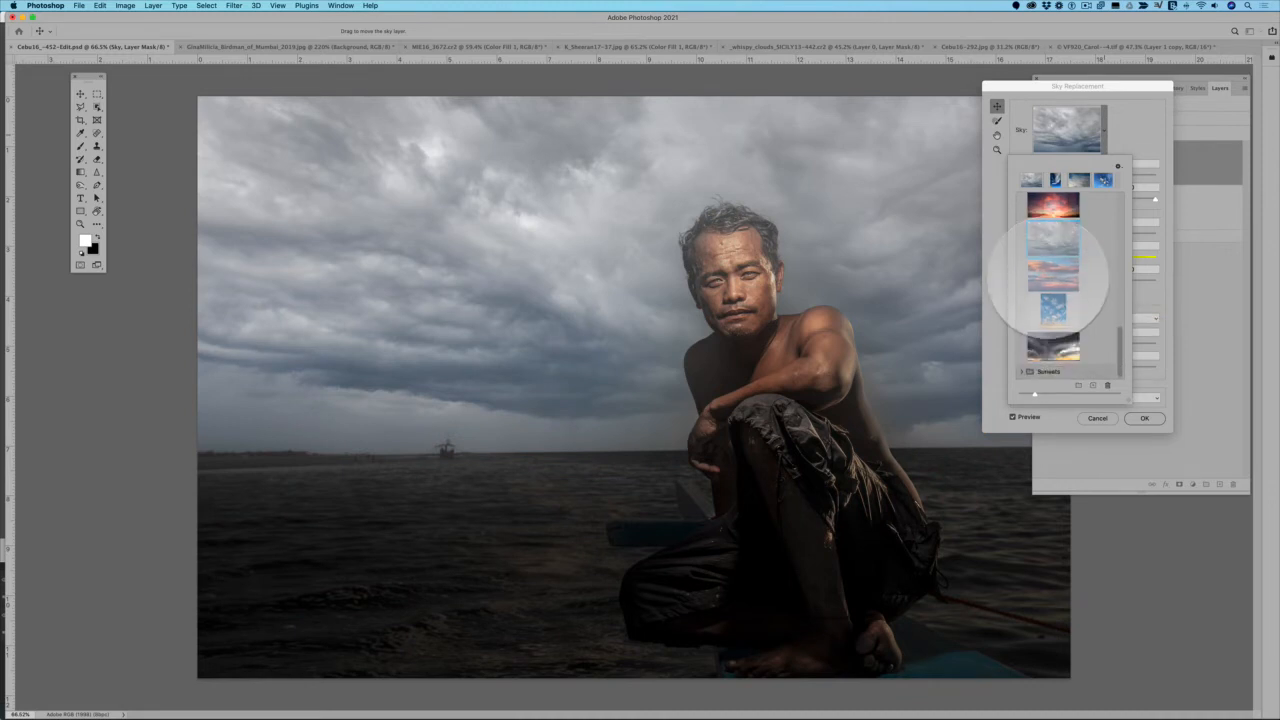
left_click(1053, 272)
scroll(1049, 280, "up", 3)
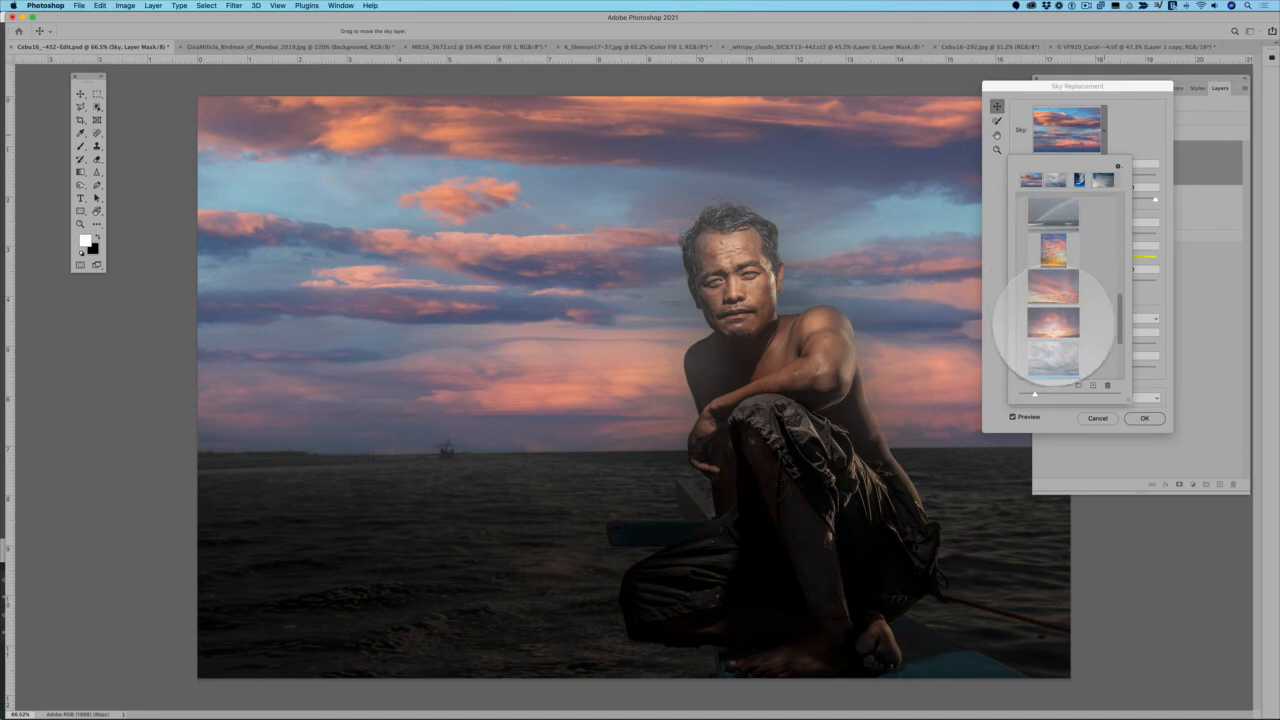
left_click(1053, 322)
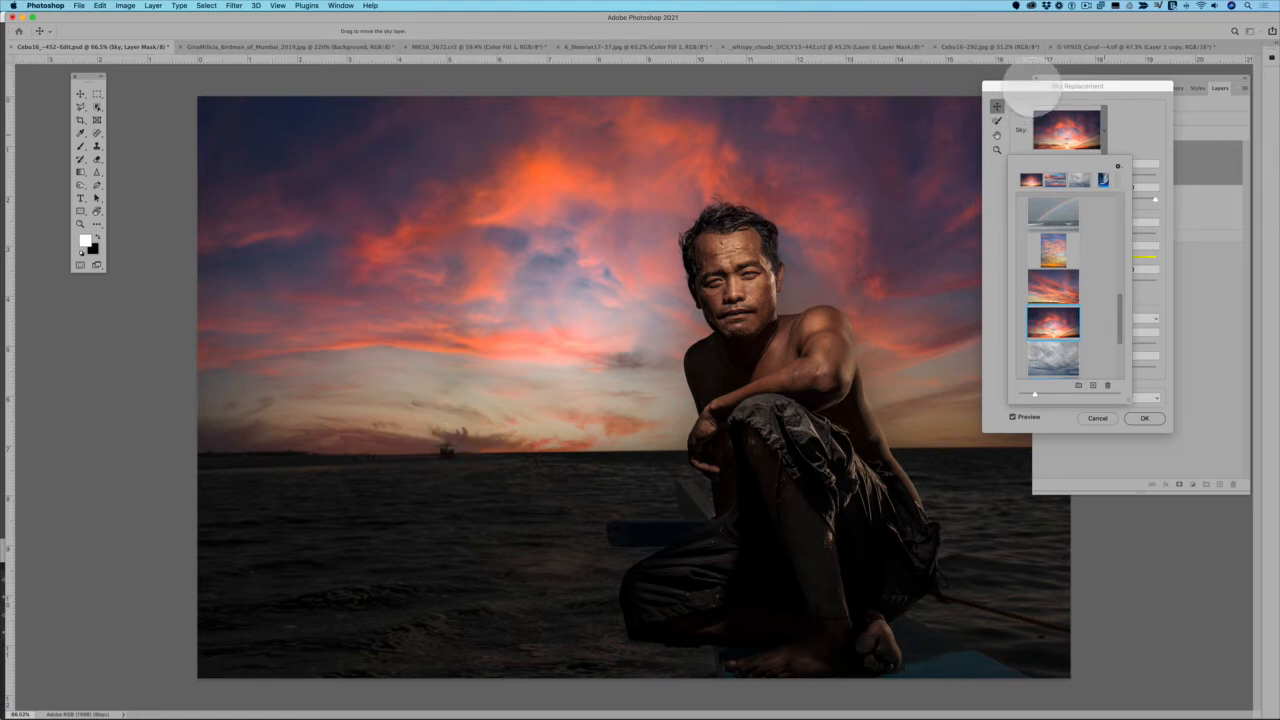
left_click_drag(1032, 86, 1093, 90)
left_click_drag(1075, 130, 995, 143)
Inspect the man's hair edges against the sunset and set the sky's Temperature to -22 and Brightness to -28
scroll(770, 260, "up", 3)
scroll(770, 260, "up", 2)
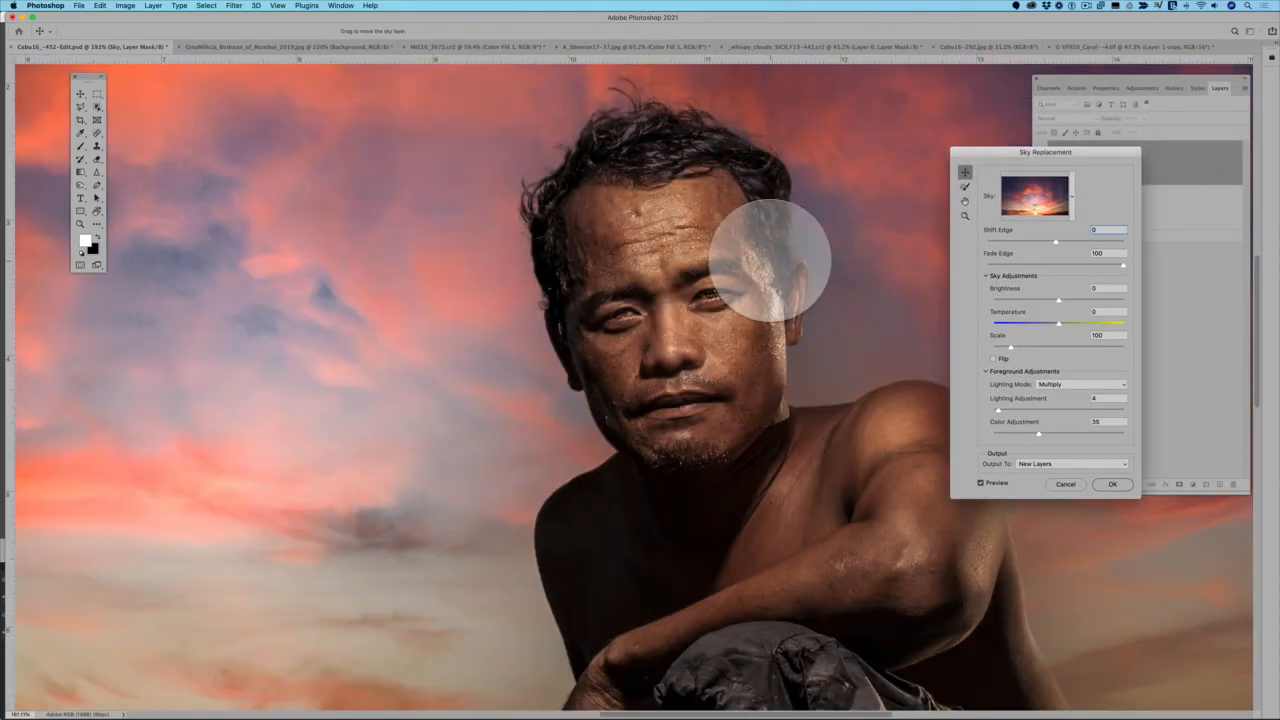
scroll(714, 120, "up", 3)
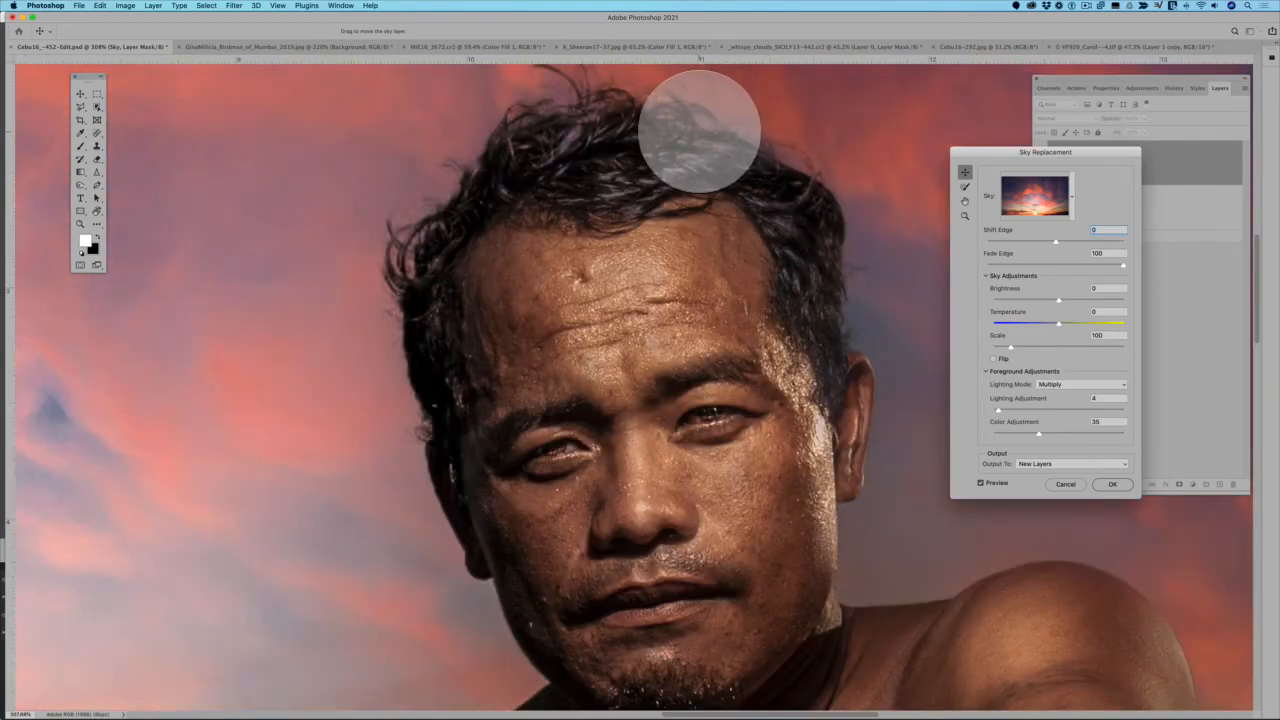
scroll(700, 130, "down", 2)
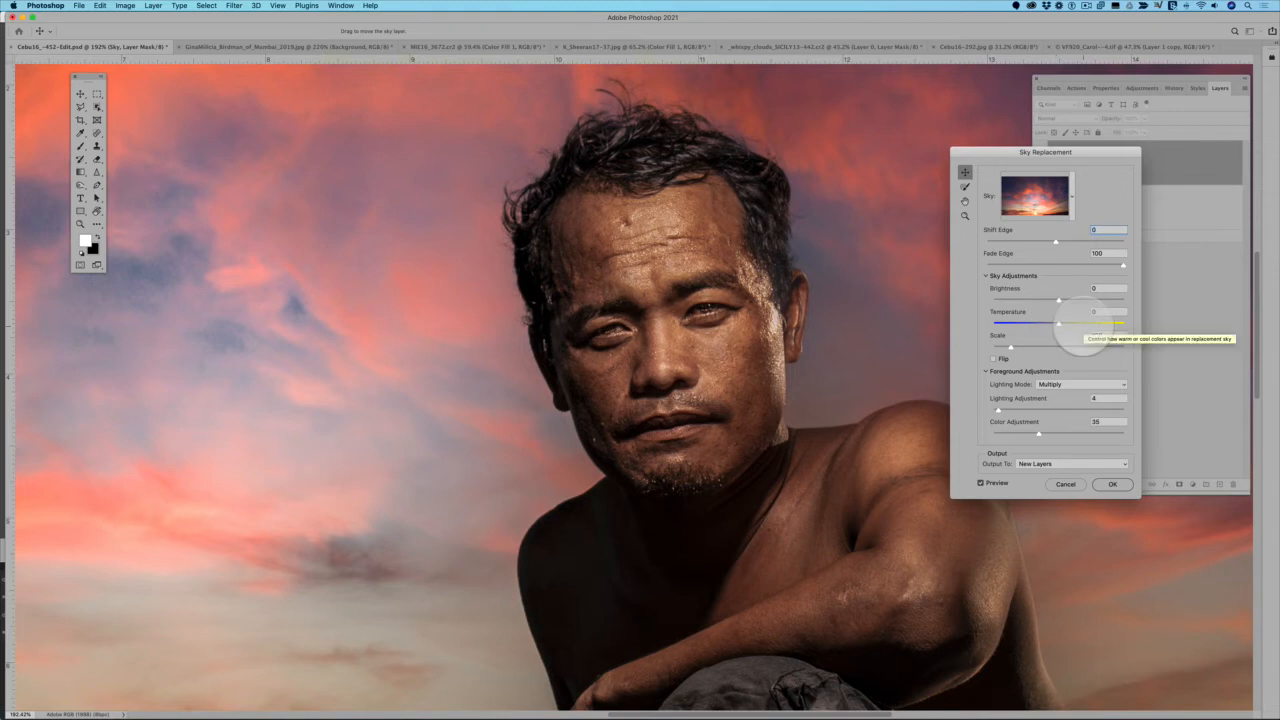
left_click_drag(1058, 325, 1056, 323)
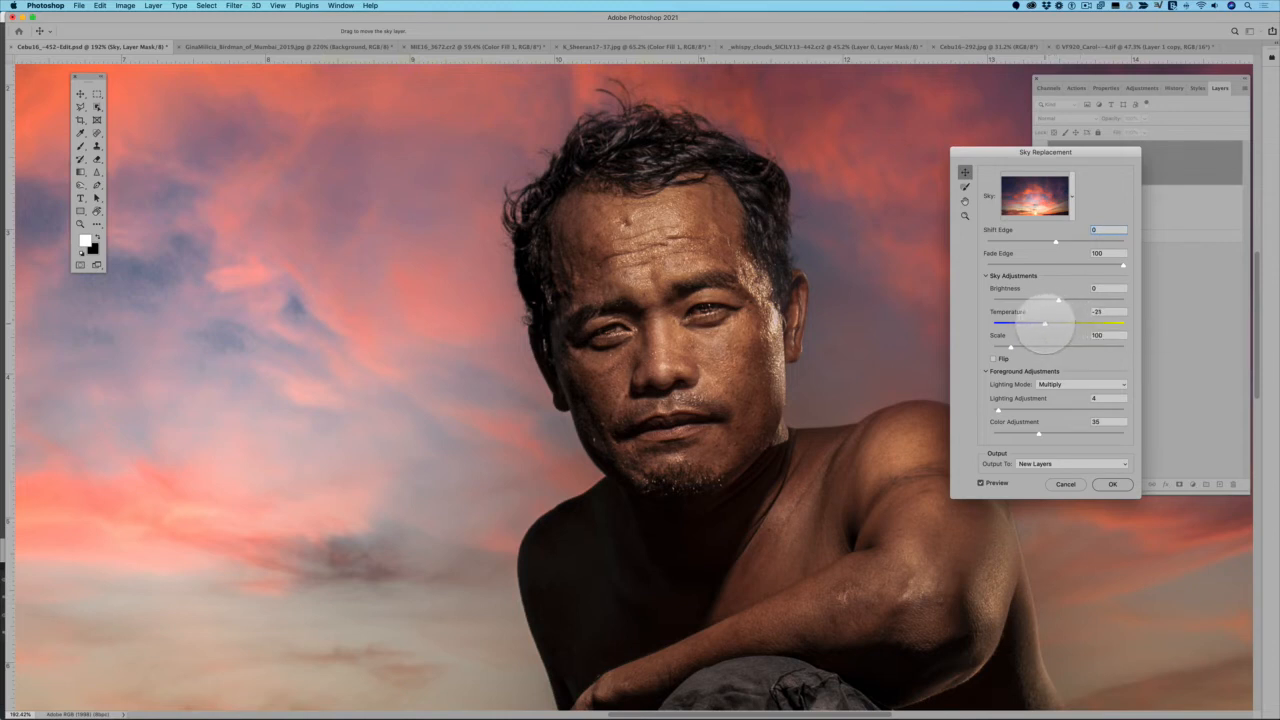
left_click_drag(1058, 300, 1052, 299)
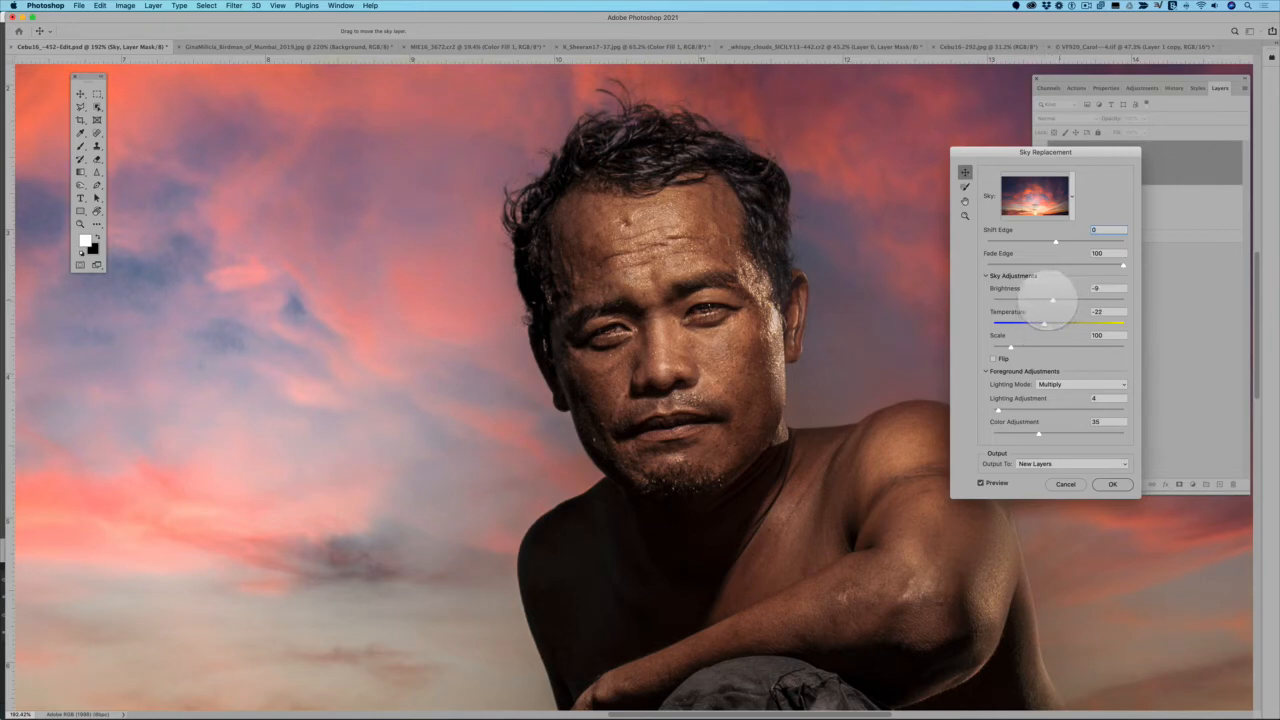
scroll(883, 335, "down", 10)
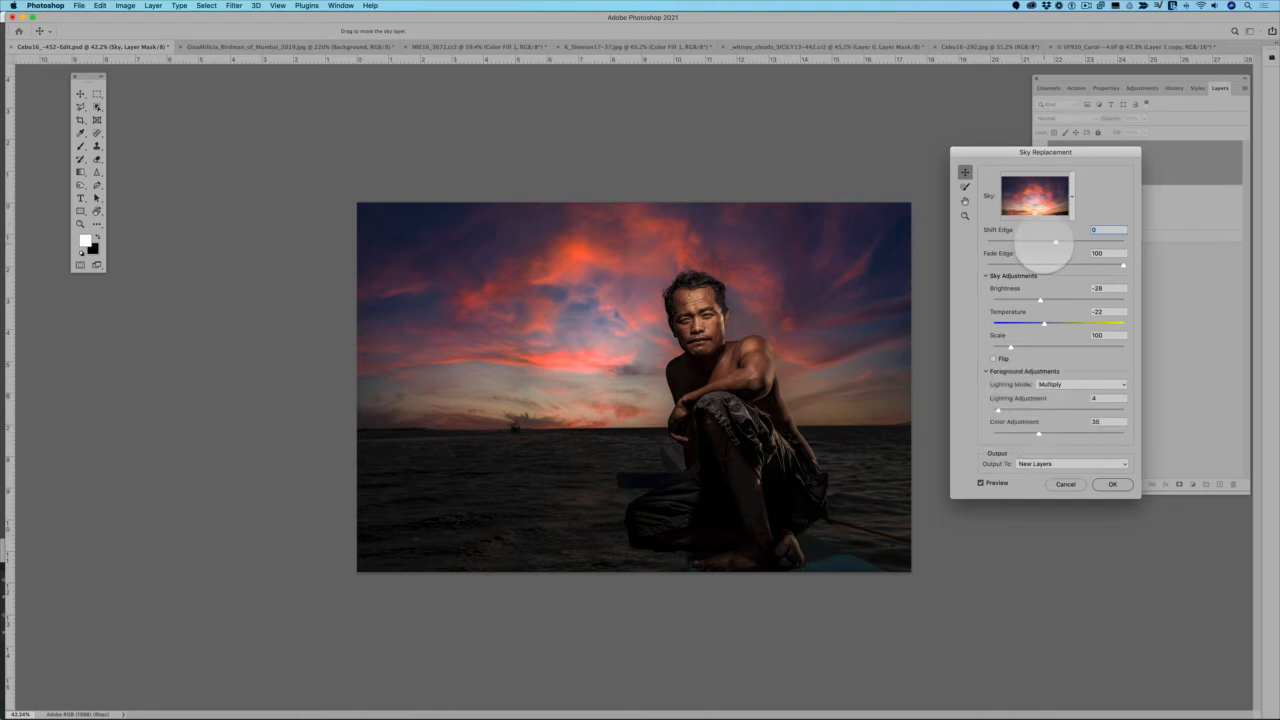
Set Shift Edge to -30 and Fade Edge to 90, then apply the sunset Sky Replacement to new layers
scroll(703, 294, "up", 10)
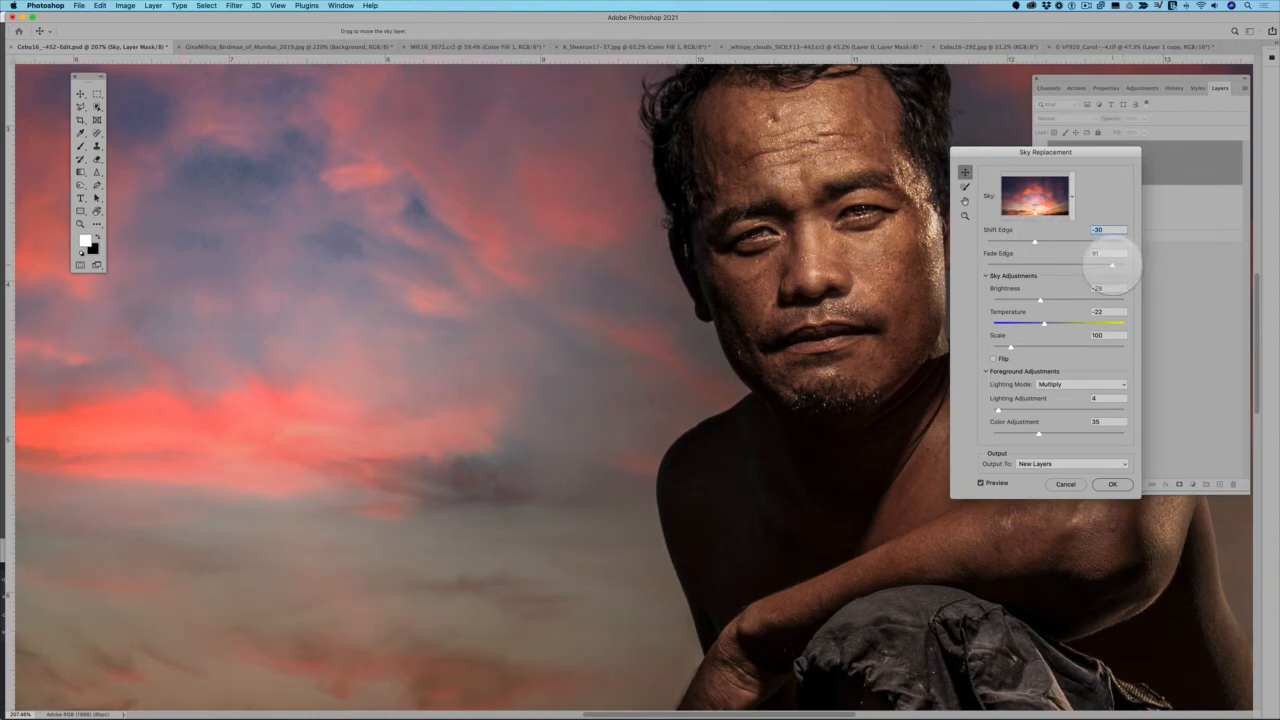
key("super+0")
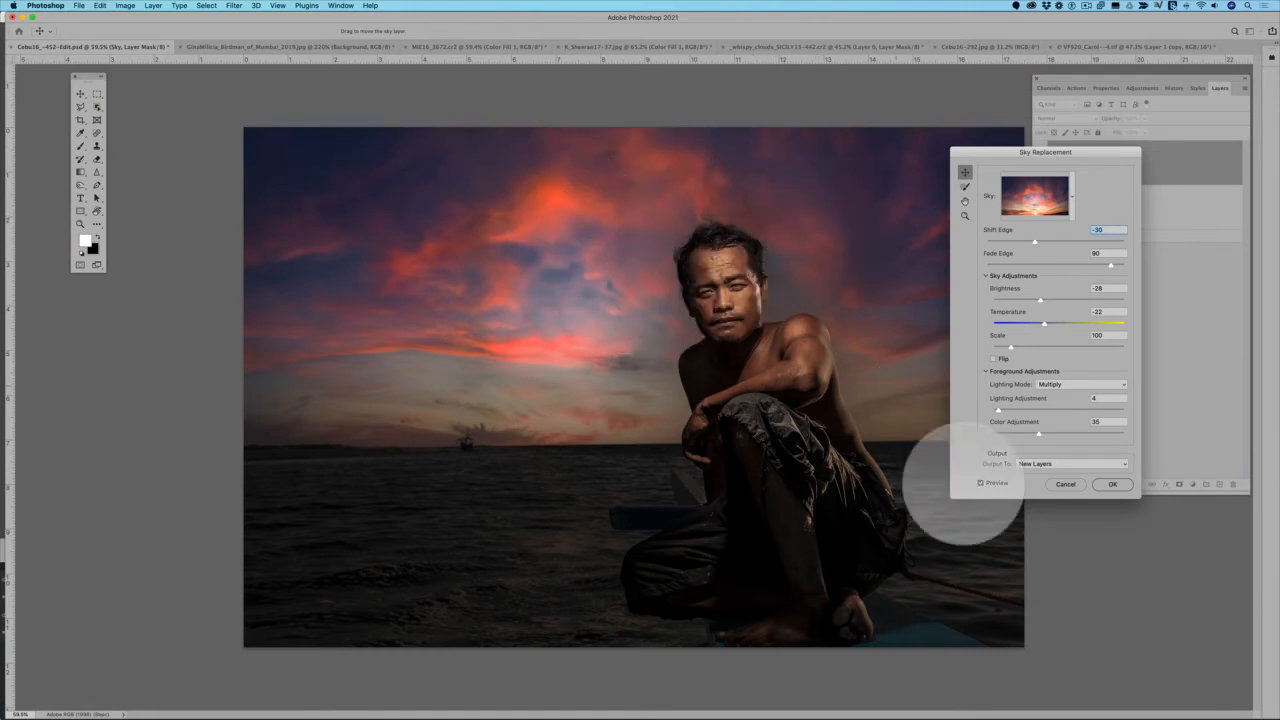
left_click(1112, 484)
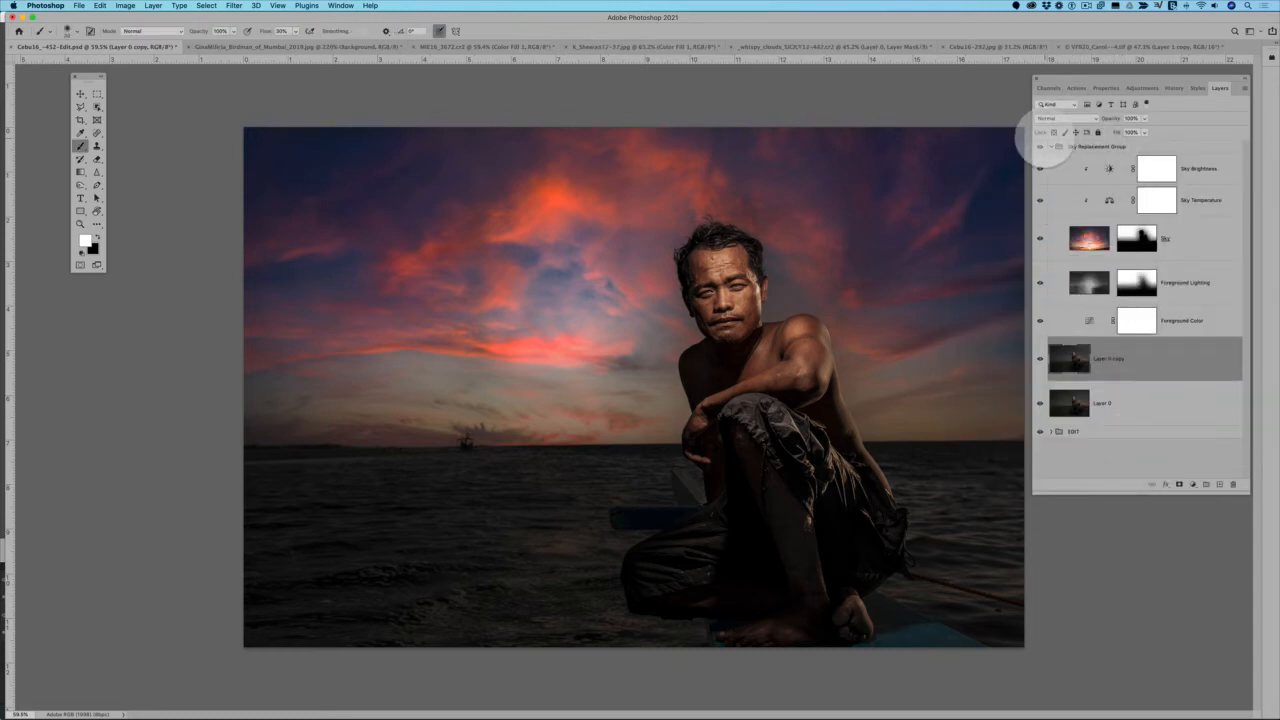
Examine the layers inside the Sky Replacement Group, from Foreground Color and Foreground Lighting to Sky
left_click(1051, 147)
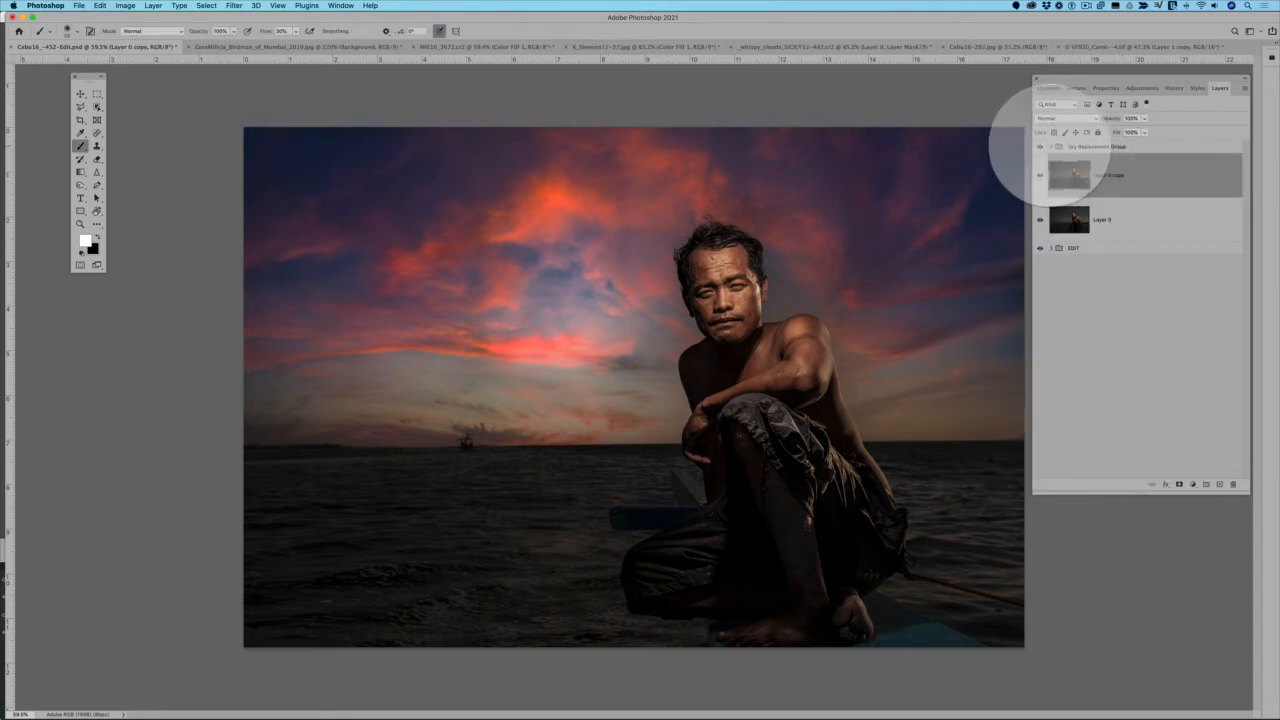
left_click(1051, 147)
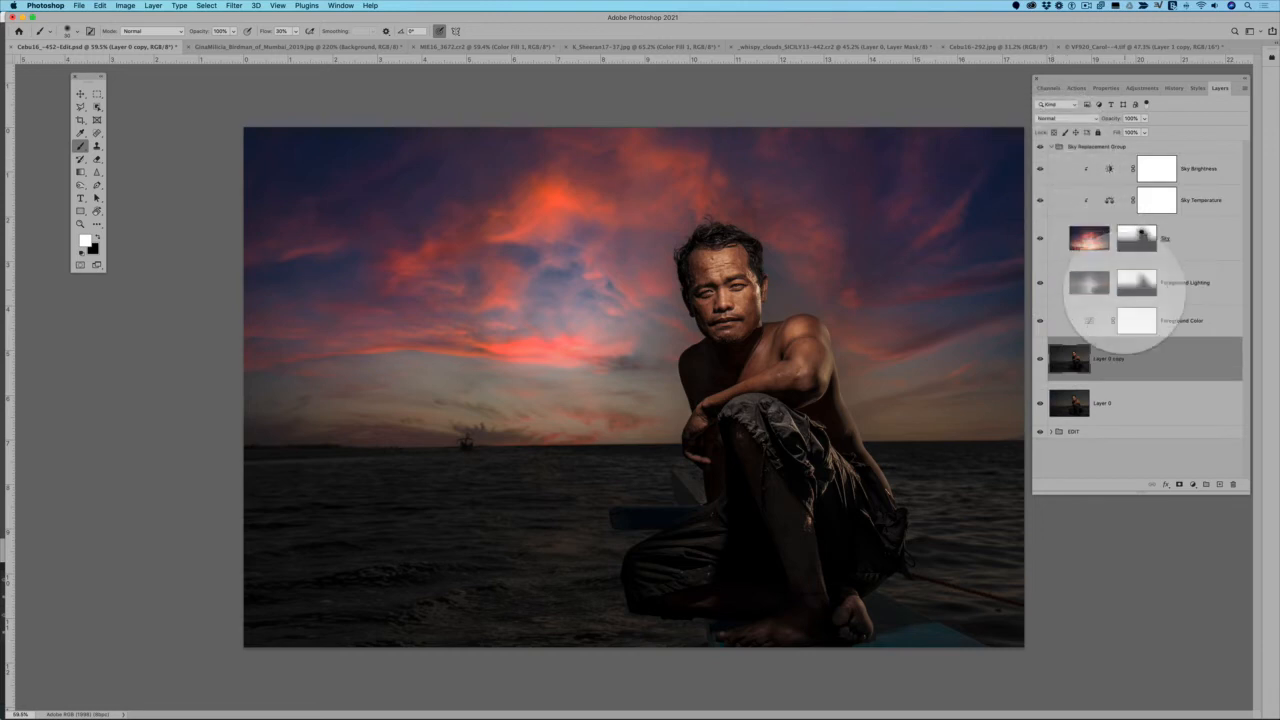
left_click(1160, 320)
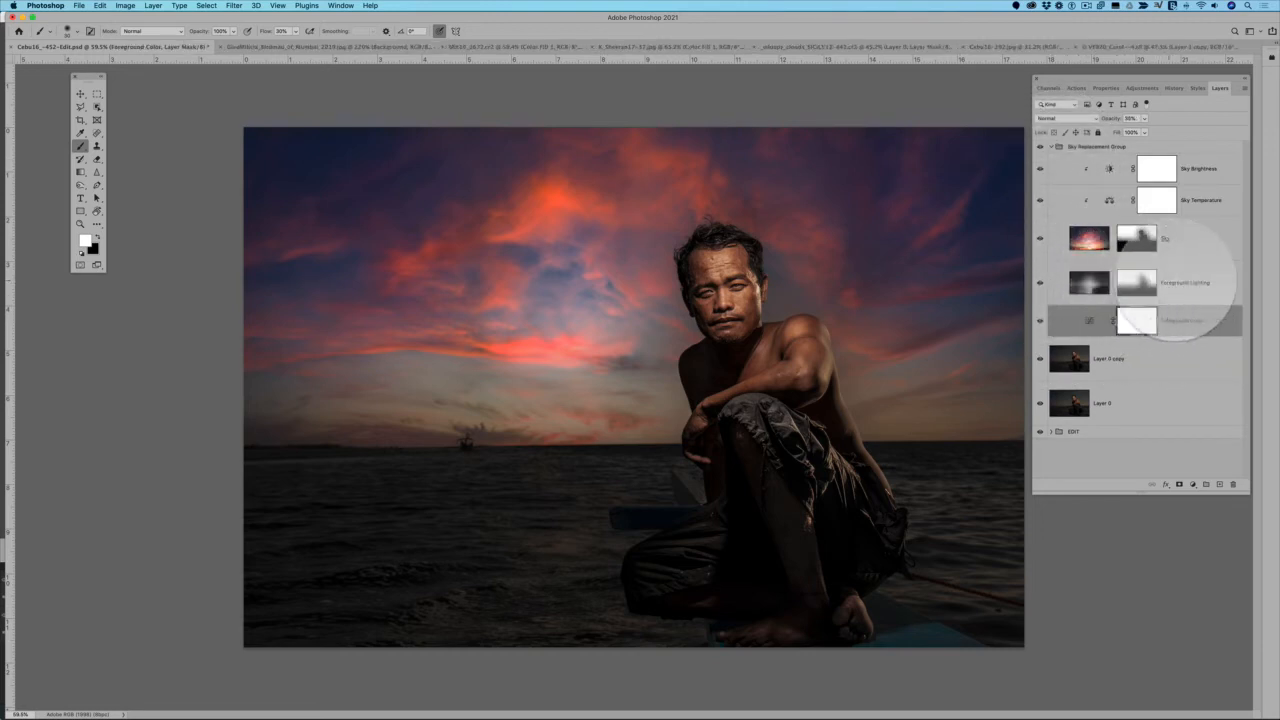
left_click(1178, 284)
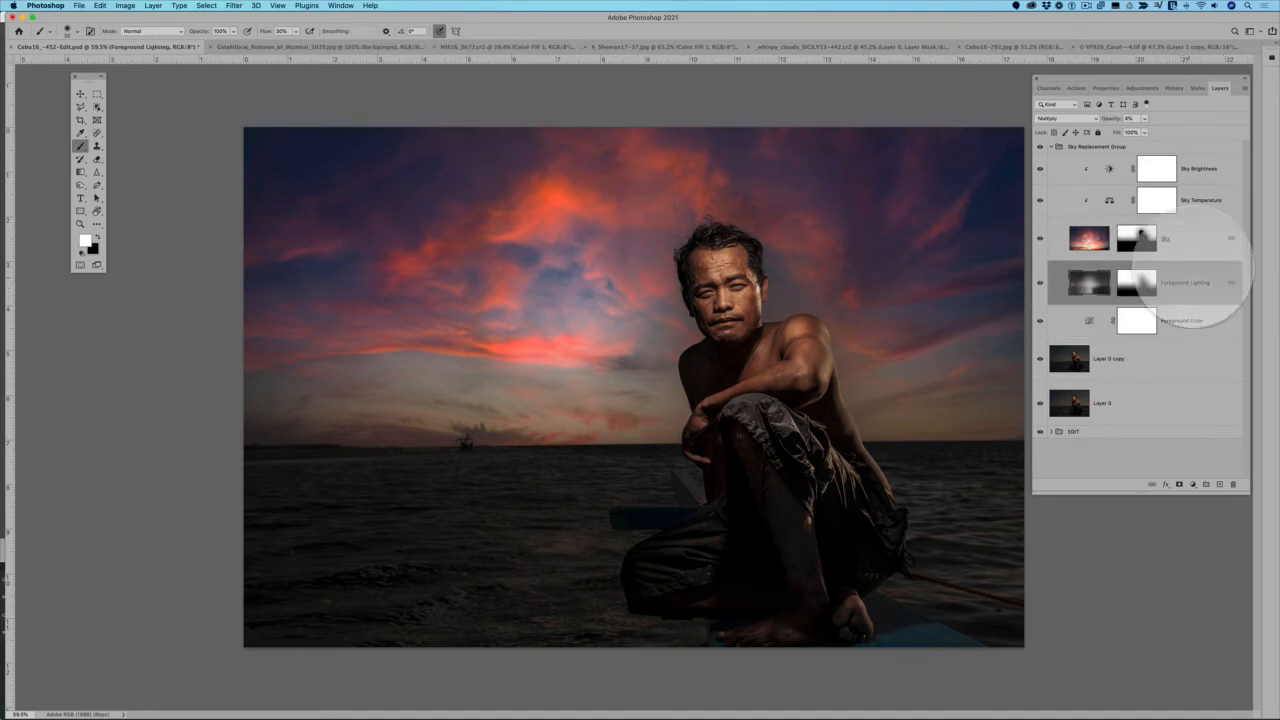
left_click(1175, 238)
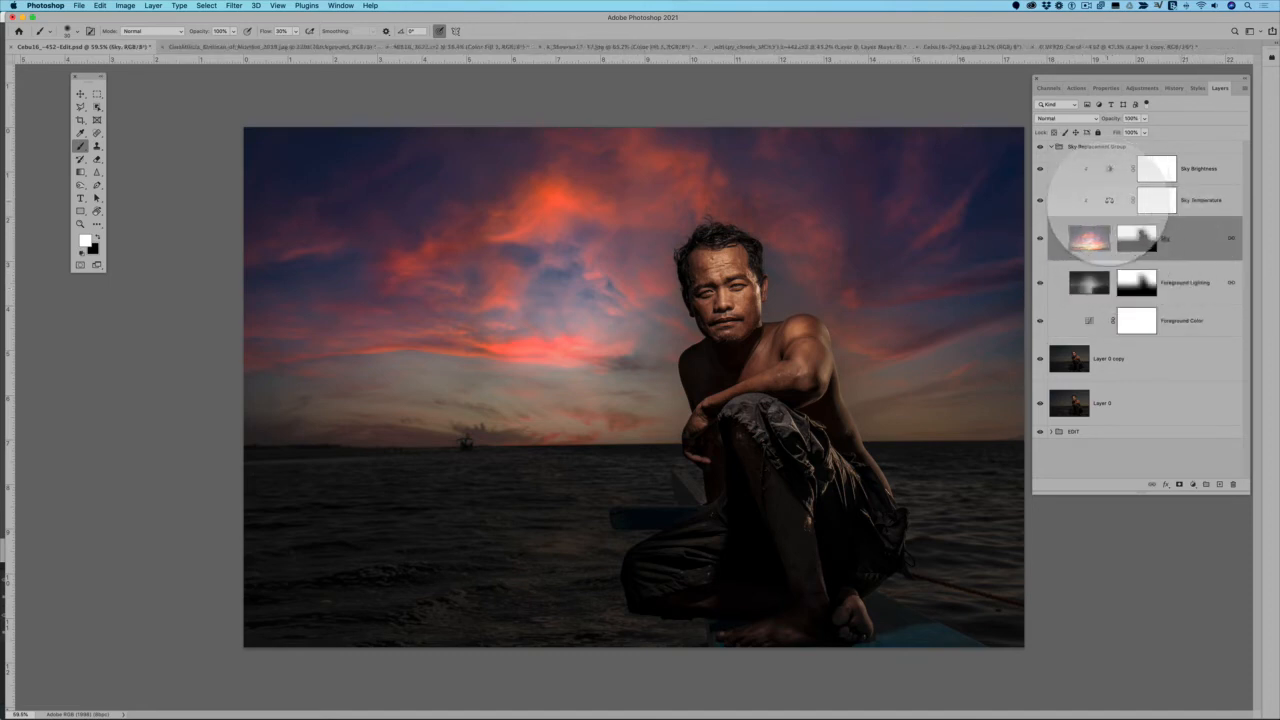
Adjust the Sky Temperature layer's midtone color balance: Cyan-Red -28, Magenta-Green +4, and Yellow-Blue slightly toward yellow
double_click(1108, 199)
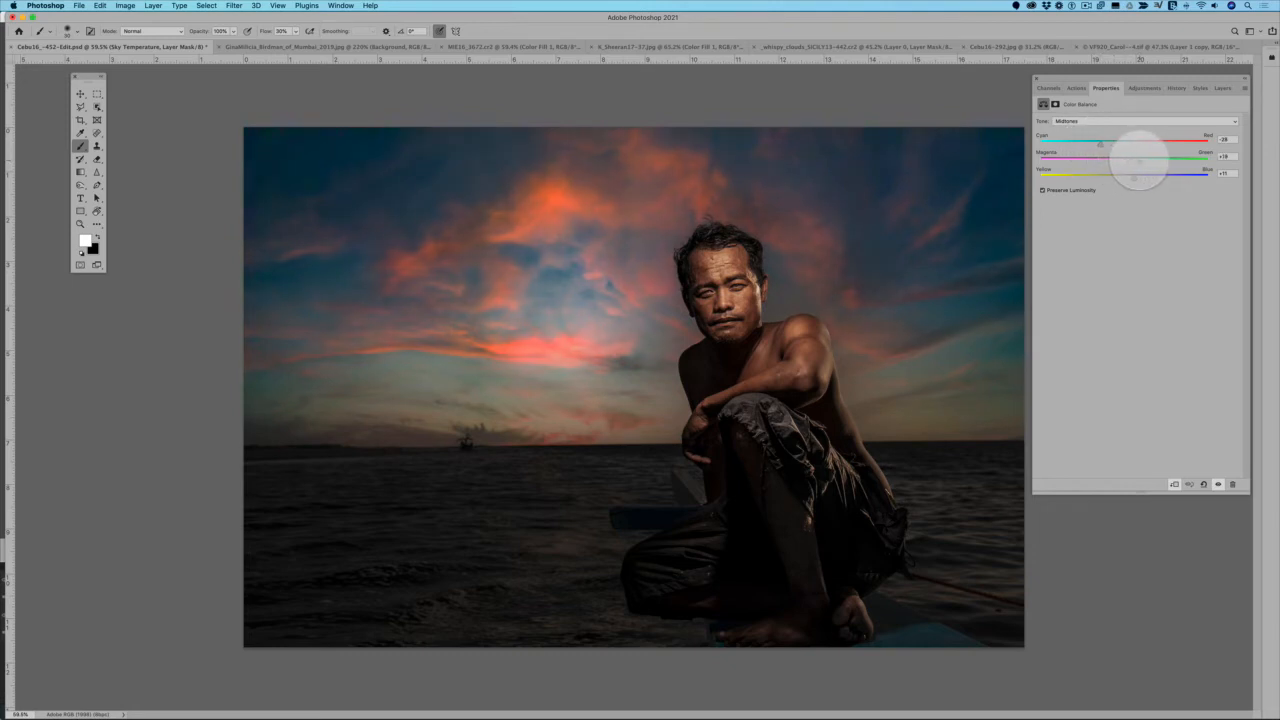
left_click_drag(1123, 160, 1144, 160)
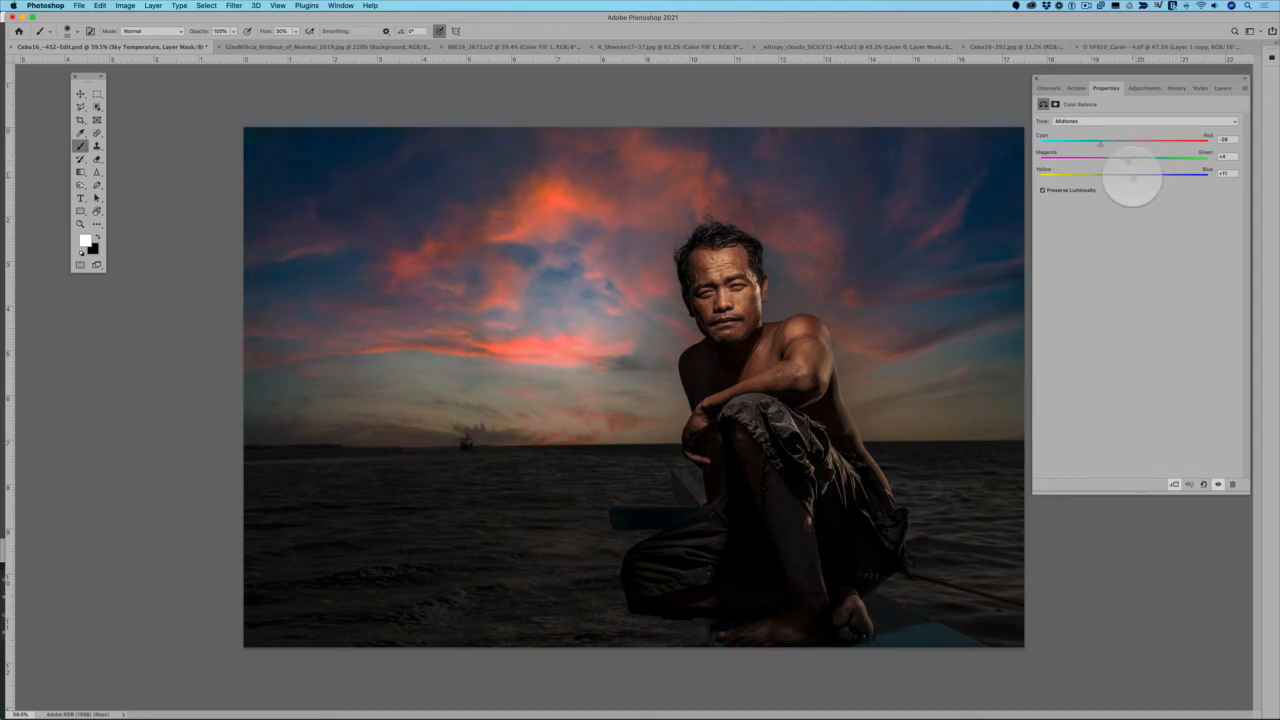
left_click_drag(1132, 176, 1120, 176)
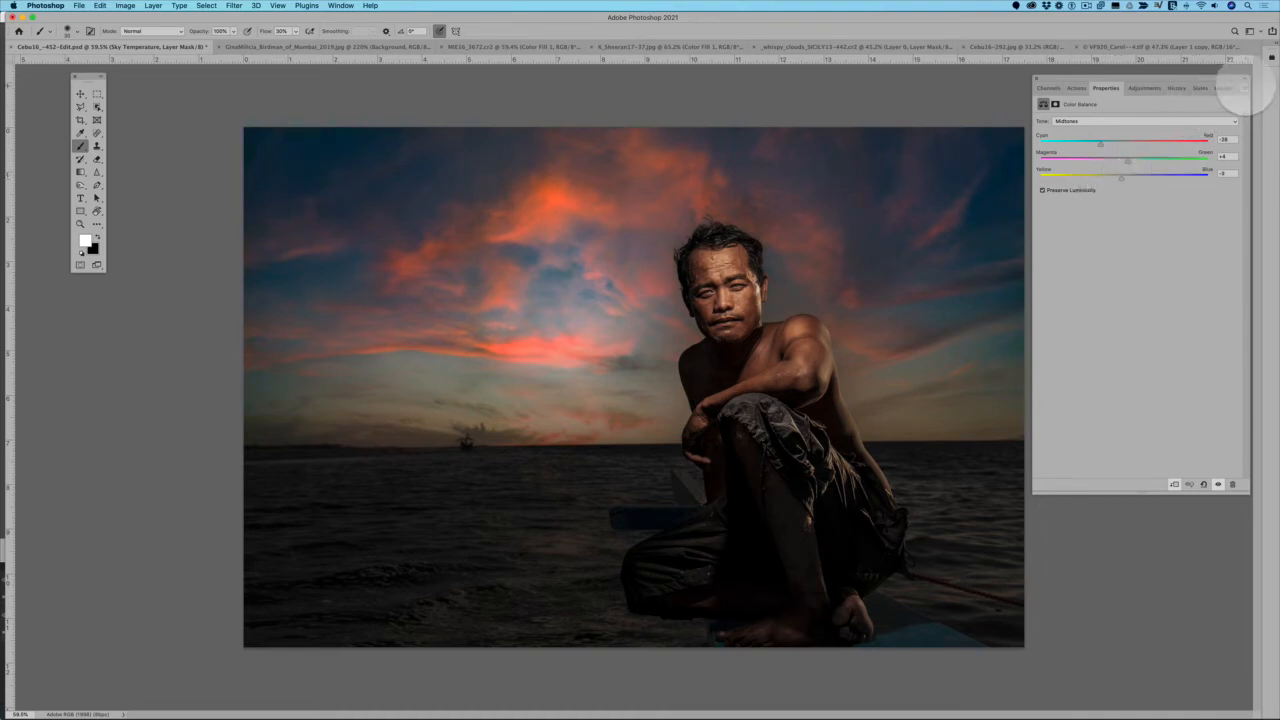
left_click(1222, 88)
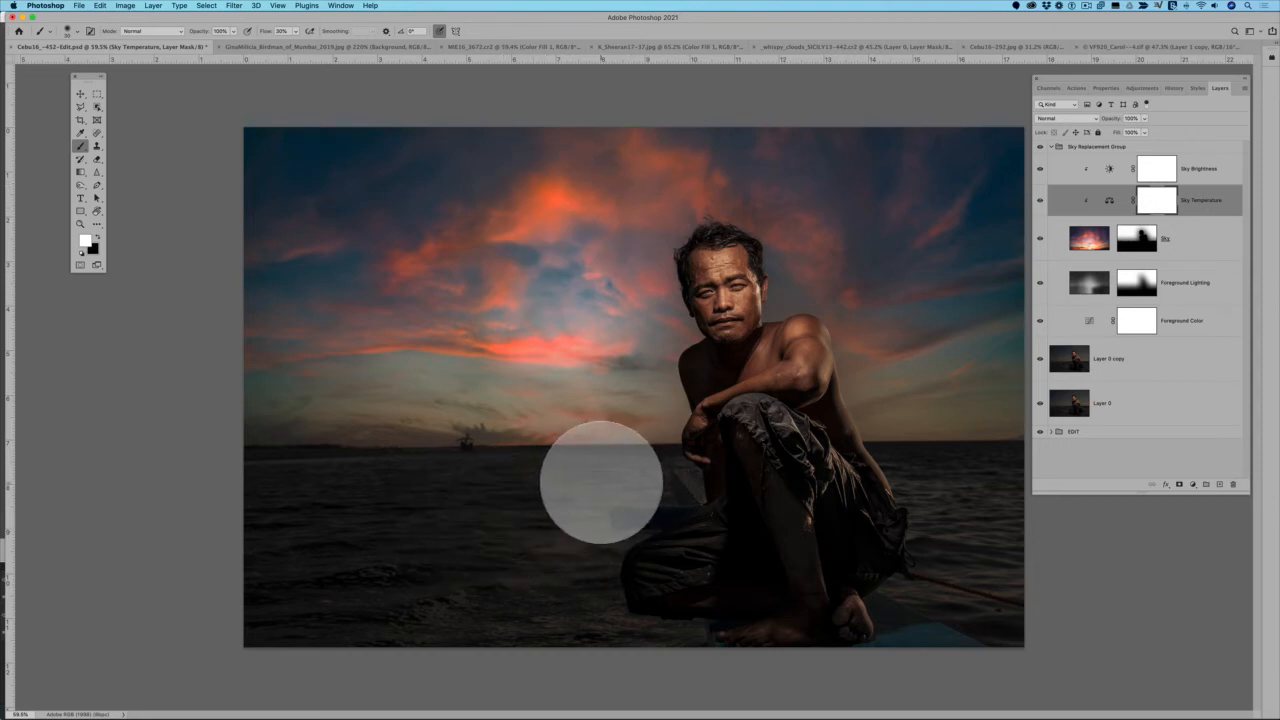
Copy the Sky layer and paste the copy above the collapsed Sky Replacement Group
left_click(1195, 240)
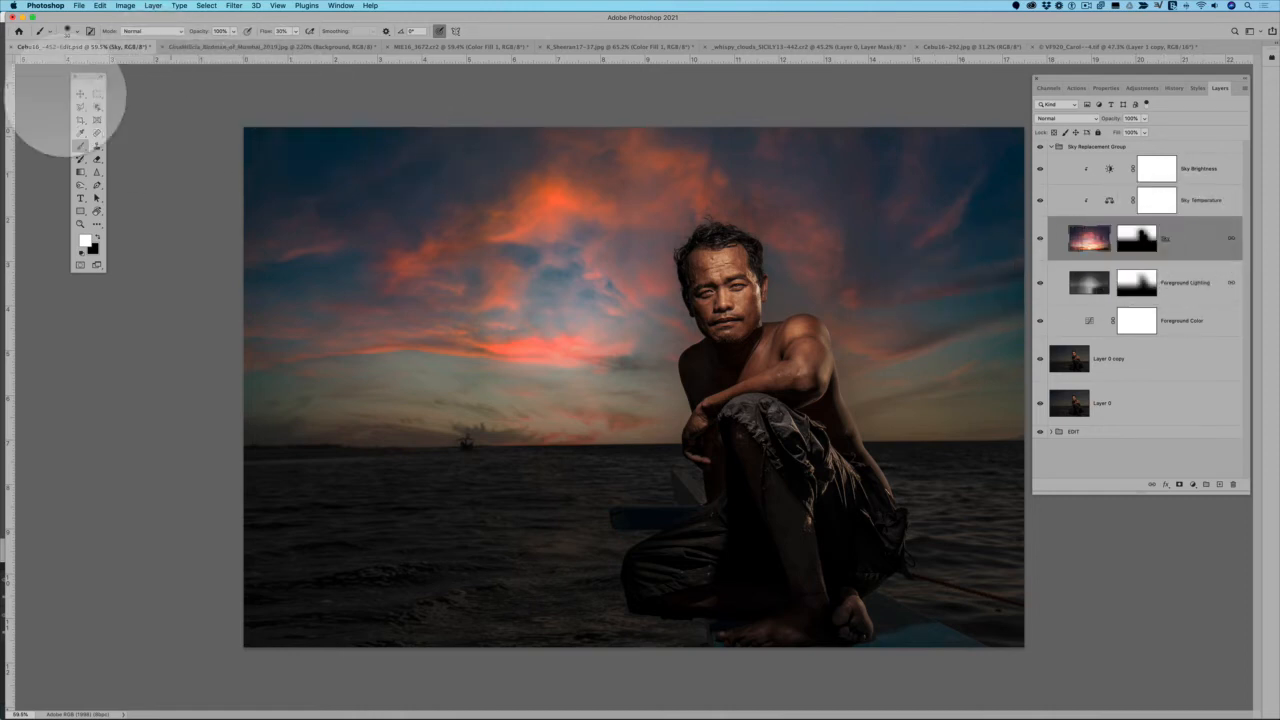
left_click(100, 6)
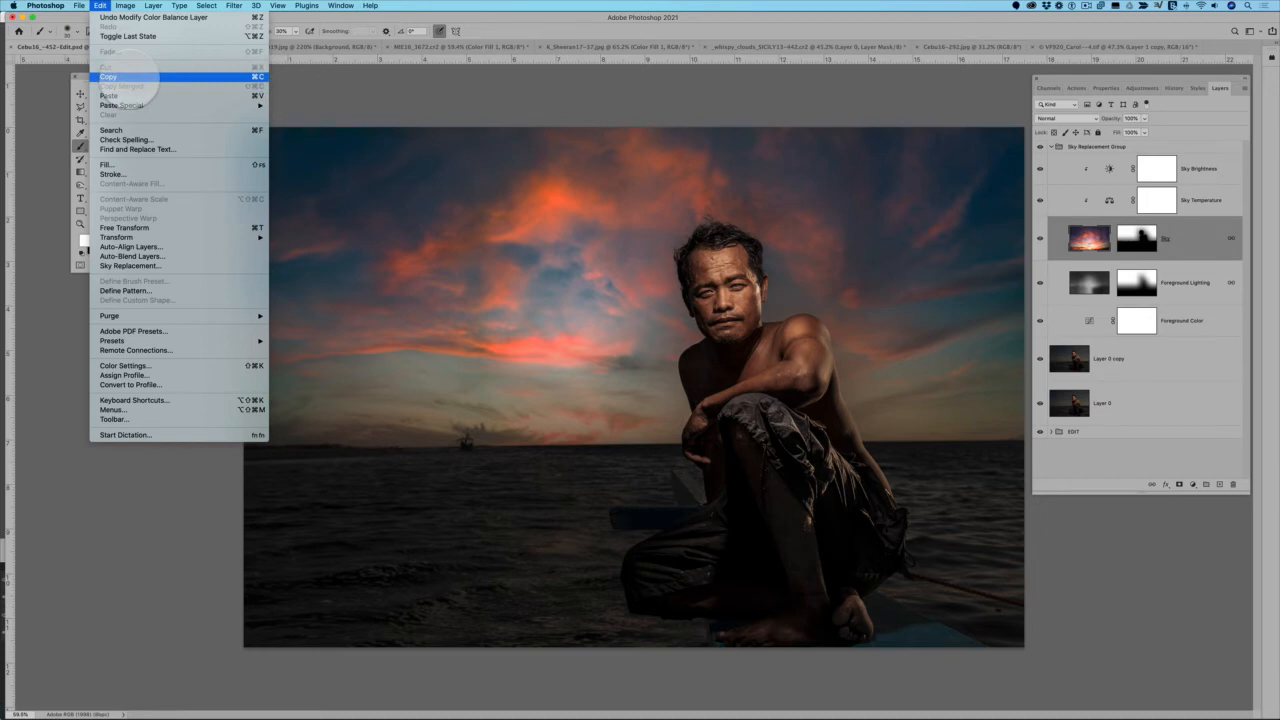
left_click(125, 77)
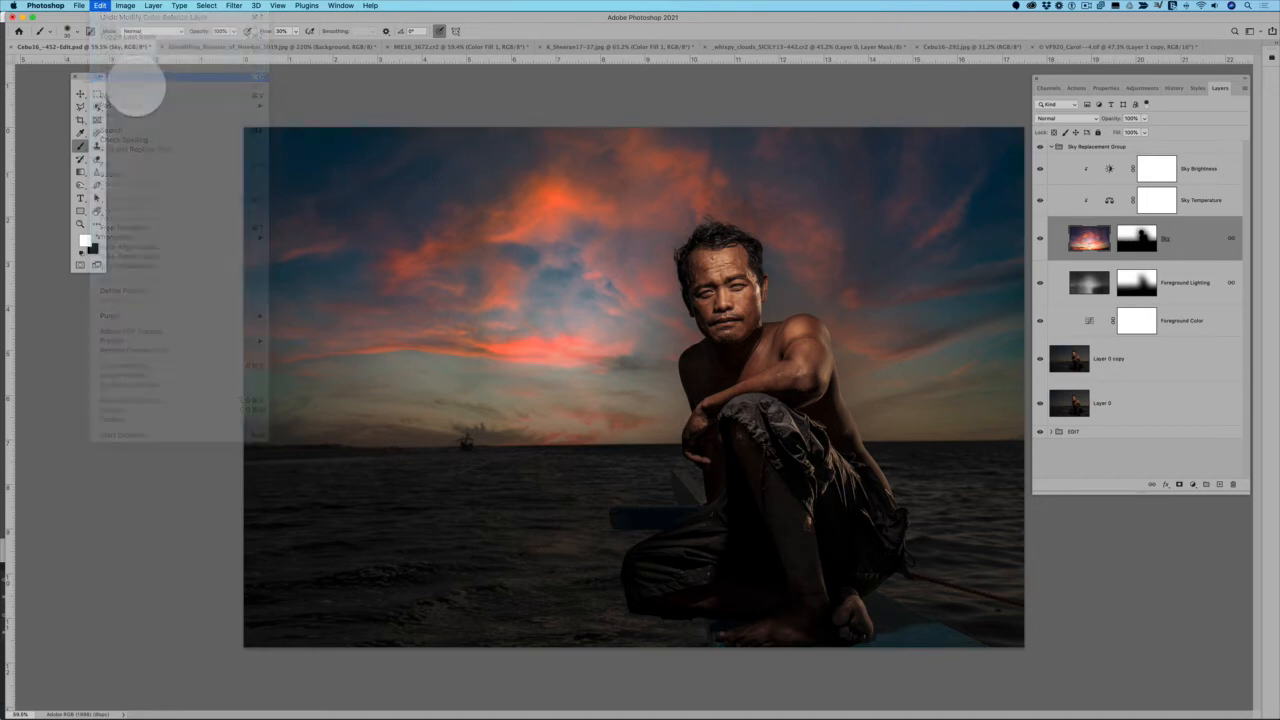
left_click(1052, 147)
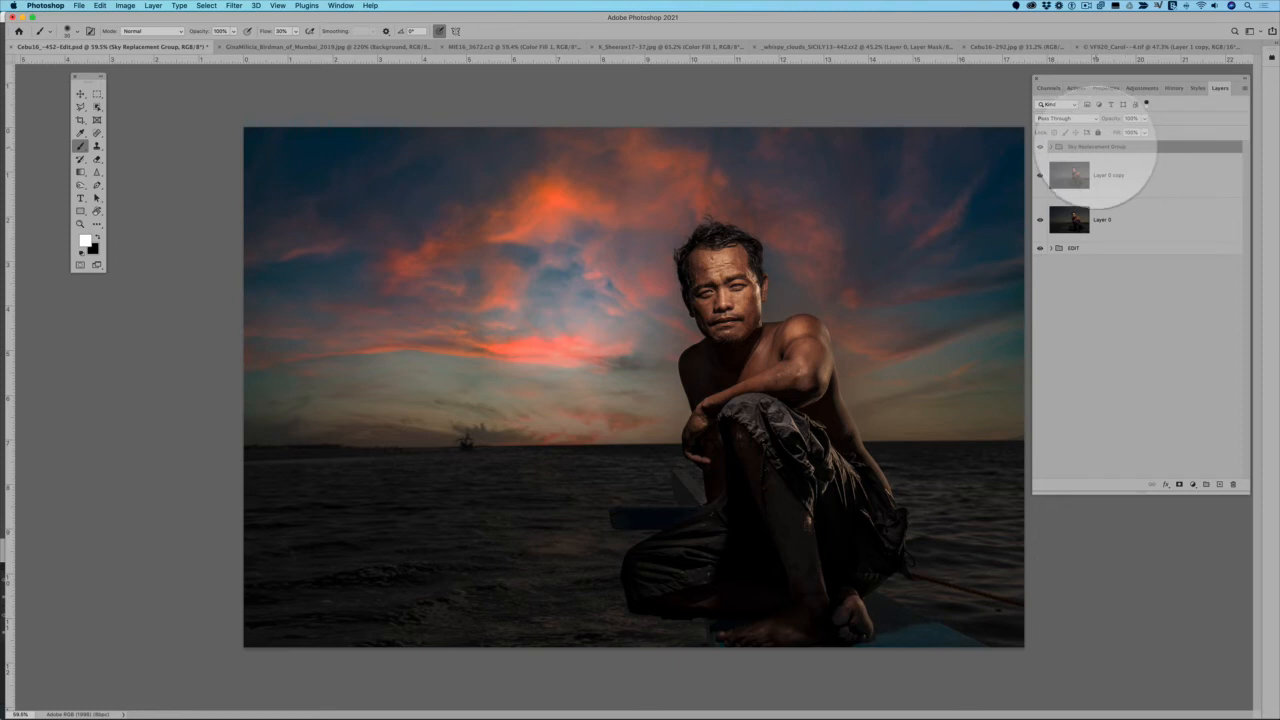
left_click(100, 6)
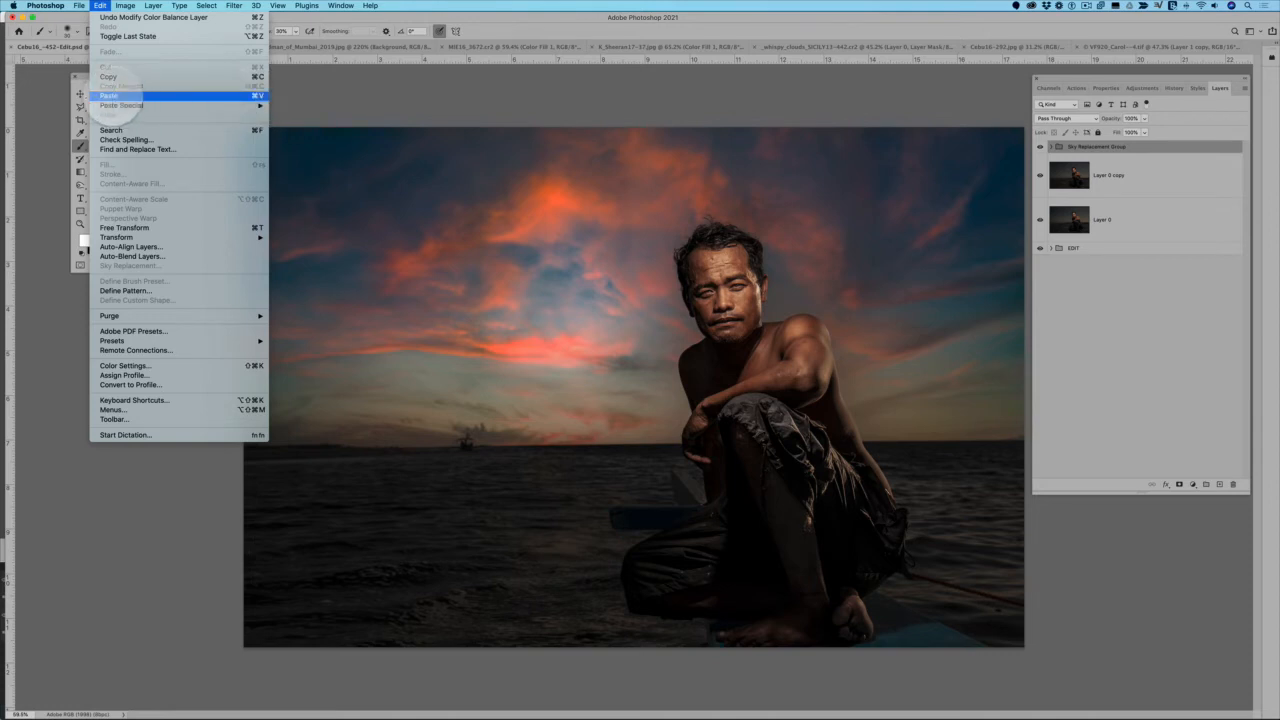
left_click(112, 95)
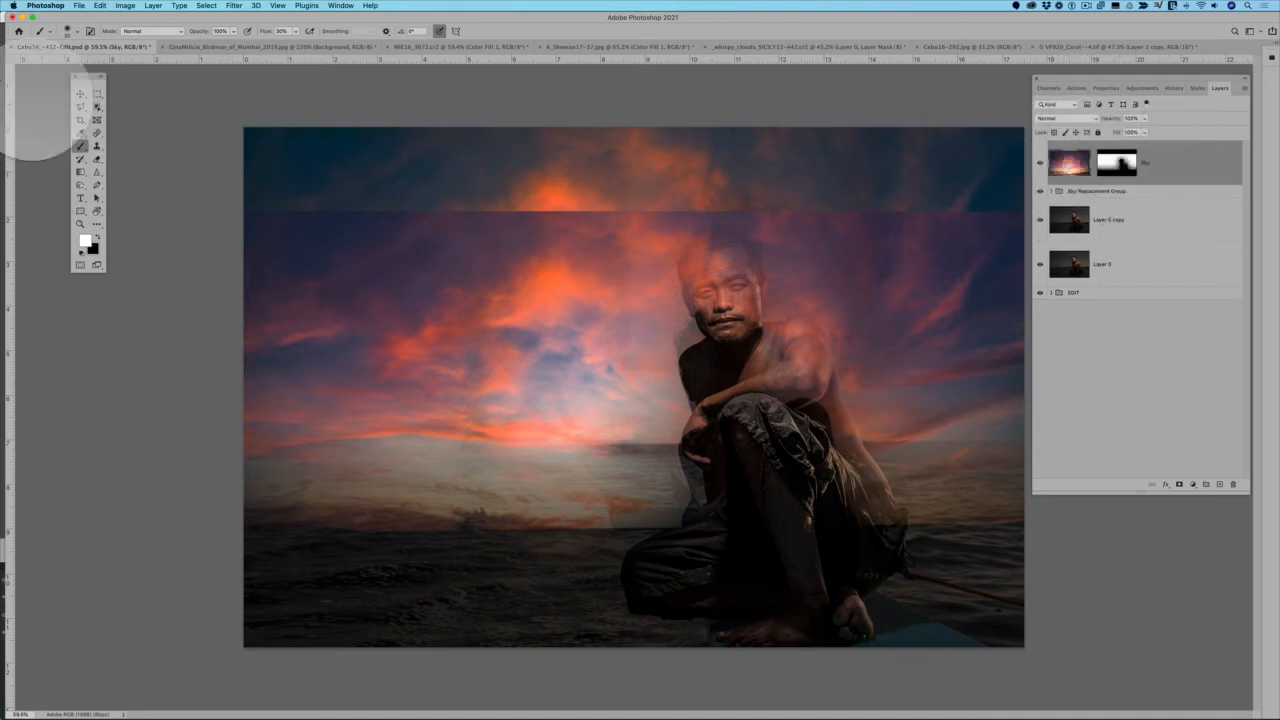
Delete the pasted Sky layer's mask and align the full sunset image with the canvas sides near its upper edge
left_click(80, 93)
mouse_move(443, 297)
left_mouse_down()
mouse_move(486, 294)
mouse_move(417, 375)
mouse_move(603, 437)
mouse_move(591, 303)
mouse_move(380, 391)
mouse_move(600, 311)
mouse_move(543, 386)
mouse_move(515, 367)
left_mouse_up()
left_click(1116, 163)
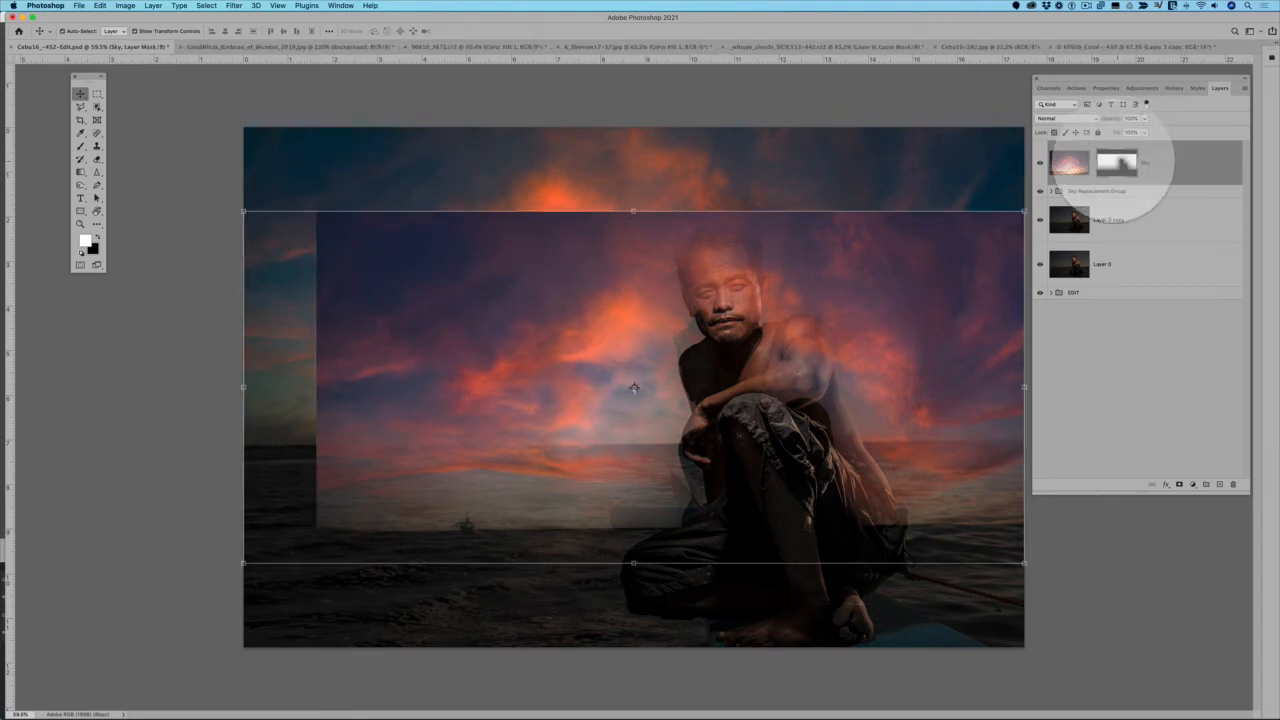
right_click(1112, 162)
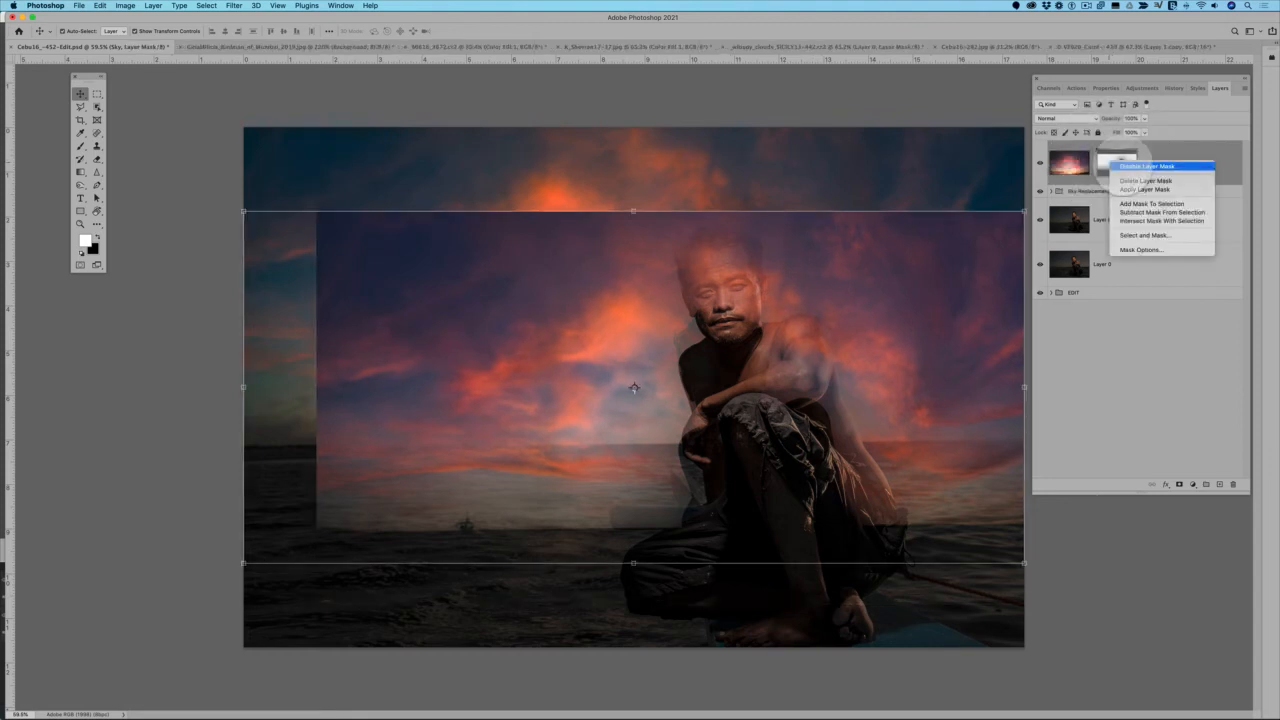
left_click(1145, 180)
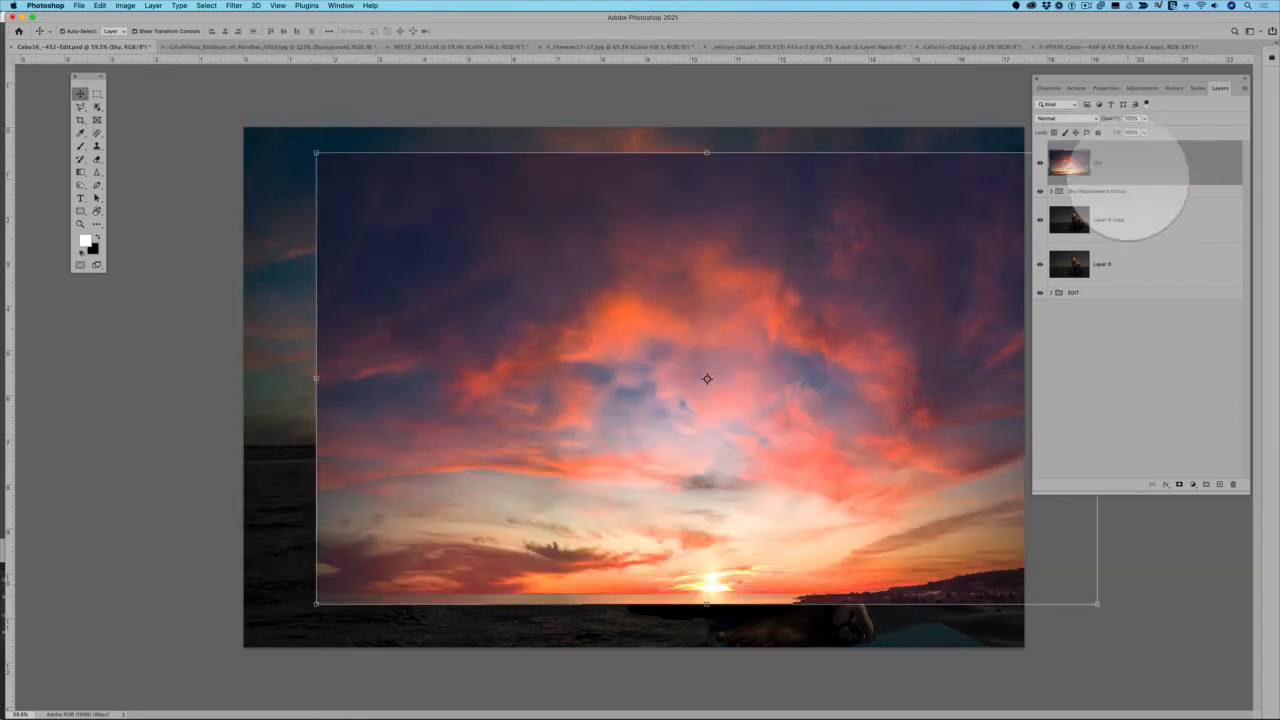
left_click_drag(863, 213, 794, 198)
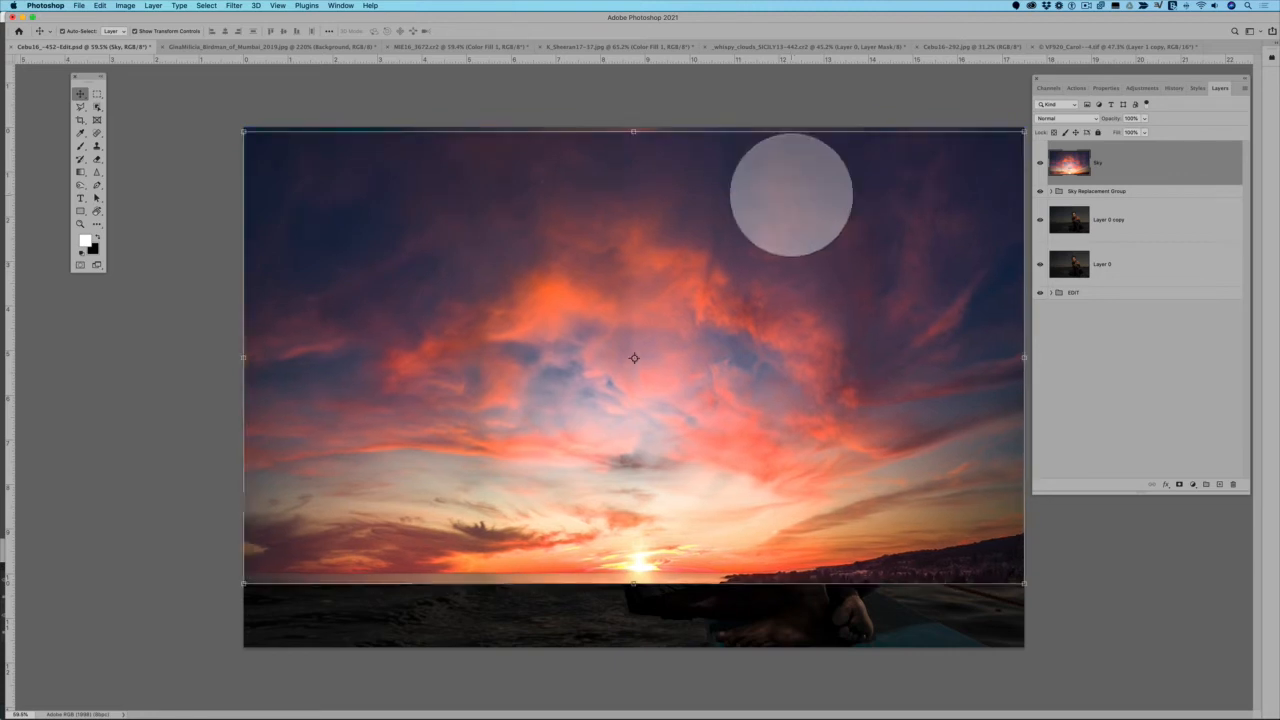
Distort the pasted sky so it is flipped vertically and squashed into a wide band over the sea below the horizon
left_click(100, 6)
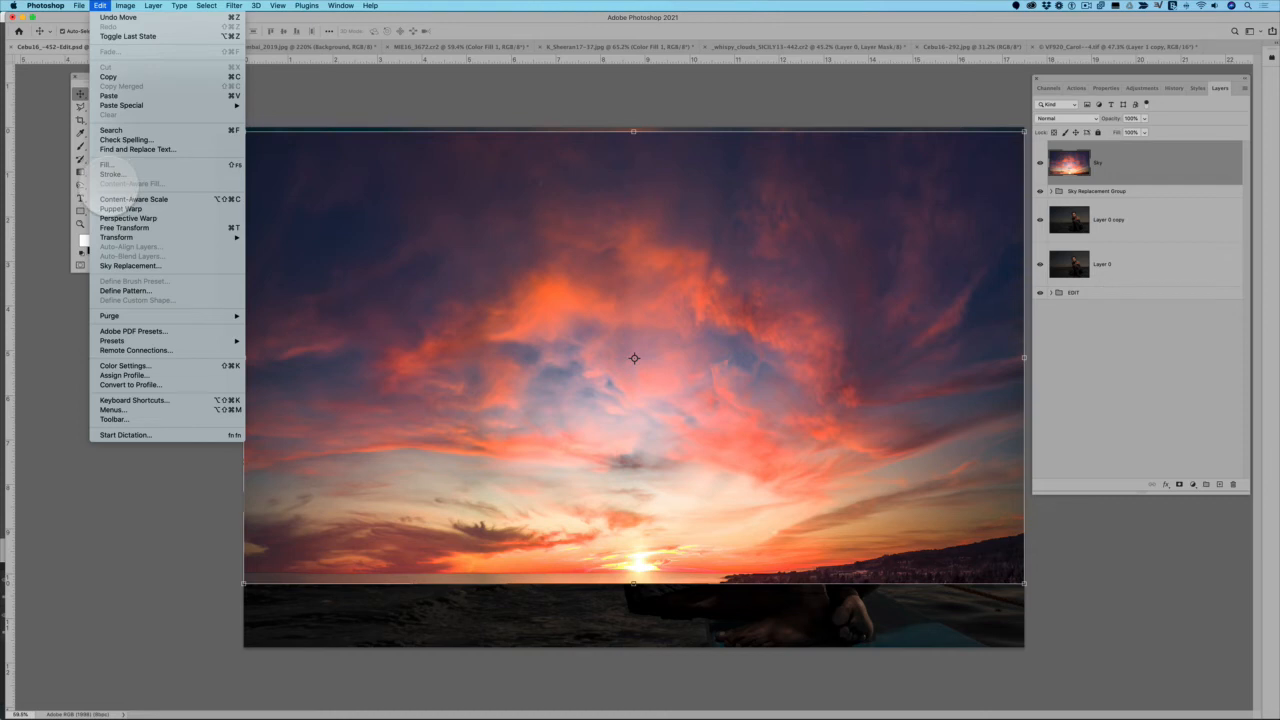
mouse_move(100, 237)
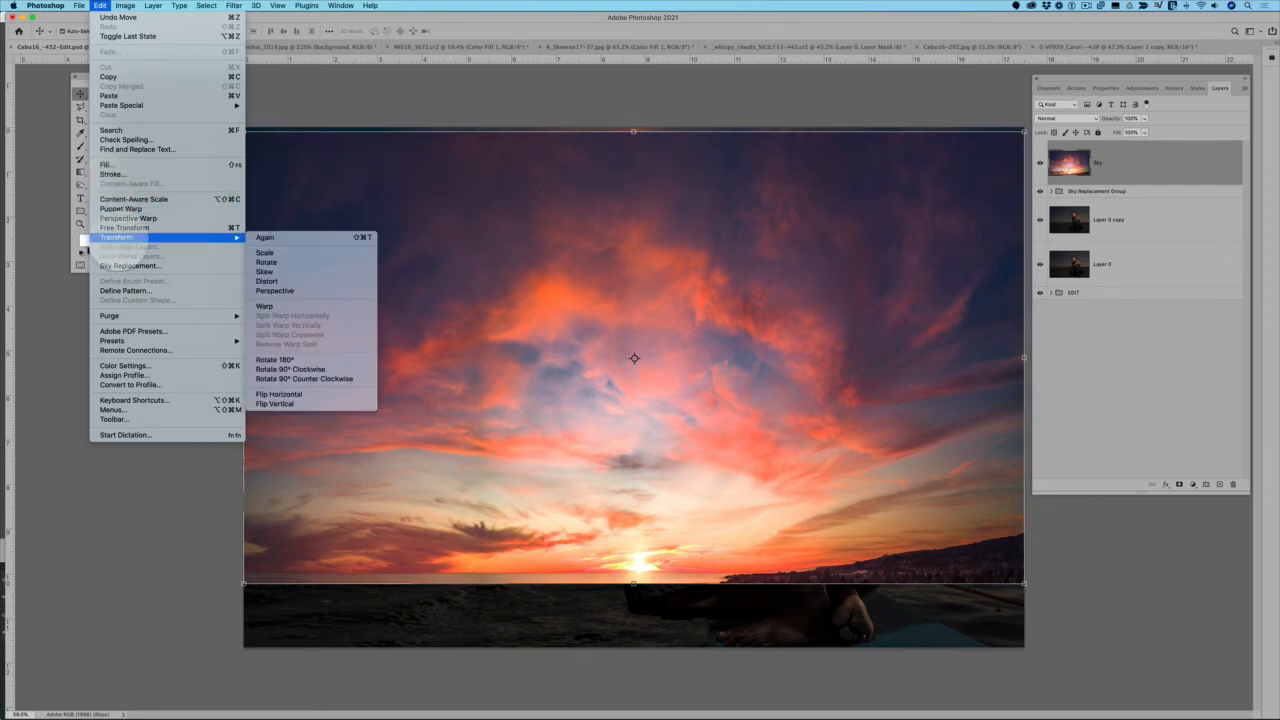
left_click(290, 281)
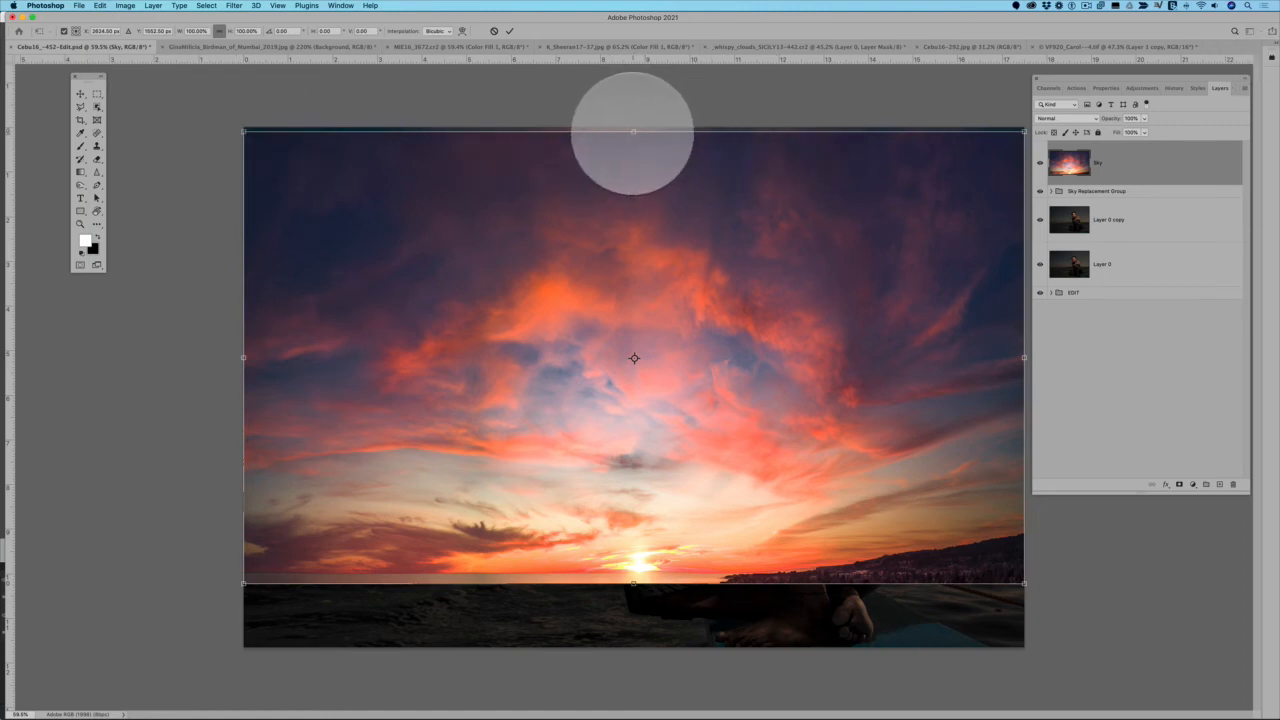
left_click_drag(633, 131, 634, 718)
left_click_drag(650, 613, 629, 566)
mouse_move(628, 516)
left_mouse_down()
mouse_move(626, 499)
mouse_move(638, 510)
left_mouse_up()
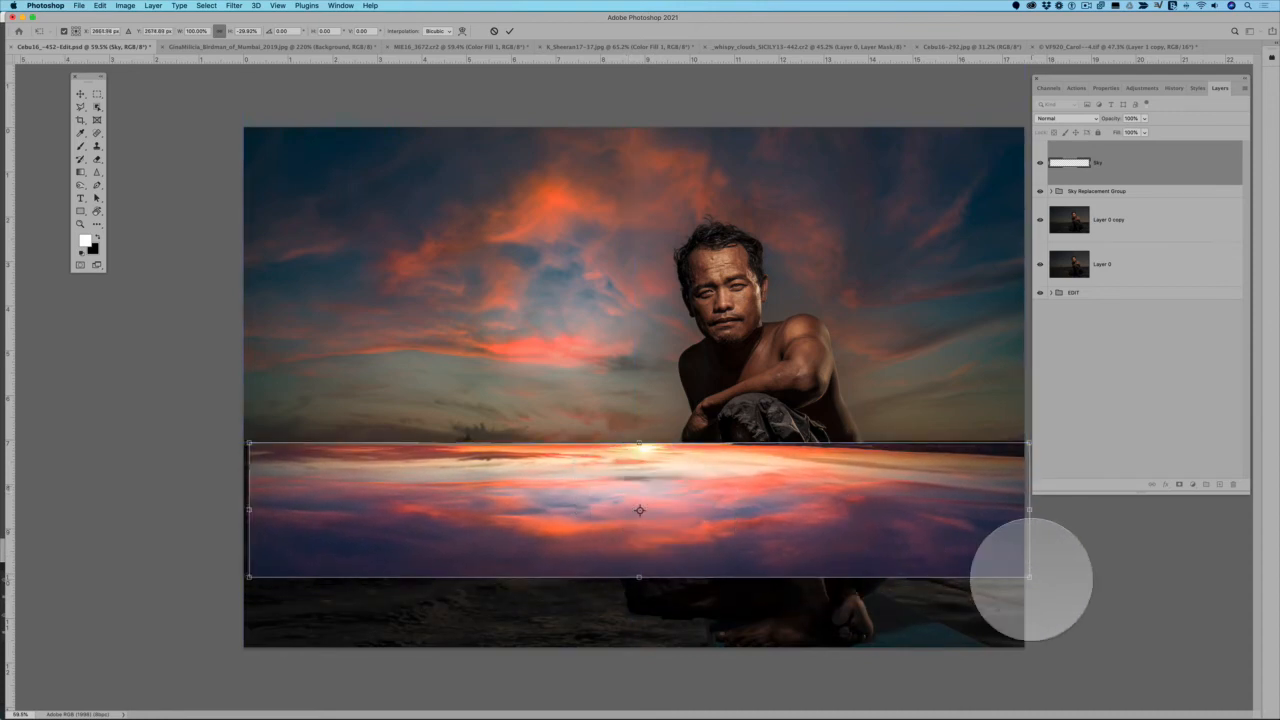
Spread the flipped sky's lower corners outward beyond the canvas to cover the sea in perspective, and shift it toward the horizon
left_click_drag(1029, 578, 1198, 622)
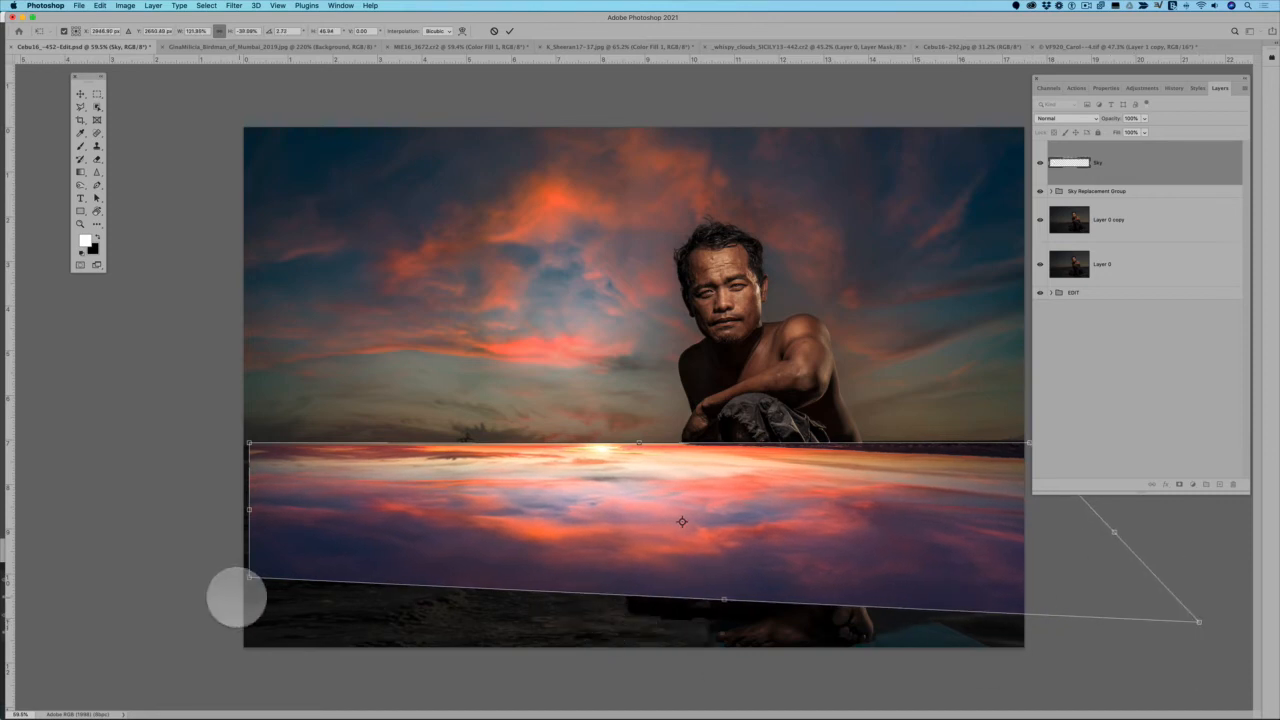
left_click_drag(248, 577, 78, 665)
left_click_drag(1198, 621, 1262, 695)
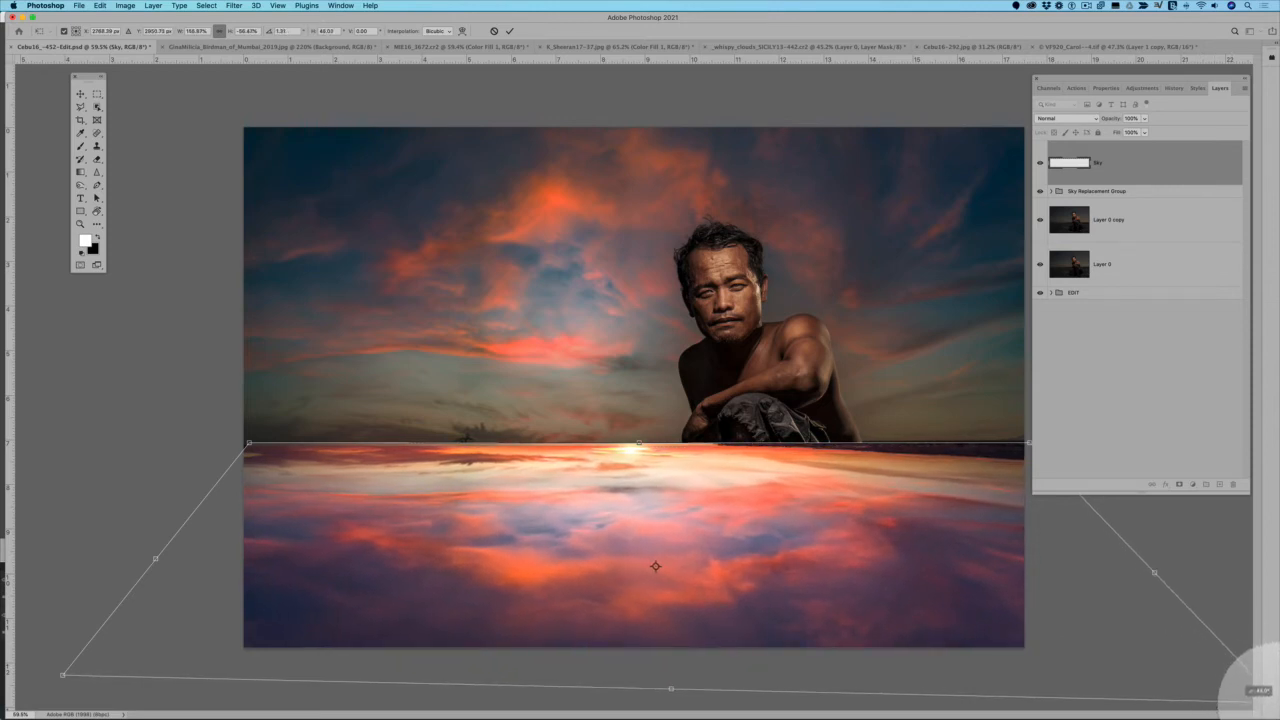
mouse_move(728, 534)
left_mouse_down()
mouse_move(729, 563)
mouse_move(724, 524)
left_mouse_up()
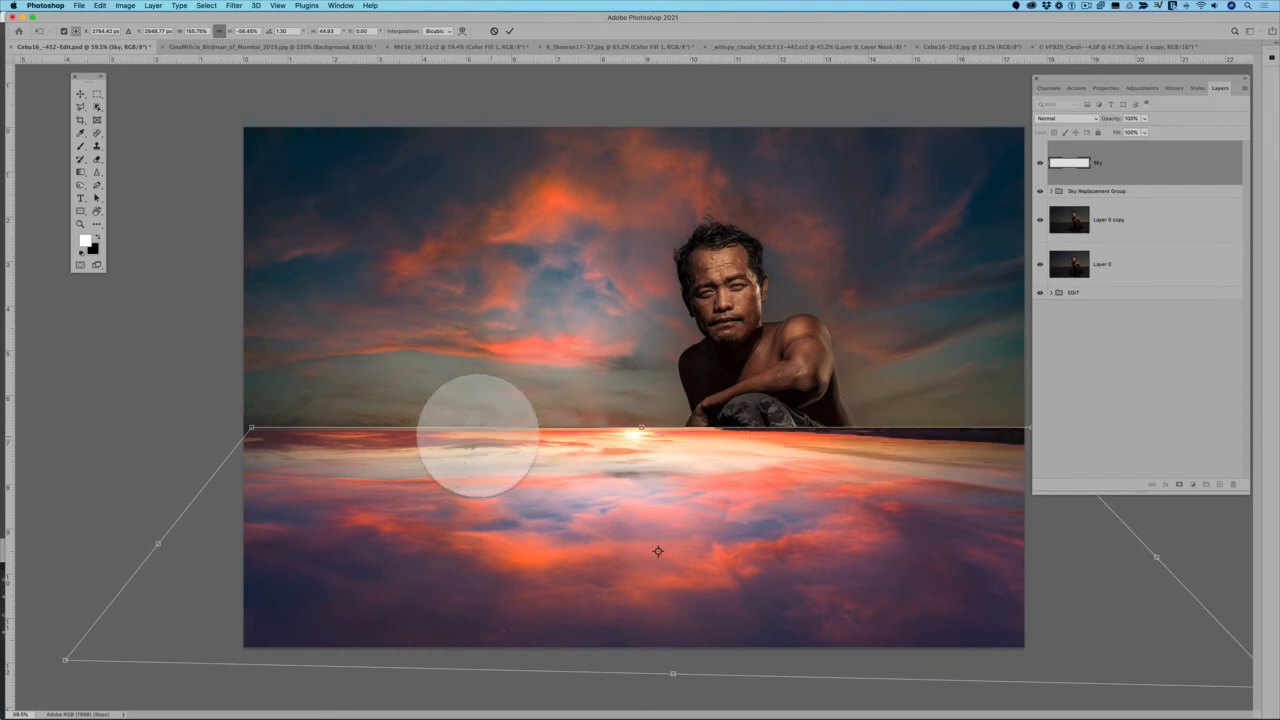
left_click_drag(349, 531, 352, 544)
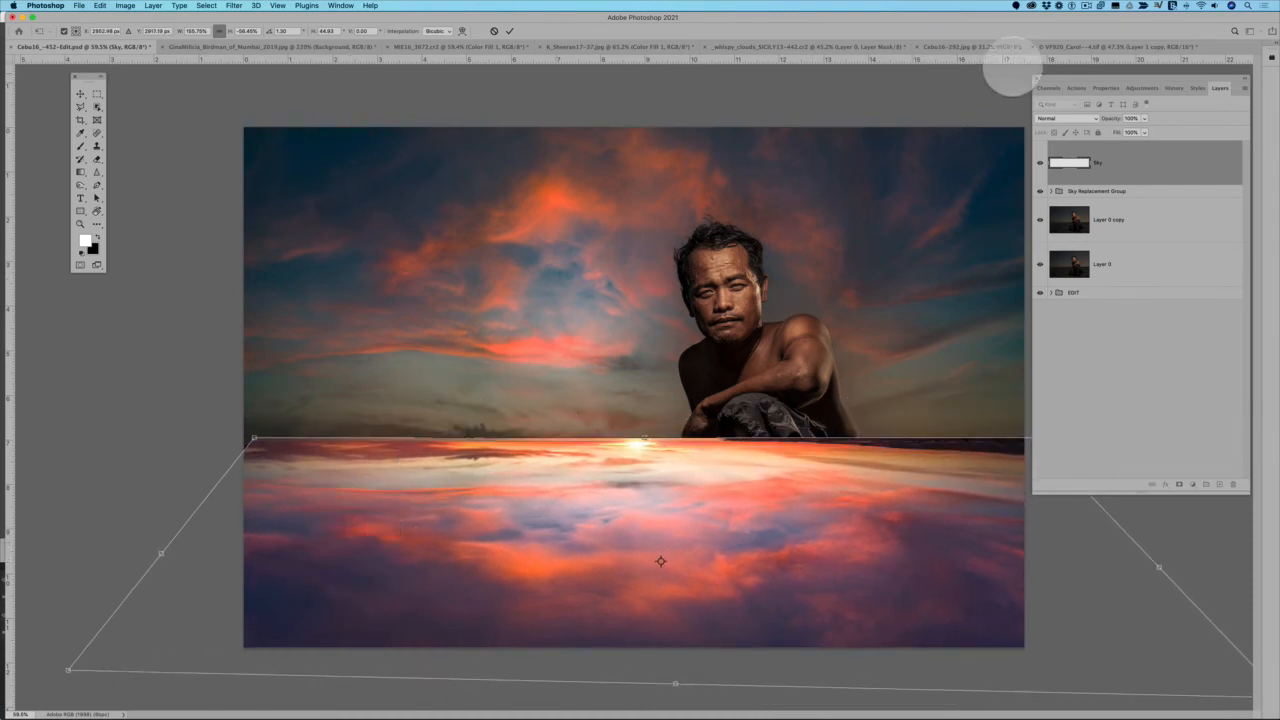
Reposition the flipped sky around the horizon using reduced opacity, restore its opacity to 100%, and commit the transform
left_click_drag(1122, 131, 1122, 138)
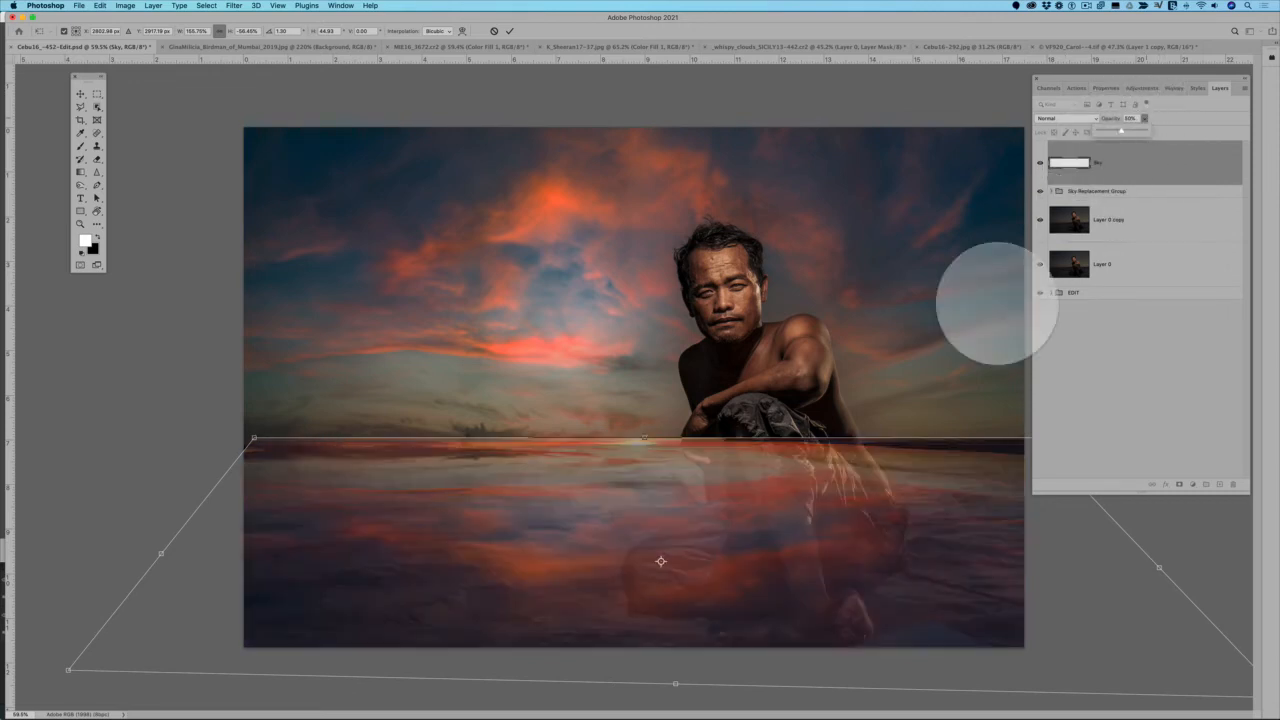
left_click_drag(833, 511, 822, 497)
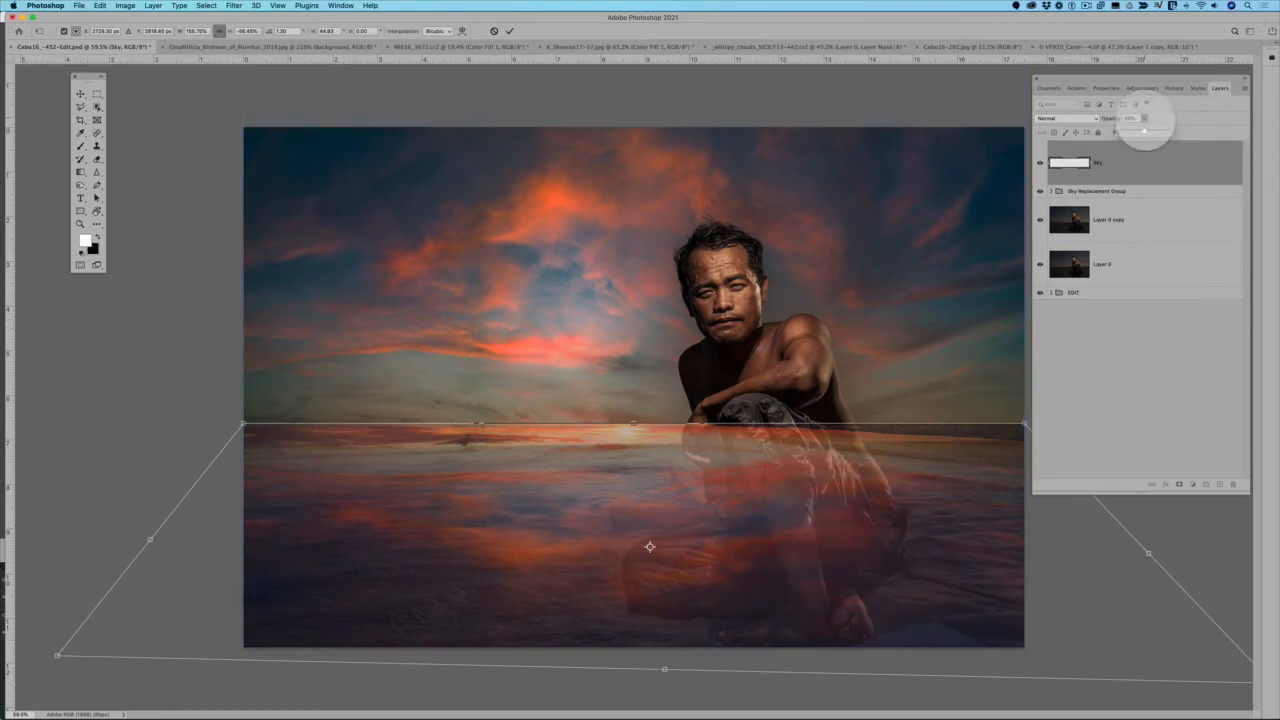
left_click_drag(1143, 132, 1225, 131)
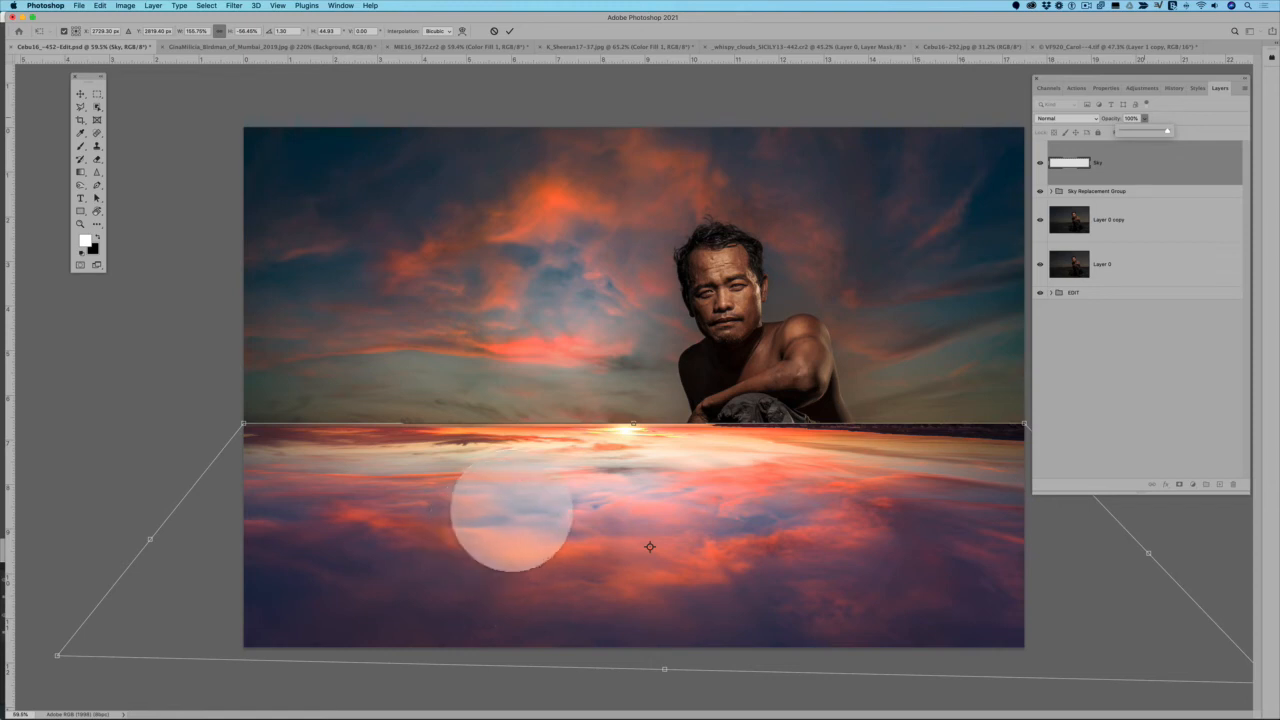
left_click(1072, 120)
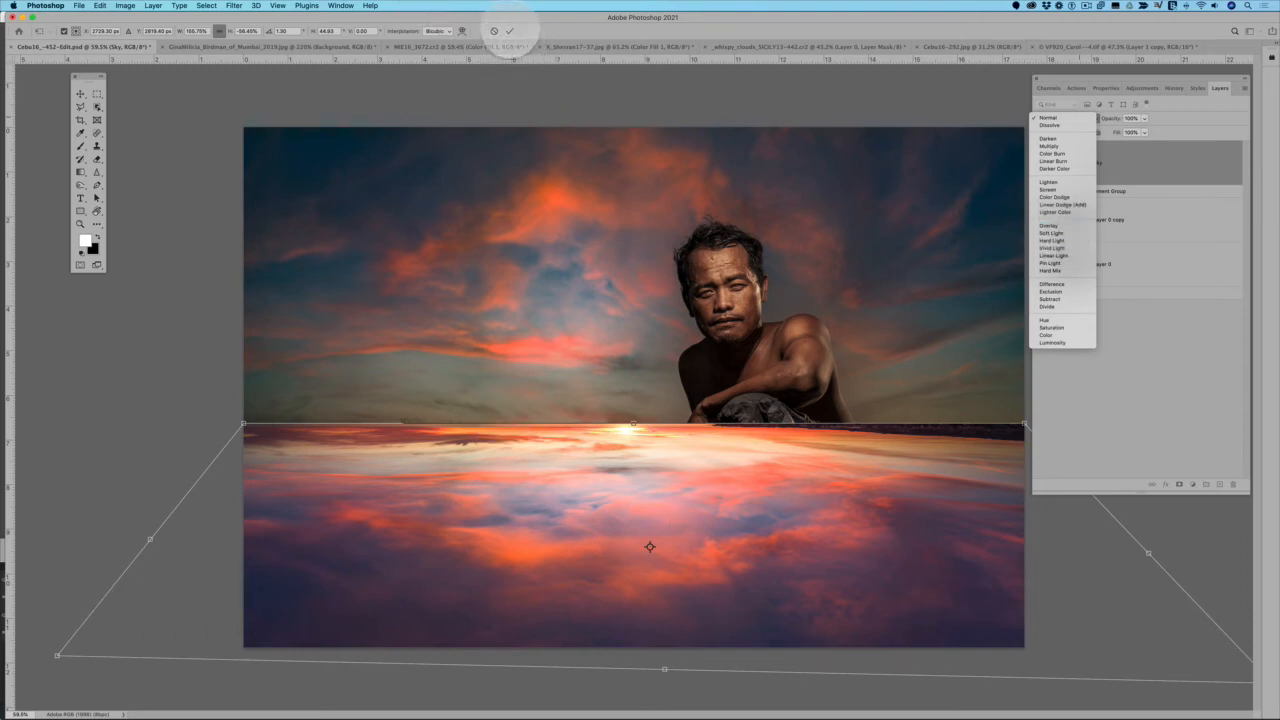
left_click(515, 42)
left_click(509, 31)
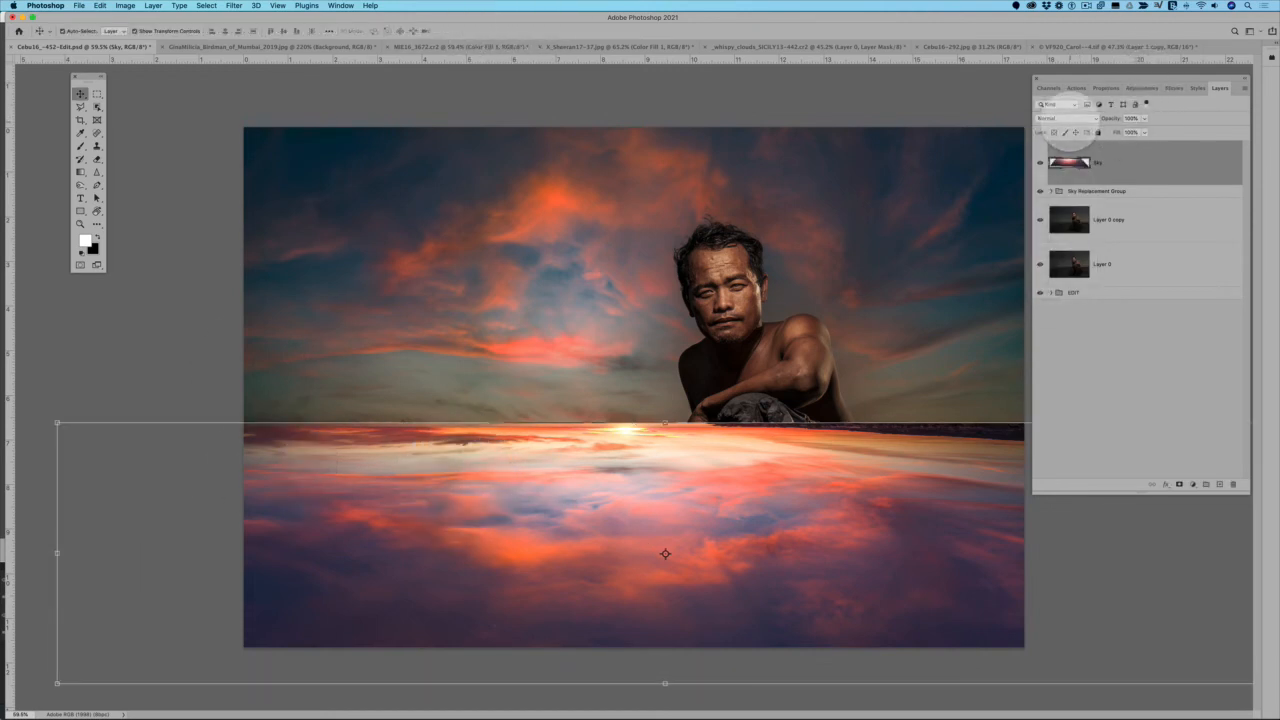
Set the flipped Sky layer's blend mode to Overlay, then hide it with Layer 0 copy as the active layer
left_click(1065, 118)
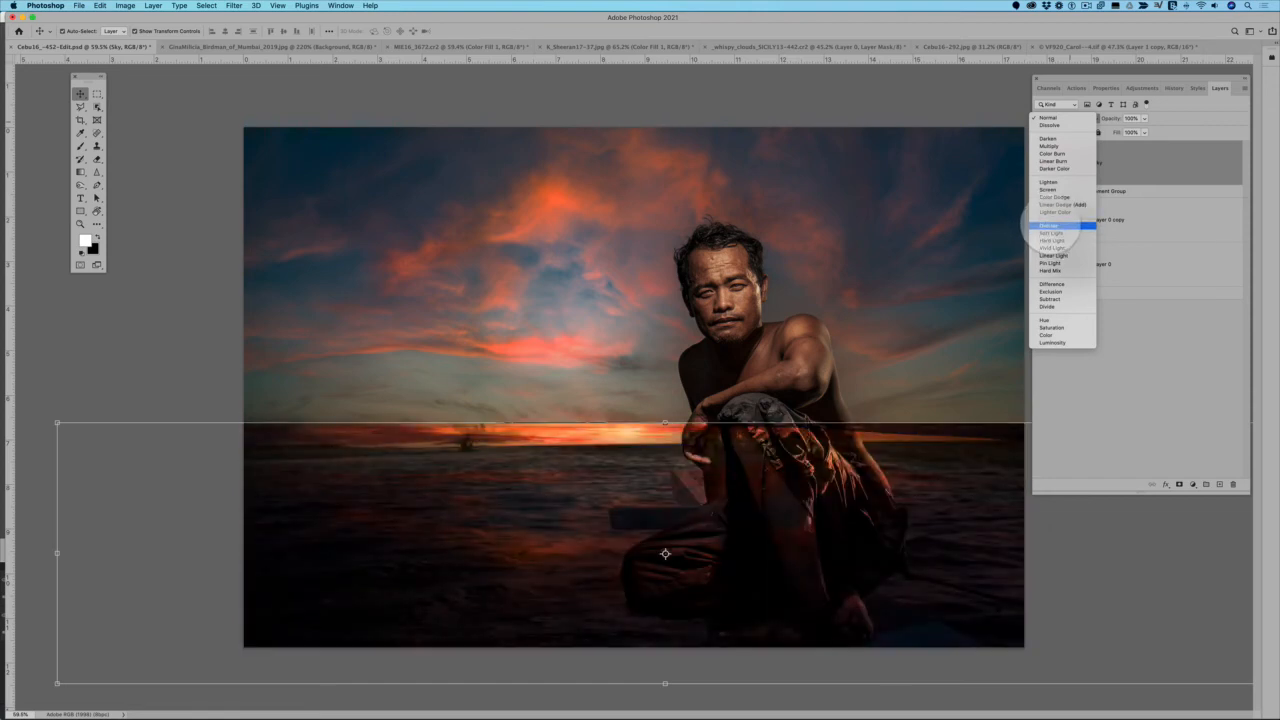
left_click(1048, 226)
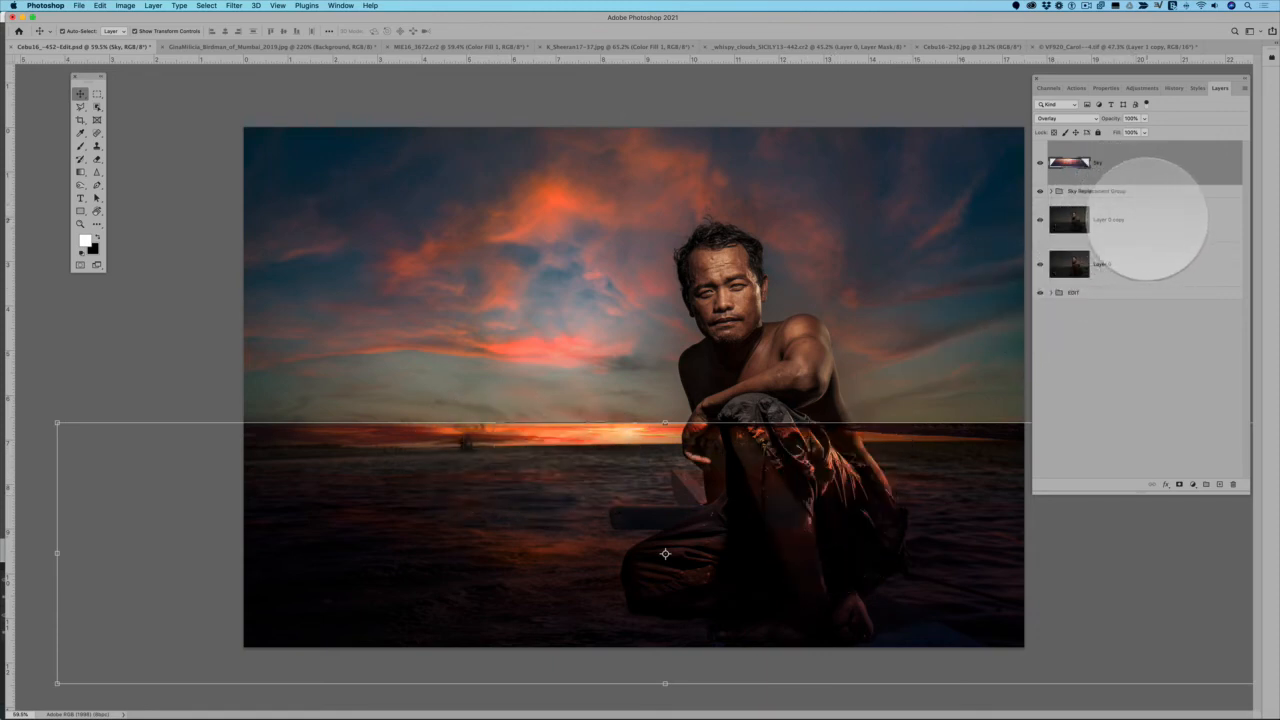
left_click(1147, 219)
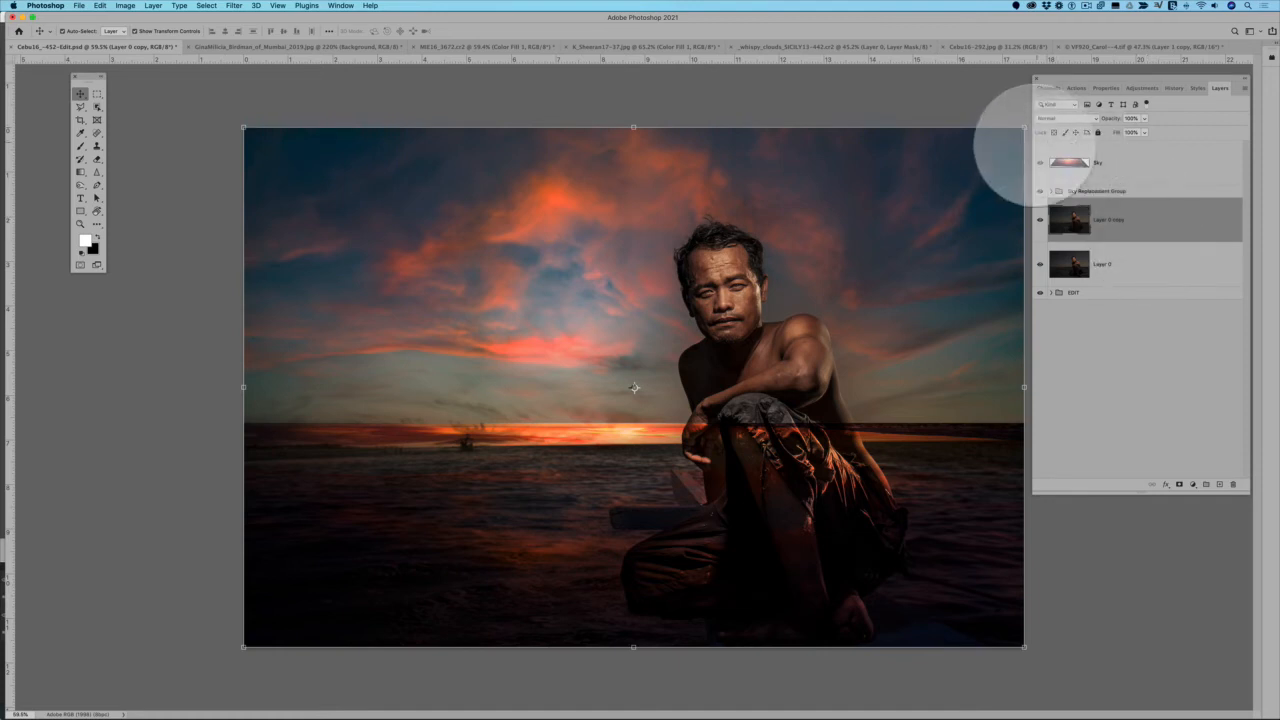
left_click(1040, 190)
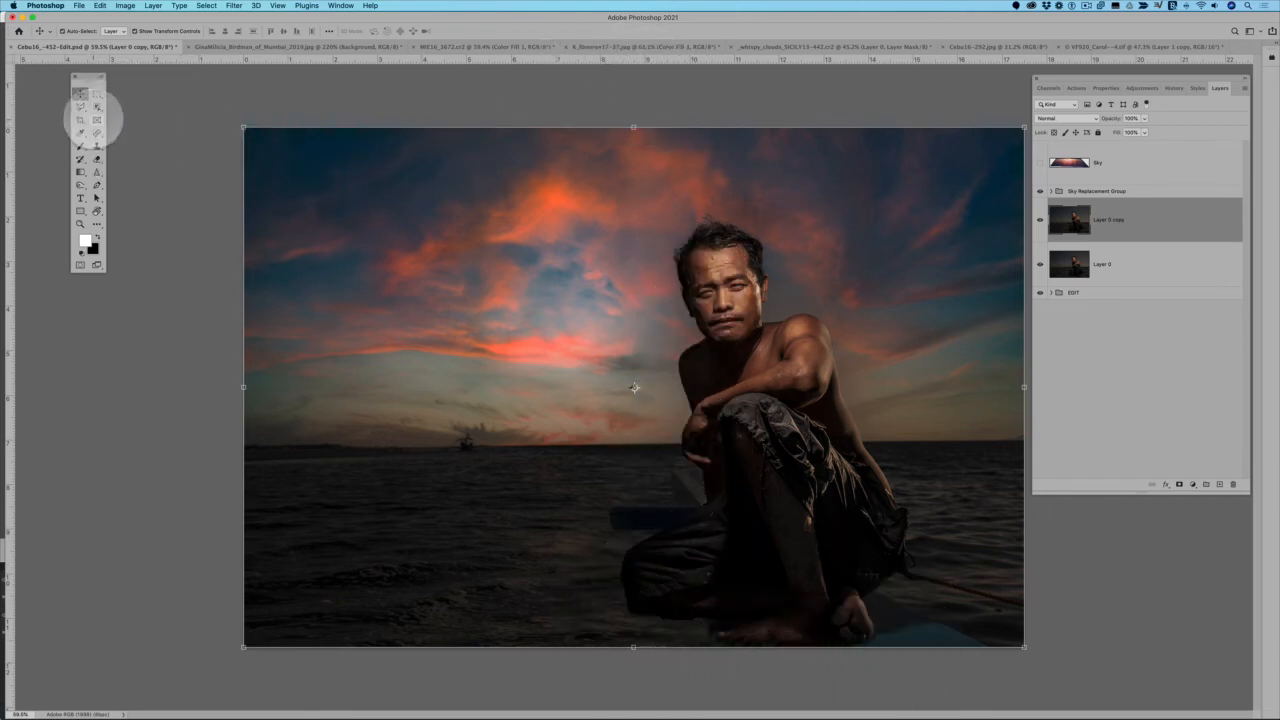
Try selecting the seated man automatically with Select Subject, and clear the selection
left_click(97, 119)
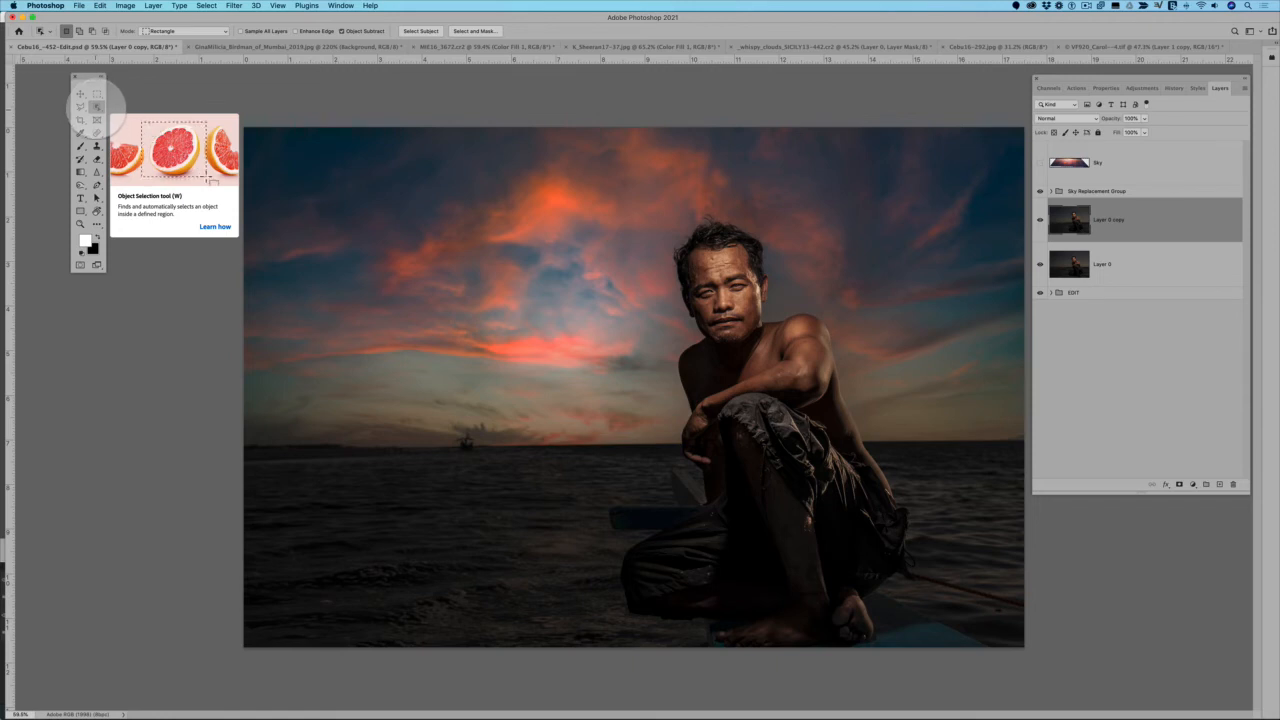
left_click(418, 32)
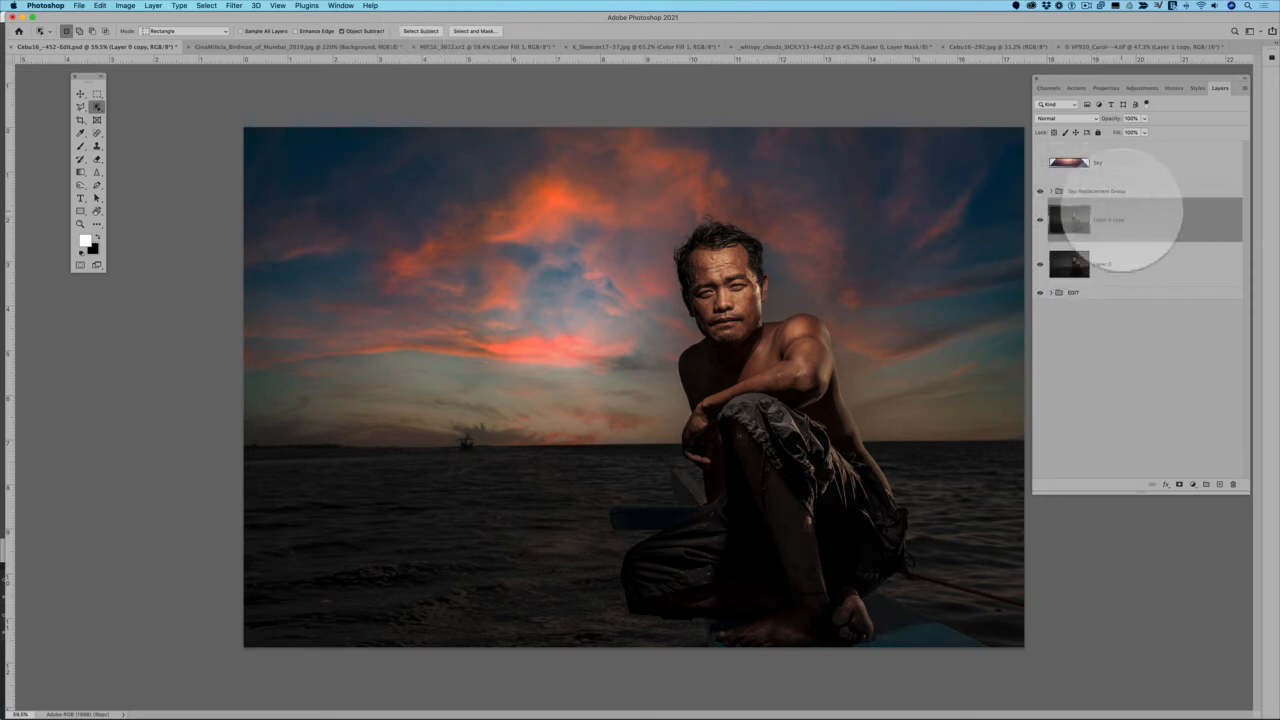
left_click(420, 31)
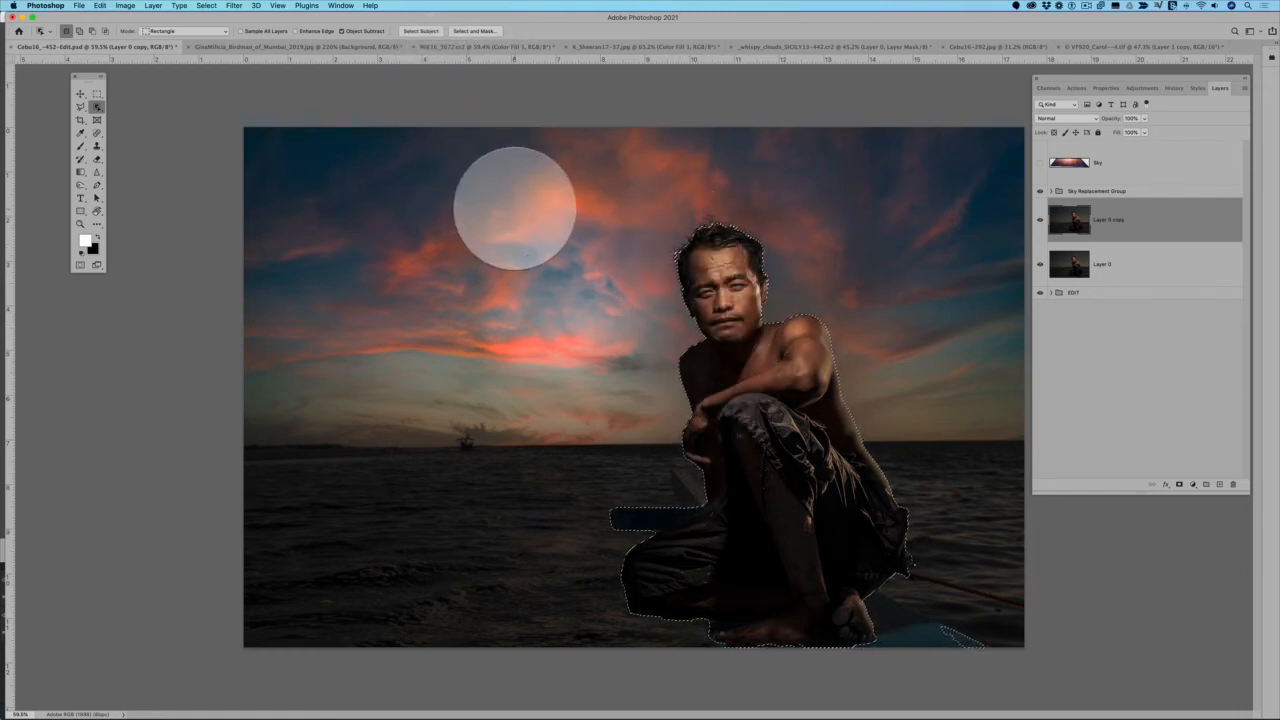
key("super+d")
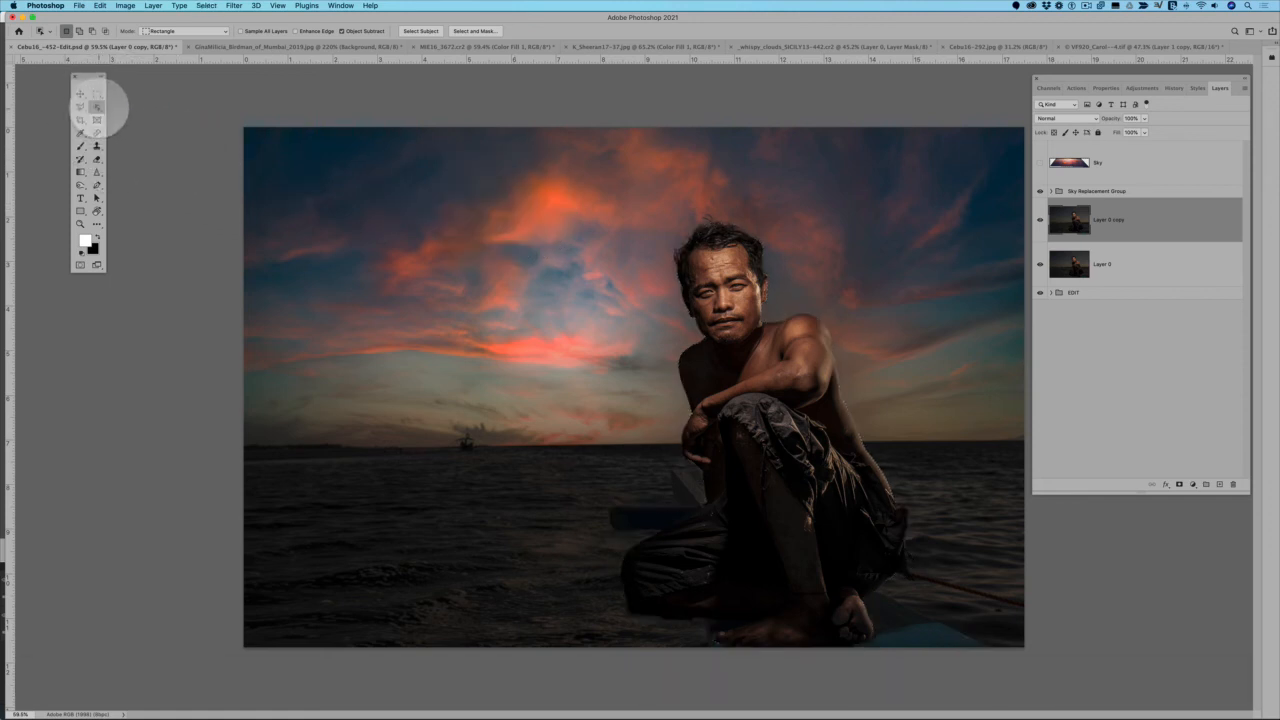
Select the seated man on Layer 0 copy by framing his whole body with the Object Selection tool
left_click(97, 106)
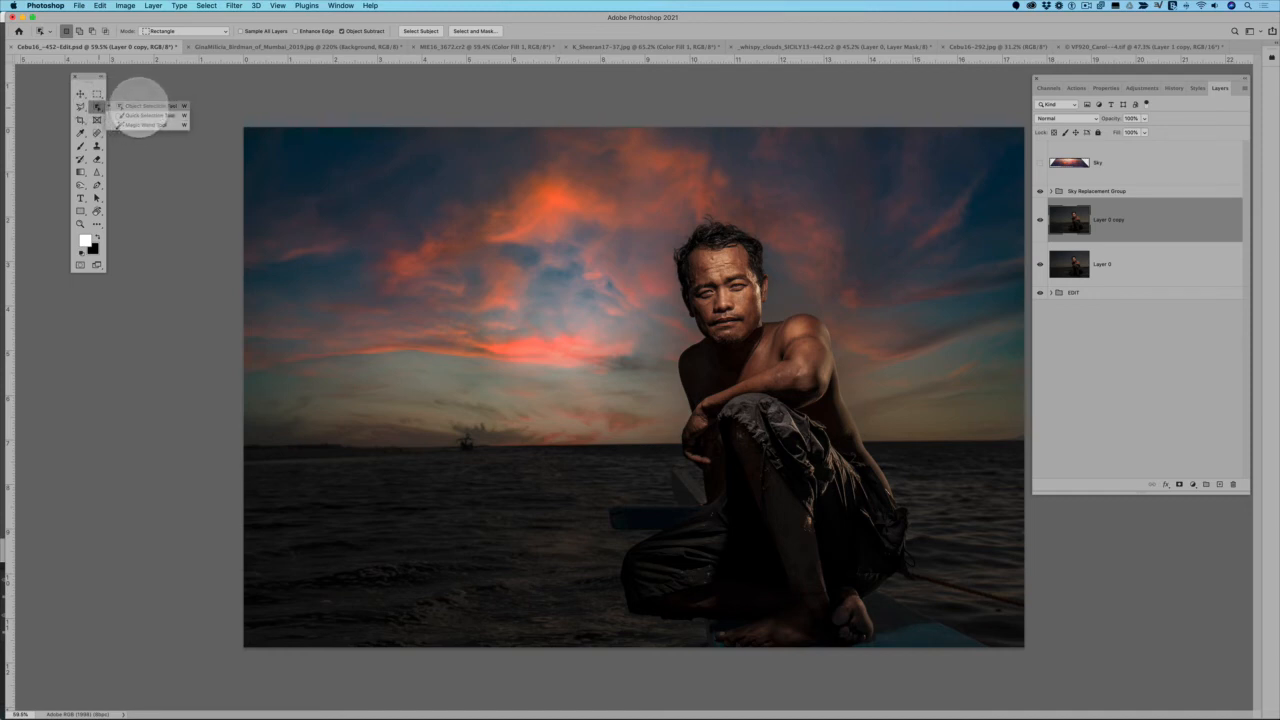
left_click(140, 113)
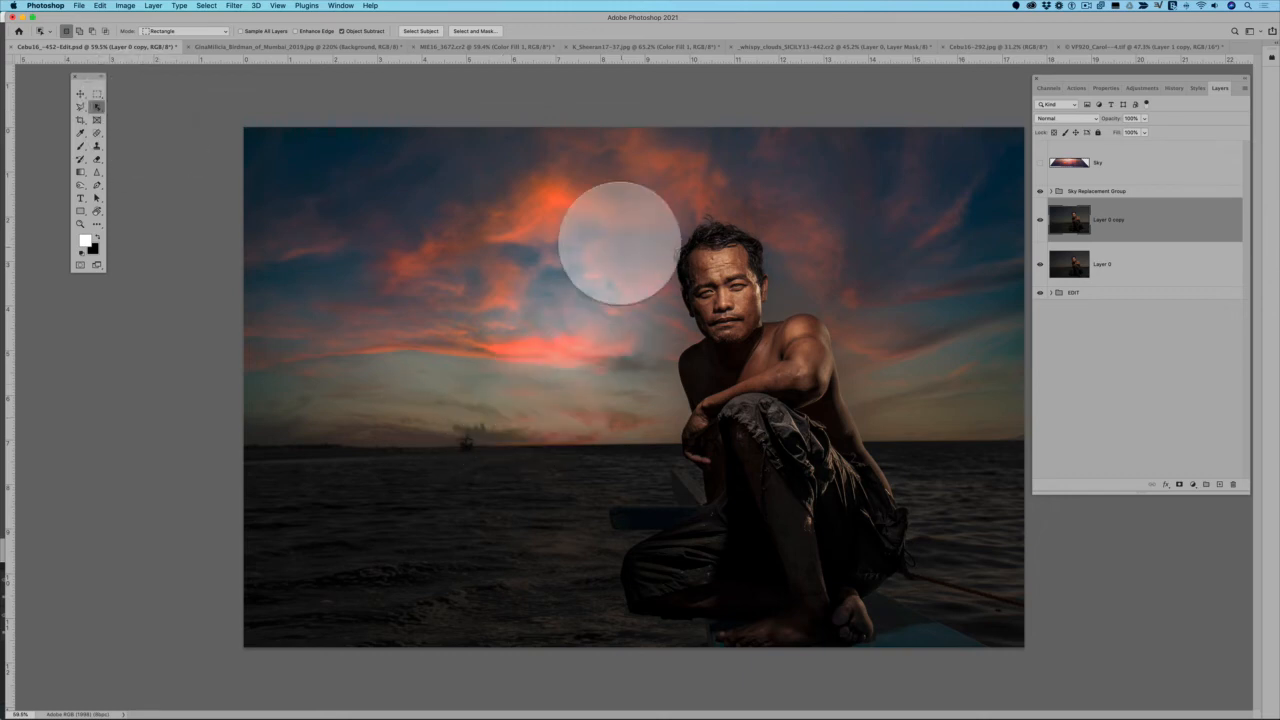
left_click_drag(598, 225, 998, 650)
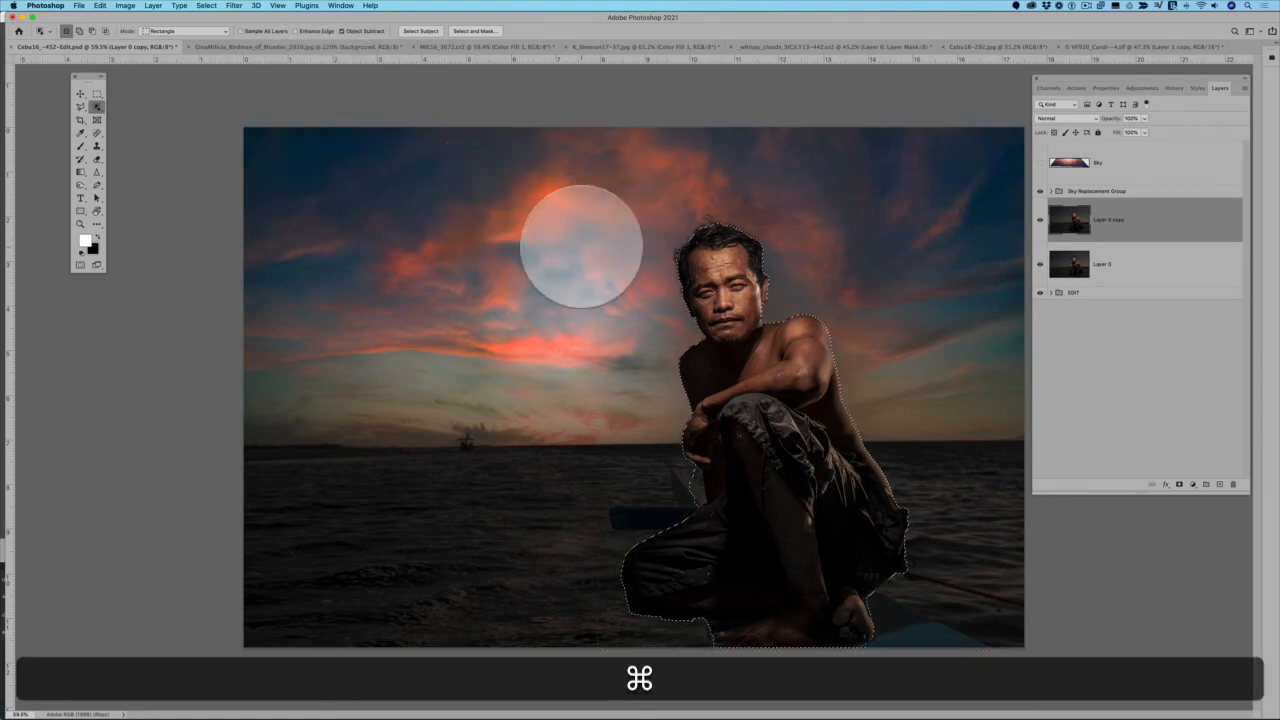
left_click_drag(603, 192, 983, 665)
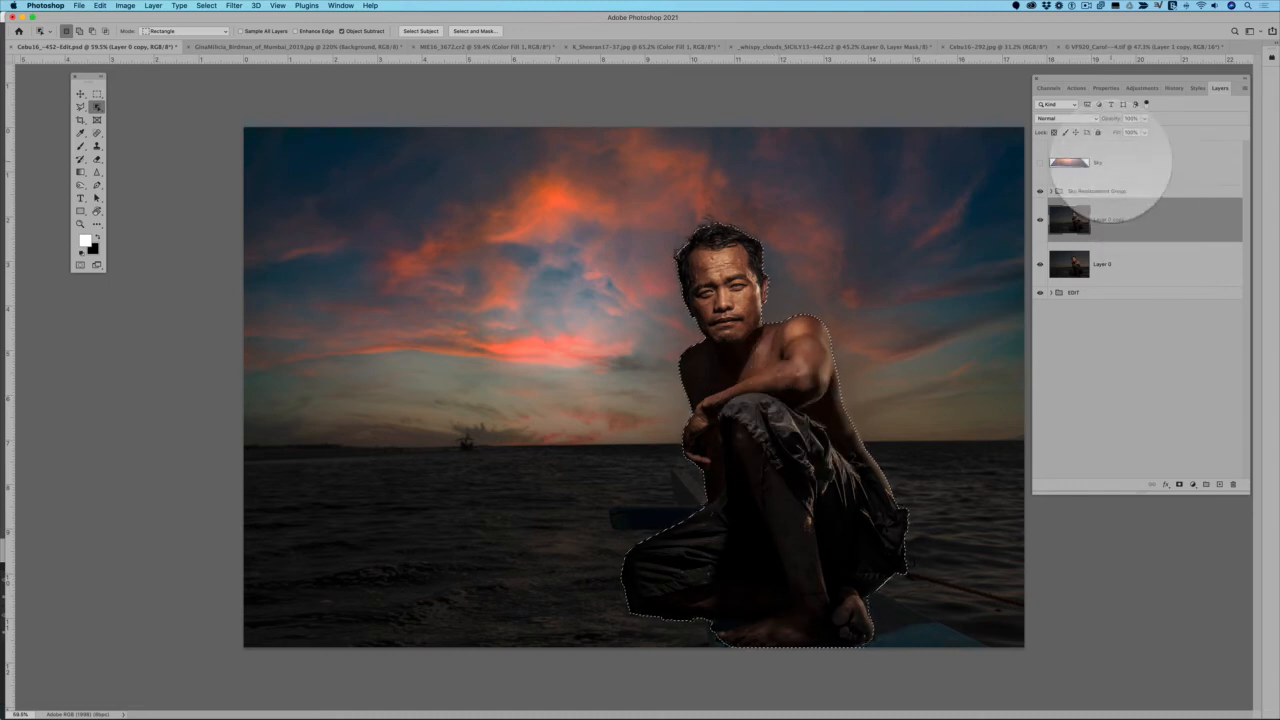
Add a layer mask to the visible flipped Sky layer from the man's selection, and invert it to exclude him
left_click(1115, 165)
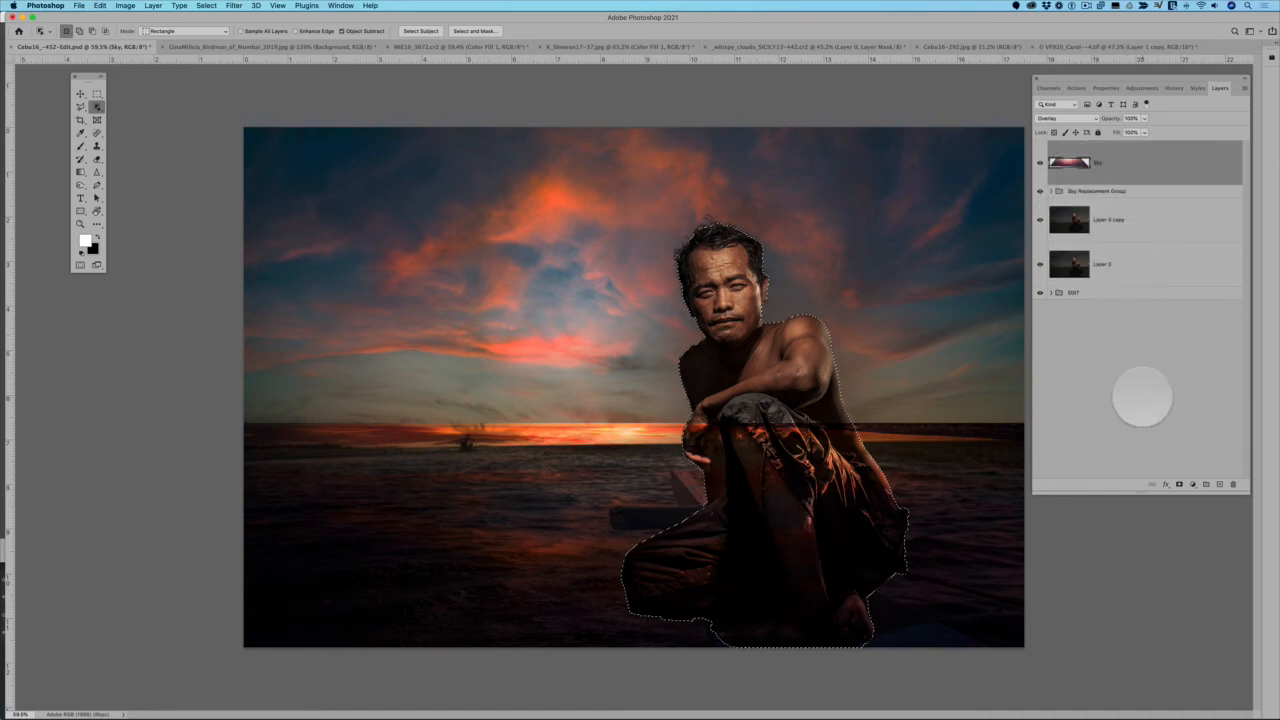
left_click(1179, 484)
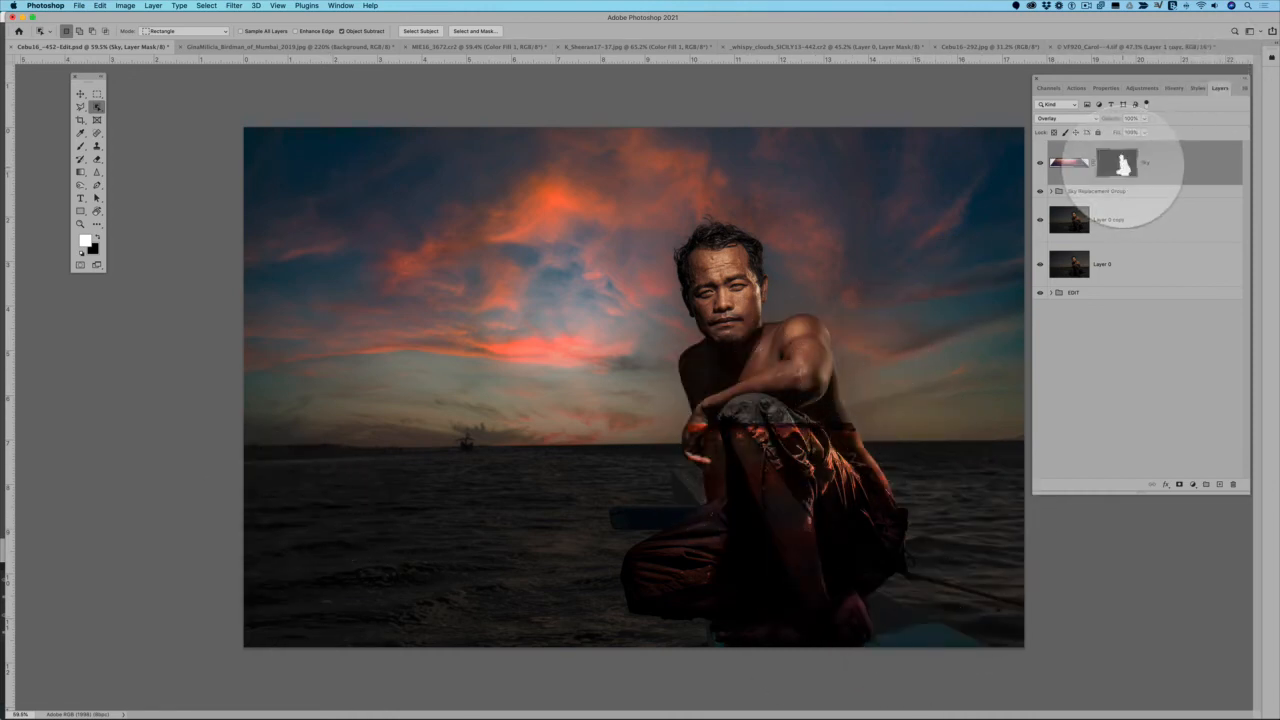
key("super")
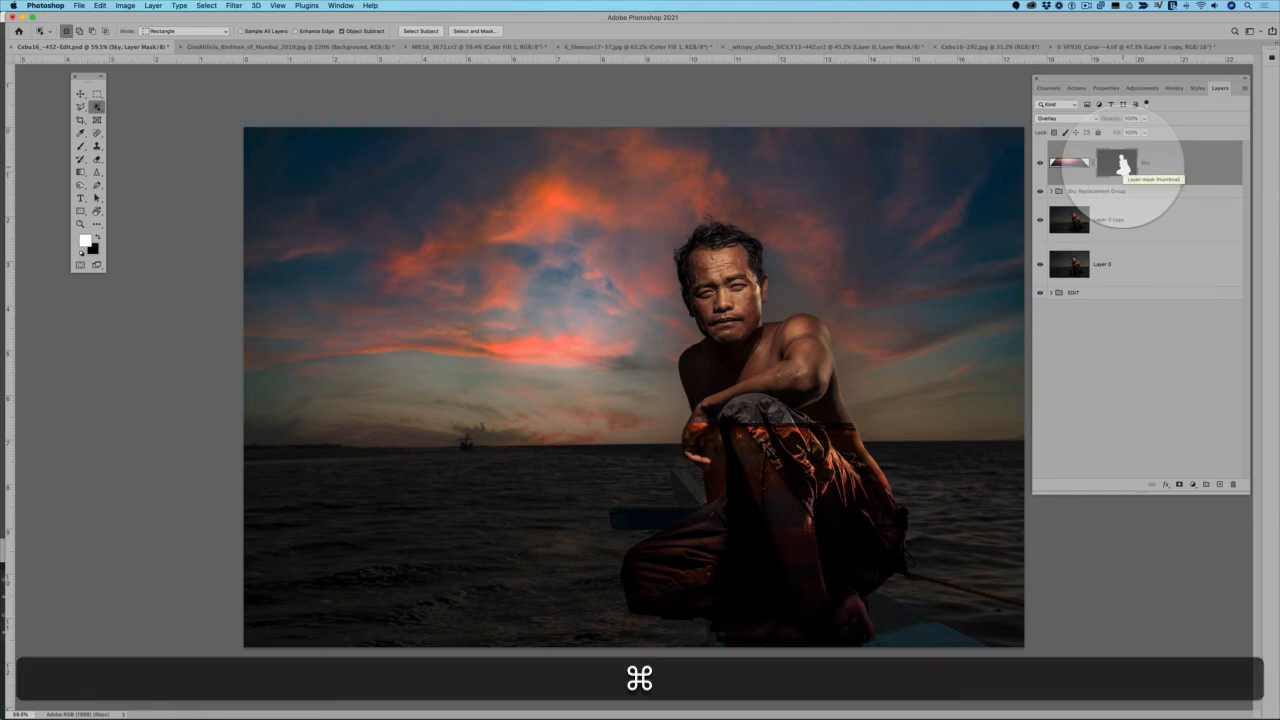
left_click(1117, 164, "super")
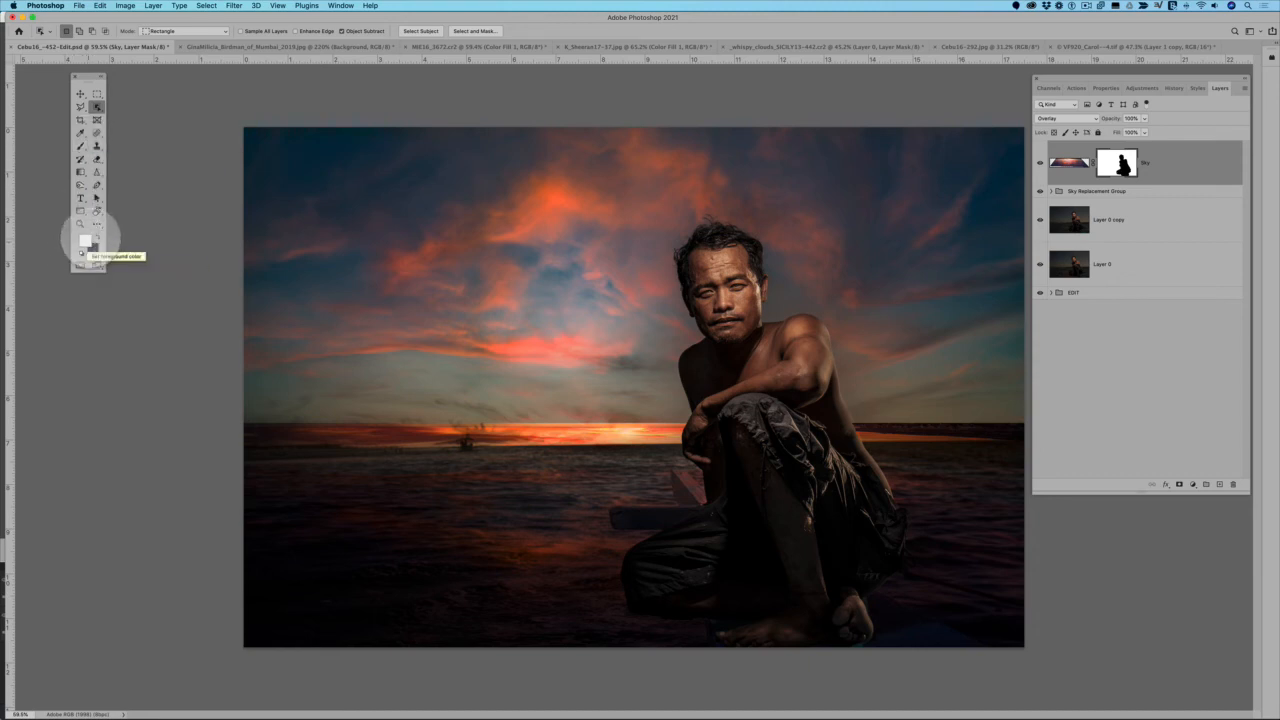
Paint black on the Sky layer's mask with a Soft Round brush along the horizon to hide the overlapping sky band
left_click(98, 238)
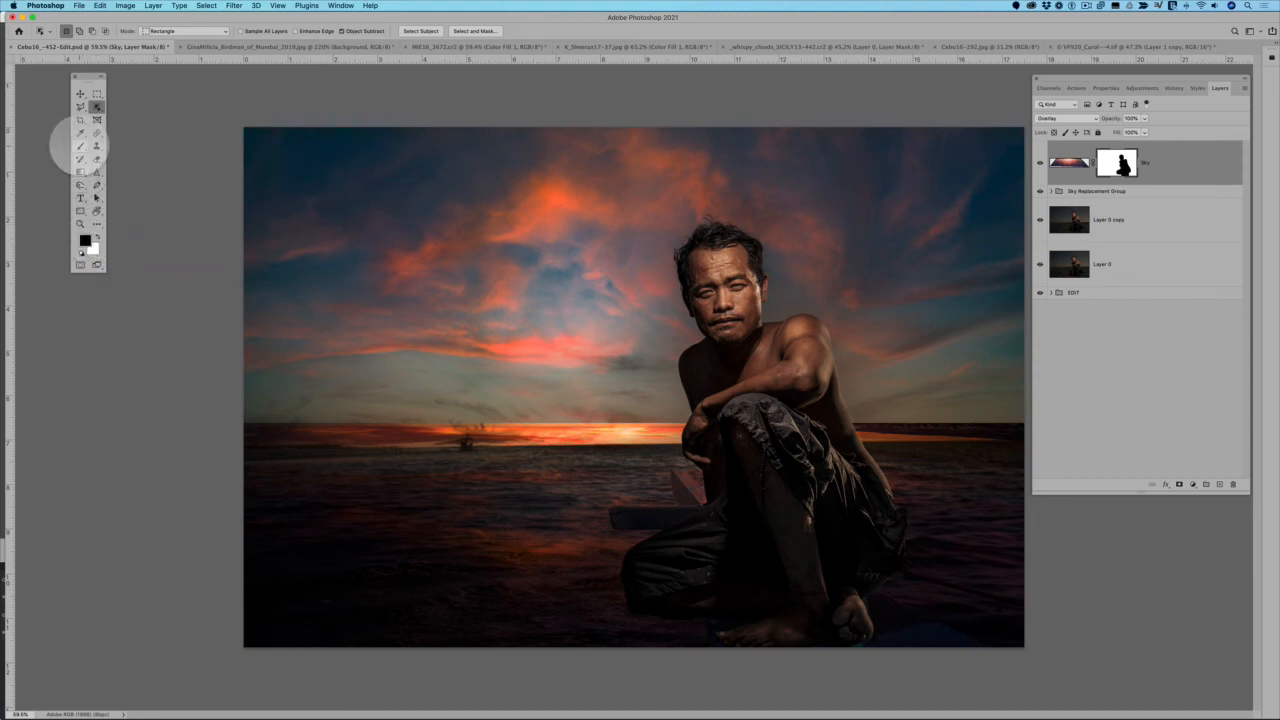
left_click(81, 146)
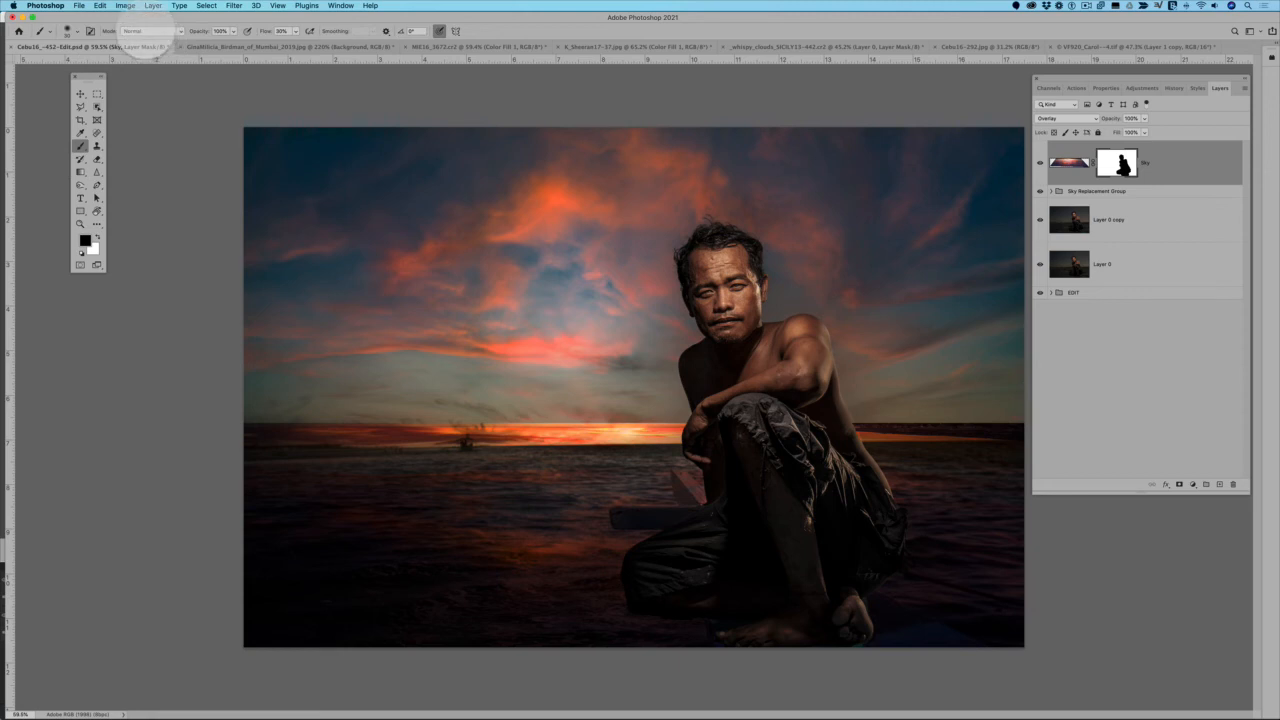
left_click(68, 31)
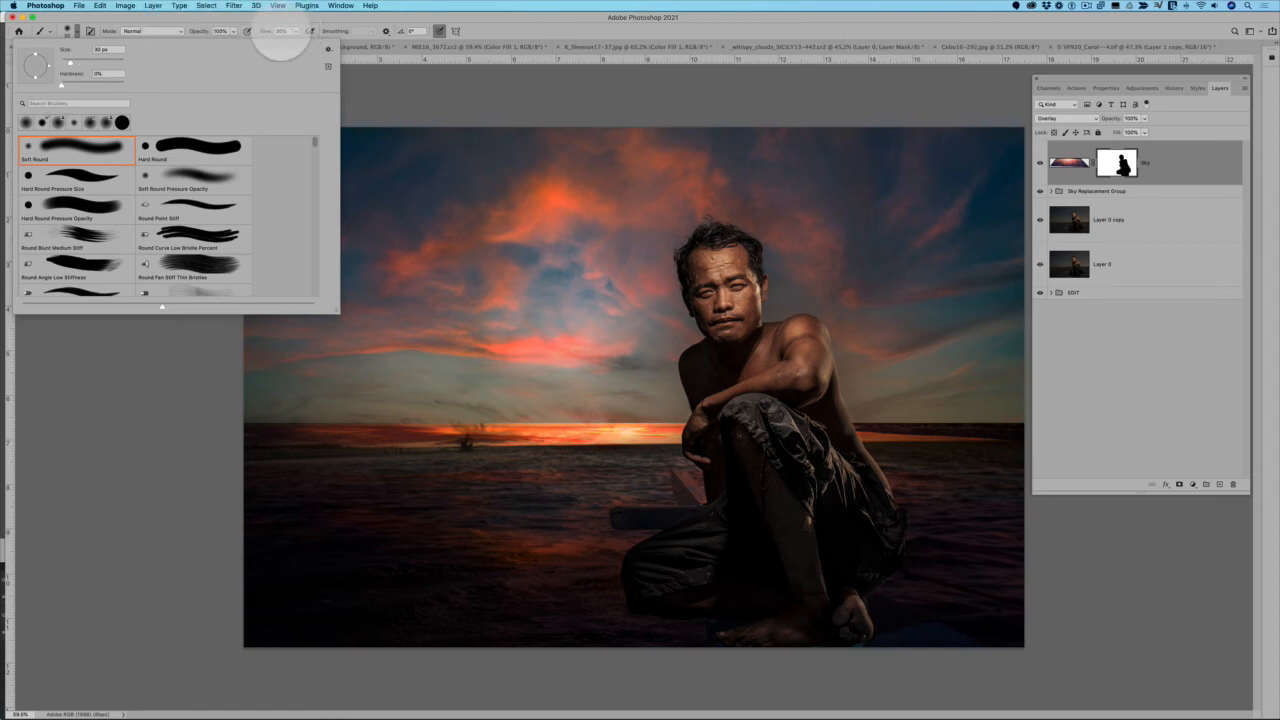
left_click(436, 374)
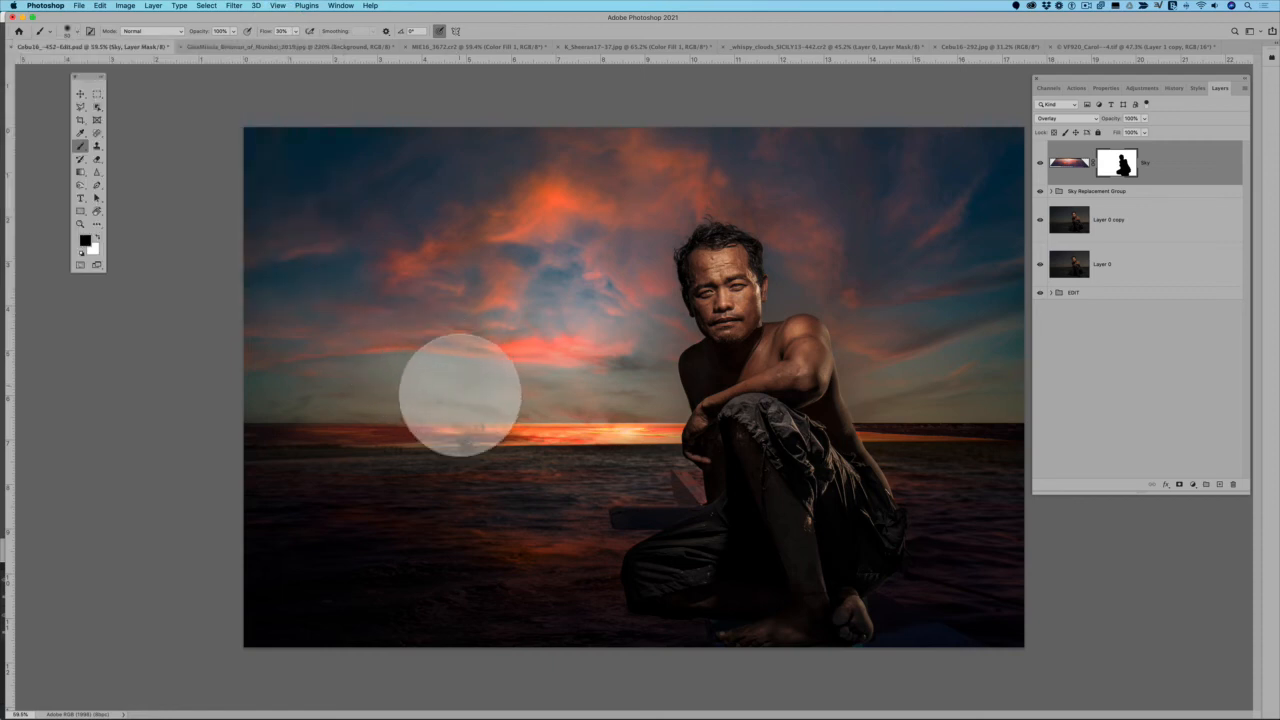
mouse_move(555, 429)
left_mouse_down()
mouse_move(197, 426)
mouse_move(314, 417)
left_mouse_up()
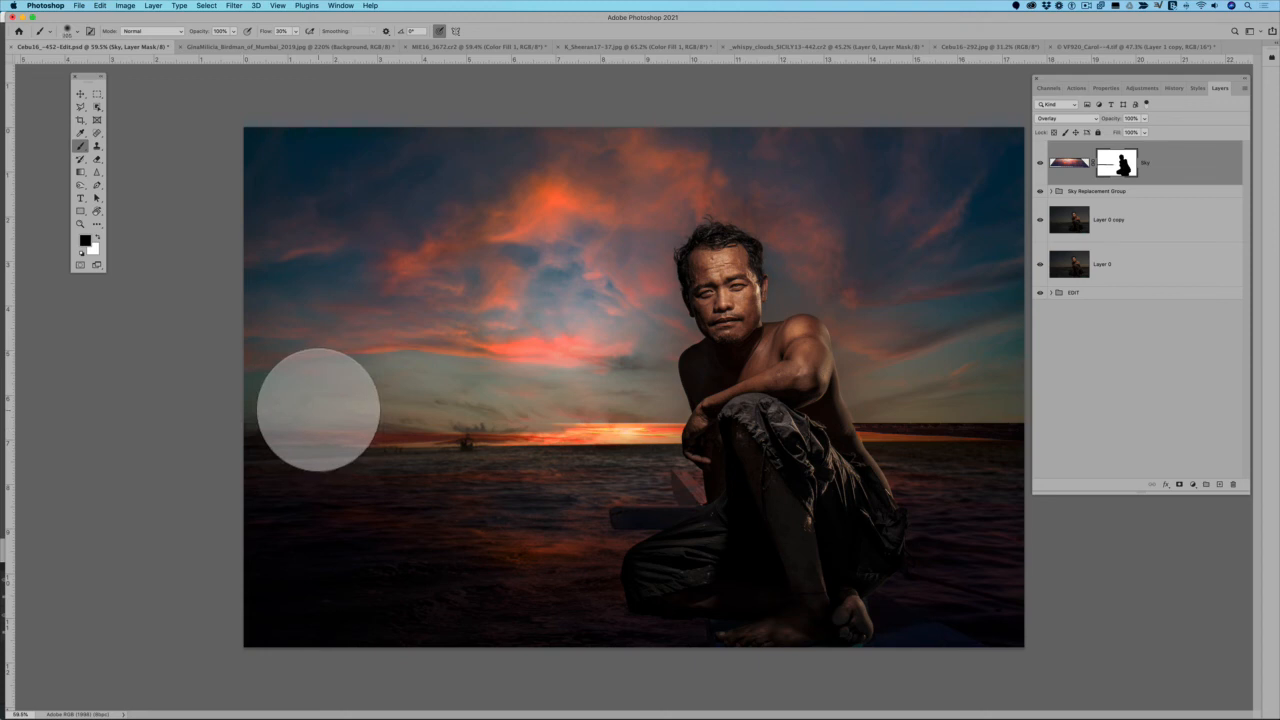
left_click_drag(318, 410, 280, 410)
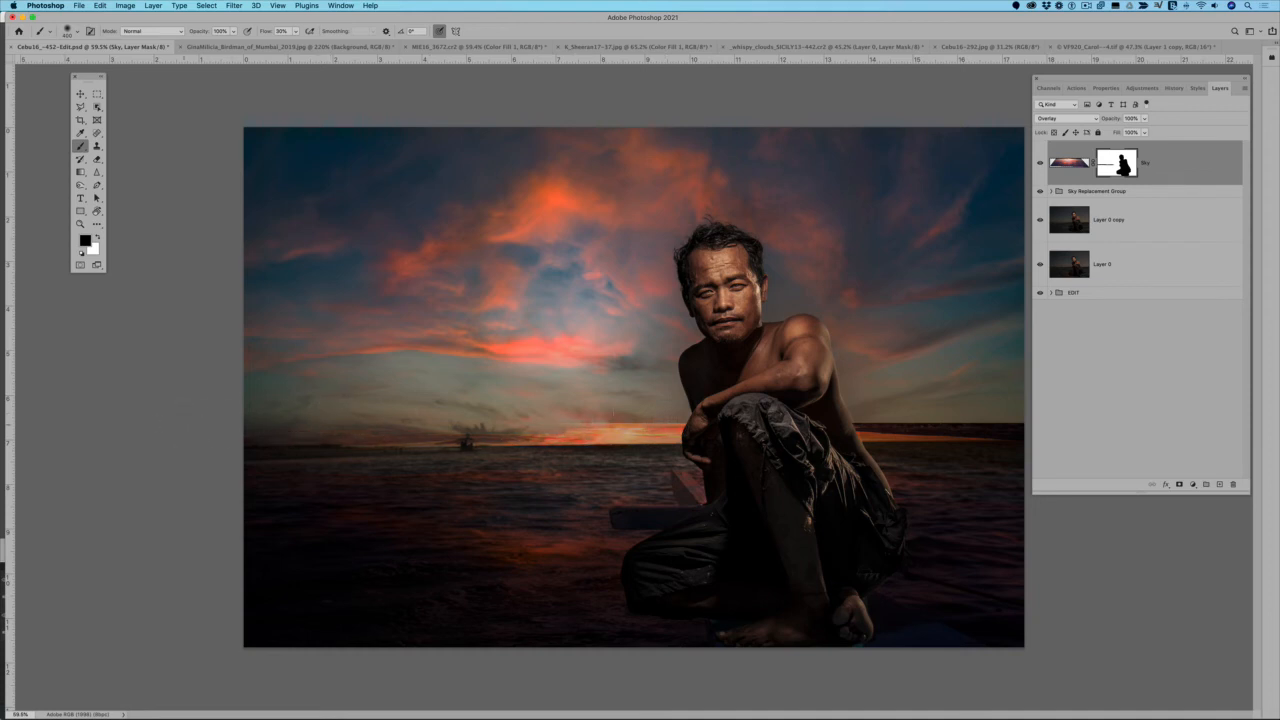
left_click_drag(613, 412, 668, 396)
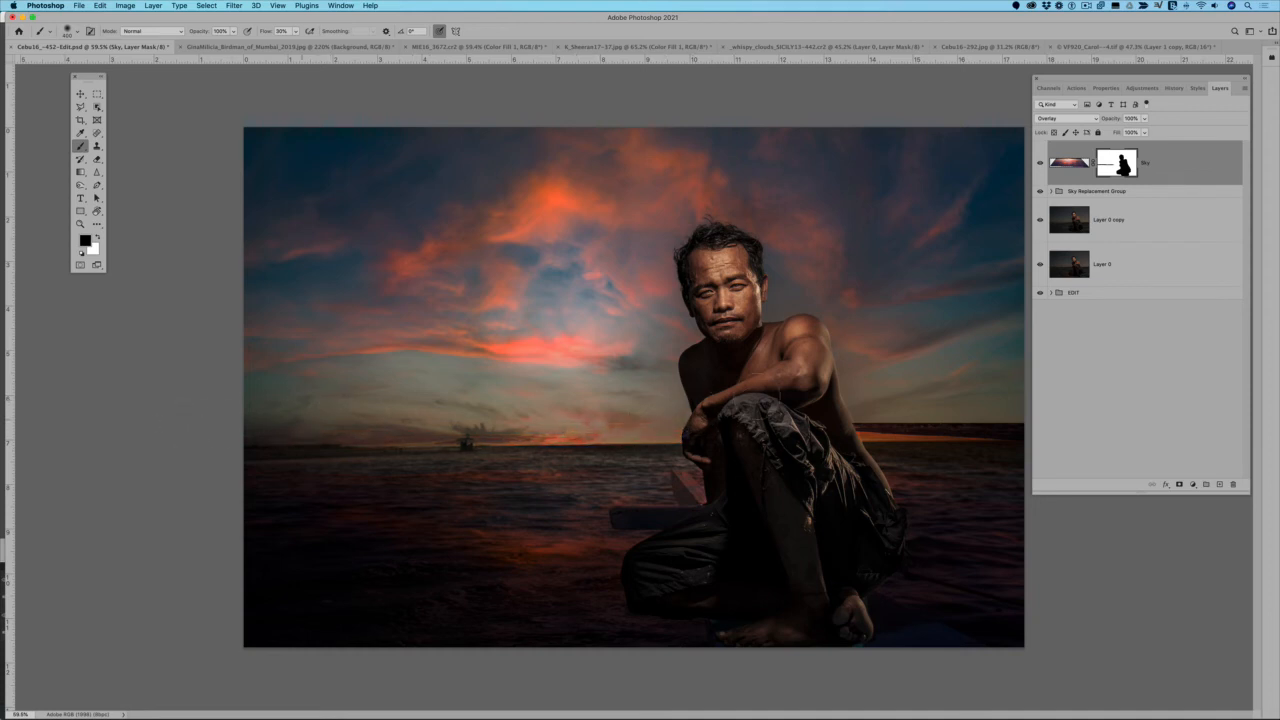
mouse_move(827, 424)
left_mouse_down()
mouse_move(968, 405)
mouse_move(1000, 430)
left_mouse_up()
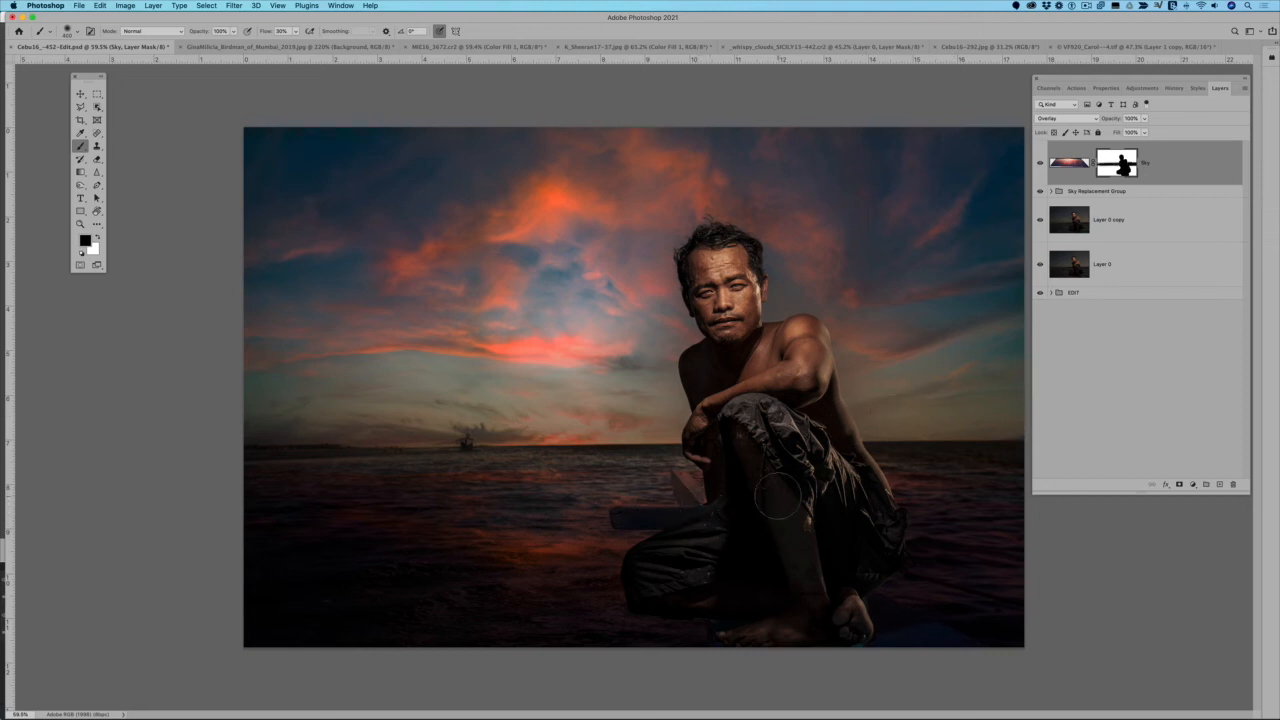
Paint black on the Sky mask over the man's legs and the boat parts around him to remove the reflection there
left_click_drag(778, 496, 816, 496)
mouse_move(721, 513)
left_mouse_down()
mouse_move(670, 488)
mouse_move(685, 479)
mouse_move(702, 502)
mouse_move(680, 474)
mouse_move(703, 502)
mouse_move(680, 525)
mouse_move(624, 517)
mouse_move(680, 516)
mouse_move(642, 513)
left_mouse_up()
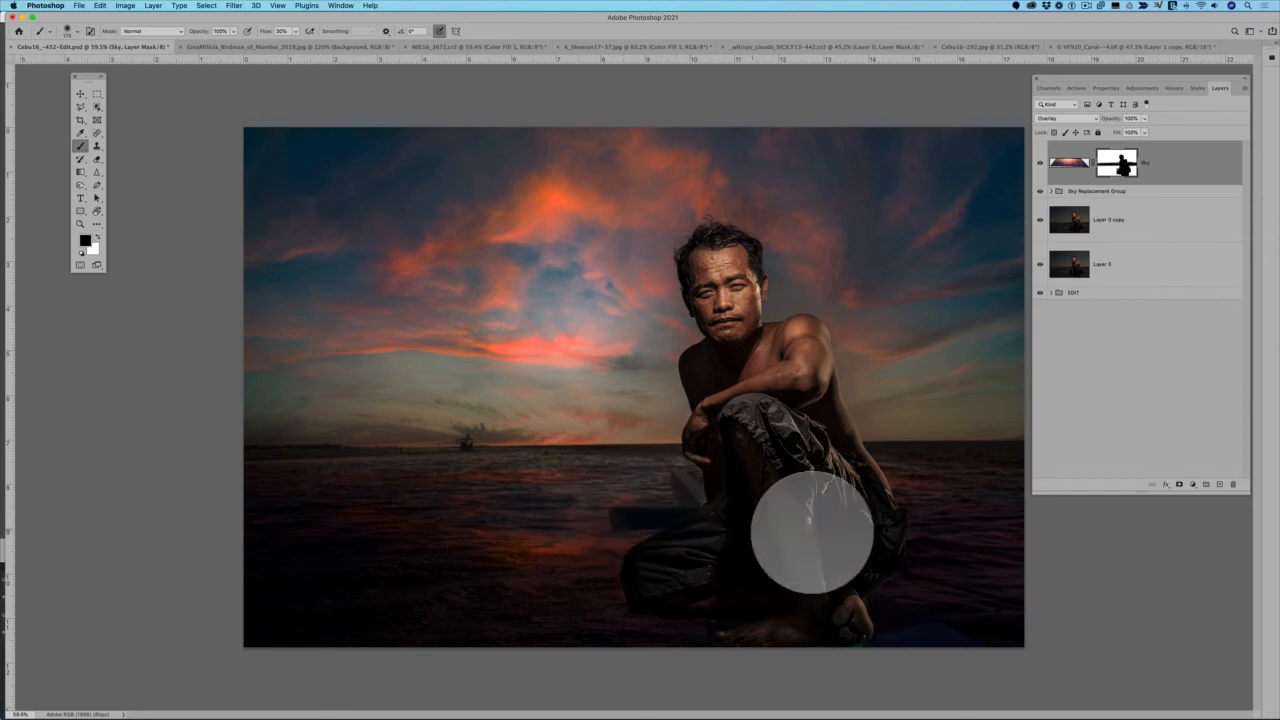
mouse_move(849, 627)
left_mouse_down()
mouse_move(912, 649)
mouse_move(929, 643)
mouse_move(884, 602)
mouse_move(1017, 661)
mouse_move(872, 597)
mouse_move(900, 631)
mouse_move(723, 632)
mouse_move(846, 644)
mouse_move(837, 589)
mouse_move(863, 549)
mouse_move(876, 558)
mouse_move(897, 534)
mouse_move(877, 554)
mouse_move(808, 566)
mouse_move(814, 588)
mouse_move(784, 526)
mouse_move(777, 632)
mouse_move(734, 634)
mouse_move(928, 652)
mouse_move(747, 516)
mouse_move(633, 516)
left_mouse_up()
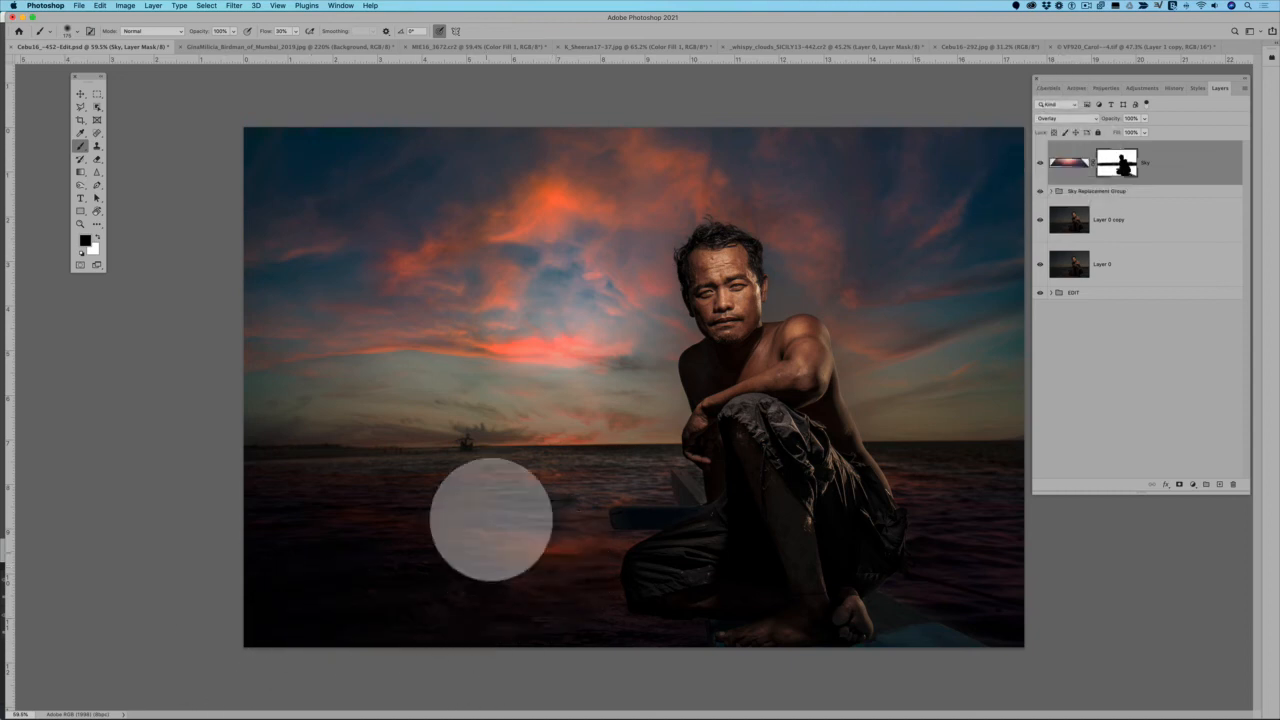
Reduce the flipped Sky layer's opacity to 54%
left_click(1144, 131)
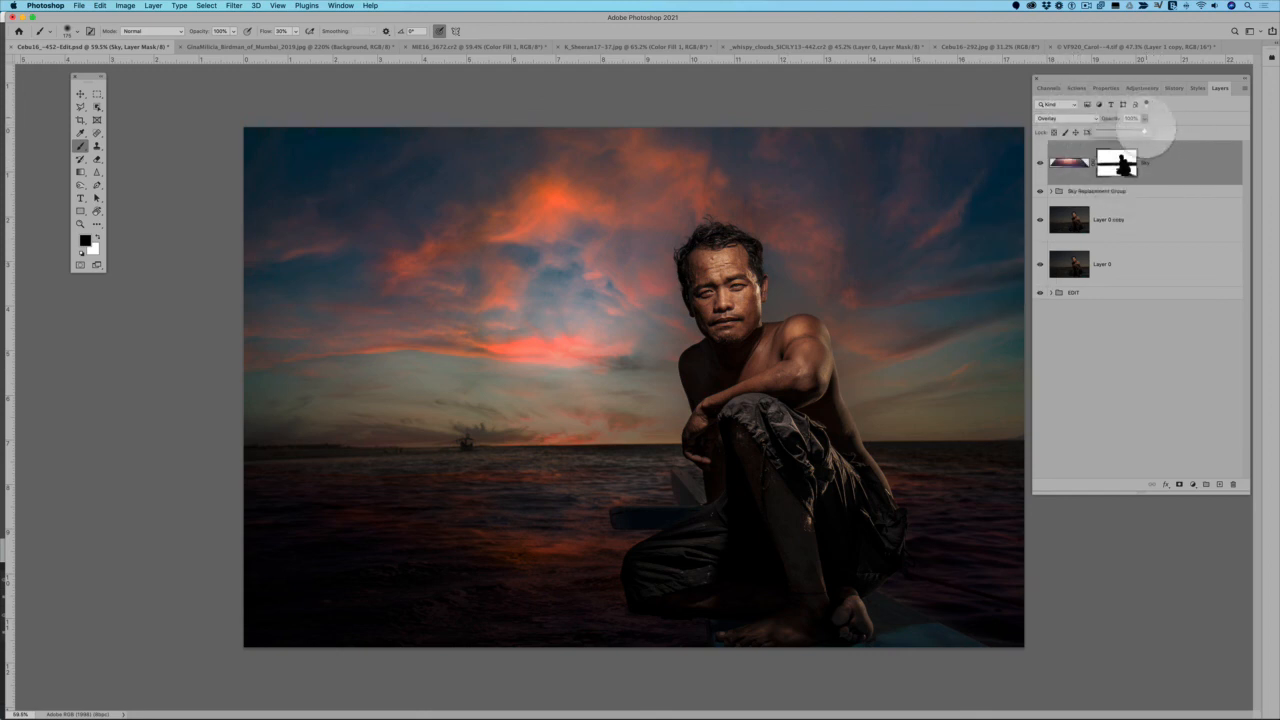
left_click_drag(1144, 131, 1119, 131)
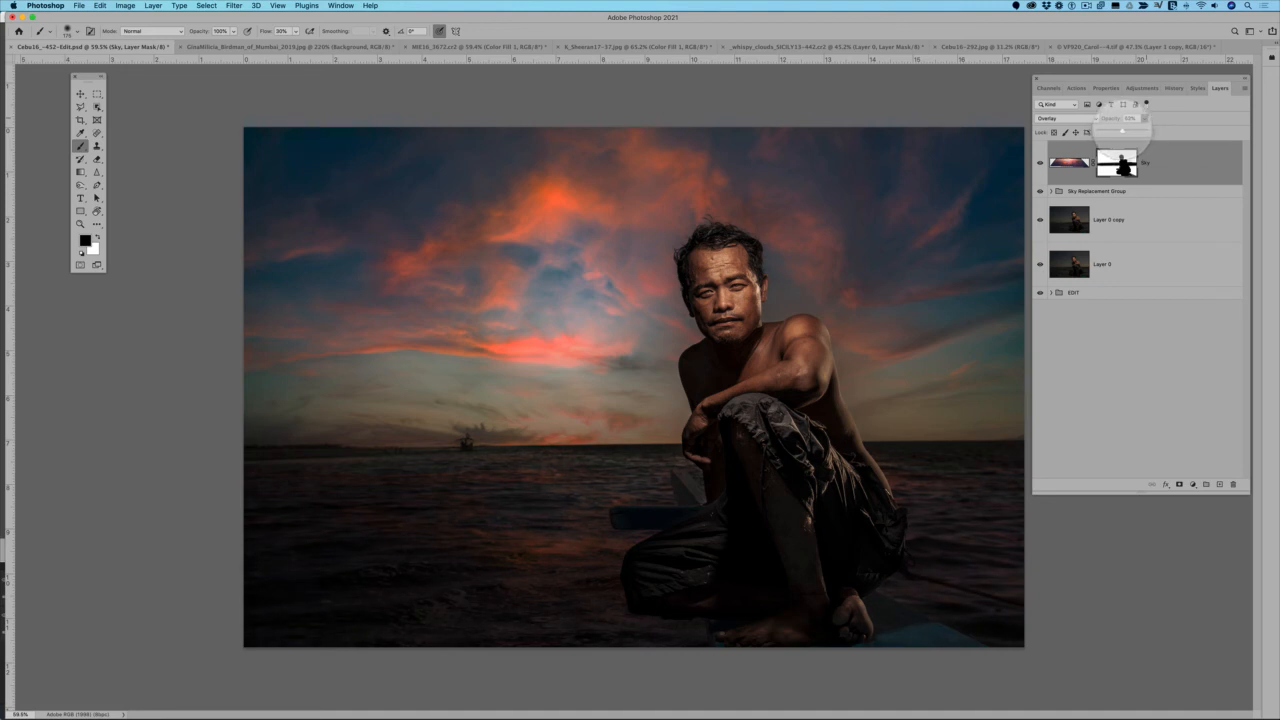
left_click_drag(1123, 131, 1120, 131)
left_click_drag(1124, 130, 1123, 130)
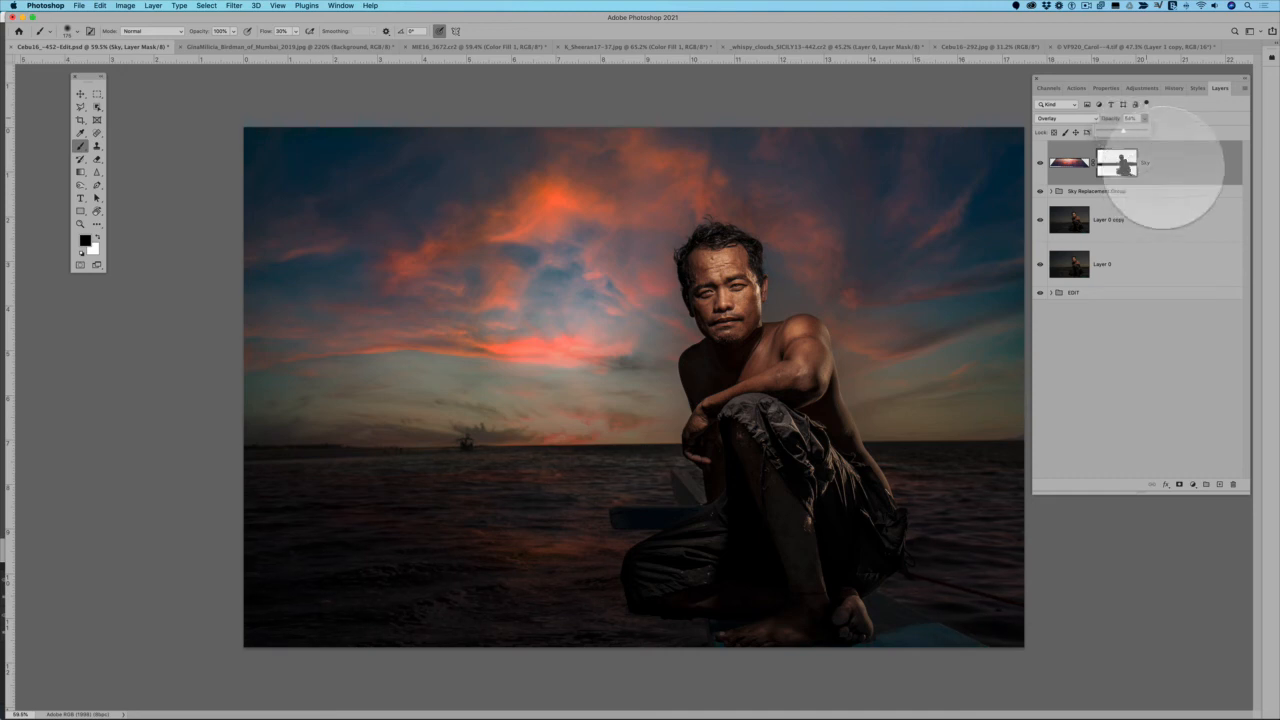
In the flipped Sky layer's blending options, split the This Layer highlight slider of Blend If to about 188 / 221
key("x")
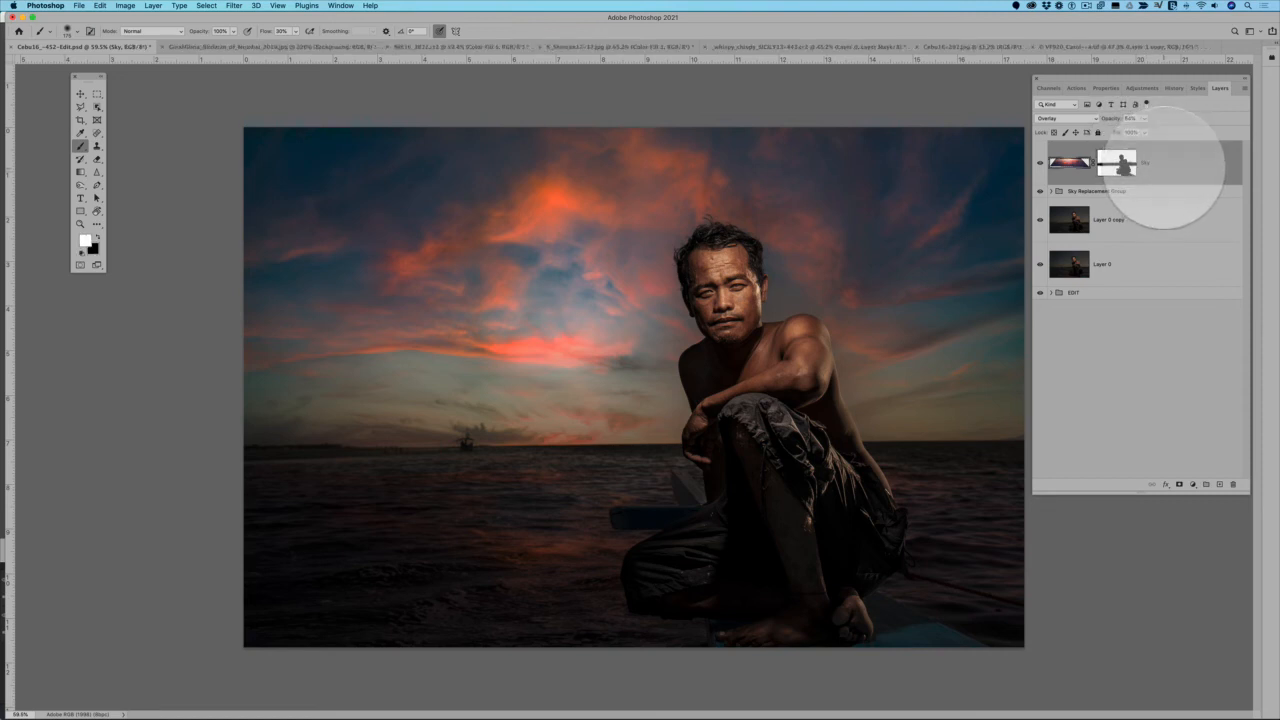
right_click(1168, 162)
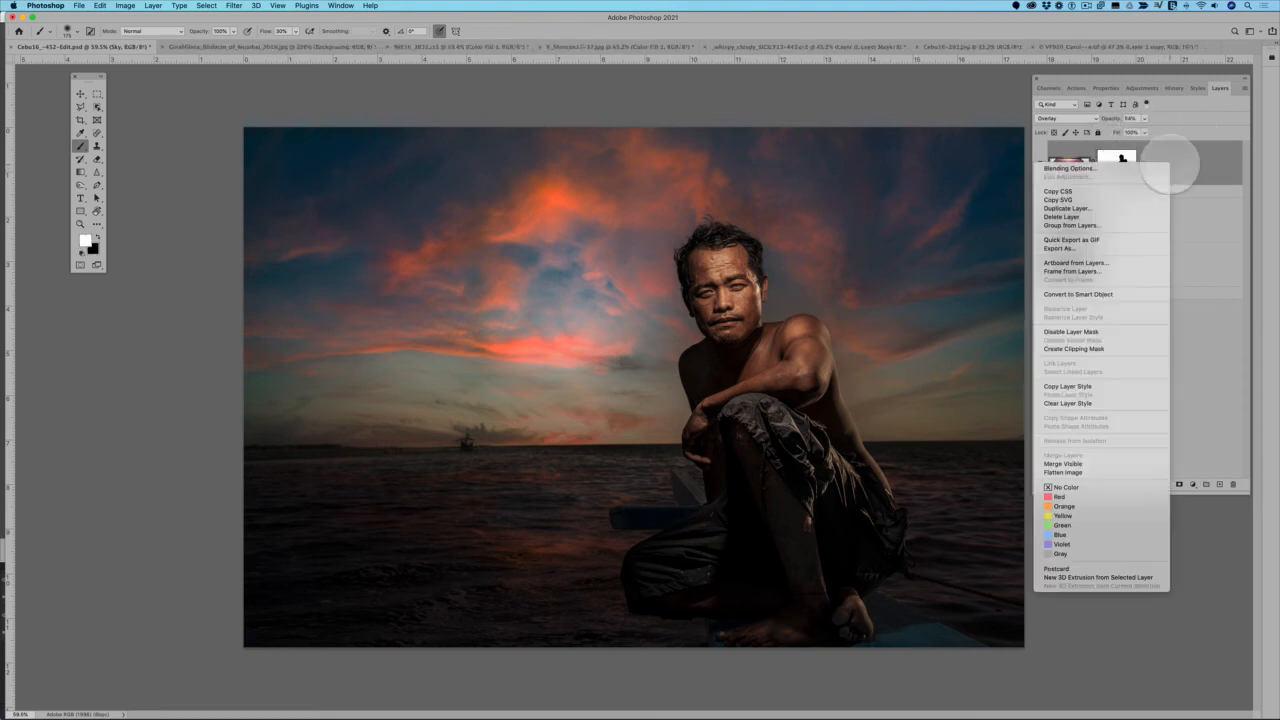
left_click(1143, 168)
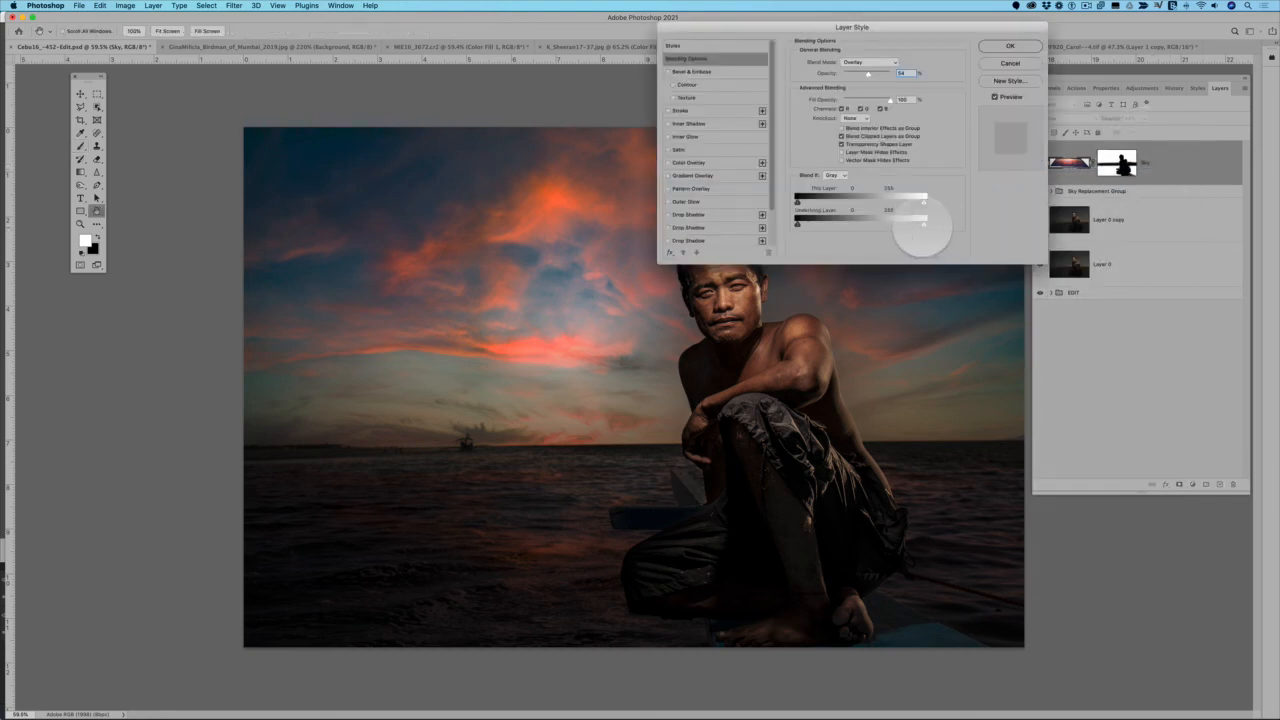
left_click_drag(922, 224, 974, 224)
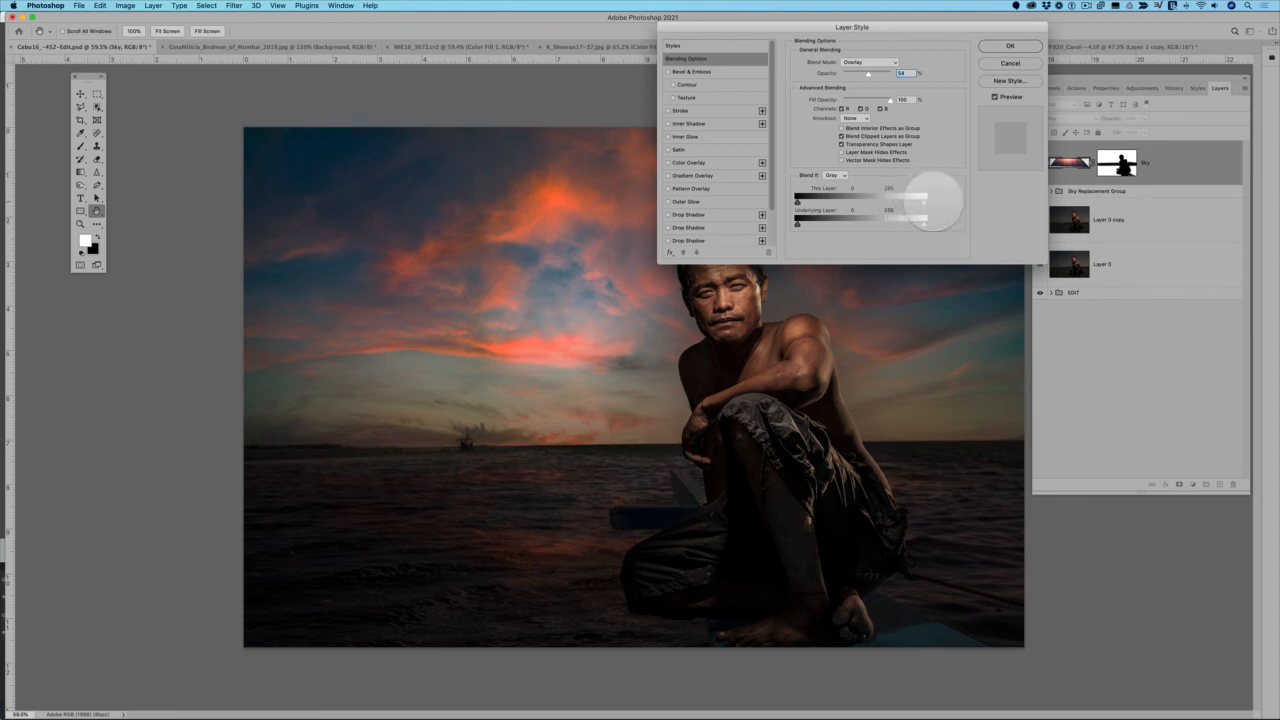
mouse_move(920, 200)
left_mouse_down()
mouse_move(875, 200)
mouse_move(923, 201)
left_mouse_up()
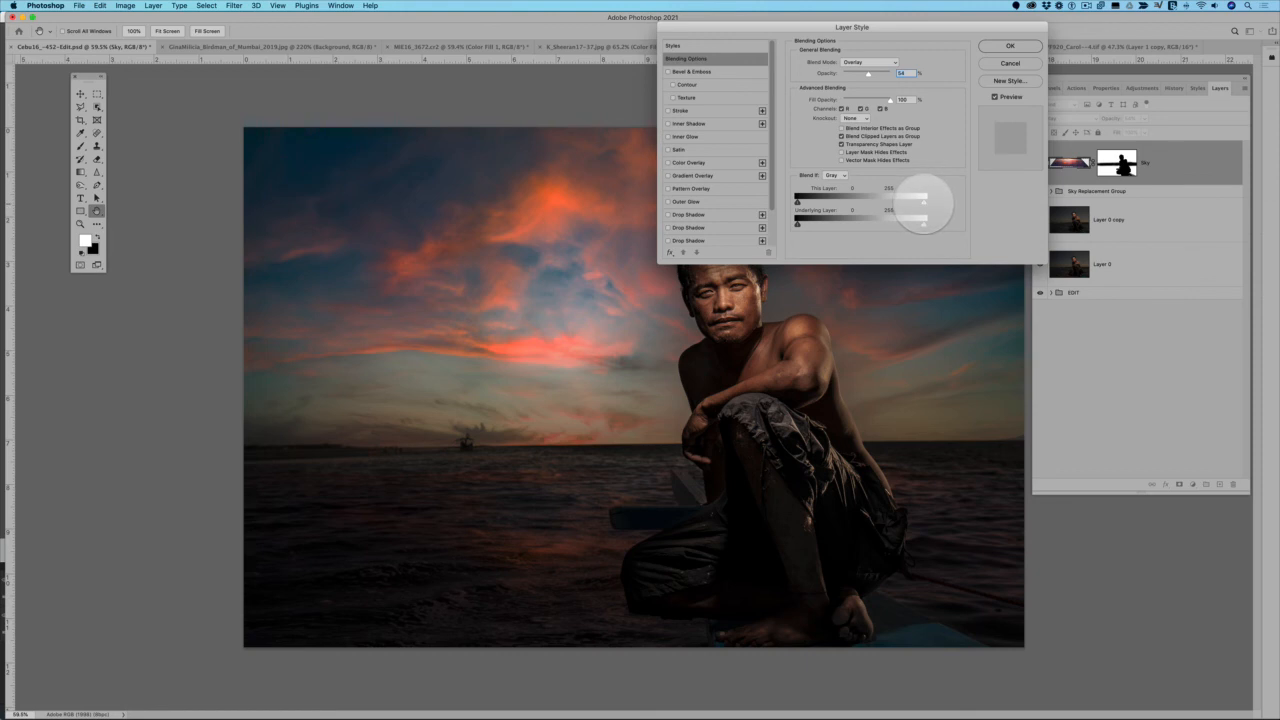
left_click_drag(922, 201, 775, 203)
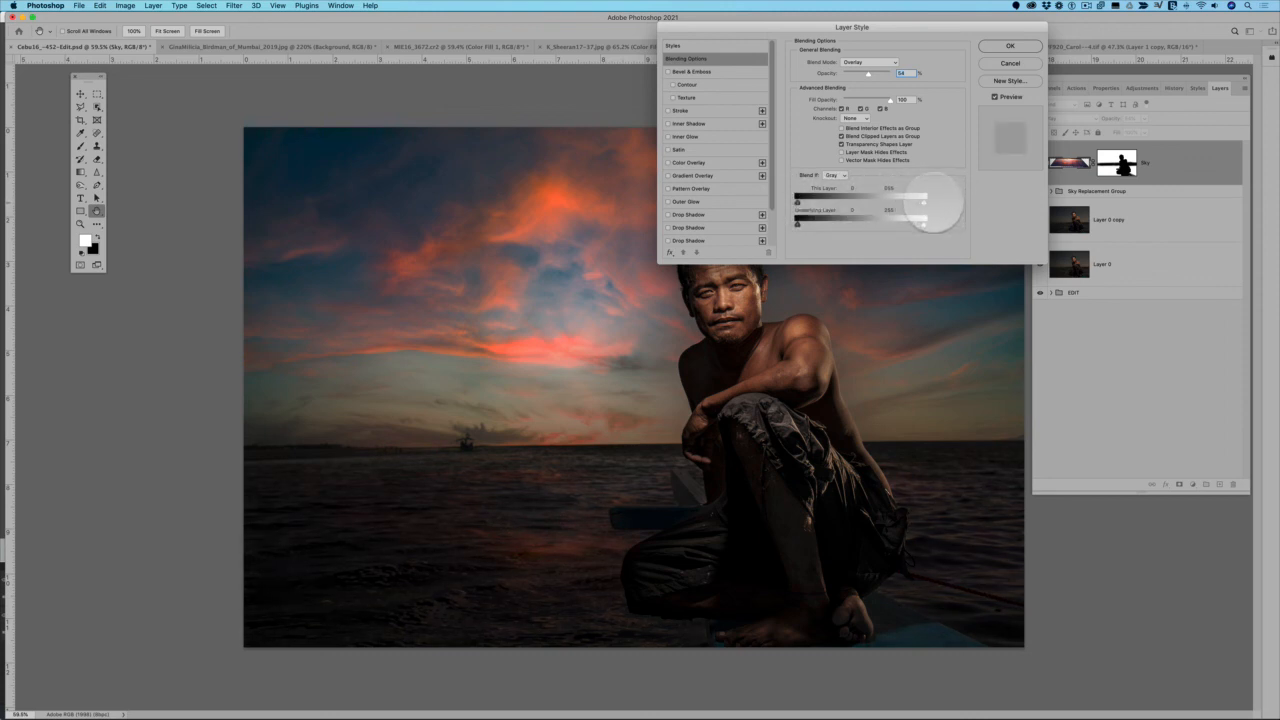
key("alt")
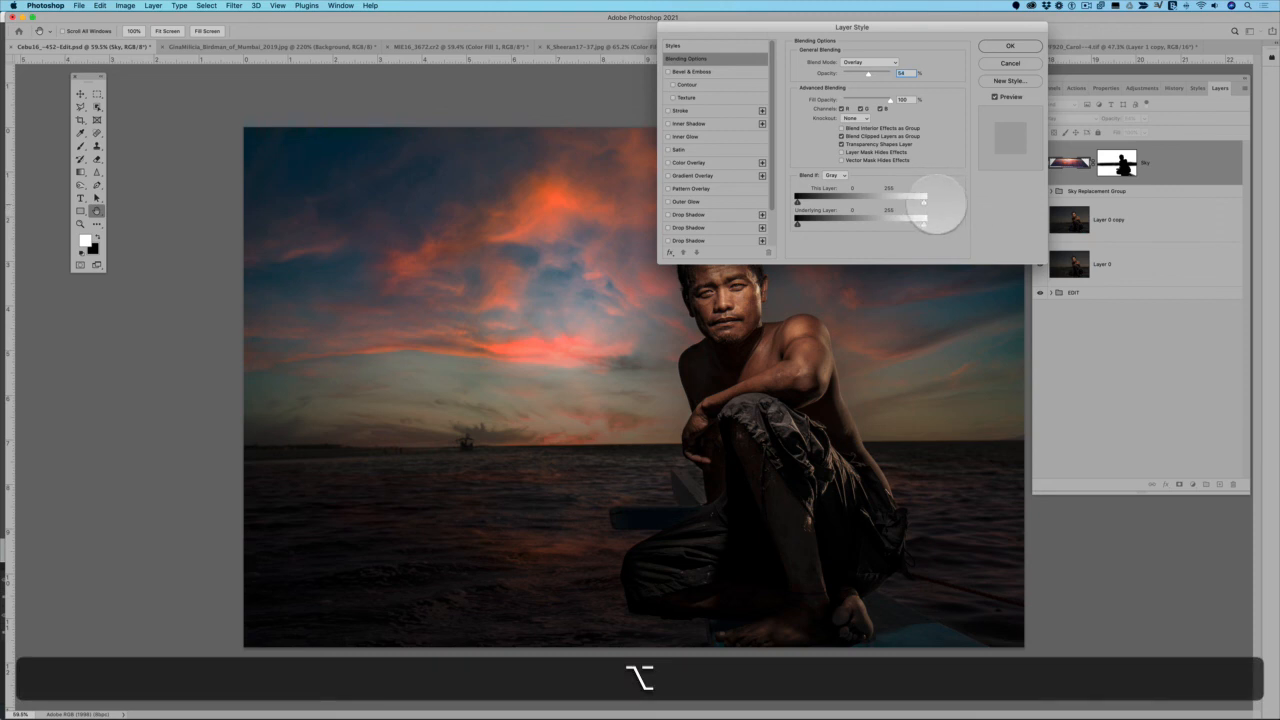
key("alt")
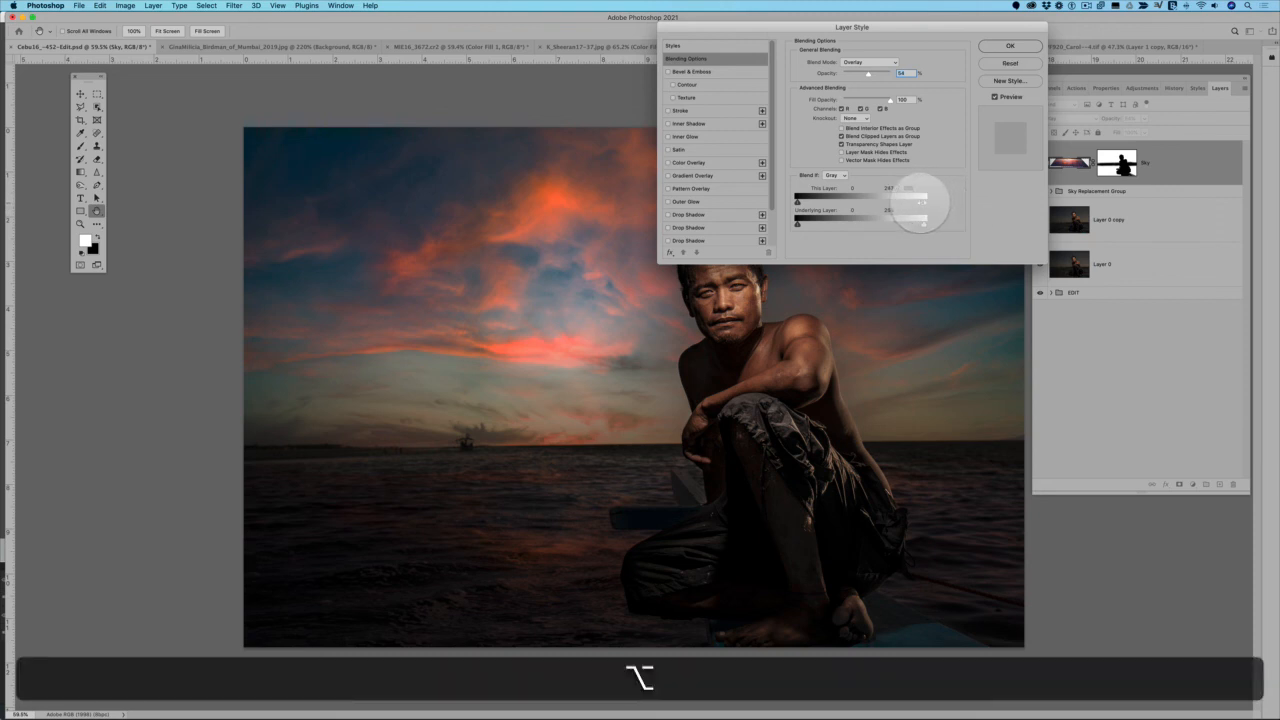
left_click_drag(920, 200, 893, 203)
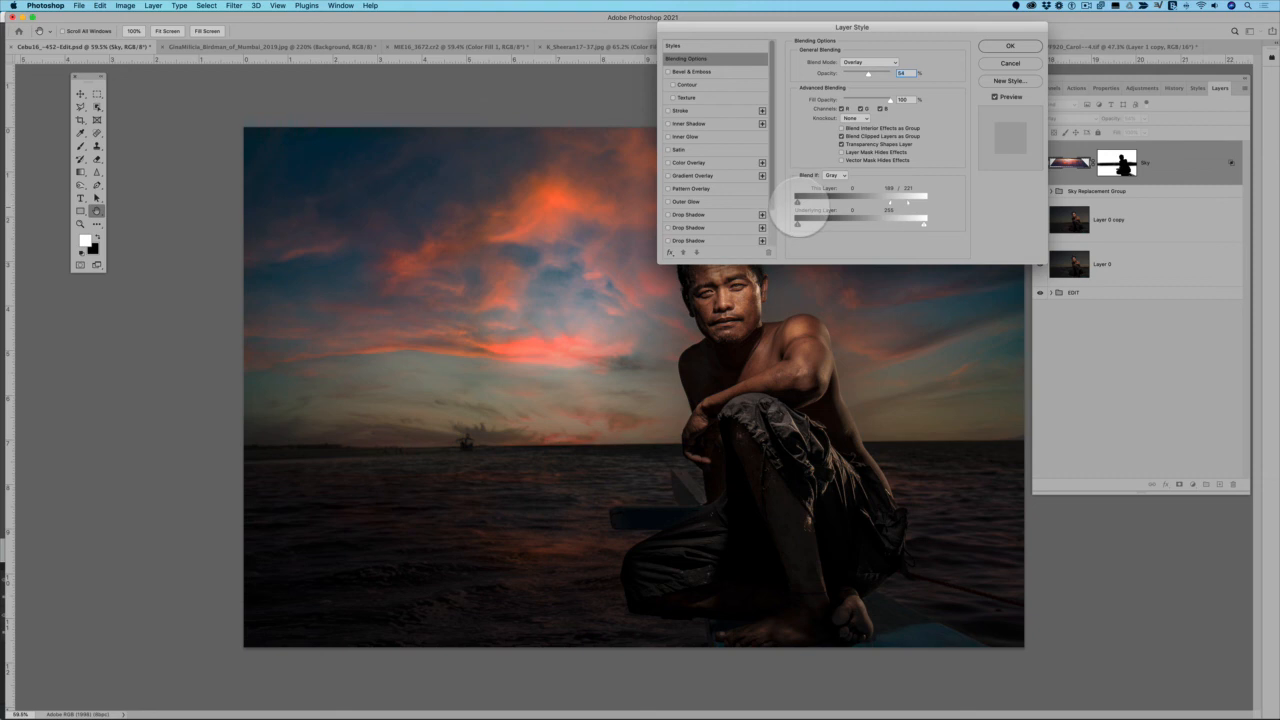
Split the This Layer shadow slider of Blend If to about 35 / 93, apply it, and compare the reflection with the layer hidden
key("alt")
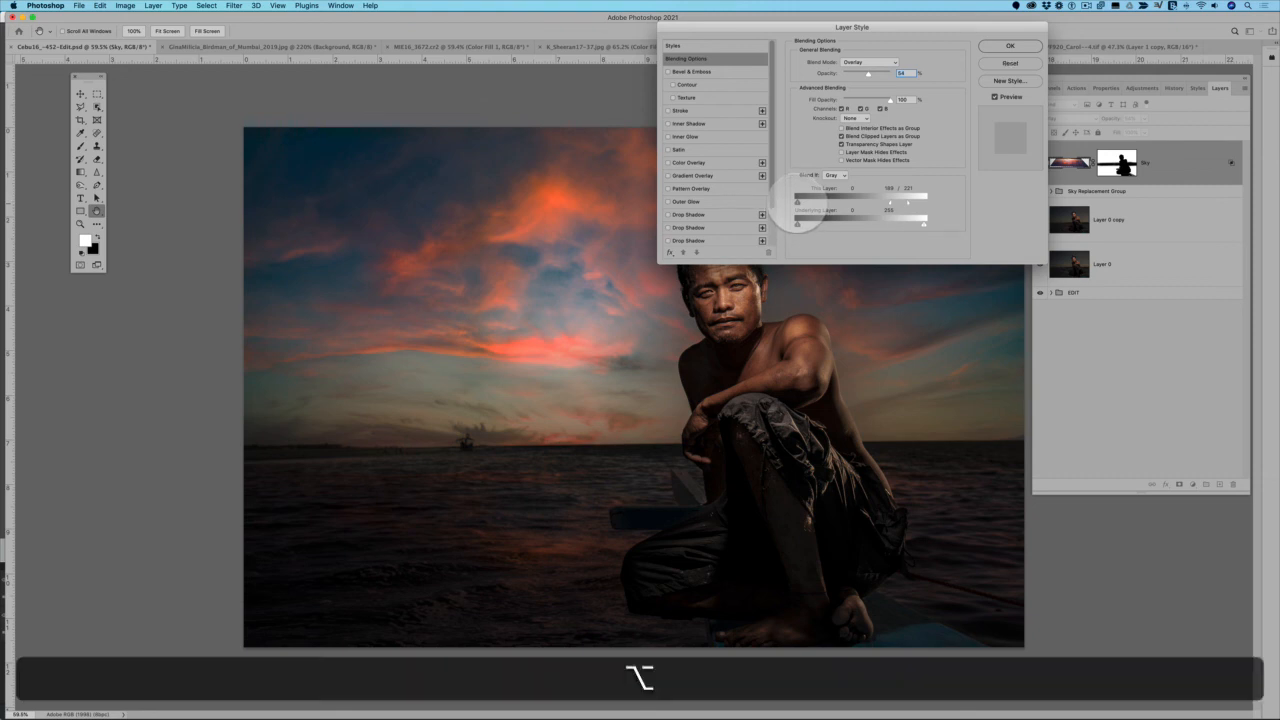
left_click_drag(798, 203, 805, 203)
key("super")
key("alt")
mouse_move(804, 202)
left_mouse_down()
mouse_move(856, 202)
mouse_move(813, 202)
left_mouse_up()
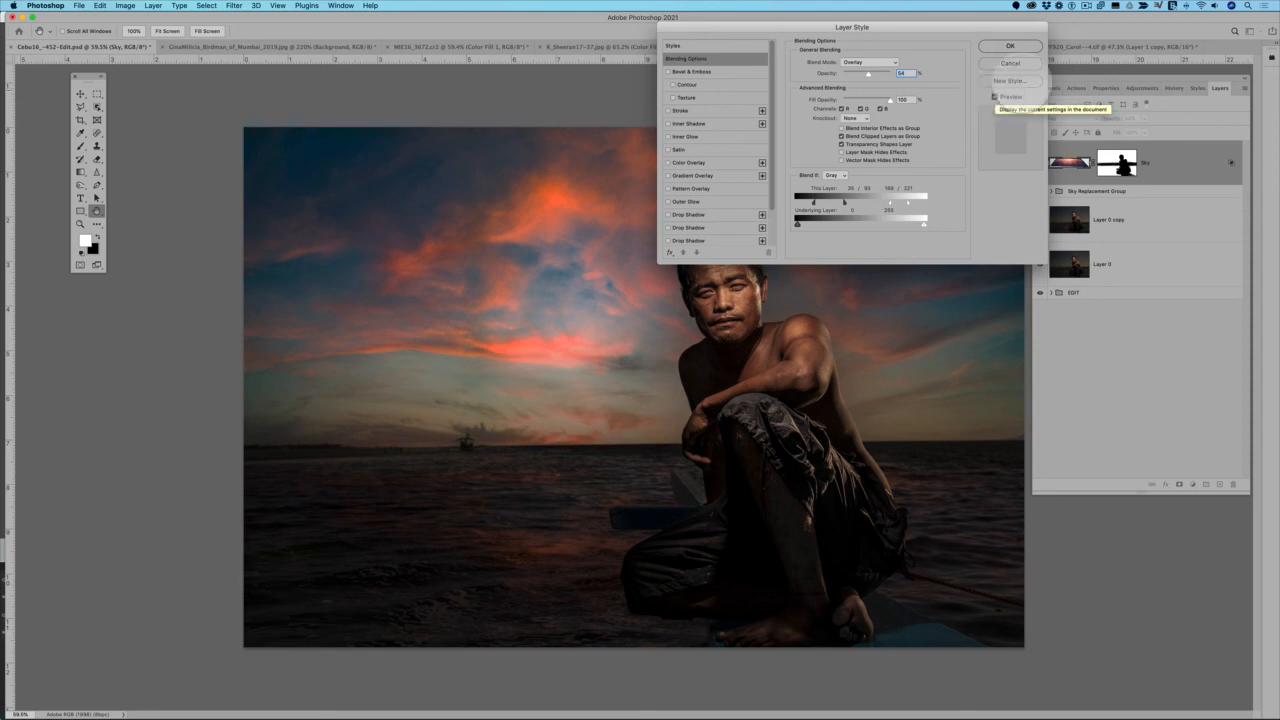
left_click(1008, 47)
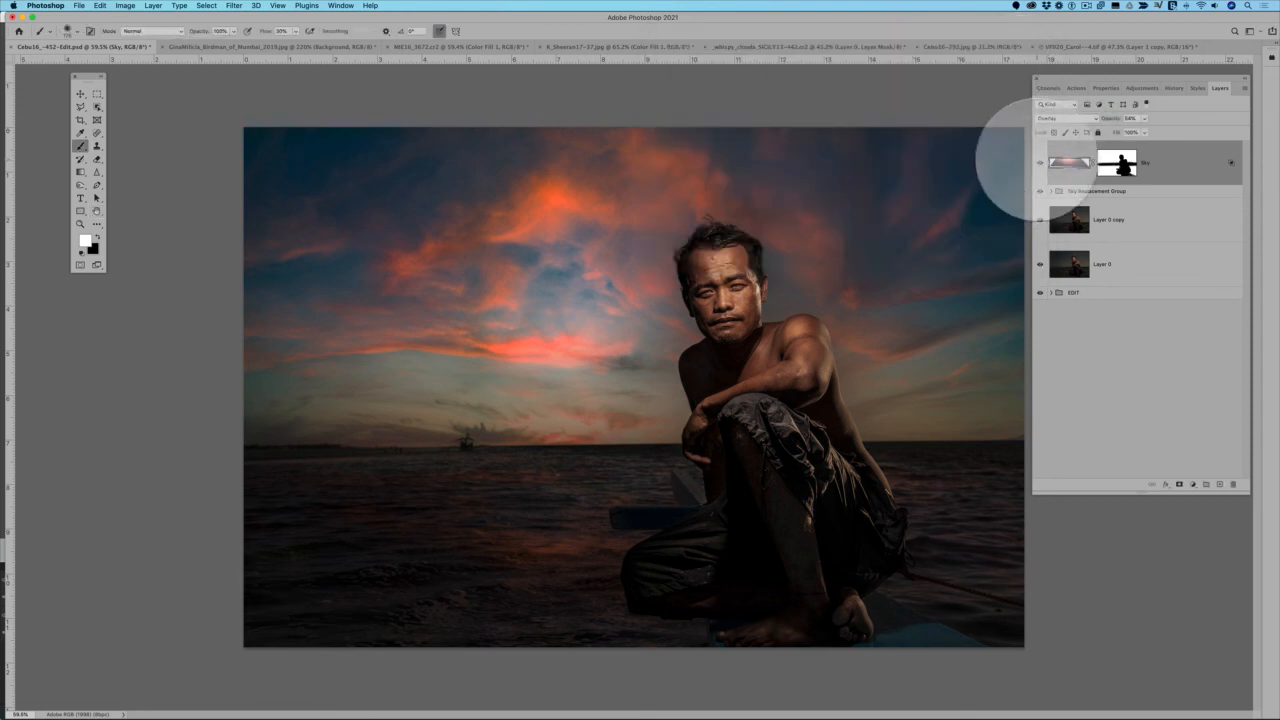
left_click(1041, 162)
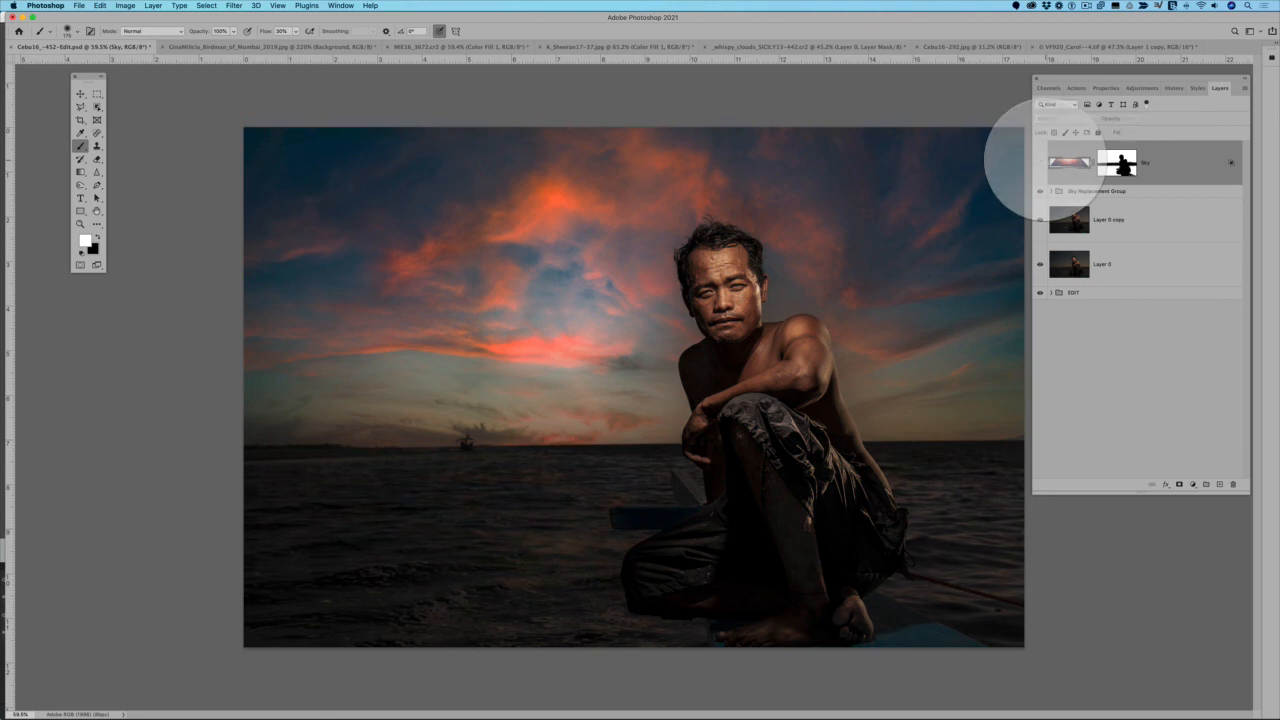
left_click(1040, 162)
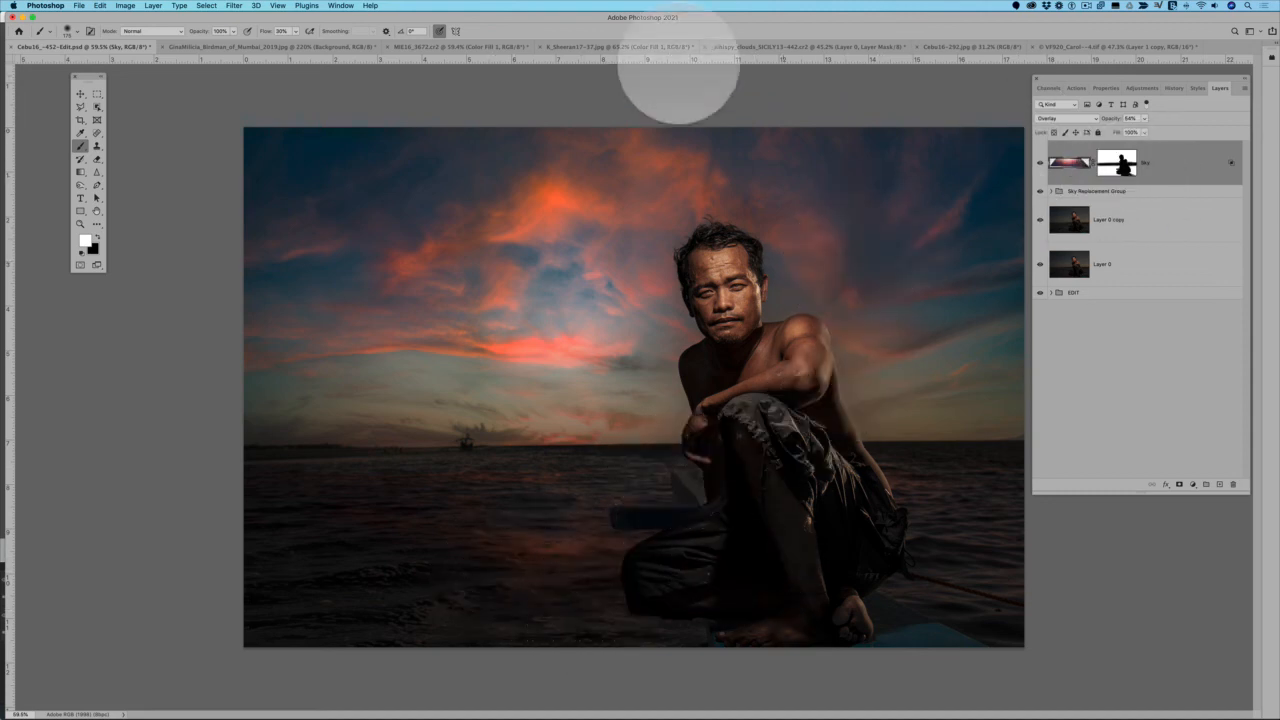
Add a Hue/Saturation adjustment layer above Sky Brightness inside the Sky Replacement Group
left_click(1052, 190)
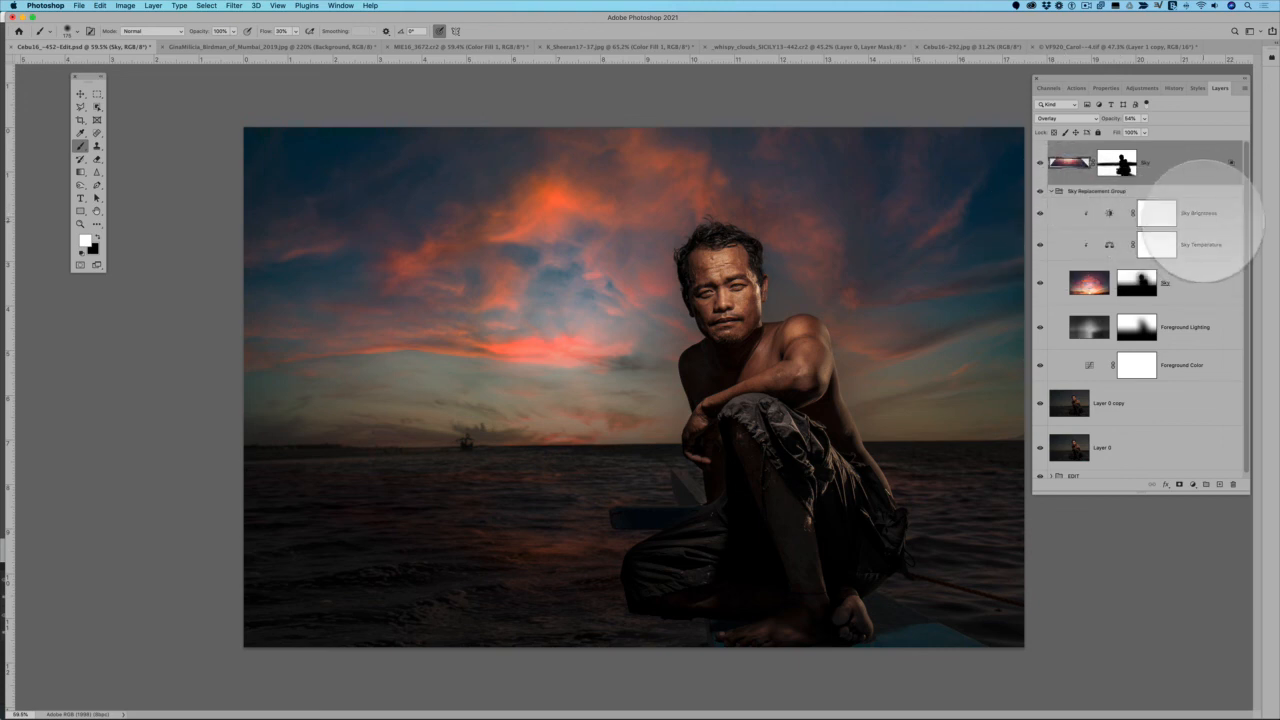
left_click(1205, 222)
key("x")
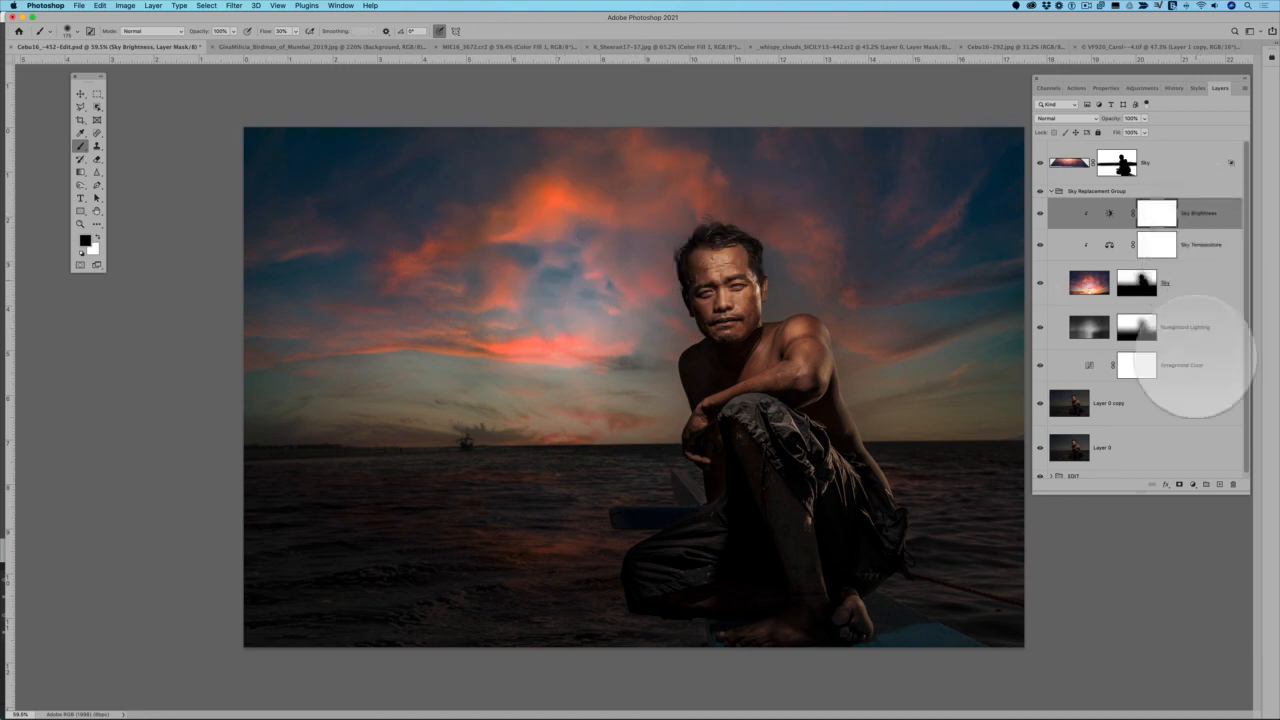
left_click(1192, 484)
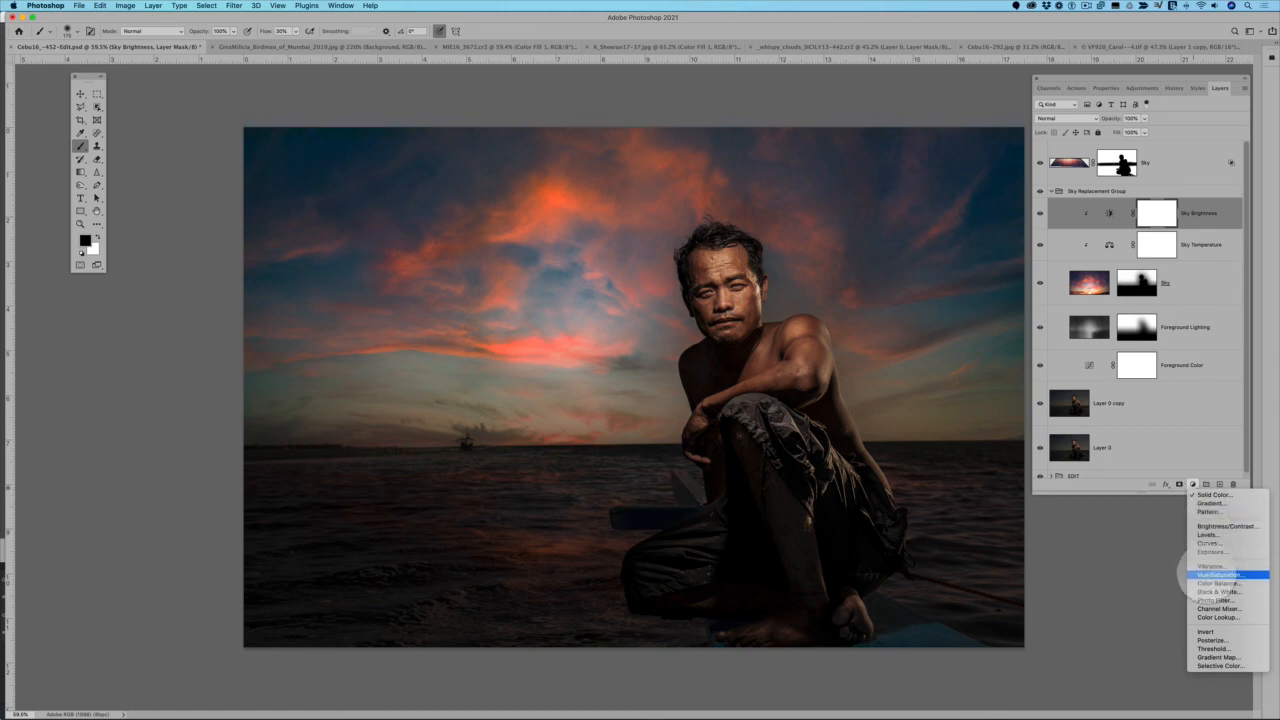
left_click(1208, 575)
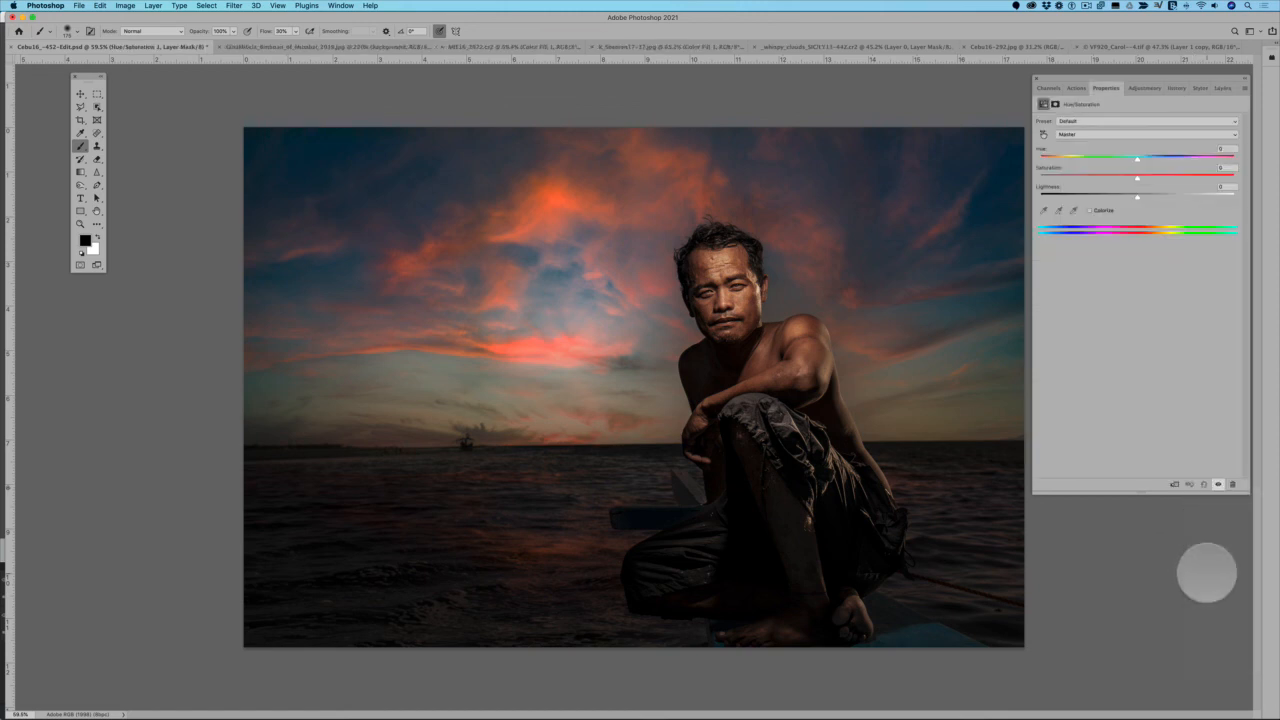
Sample the bright orange cloud to target the Reds, and lower their saturation to about -19
left_click(1123, 135)
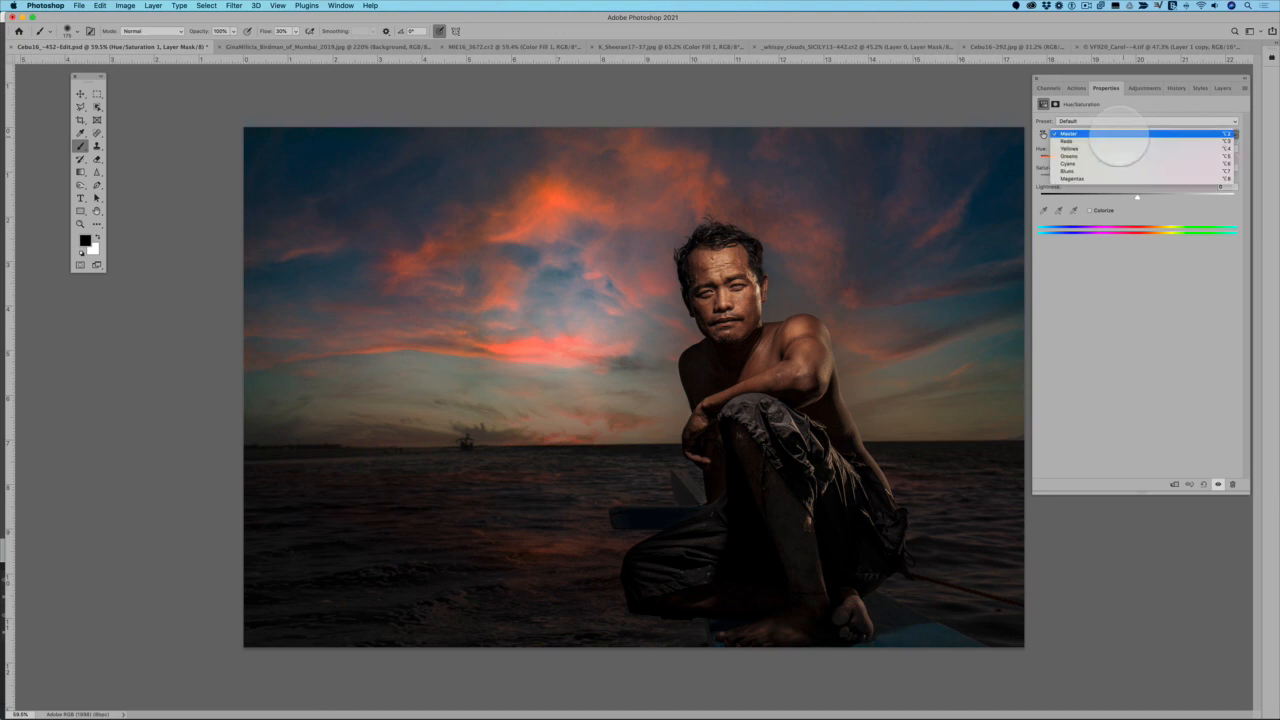
left_click(1064, 116)
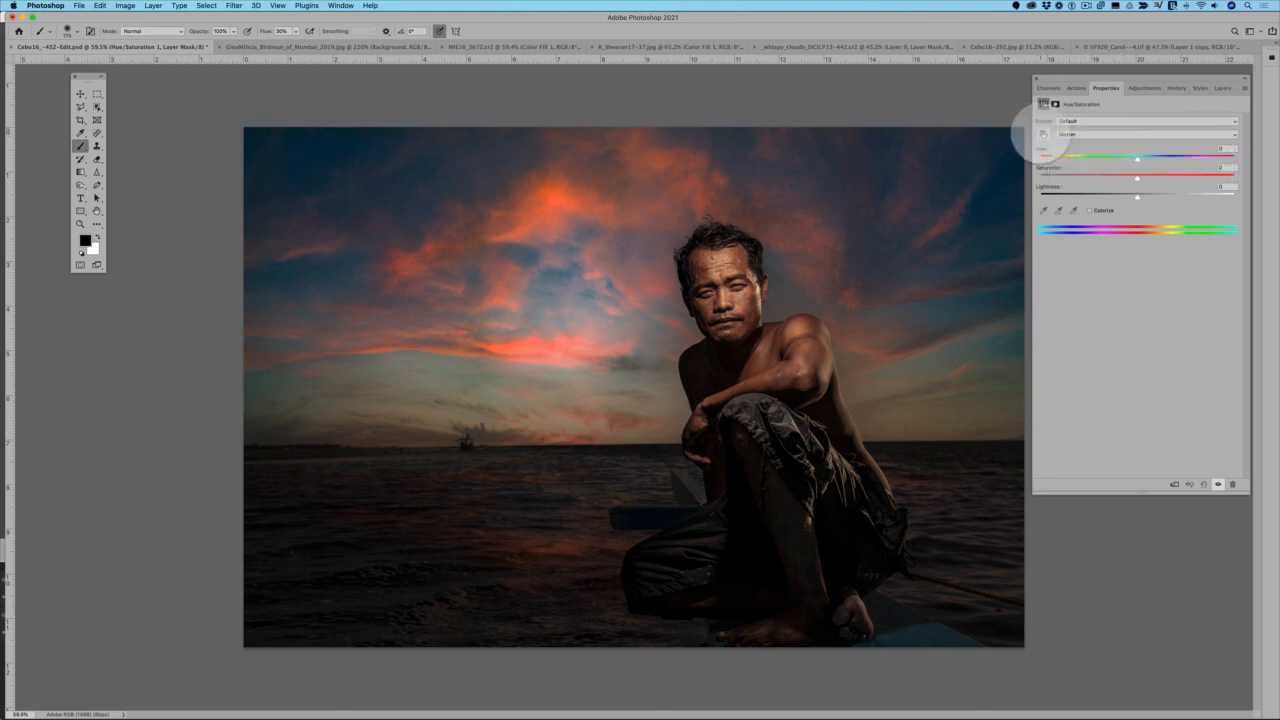
left_click(1043, 134)
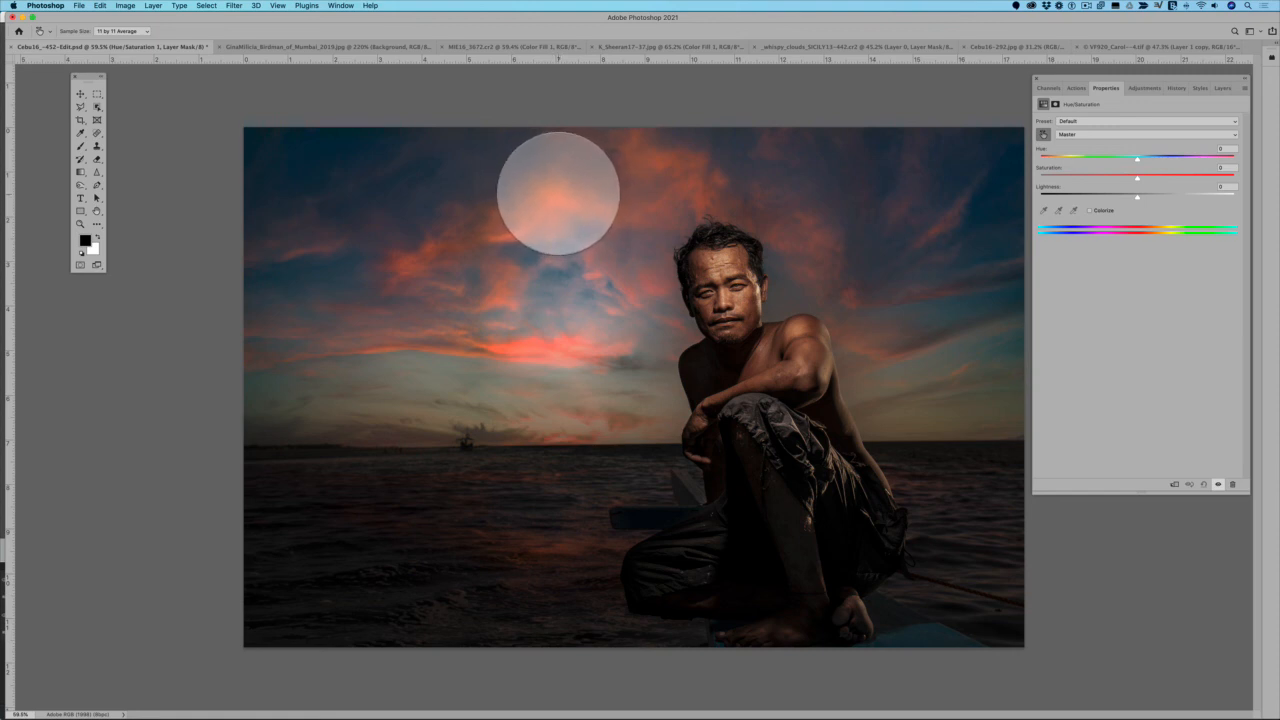
left_click(558, 193)
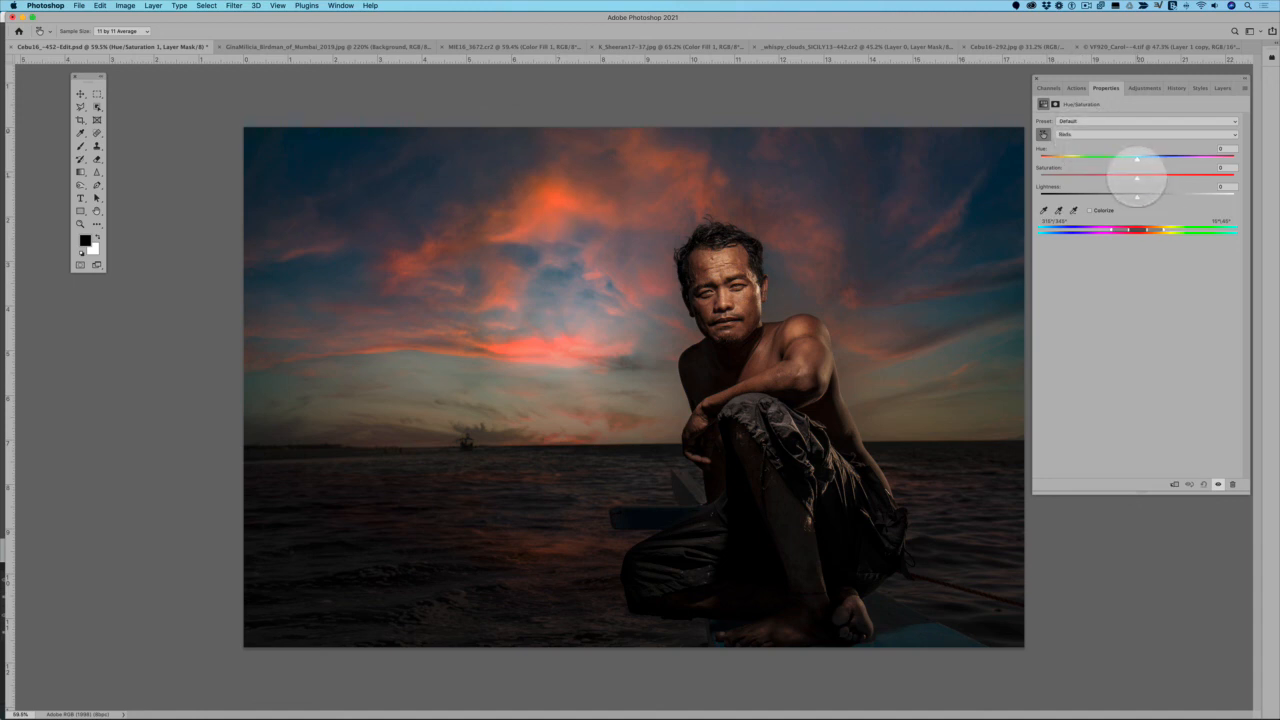
mouse_move(1137, 178)
left_mouse_down()
mouse_move(1066, 178)
mouse_move(1143, 178)
mouse_move(1098, 178)
mouse_move(1116, 178)
left_mouse_up()
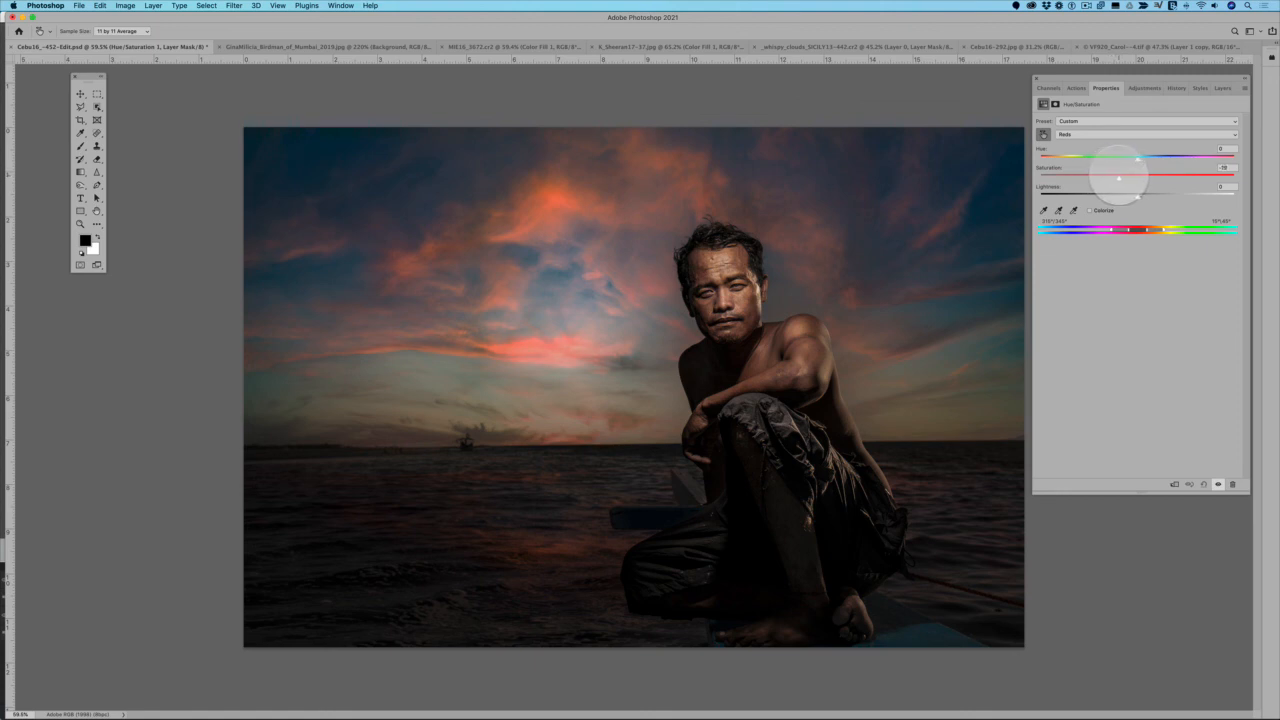
Invert the Hue/Saturation layer's mask and paint white on it over the bright orange clouds with the Brush tool
left_click(1222, 88)
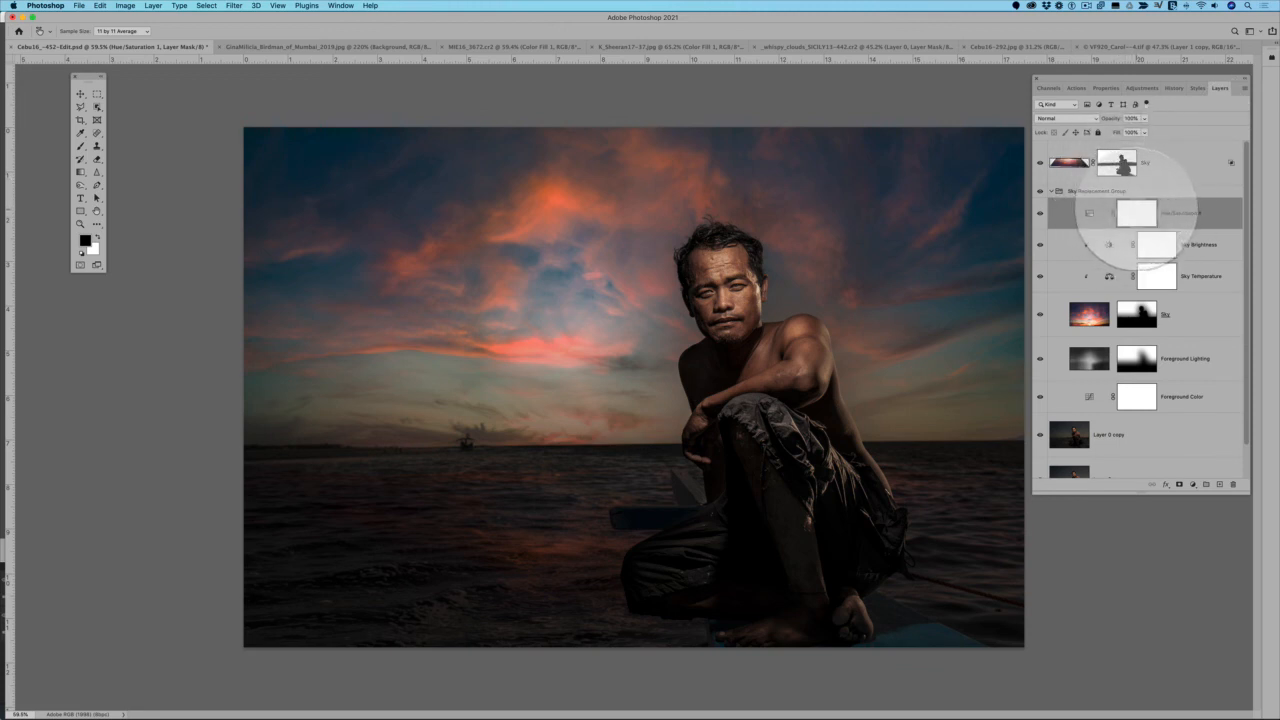
key("super+i")
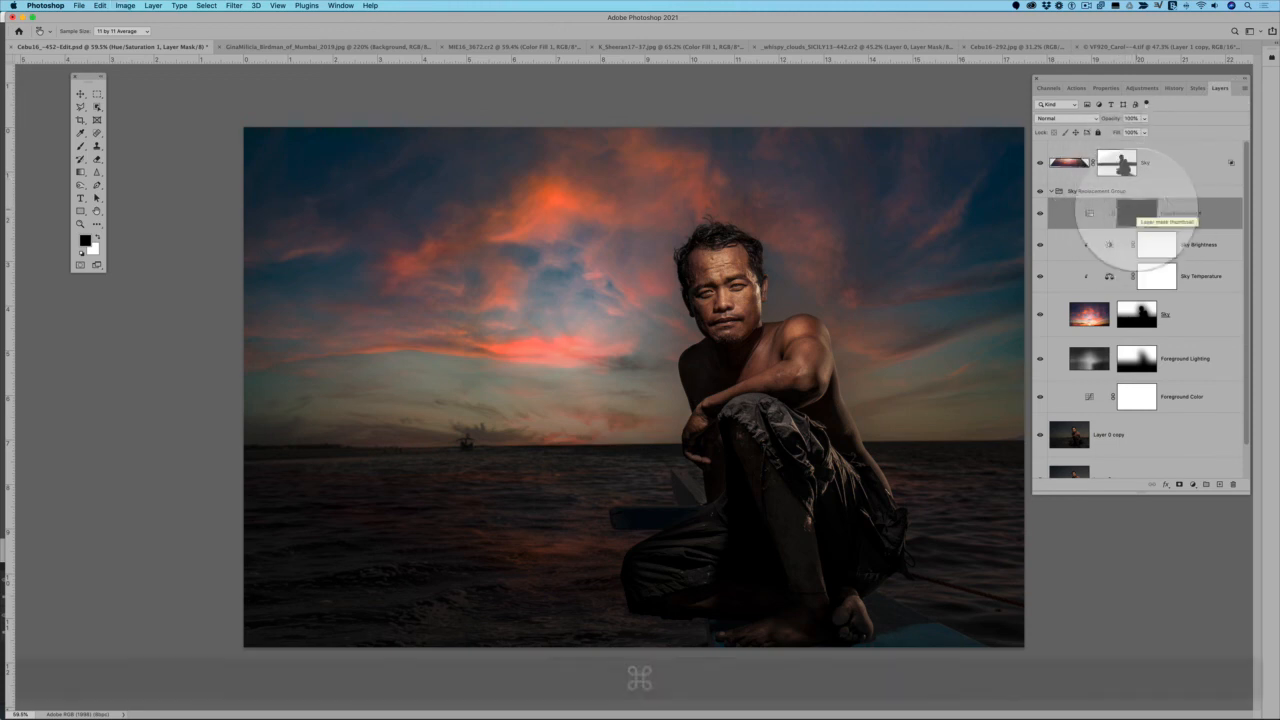
left_click(80, 146)
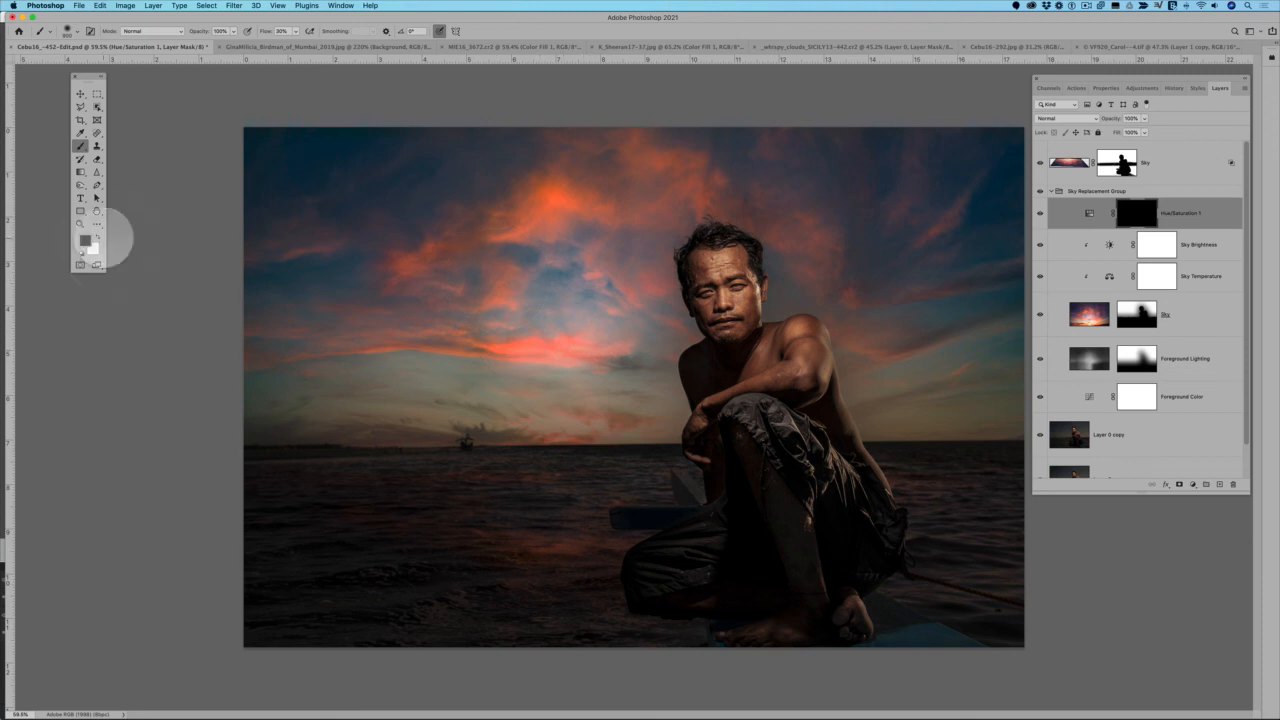
left_click(97, 235)
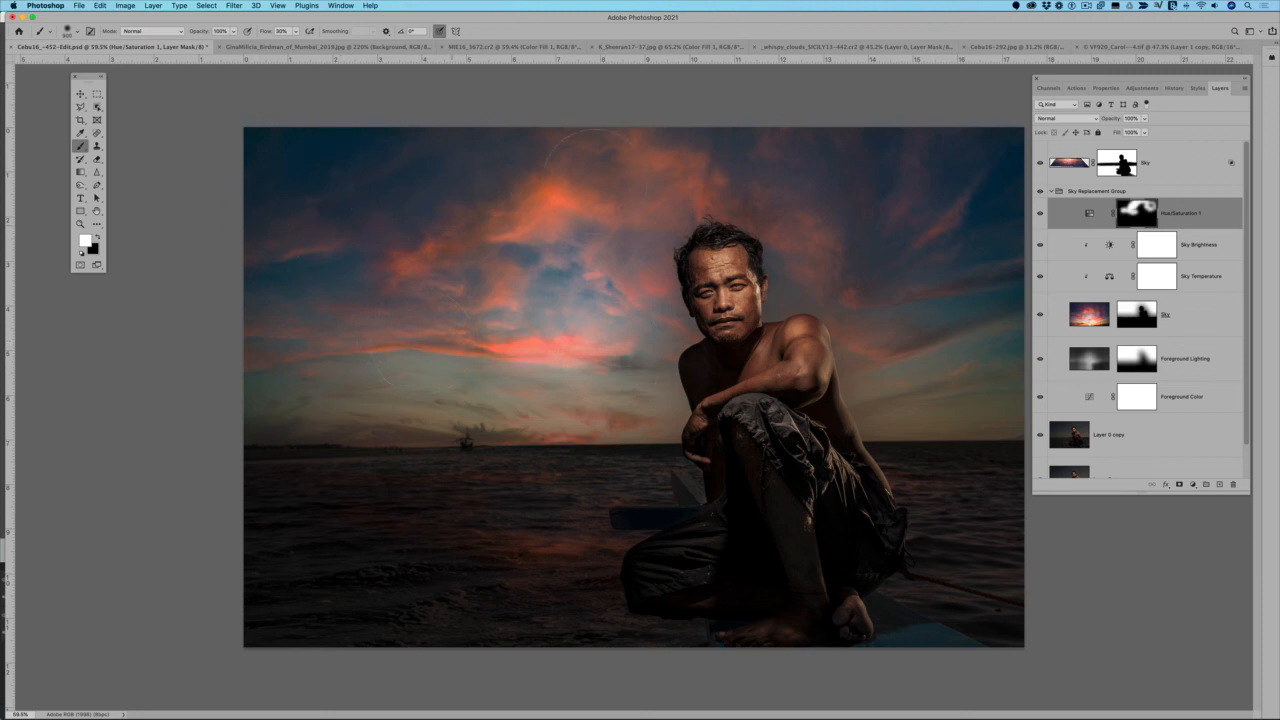
Compare the sky with the Hue/Saturation adjustment hidden and shown, and check the whole image
left_click(1040, 213)
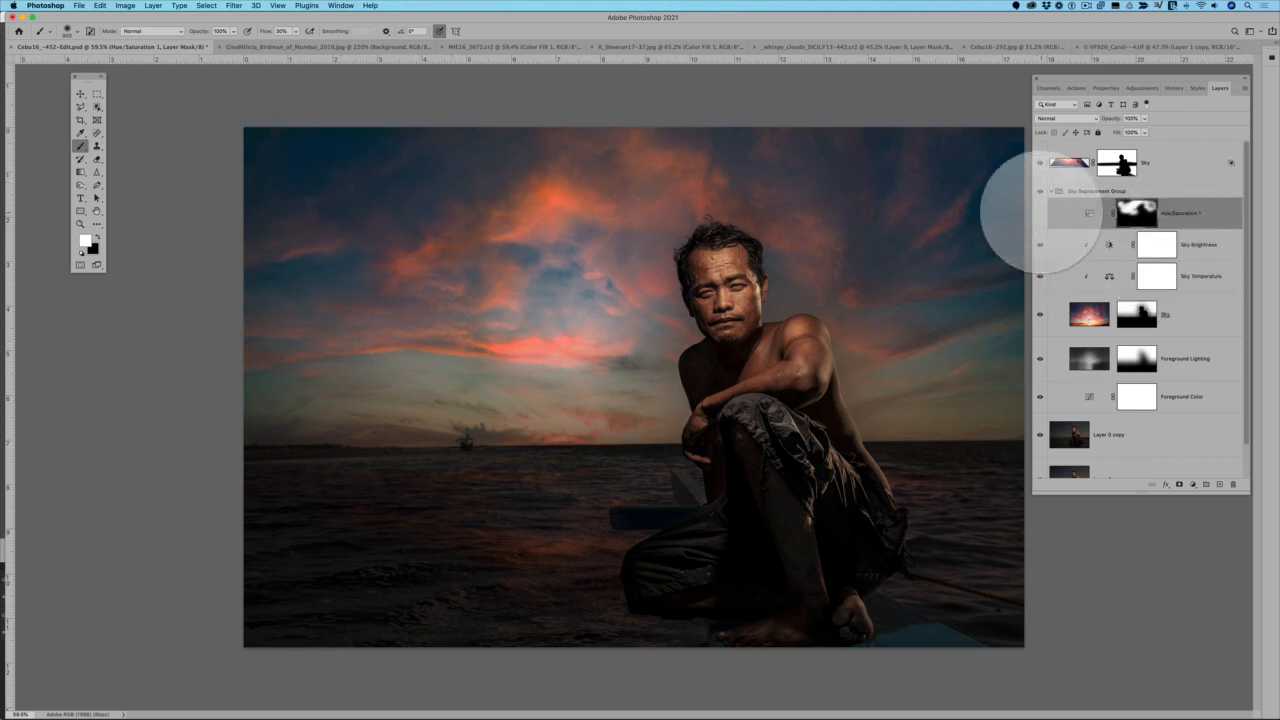
left_click(1040, 213)
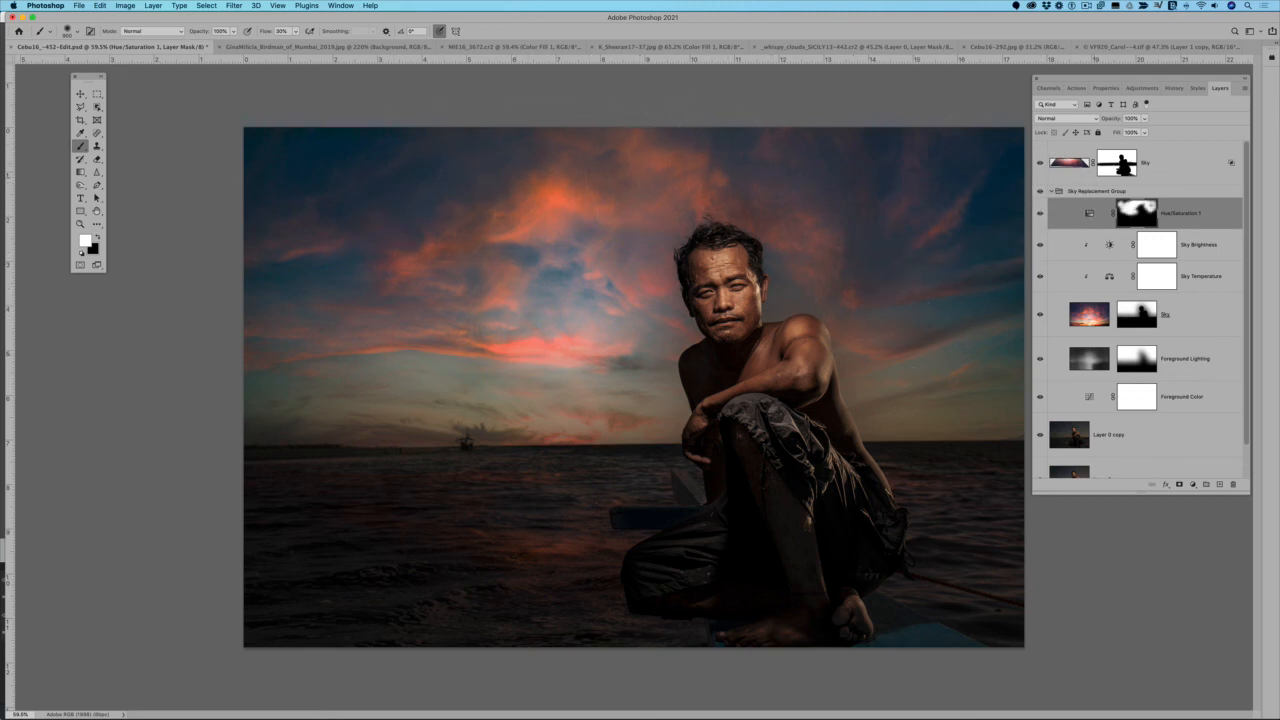
left_click(1040, 213)
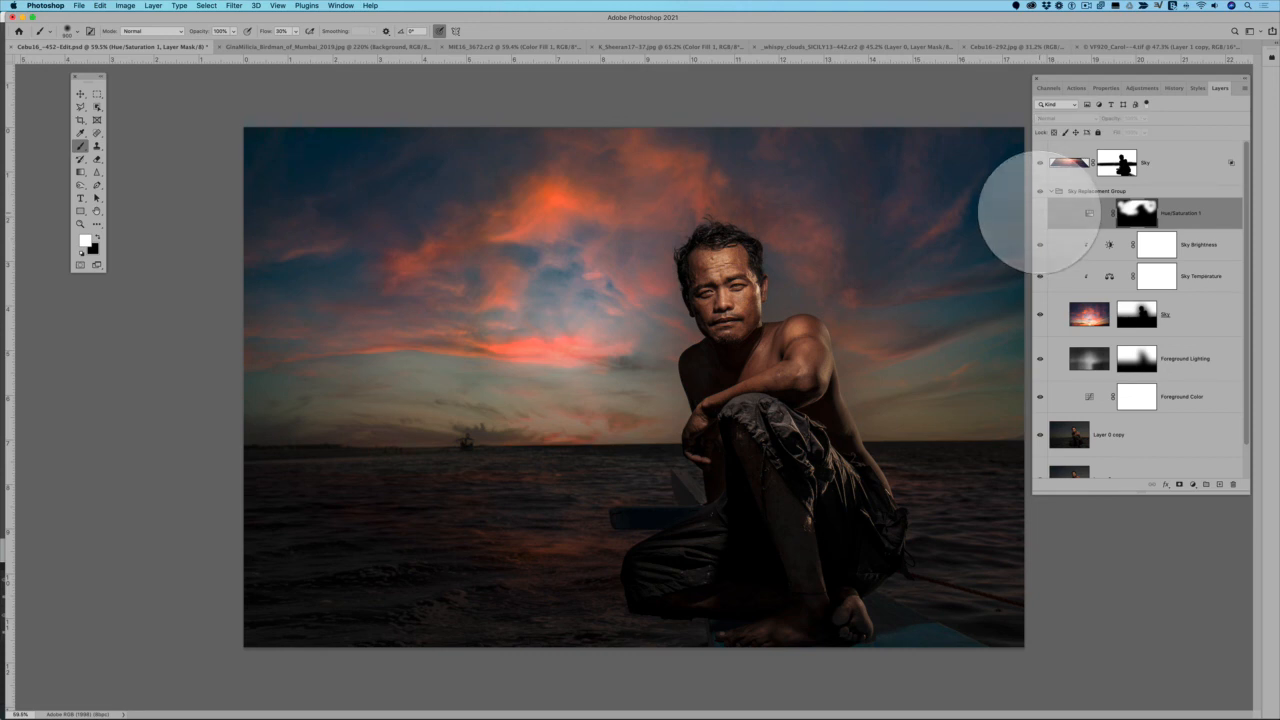
left_click(1040, 213)
key("super+minus")
key("super+minus")
key("super+plus")
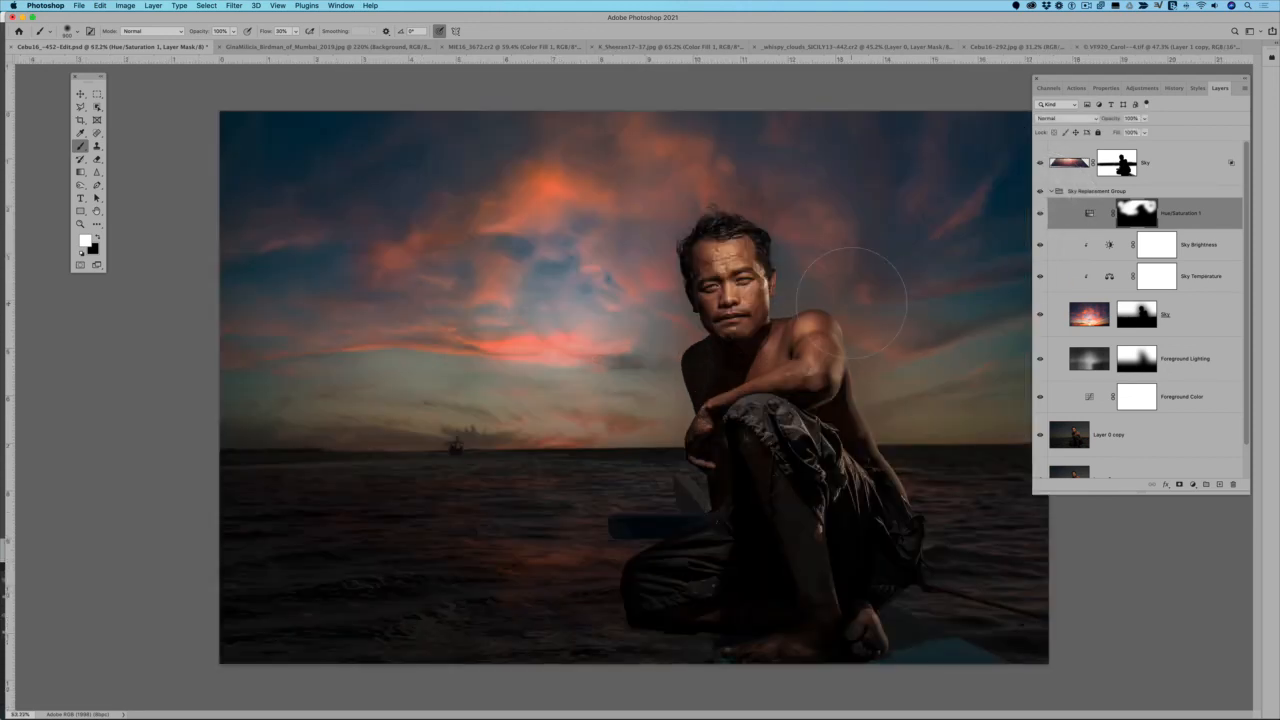